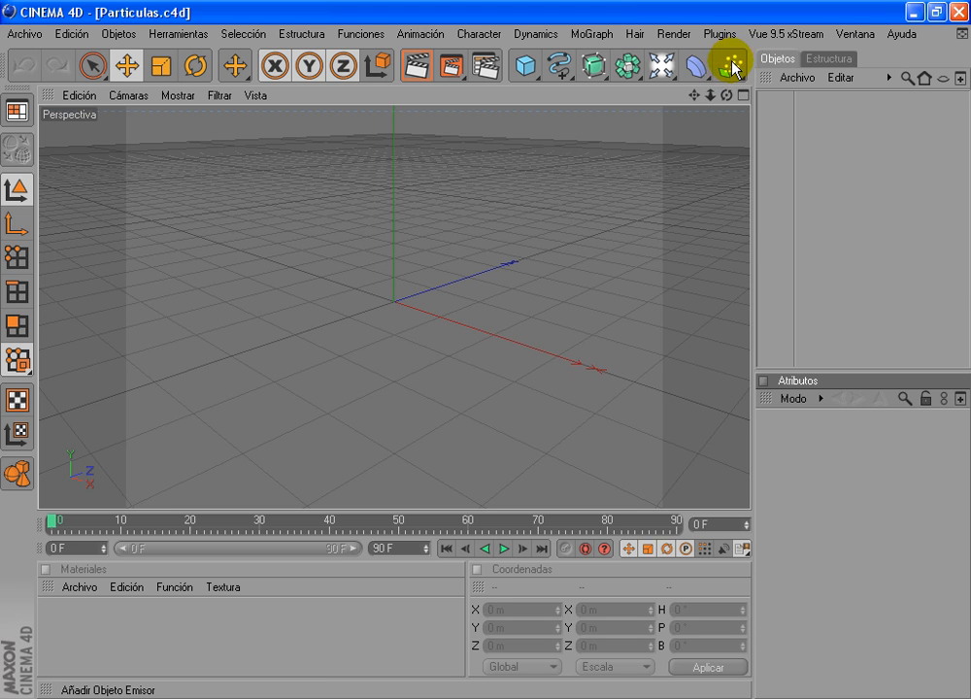
Step: Add a particle emitter (Emisor) to the scene
{"action": "left_click", "coordinate": [733, 68]}
{"action": "left_click", "coordinate": [733, 68]}
{"action": "left_click", "coordinate": [729, 70]}
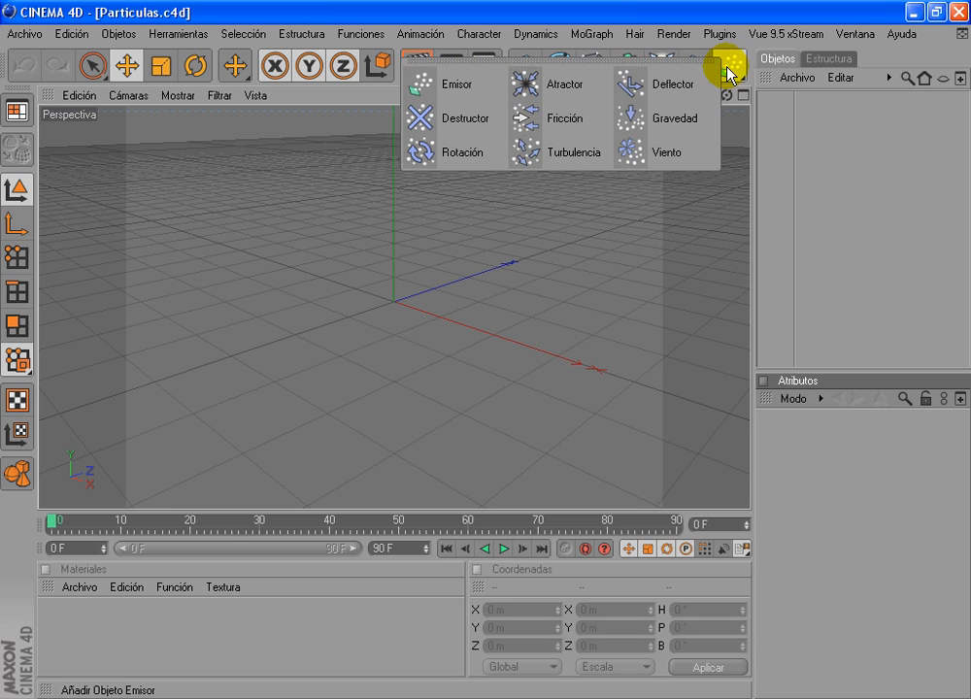
{"action": "left_click", "coordinate": [456, 89]}
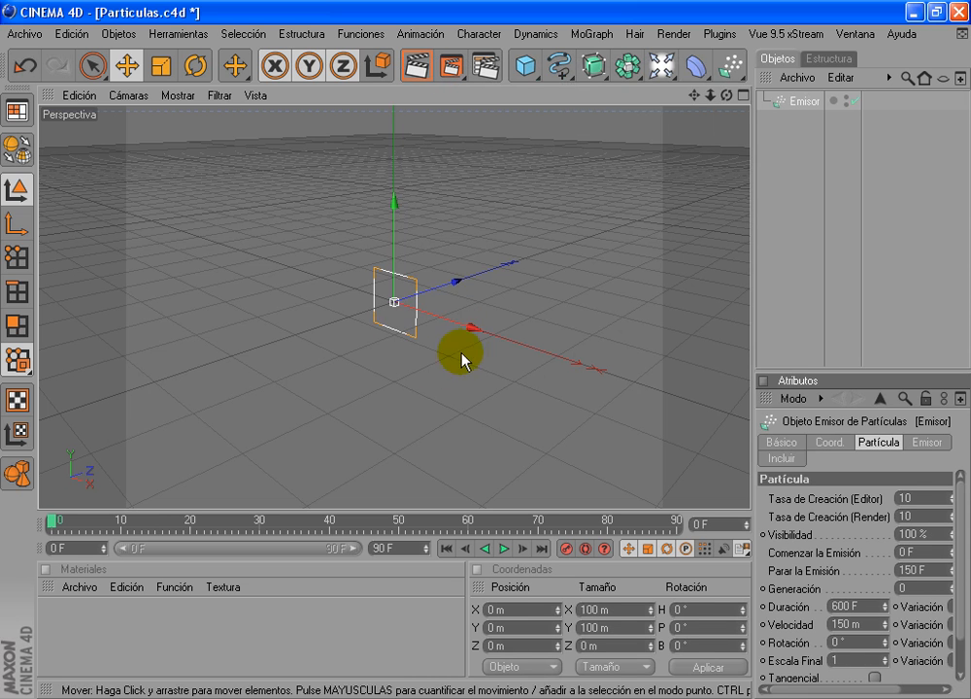
Step: Play the animation, watch the particles leave the emitter from different angles, and stop at frame 21
{"action": "left_click_drag", "start_coordinate": [461, 320], "coordinate": [563, 291], "text": "alt"}
{"action": "left_click_drag", "start_coordinate": [468, 311], "coordinate": [495, 352], "text": "alt"}
{"action": "left_click_drag", "start_coordinate": [395, 291], "coordinate": [403, 291], "text": "alt"}
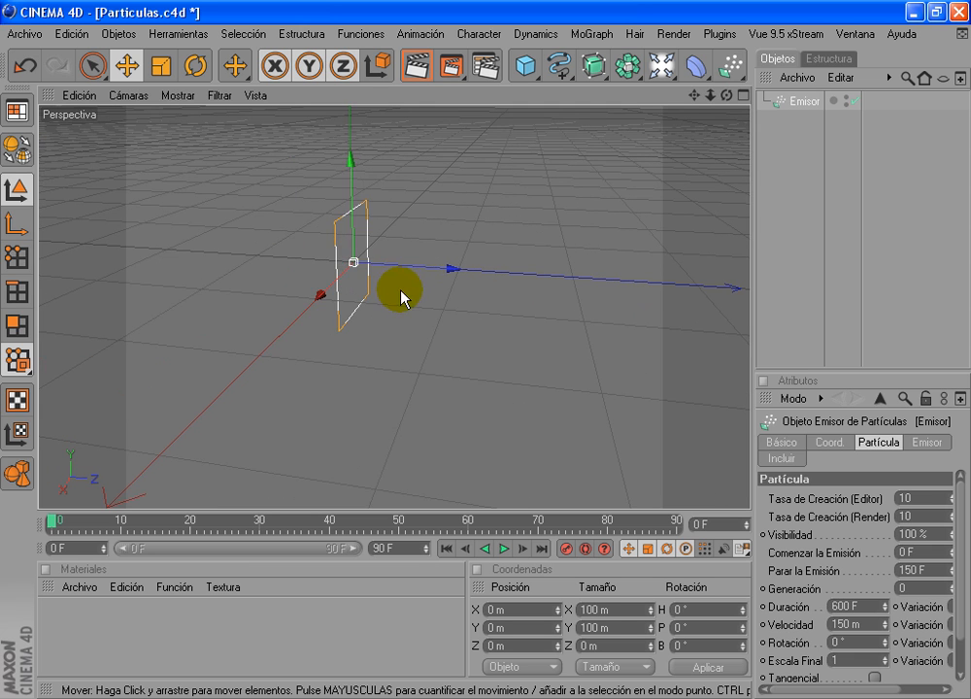
{"action": "left_click", "coordinate": [505, 548]}
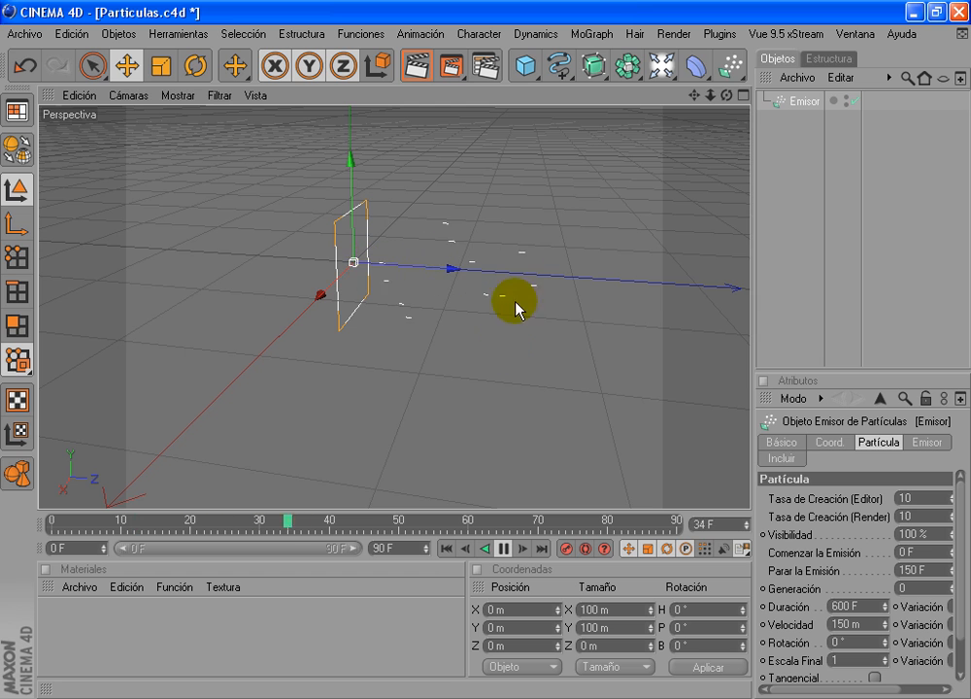
{"action": "left_click_drag", "start_coordinate": [375, 284], "coordinate": [398, 292], "text": "alt"}
{"action": "left_click_drag", "start_coordinate": [416, 245], "coordinate": [351, 258], "text": "alt"}
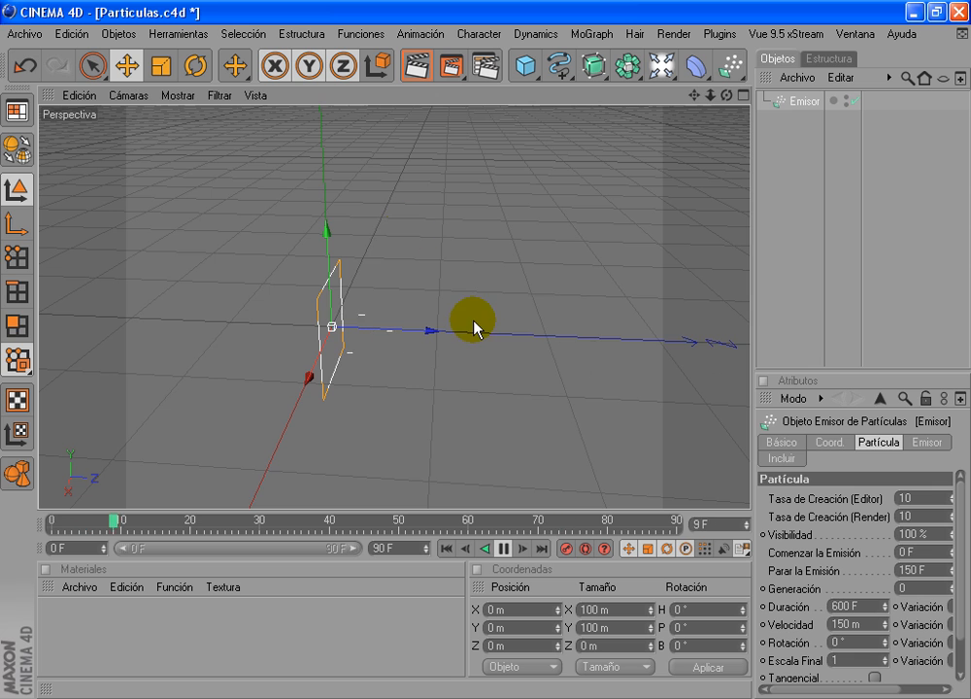
{"action": "left_click", "coordinate": [503, 549]}
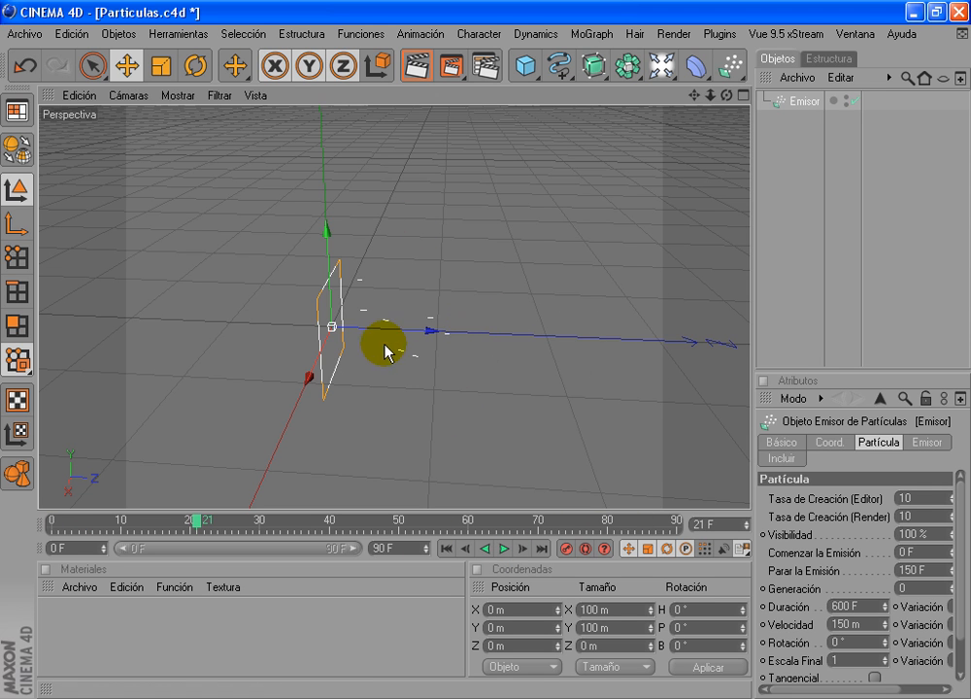
Step: Rotate the emitter to lie flat, setting its pitch (P) to 90°
{"action": "left_click_drag", "start_coordinate": [755, 318], "coordinate": [647, 307]}
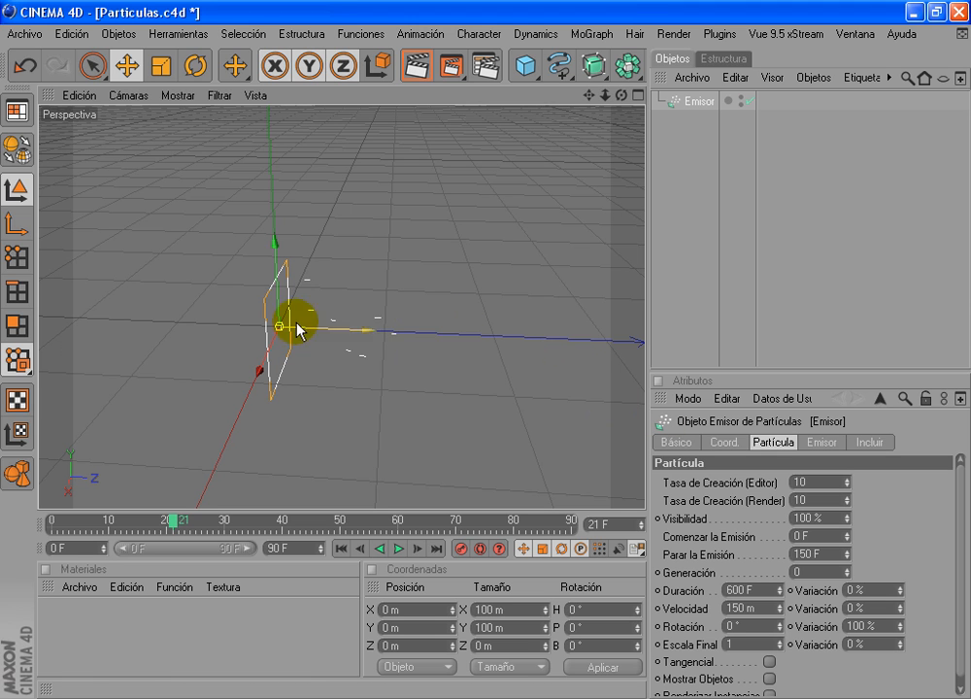
{"action": "left_click", "coordinate": [195, 65]}
{"action": "left_click_drag", "start_coordinate": [336, 323], "coordinate": [250, 271]}
{"action": "left_click", "coordinate": [586, 627]}
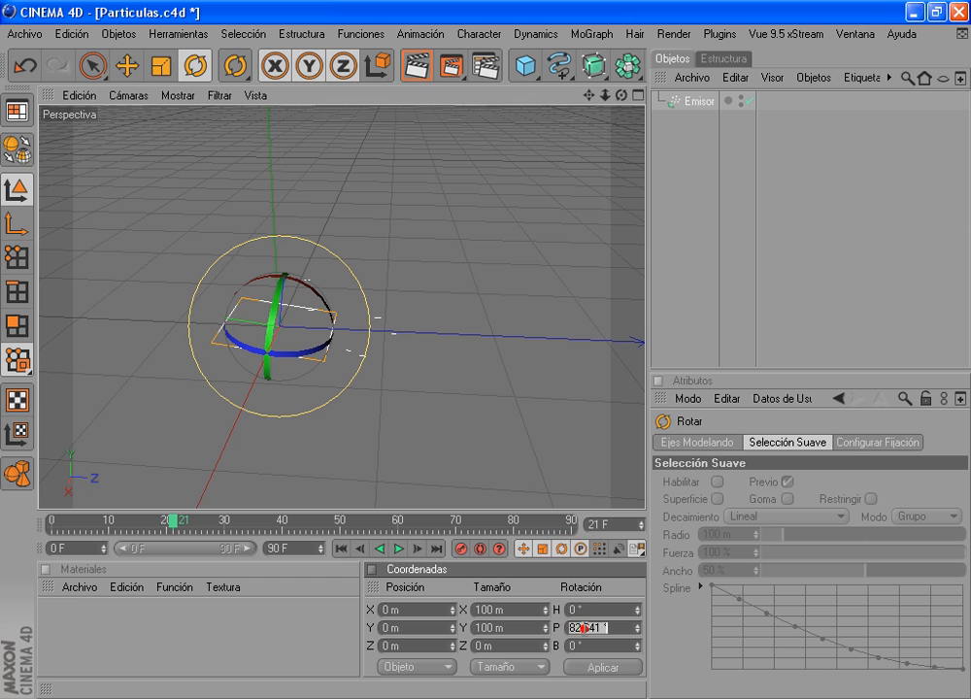
{"action": "type", "text": "90"}
{"action": "key", "text": "Return"}
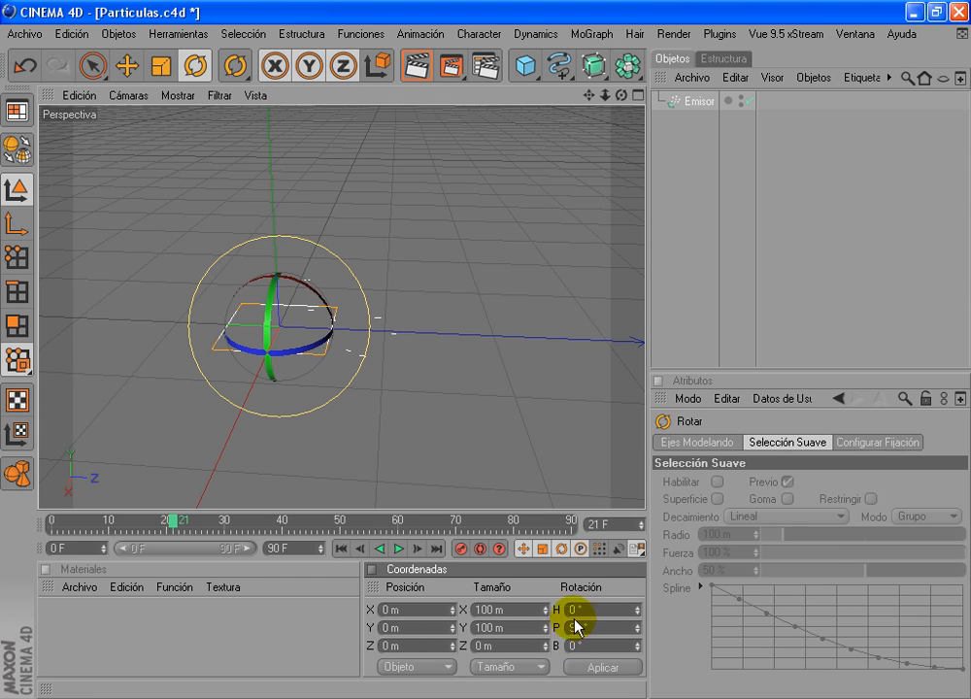
{"action": "left_click", "coordinate": [582, 610]}
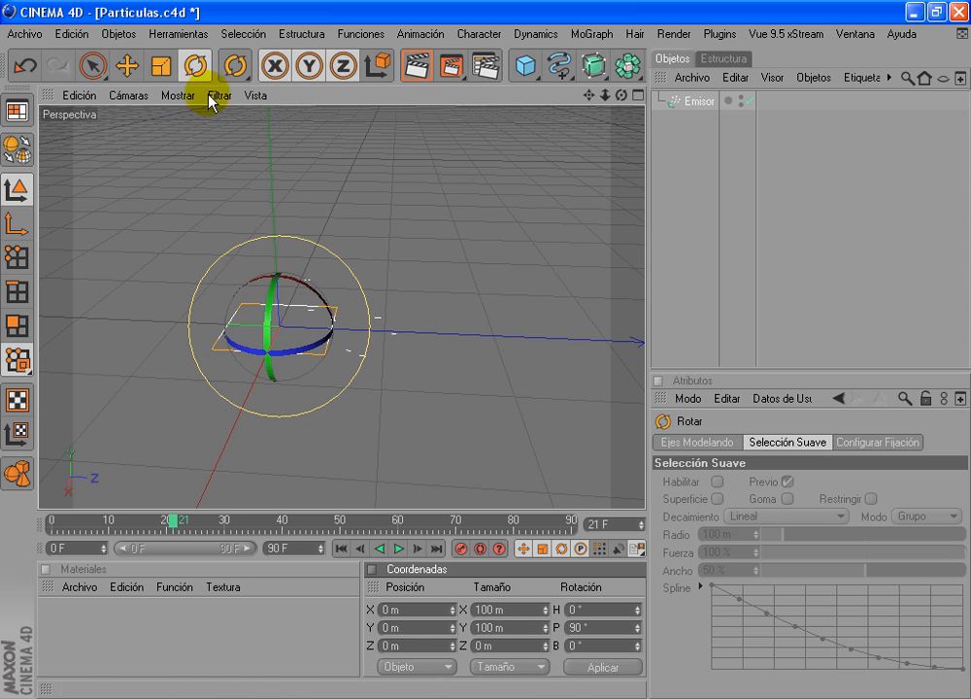
{"action": "left_click", "coordinate": [134, 70]}
Step: Rename the emitter as Particulas in its basic properties
{"action": "left_click_drag", "start_coordinate": [330, 345], "coordinate": [445, 375], "text": "alt"}
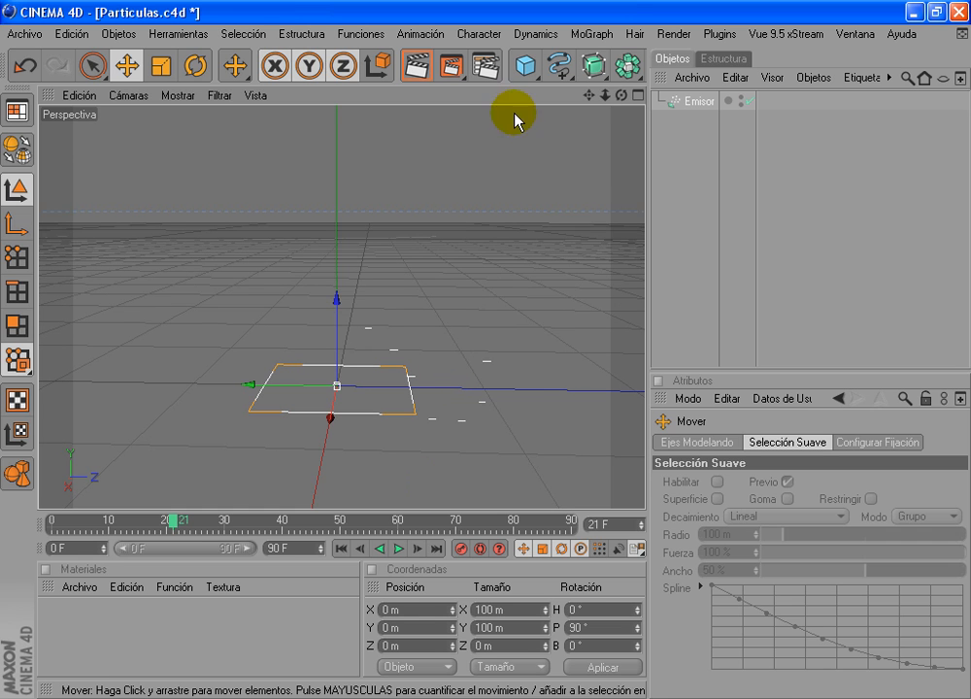
{"action": "left_click", "coordinate": [695, 102]}
{"action": "left_click", "coordinate": [677, 443]}
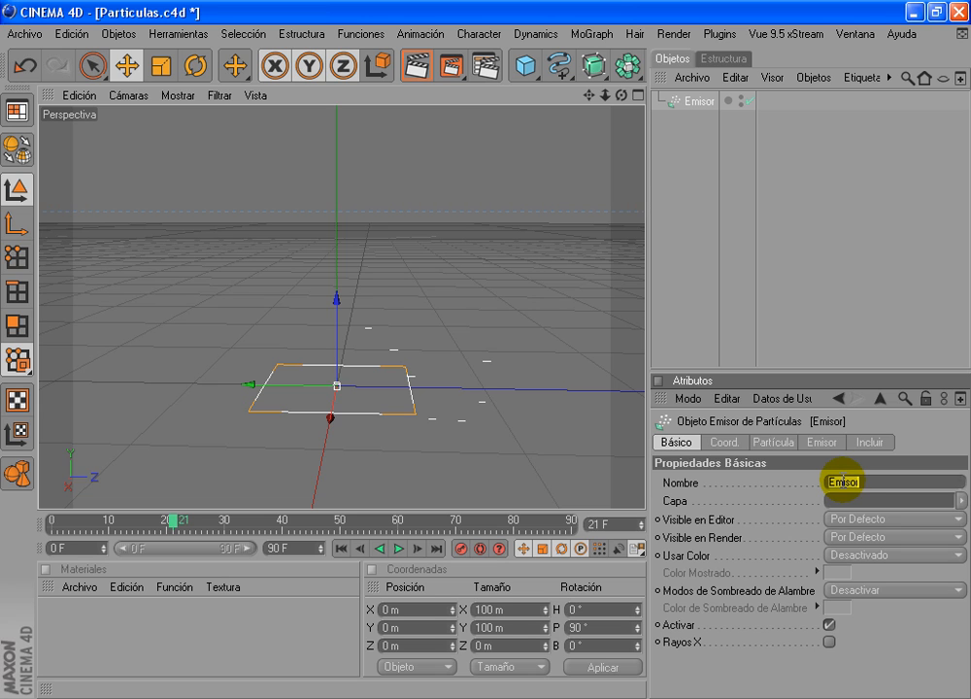
{"action": "key", "text": "Return"}
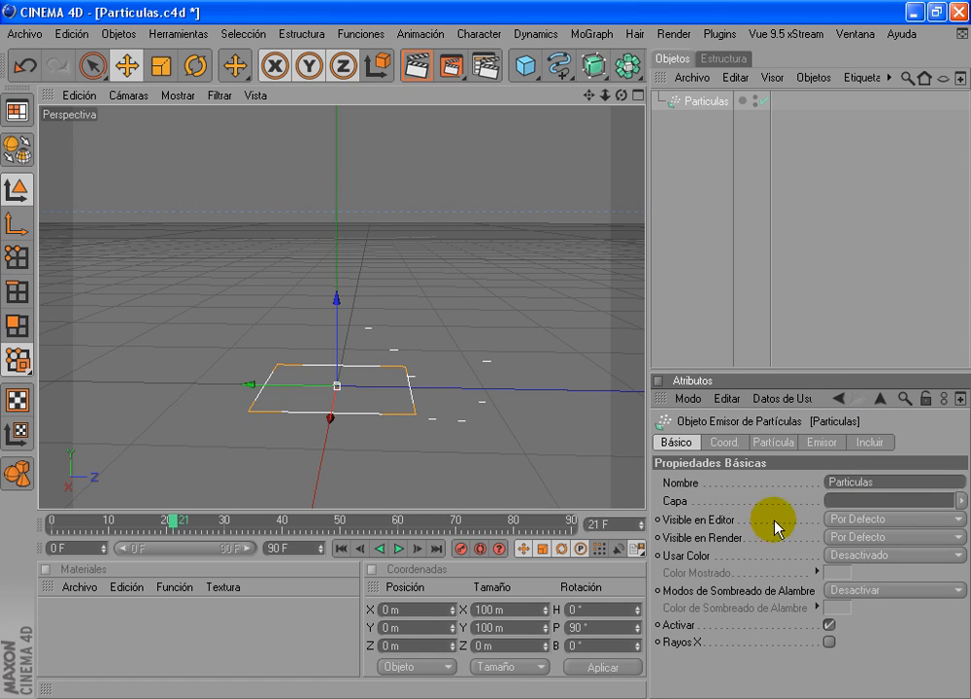
Step: Try offsetting the emitter to X -2 m and Y 13 m and turning its heading (R.H) to -11°
{"action": "left_click", "coordinate": [724, 443]}
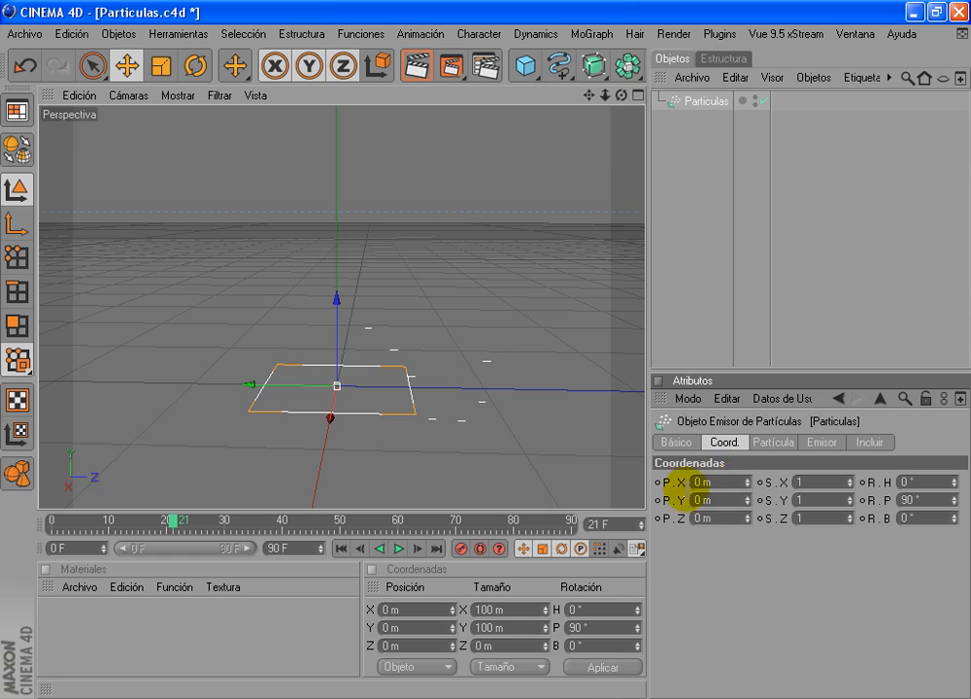
{"action": "mouse_move", "coordinate": [748, 482]}
{"action": "left_mouse_down"}
{"action": "mouse_move", "coordinate": [755, 503]}
{"action": "mouse_move", "coordinate": [745, 502]}
{"action": "left_mouse_up"}
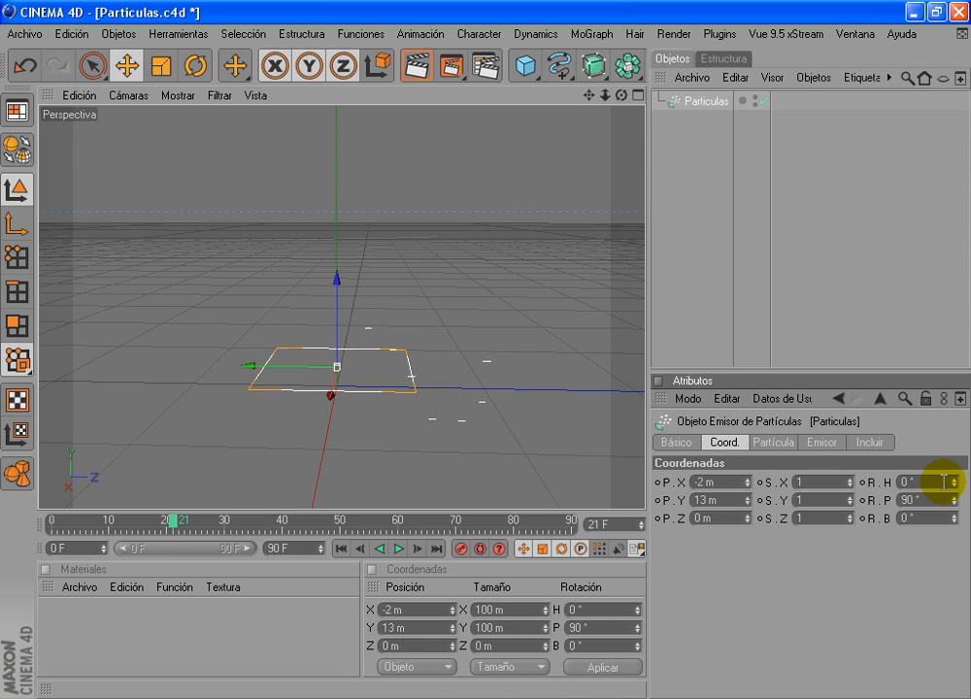
{"action": "left_click_drag", "start_coordinate": [954, 488], "coordinate": [952, 485]}
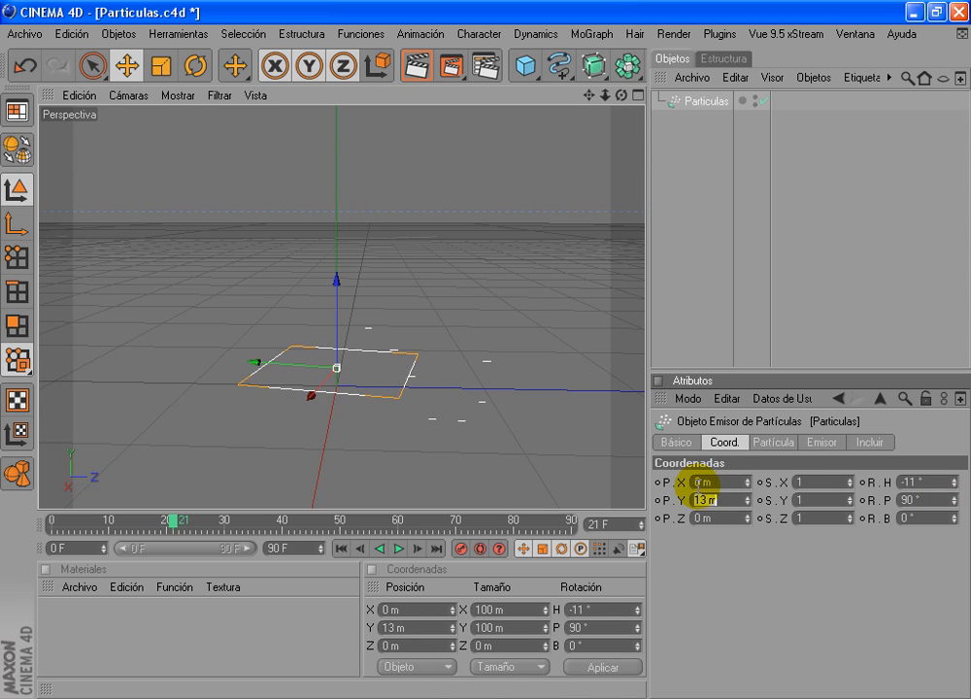
Step: Reset the emitter's Y position to 0 m and its heading to 0°, and set its pitch (R.P) to 90°
{"action": "type", "text": "0"}
{"action": "key", "text": "Tab"}
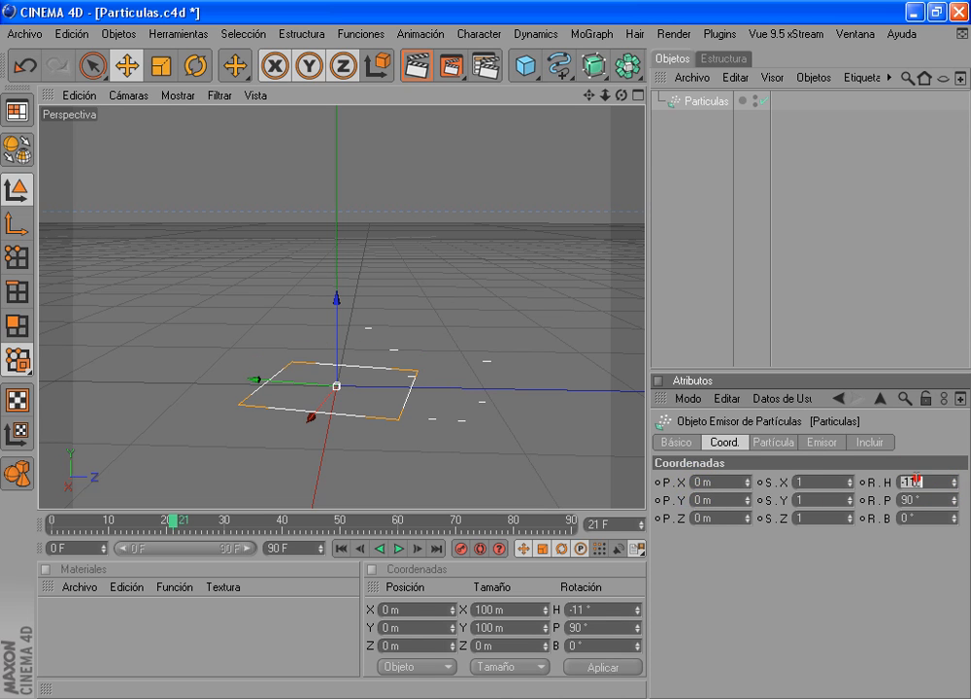
{"action": "left_click", "coordinate": [908, 481]}
{"action": "type", "text": "0"}
{"action": "key", "text": "Tab"}
{"action": "type", "text": "0"}
{"action": "key", "text": "Tab"}
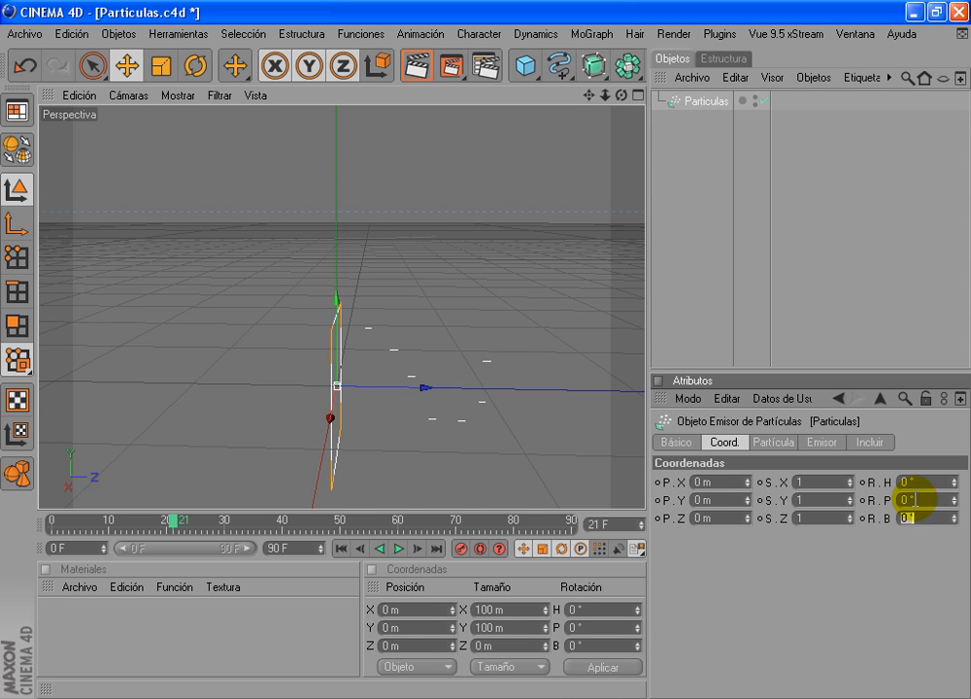
{"action": "left_click", "coordinate": [913, 502]}
{"action": "type", "text": "90"}
{"action": "key", "text": "Return"}
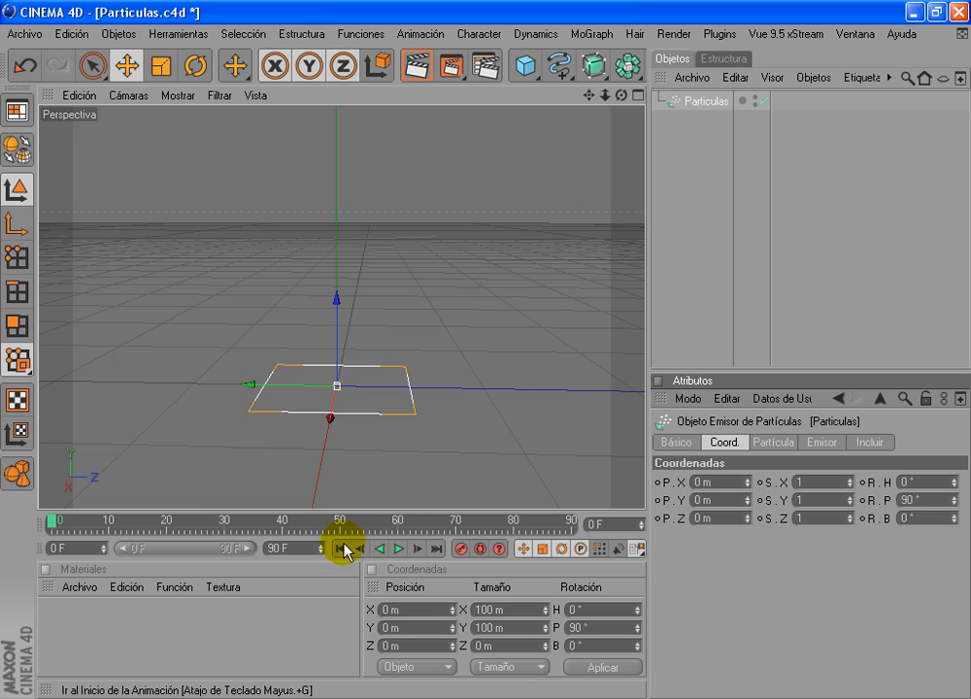
Step: Play the animation from the first frame to watch the emitter's particles rise, and stop at frame 30
{"action": "left_click", "coordinate": [397, 549]}
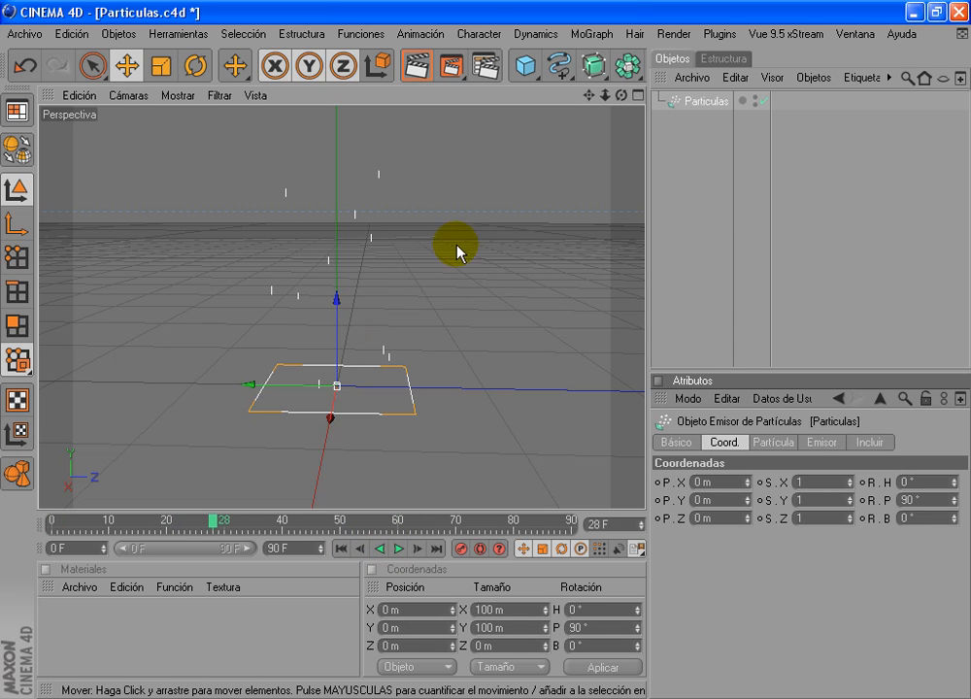
{"action": "left_click", "coordinate": [400, 548]}
{"action": "left_click", "coordinate": [340, 548]}
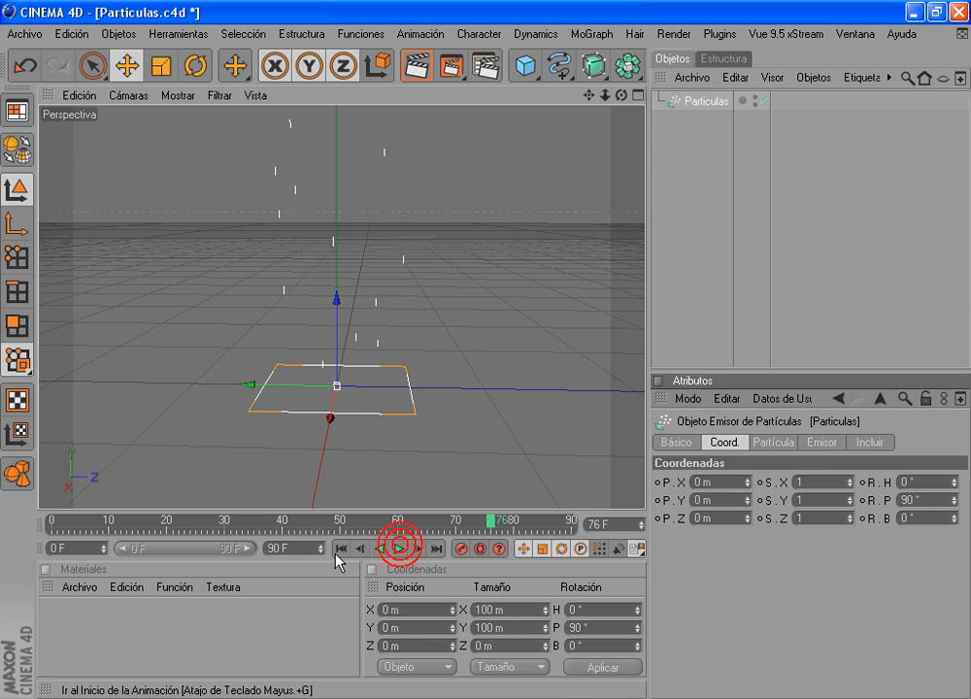
{"action": "left_click", "coordinate": [398, 549]}
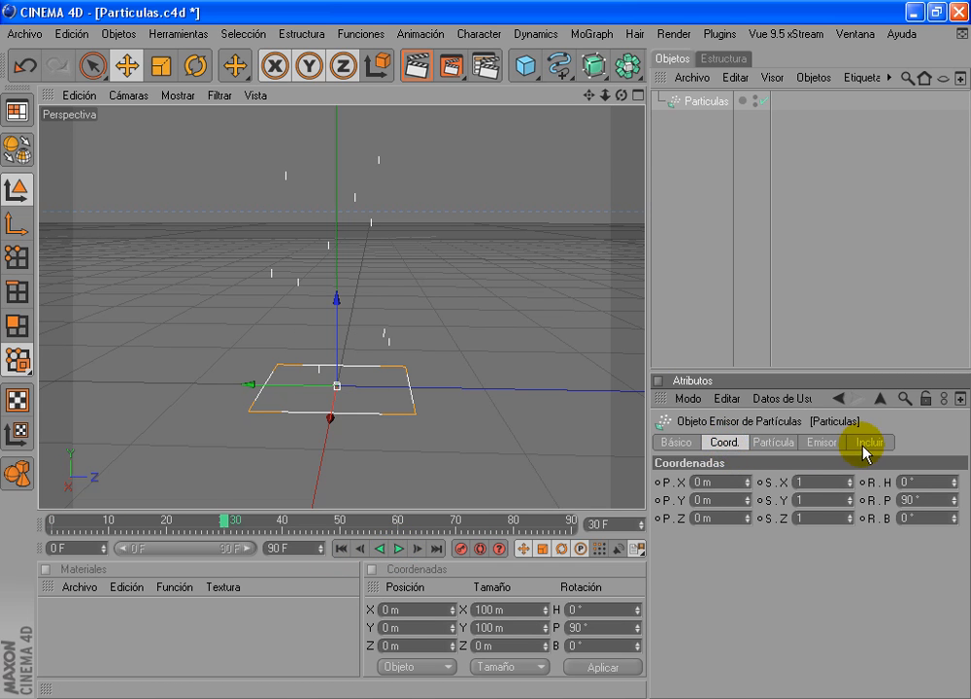
Step: Display all of the emitter's particle parameters and test-render the current frame in the Visor de Imágenes, closing it when done
{"action": "left_click", "coordinate": [775, 443]}
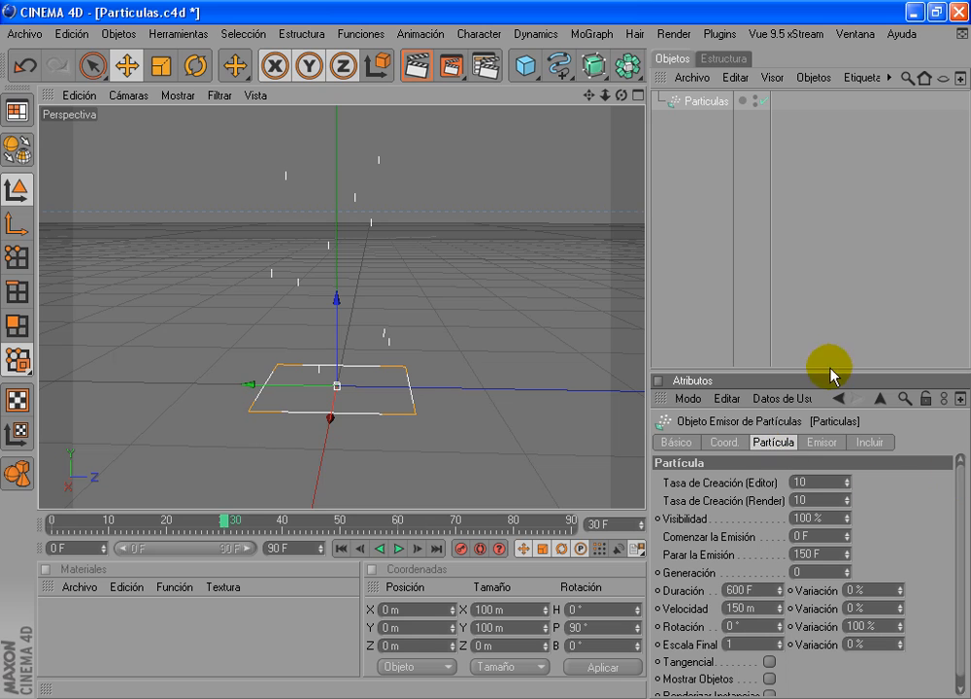
{"action": "left_click_drag", "start_coordinate": [808, 371], "coordinate": [804, 255]}
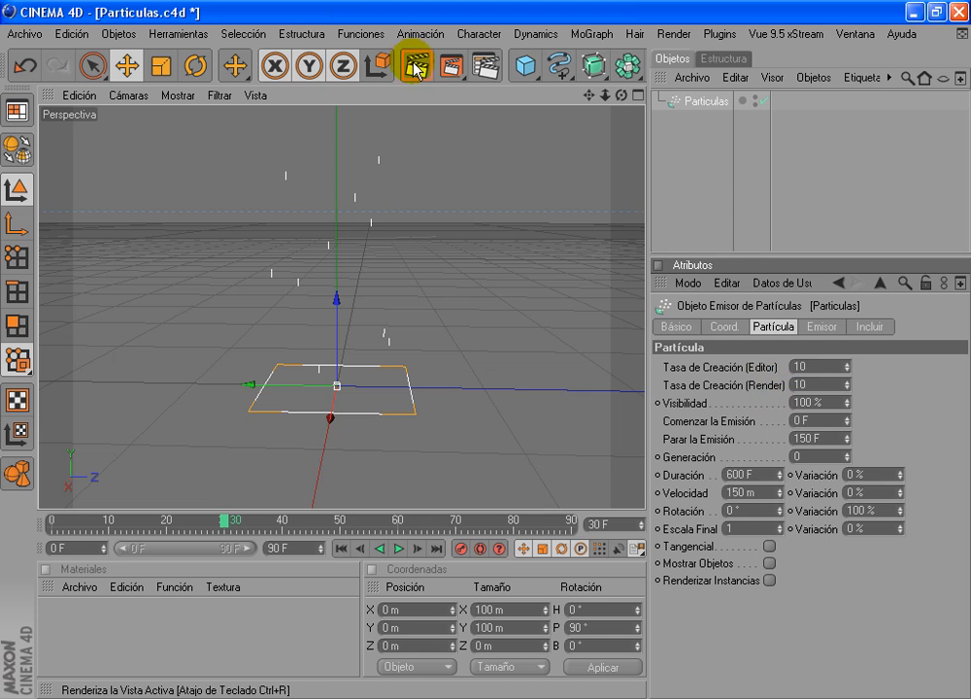
{"action": "left_click", "coordinate": [452, 64]}
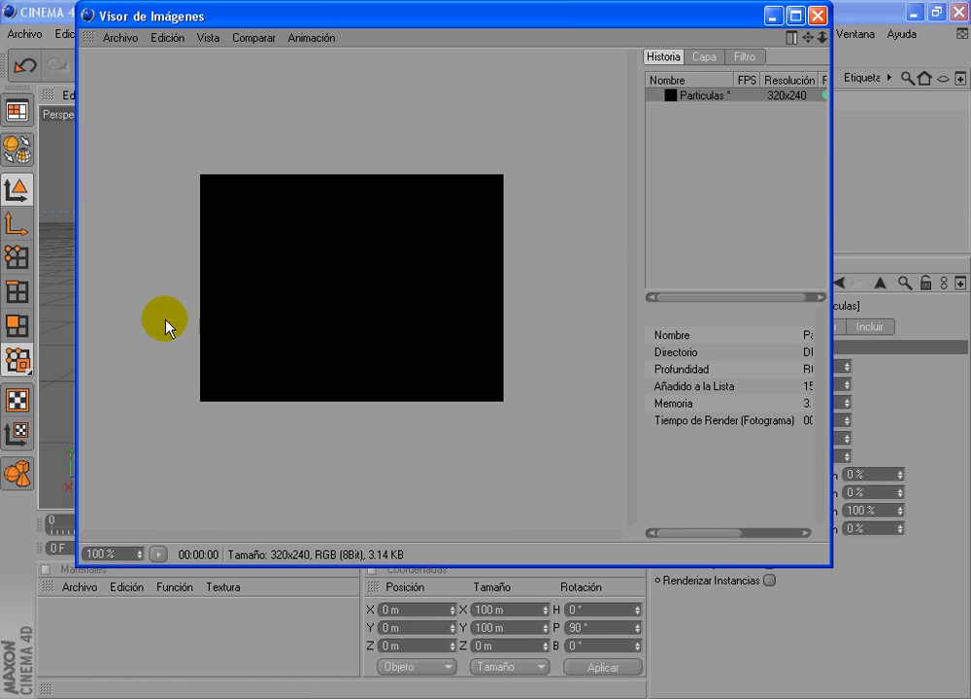
{"action": "left_click", "coordinate": [818, 15]}
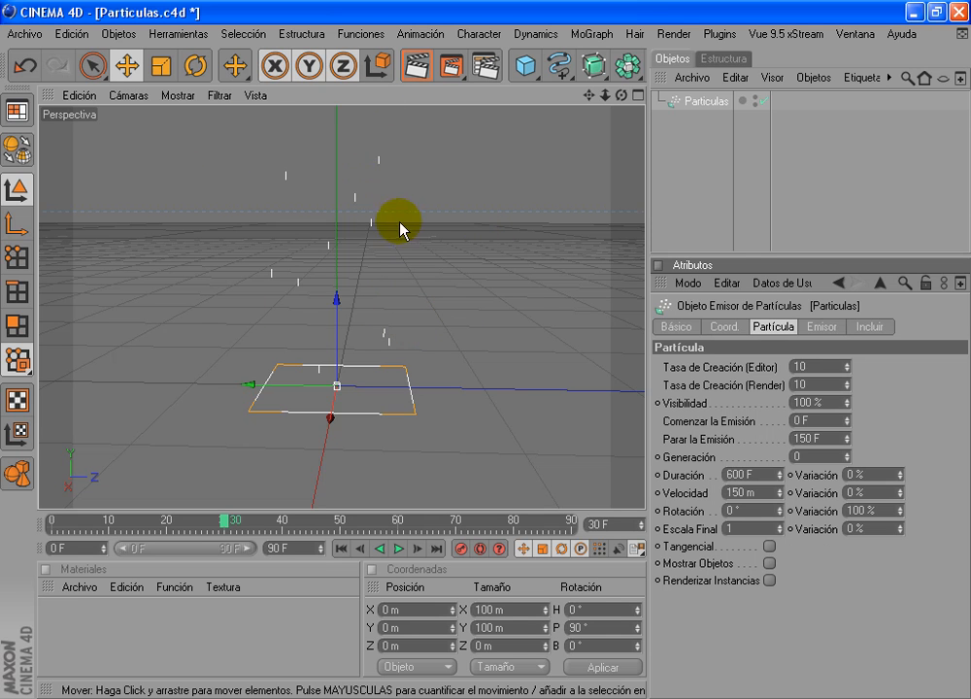
Step: Set the emitter's Tasa de Creación (Editor) to 100 and play the animation to preview the particle density
{"action": "left_click_drag", "start_coordinate": [481, 348], "coordinate": [526, 301], "text": "alt"}
{"action": "left_click_drag", "start_coordinate": [452, 315], "coordinate": [451, 303], "text": "alt"}
{"action": "middle_click_drag", "start_coordinate": [450, 303], "coordinate": [454, 339], "text": "alt"}
{"action": "left_click_drag", "start_coordinate": [485, 357], "coordinate": [485, 344], "text": "alt"}
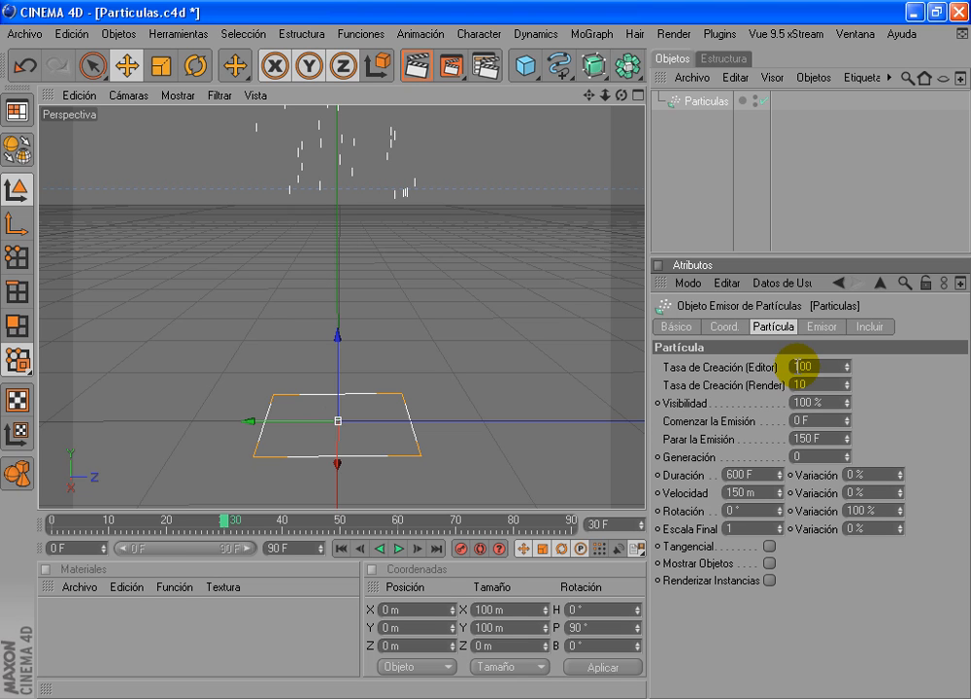
{"action": "left_click", "coordinate": [333, 548]}
{"action": "left_click", "coordinate": [399, 550]}
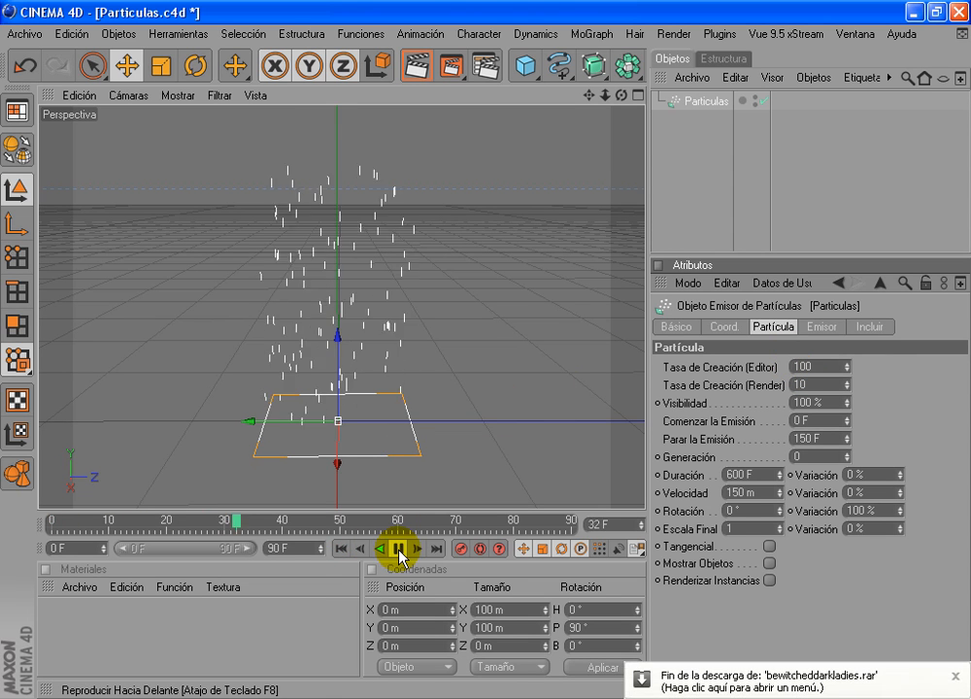
{"action": "left_click", "coordinate": [399, 551]}
{"action": "left_click", "coordinate": [957, 674]}
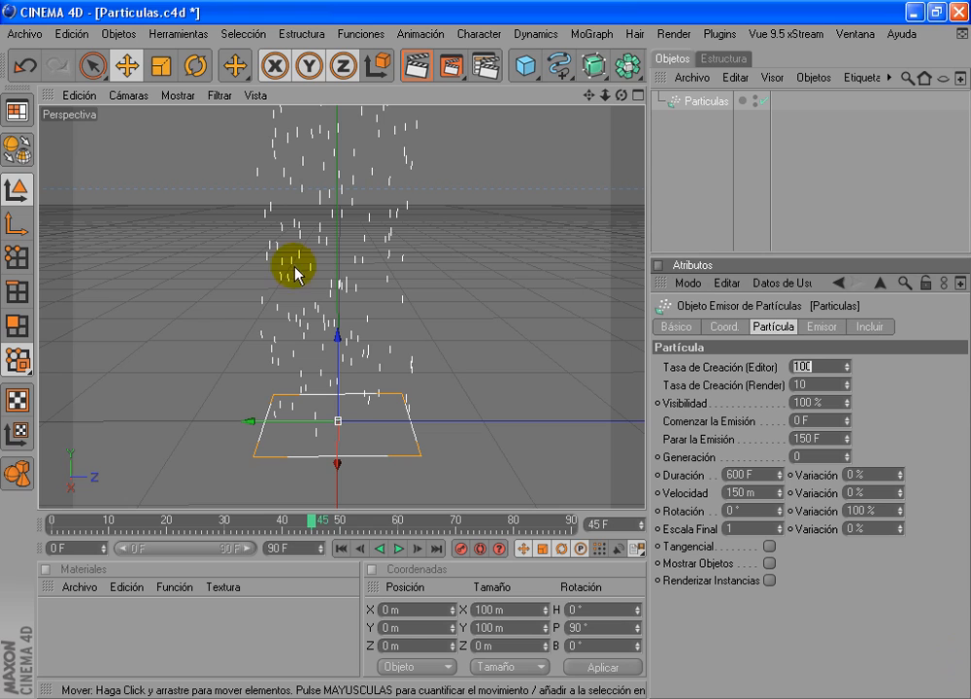
Step: Set the Tasa de Creación (Editor) to 10 and replay the animation from the start, stopping at frame 30
{"action": "left_click", "coordinate": [342, 549]}
{"action": "left_click", "coordinate": [399, 549]}
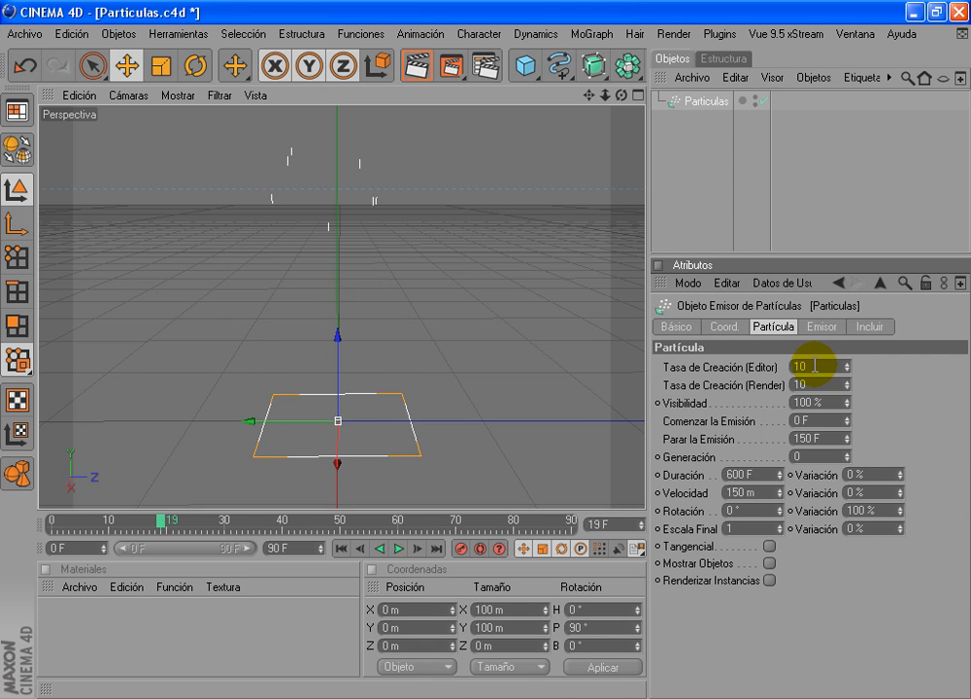
{"action": "left_click", "coordinate": [339, 545]}
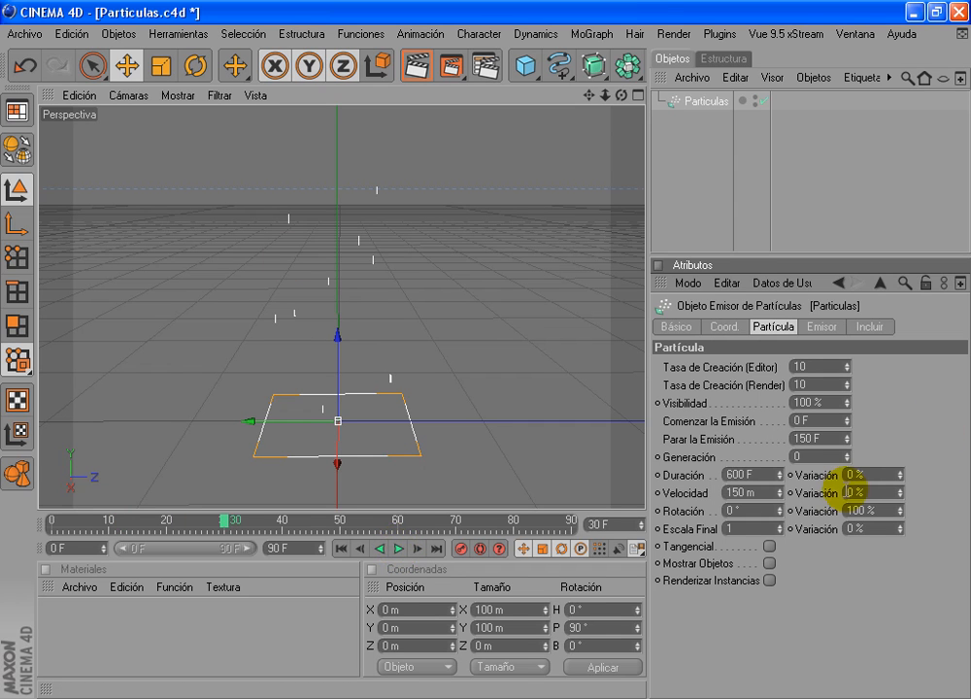
Step: Check the FPS value in Configuración del Proyecto and return to the Particulas emitter's particle parameters
{"action": "left_click", "coordinate": [76, 34]}
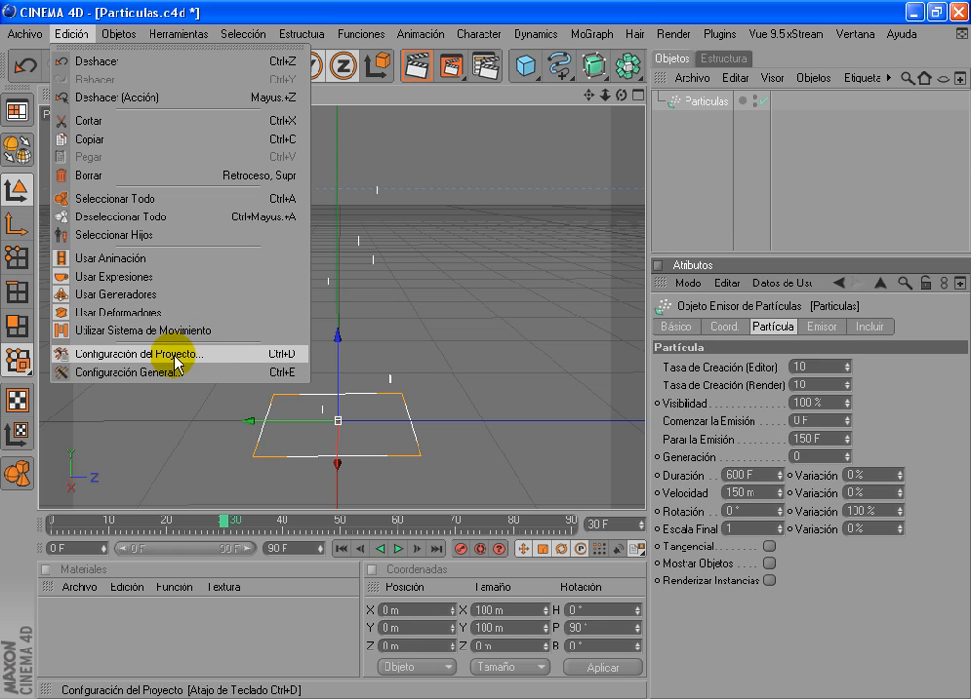
{"action": "left_click", "coordinate": [258, 355]}
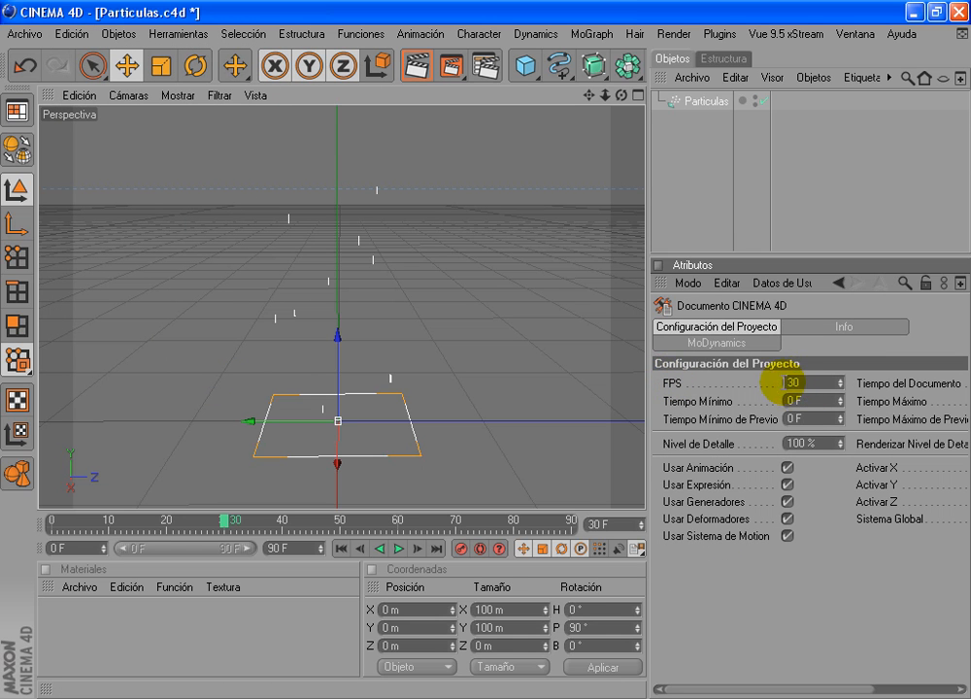
{"action": "left_click", "coordinate": [696, 101]}
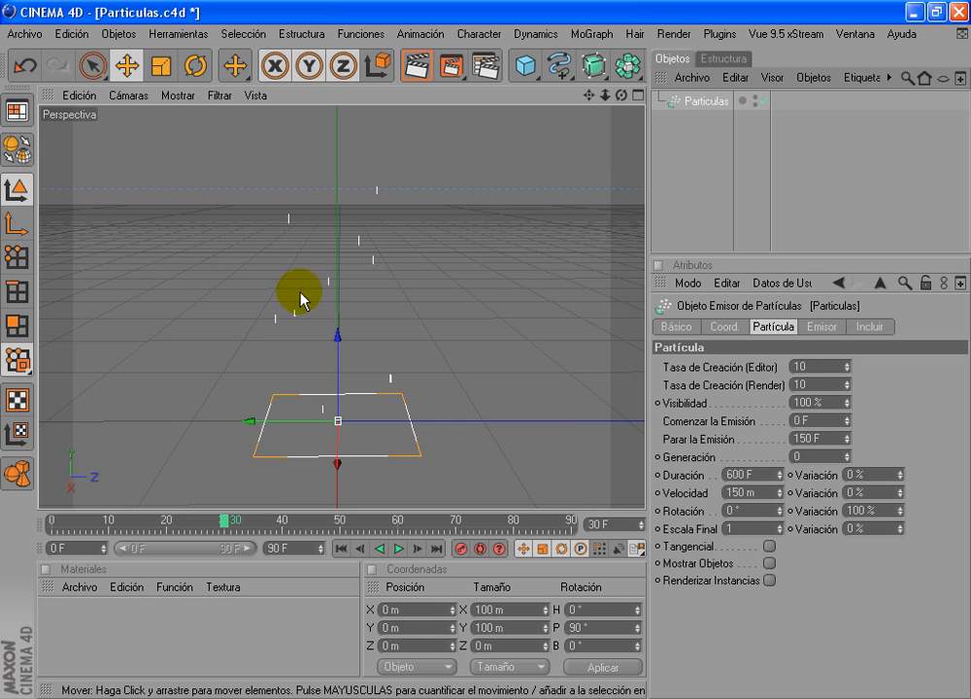
Step: Set both Tasa de Creación values, Editor and Render, to 100 and replay the animation from the start, stopping at frame 42
{"action": "left_click", "coordinate": [231, 524]}
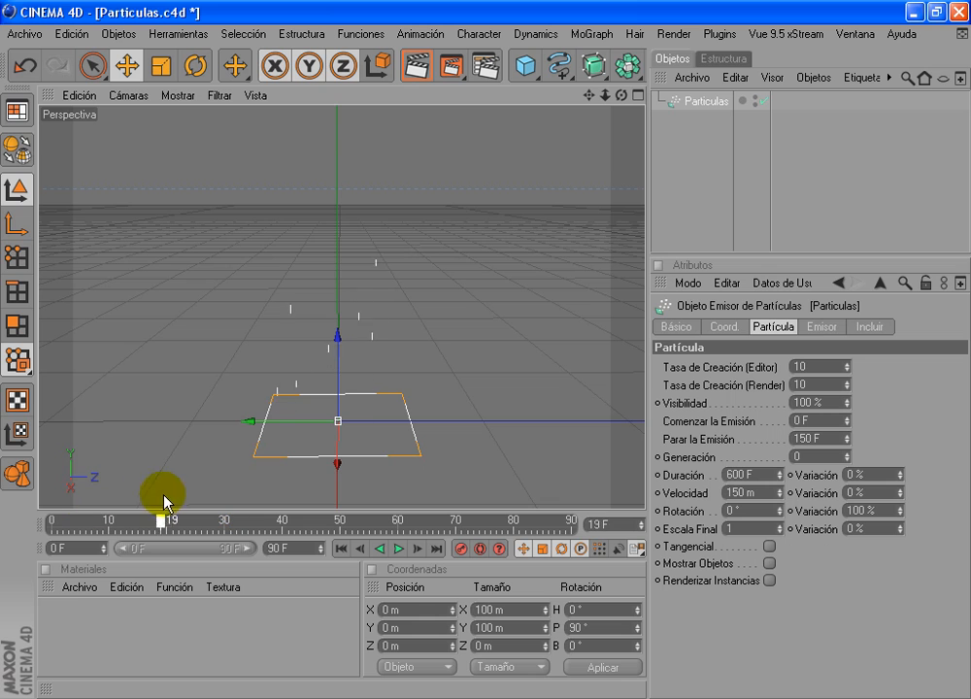
{"action": "left_click_drag", "start_coordinate": [213, 495], "coordinate": [190, 495]}
{"action": "left_click", "coordinate": [813, 365]}
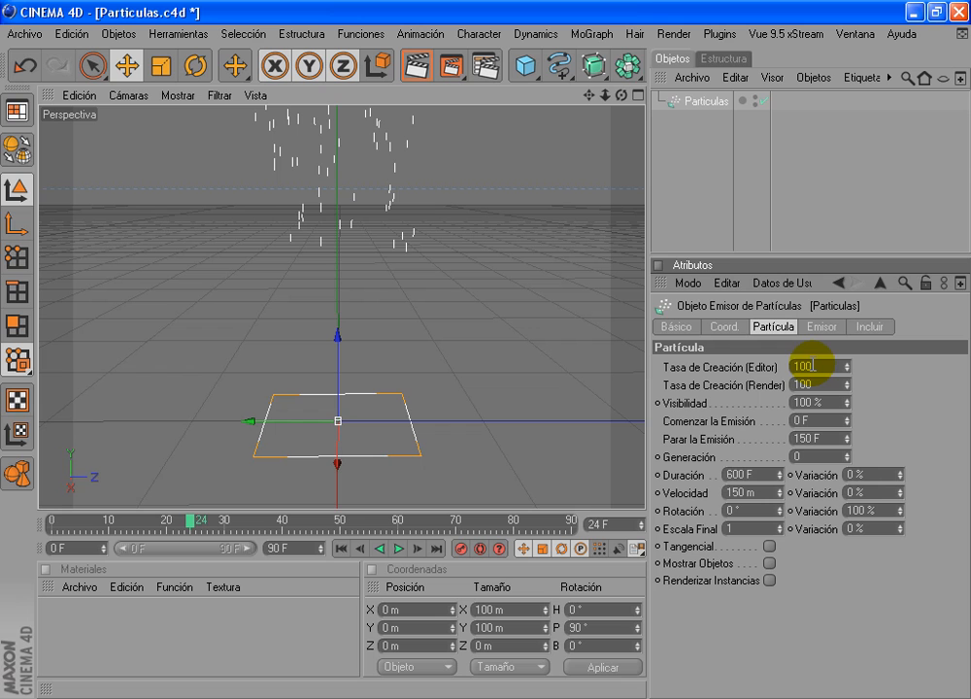
{"action": "left_click", "coordinate": [341, 549]}
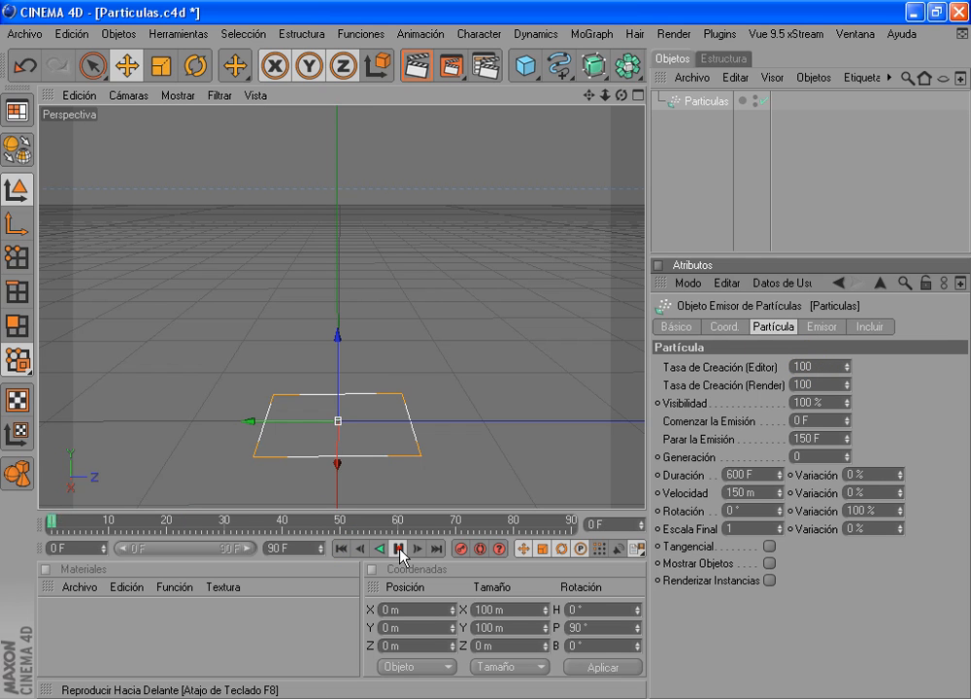
{"action": "left_click", "coordinate": [398, 548]}
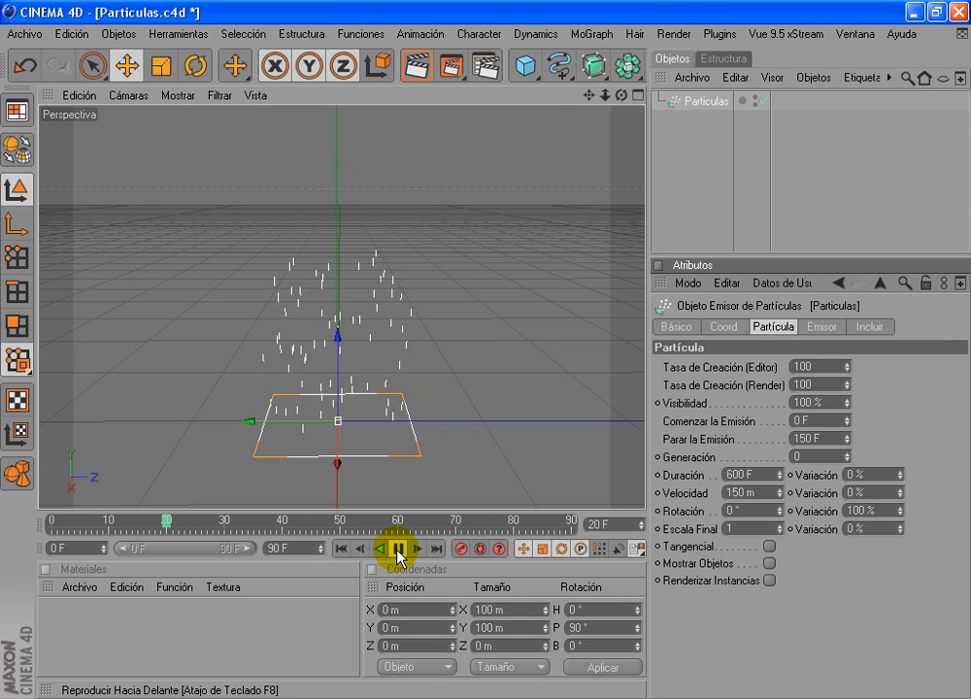
{"action": "left_click", "coordinate": [398, 549]}
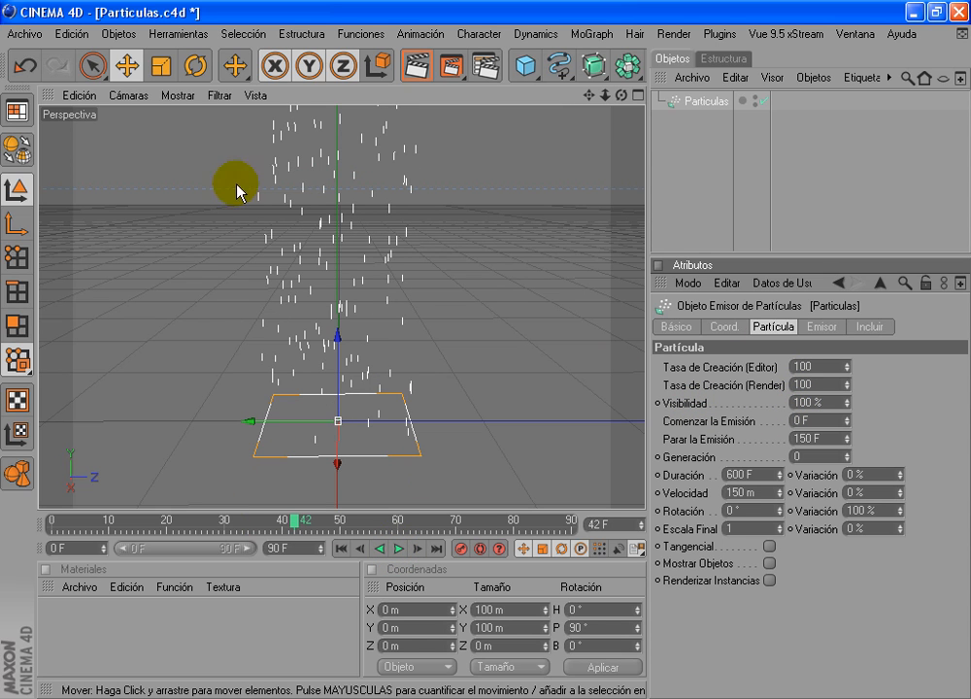
{"action": "left_click_drag", "start_coordinate": [466, 439], "coordinate": [481, 320], "text": "alt"}
{"action": "left_click_drag", "start_coordinate": [461, 428], "coordinate": [485, 357], "text": "alt"}
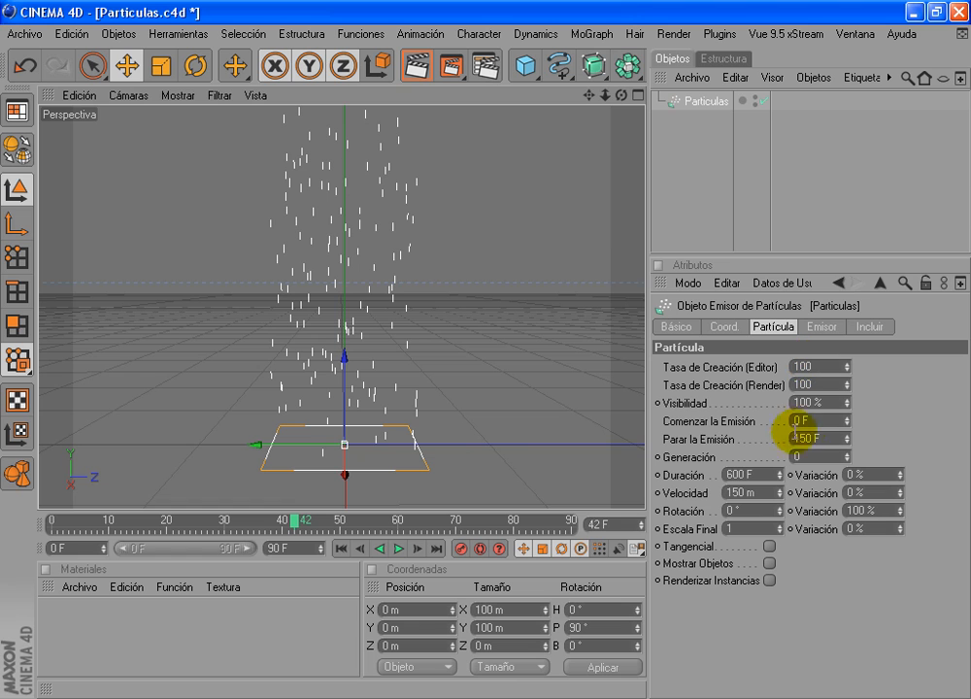
Step: Set the emitter's Visibilidad to 50 % and play the animation from the start to check the particle density
{"action": "left_click", "coordinate": [811, 401]}
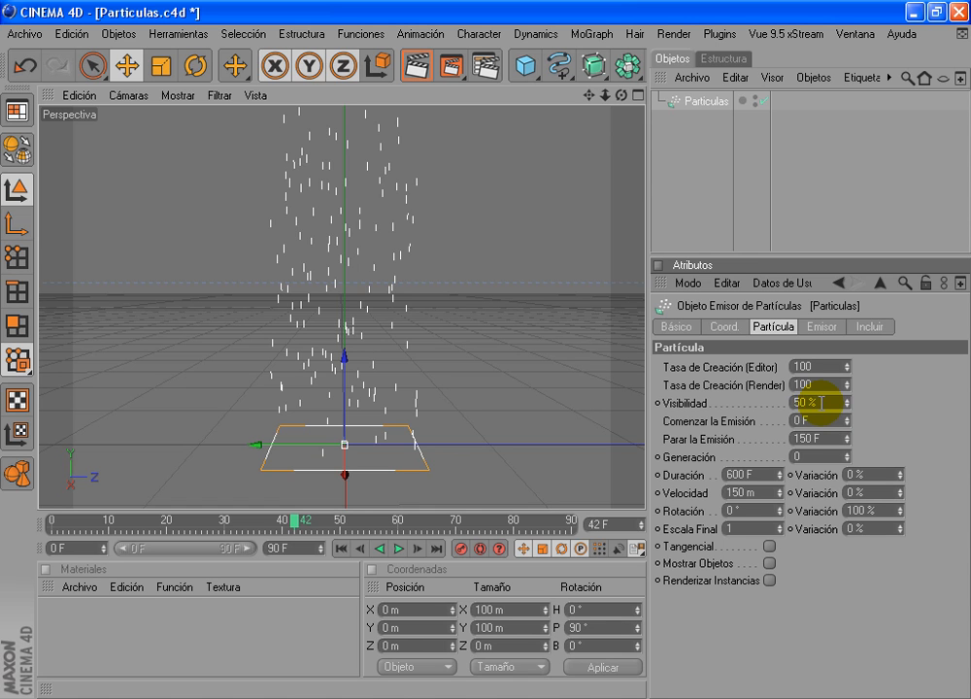
{"action": "left_click", "coordinate": [341, 549]}
{"action": "left_click", "coordinate": [399, 548]}
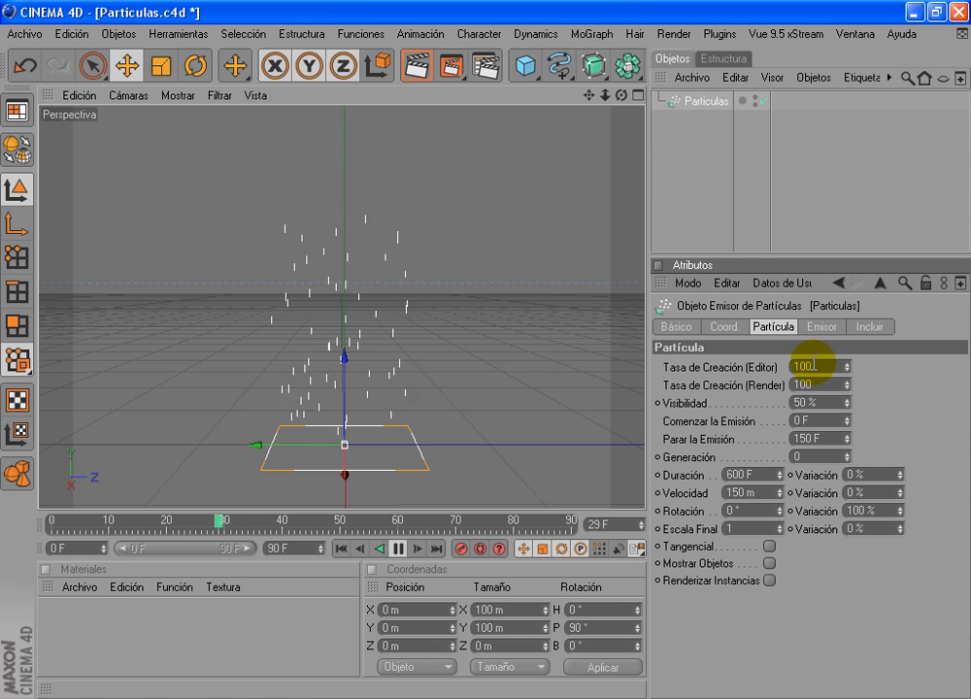
{"action": "left_click", "coordinate": [398, 549]}
Step: Set the emitter's Visibilidad to 10 % and play the animation from the first frame
{"action": "left_click", "coordinate": [341, 549]}
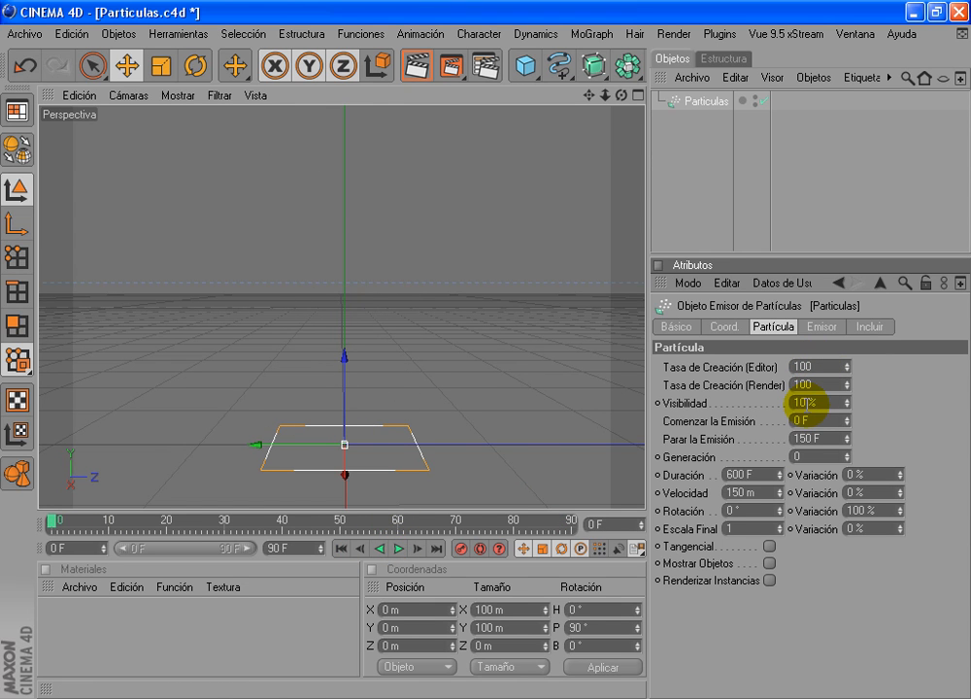
{"action": "left_click", "coordinate": [396, 549]}
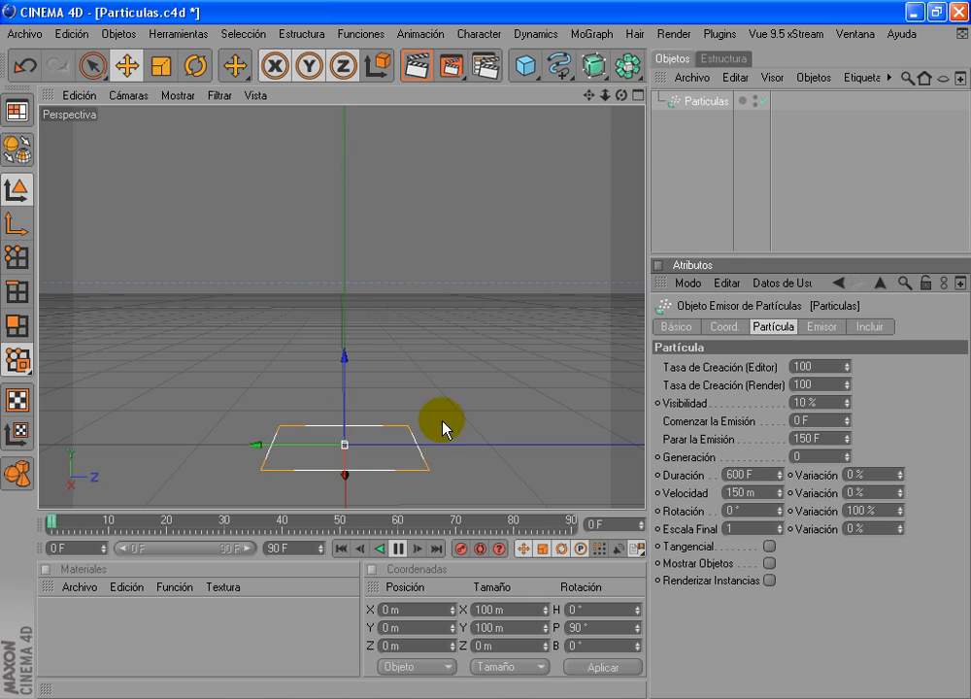
{"action": "mouse_move", "coordinate": [456, 428]}
{"action": "left_mouse_down", "text": "alt"}
{"action": "mouse_move", "coordinate": [446, 383]}
{"action": "mouse_move", "coordinate": [452, 428]}
{"action": "left_mouse_up", "text": "alt"}
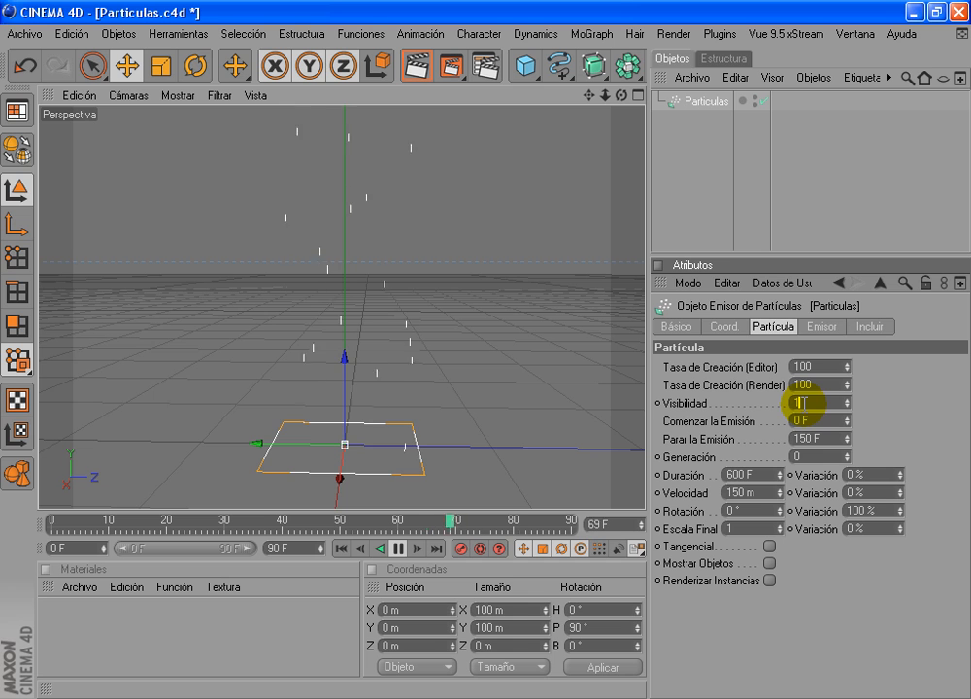
Step: Set the emitter's Visibilidad to 100 % and replay the animation from the start
{"action": "left_click", "coordinate": [339, 549]}
{"action": "left_click", "coordinate": [398, 547]}
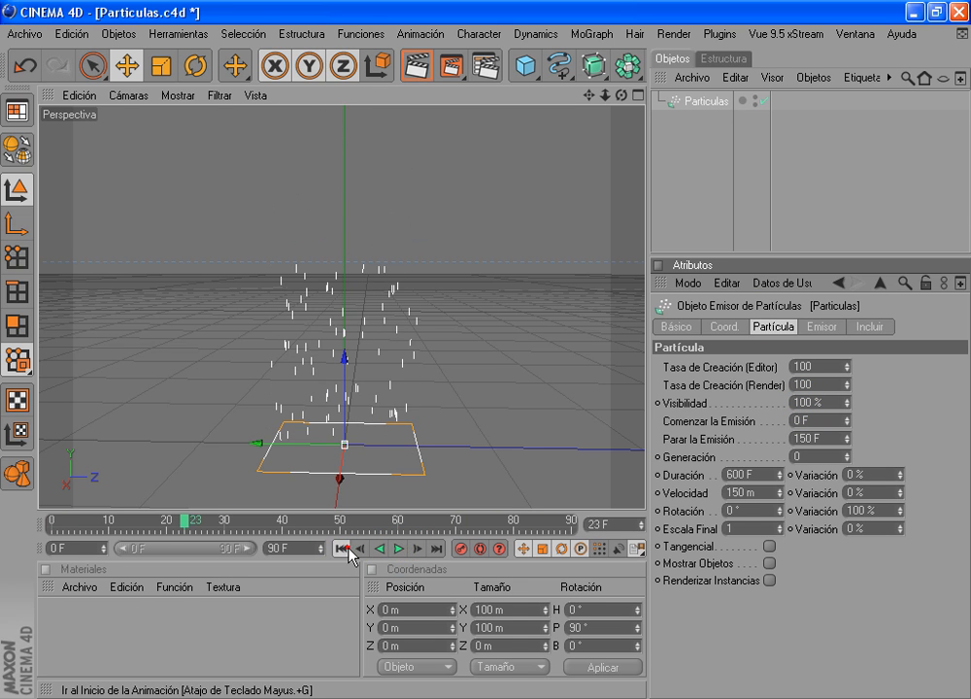
{"action": "left_click", "coordinate": [343, 548]}
{"action": "left_click", "coordinate": [398, 549]}
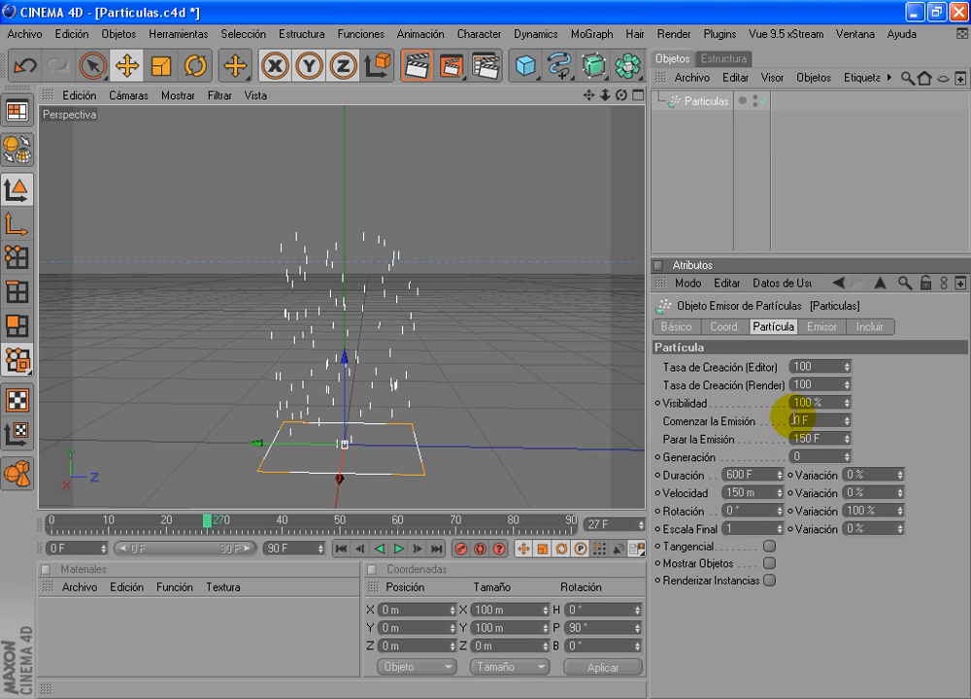
Step: Move the timeline to frame 30, set Comenzar la Emisión to 30 F and play the animation from the start
{"action": "mouse_move", "coordinate": [207, 522]}
{"action": "left_mouse_down"}
{"action": "mouse_move", "coordinate": [148, 521]}
{"action": "mouse_move", "coordinate": [227, 533]}
{"action": "left_mouse_up"}
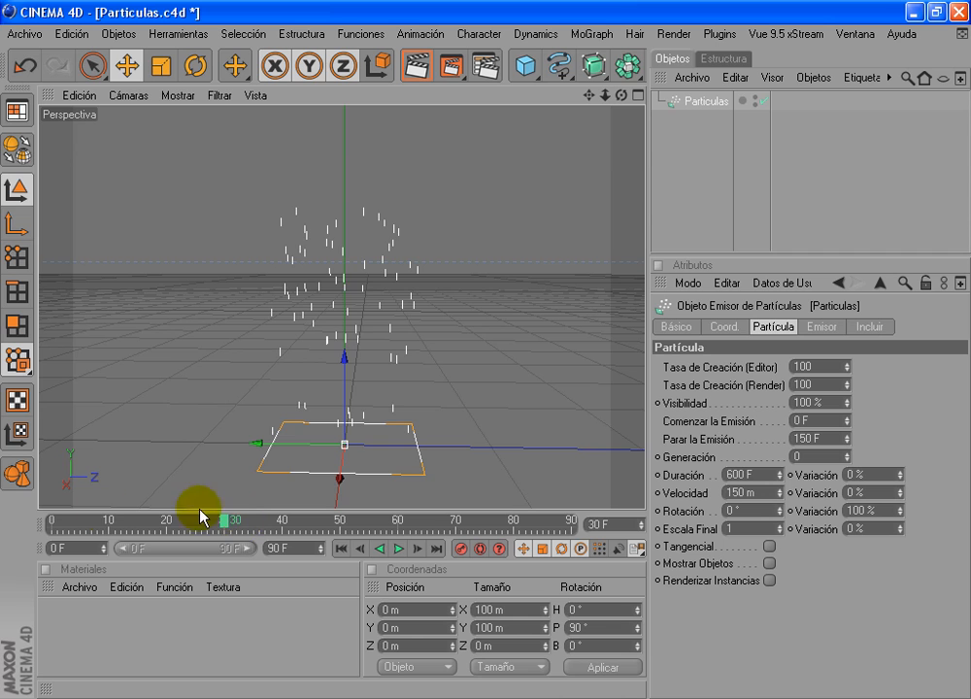
{"action": "mouse_move", "coordinate": [223, 525]}
{"action": "left_mouse_down"}
{"action": "mouse_move", "coordinate": [26, 535]}
{"action": "mouse_move", "coordinate": [49, 525]}
{"action": "mouse_move", "coordinate": [225, 529]}
{"action": "left_mouse_up"}
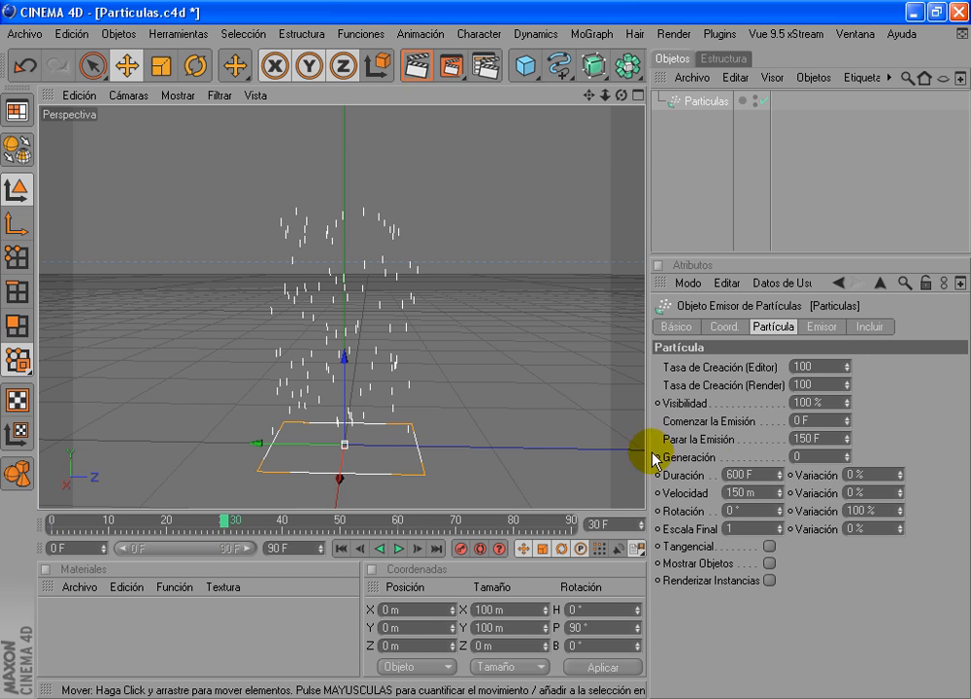
{"action": "left_click", "coordinate": [803, 420]}
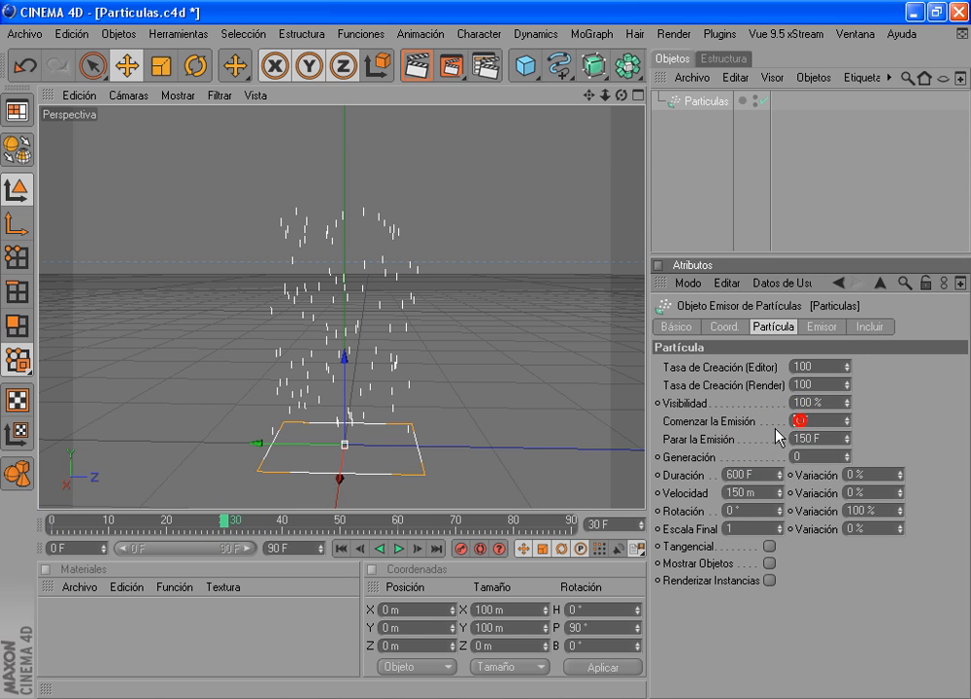
{"action": "left_click", "coordinate": [341, 549]}
{"action": "left_click", "coordinate": [398, 549]}
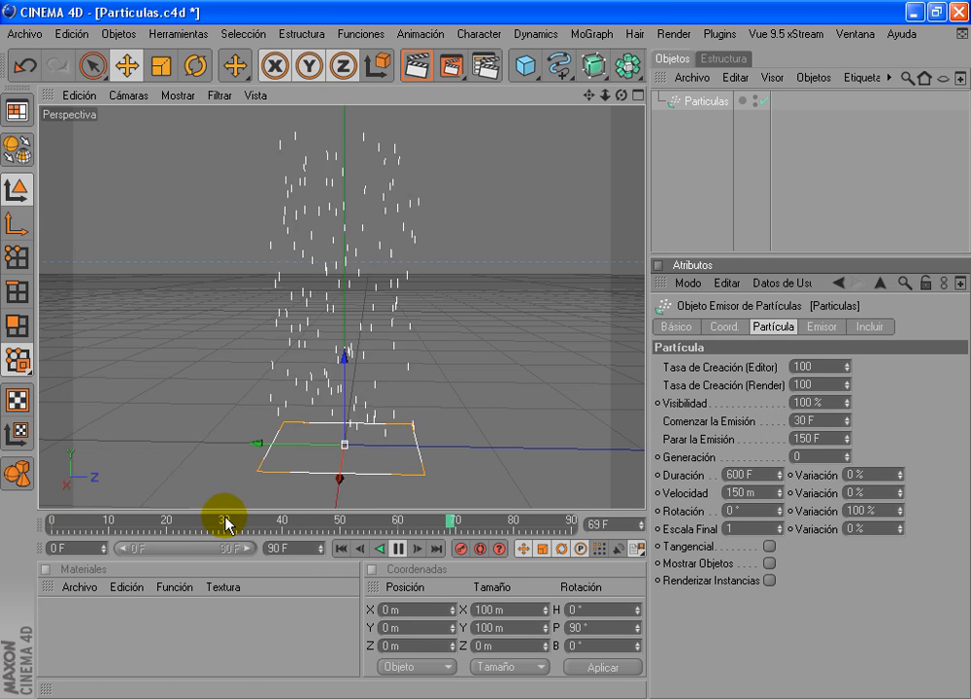
Step: Move the timeline to frame 45, set Parar la Emisión to 70 F and scrub forward to frame 60
{"action": "mouse_move", "coordinate": [217, 526]}
{"action": "left_mouse_down"}
{"action": "mouse_move", "coordinate": [275, 521]}
{"action": "mouse_move", "coordinate": [201, 530]}
{"action": "mouse_move", "coordinate": [311, 521]}
{"action": "left_mouse_up"}
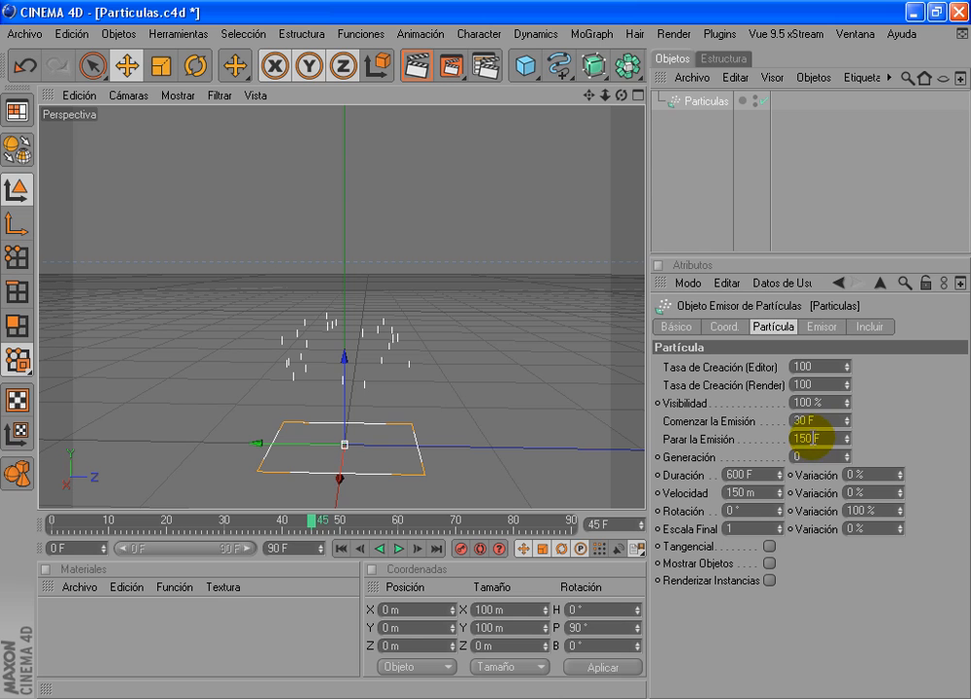
{"action": "left_click", "coordinate": [812, 438]}
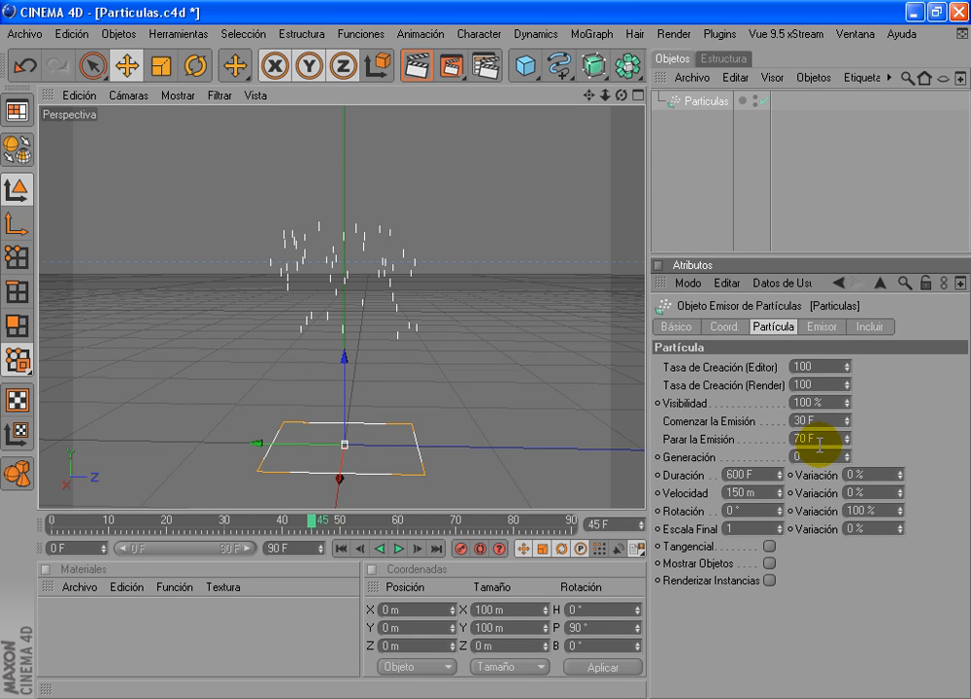
{"action": "left_click_drag", "start_coordinate": [308, 522], "coordinate": [402, 534]}
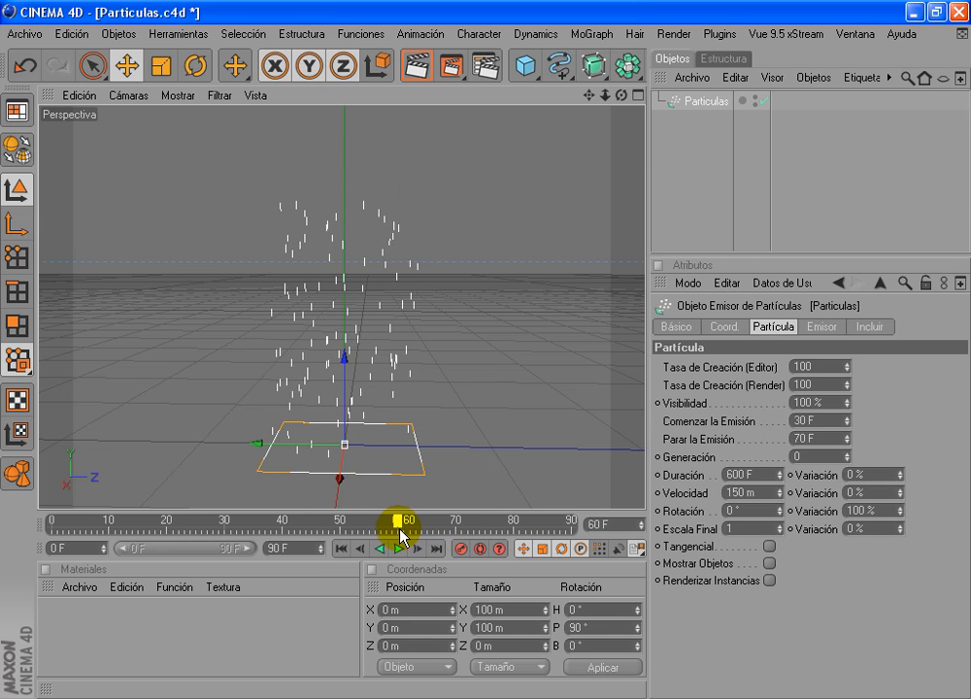
Step: Set Parar la Emisión to 60 F and replay the animation from the start to preview the emission range
{"action": "left_click_drag", "start_coordinate": [802, 439], "coordinate": [777, 438]}
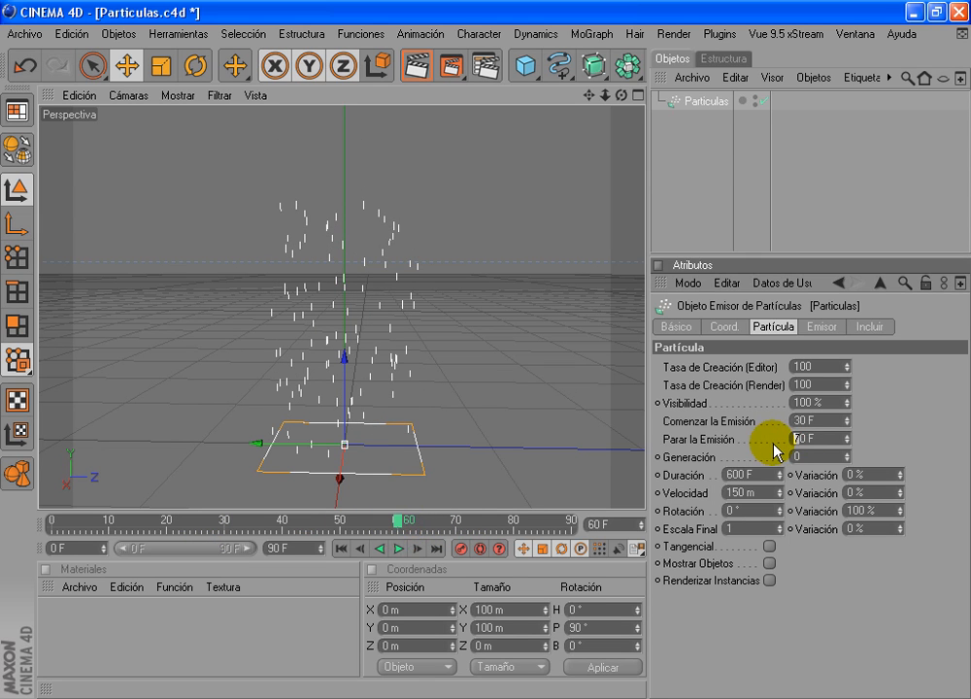
{"action": "left_click", "coordinate": [345, 549]}
{"action": "left_click", "coordinate": [396, 550]}
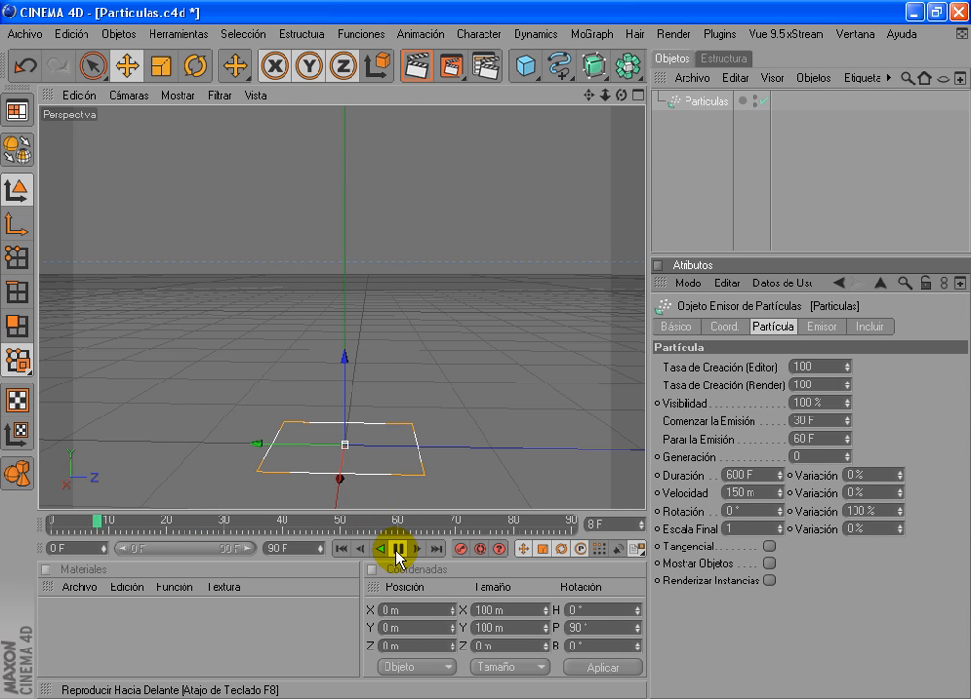
Step: Set Comenzar la Emisión to 0 F and Parar la Emisión to 90 F, then replay and scrub through the animation
{"action": "left_click", "coordinate": [796, 420]}
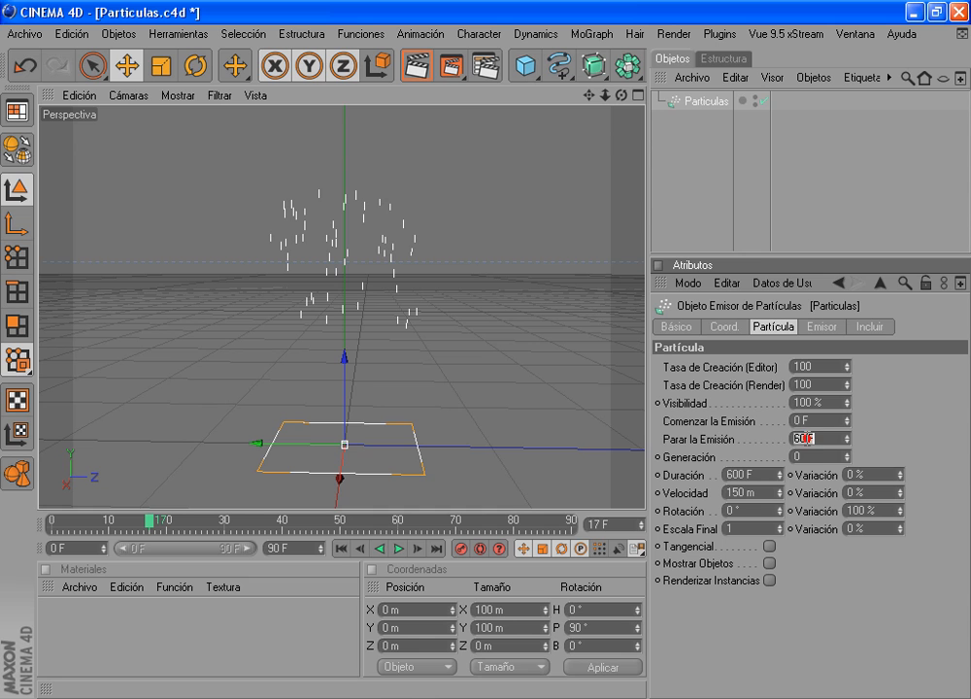
{"action": "left_click", "coordinate": [341, 549]}
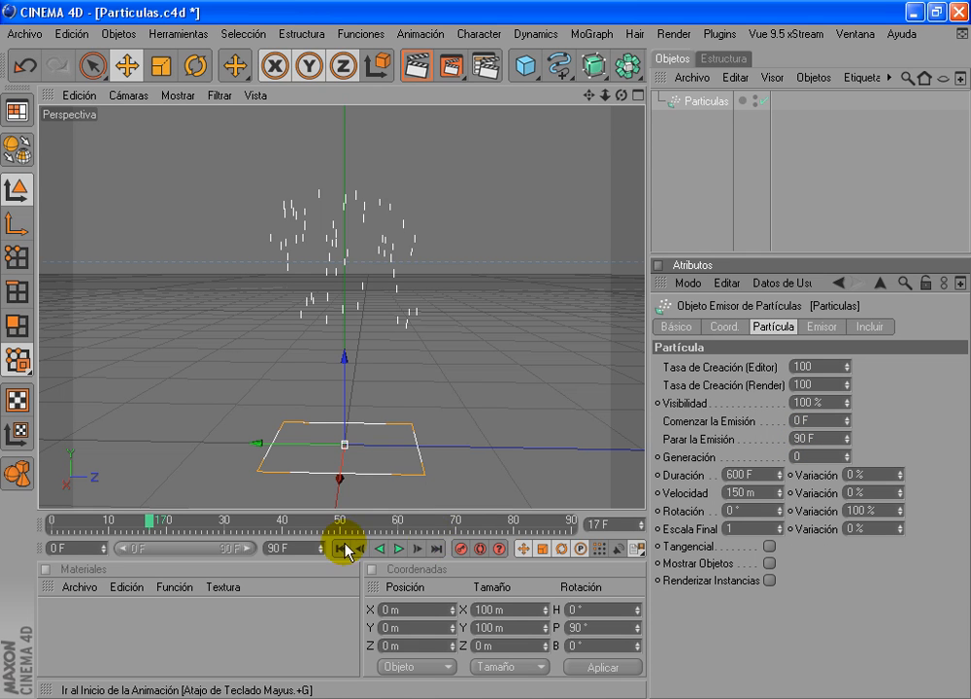
{"action": "left_click", "coordinate": [406, 548]}
{"action": "left_click_drag", "start_coordinate": [427, 523], "coordinate": [65, 521]}
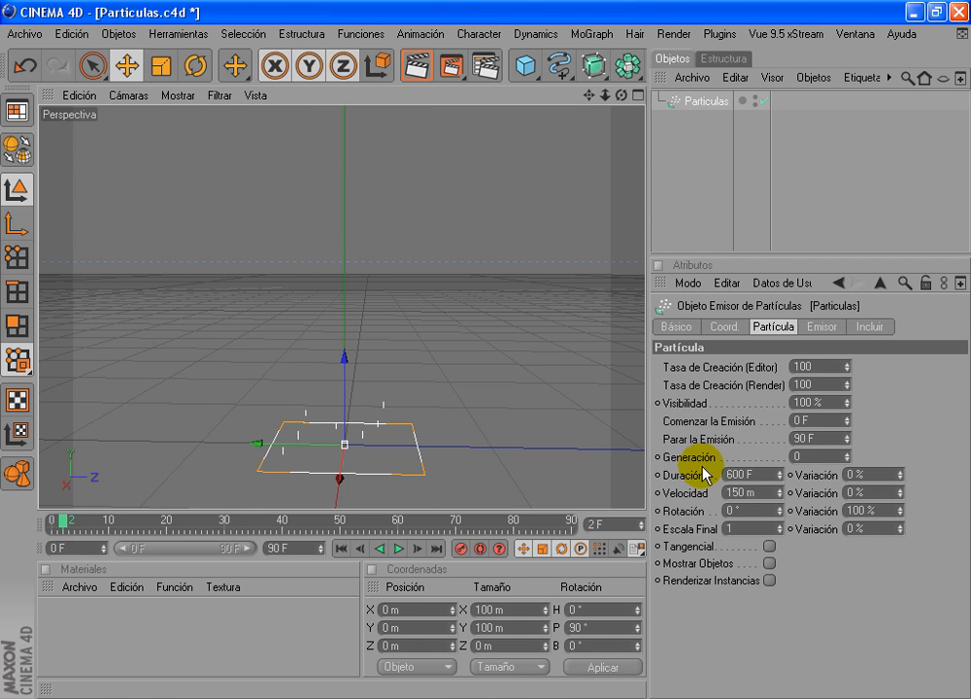
{"action": "left_click_drag", "start_coordinate": [65, 522], "coordinate": [123, 521]}
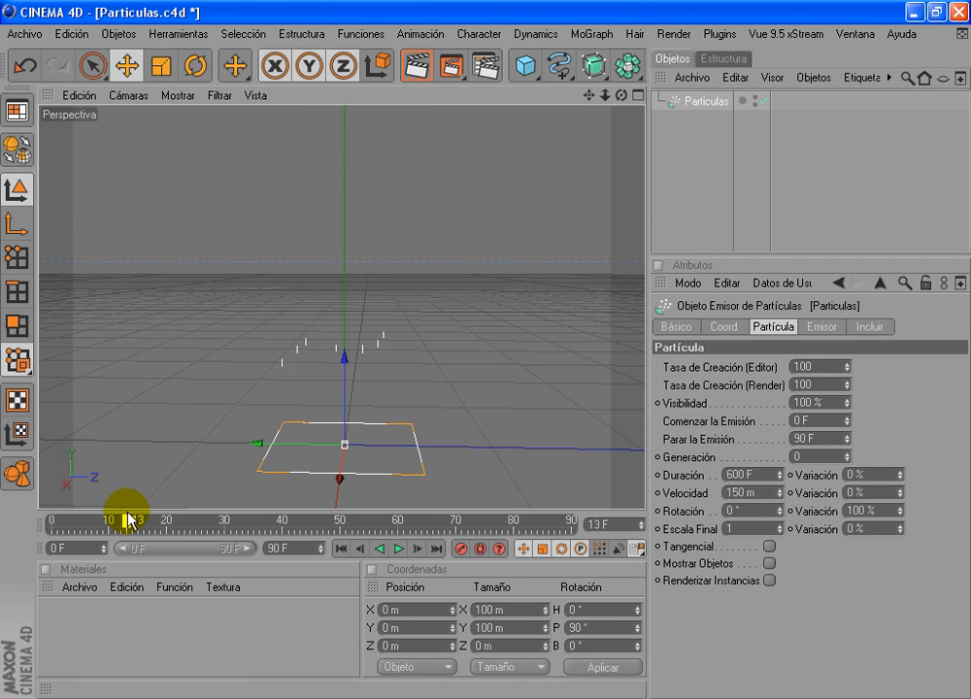
Step: Look up the help entry for the emitter's Generación parameter and close the help window
{"action": "right_click", "coordinate": [706, 462]}
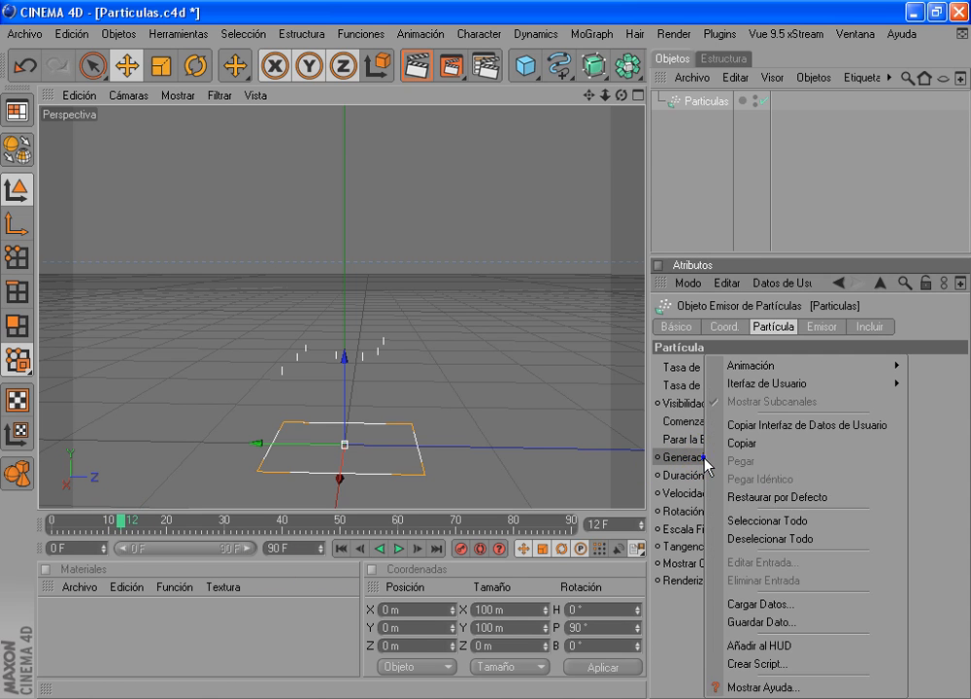
{"action": "left_click", "coordinate": [760, 686]}
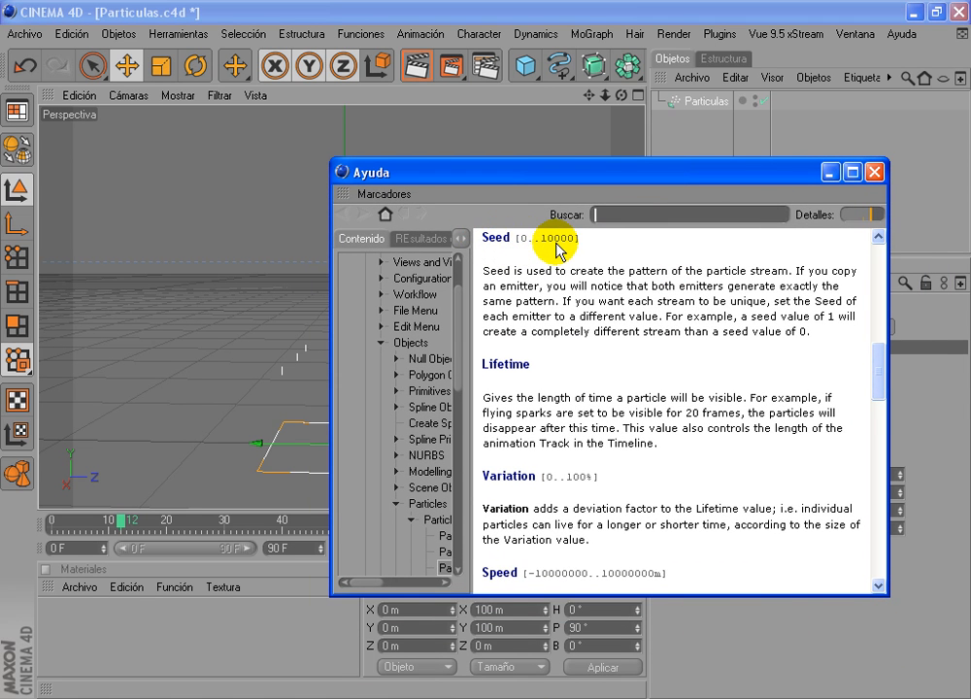
{"action": "left_click", "coordinate": [873, 172]}
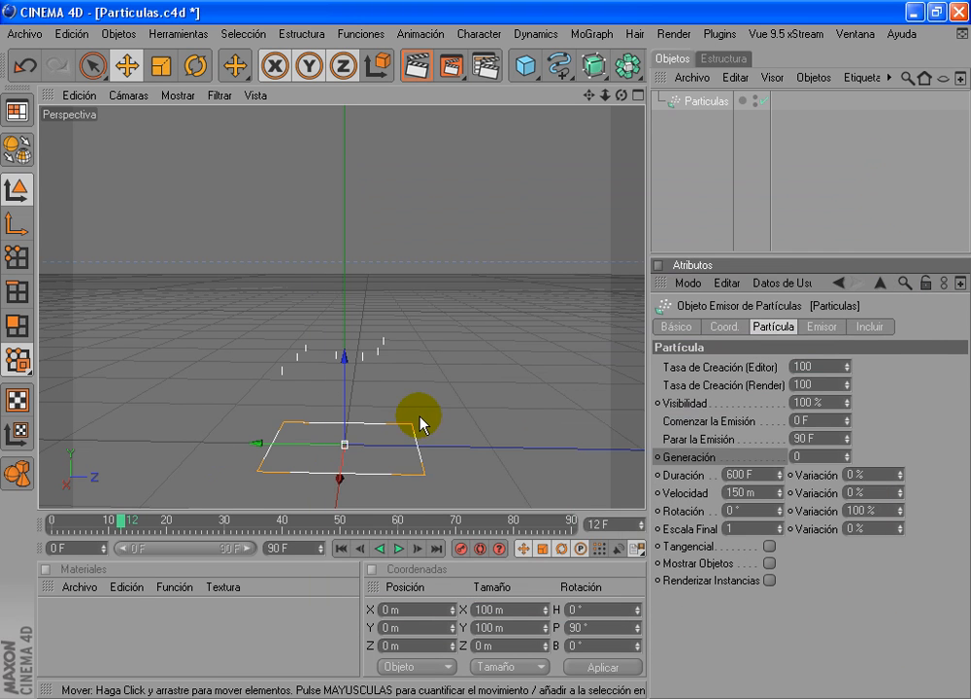
Step: Move the timeline to frame 20 and duplicate the Particulas emitter in the object list
{"action": "right_click_drag", "start_coordinate": [418, 438], "coordinate": [486, 351], "text": "alt"}
{"action": "middle_click_drag", "start_coordinate": [488, 438], "coordinate": [393, 432], "text": "alt"}
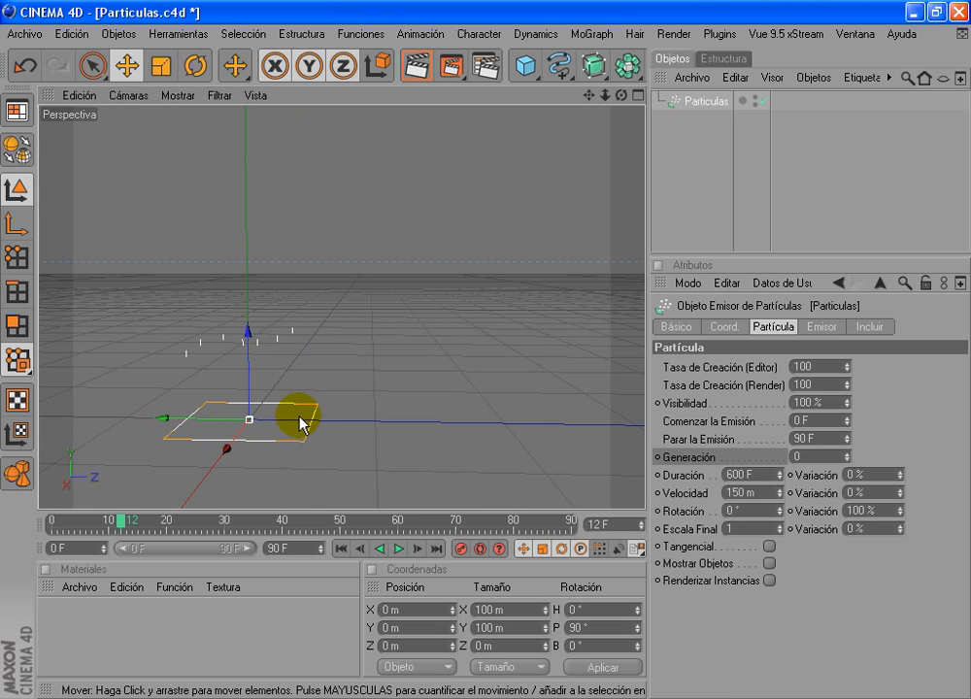
{"action": "left_click_drag", "start_coordinate": [141, 525], "coordinate": [166, 524]}
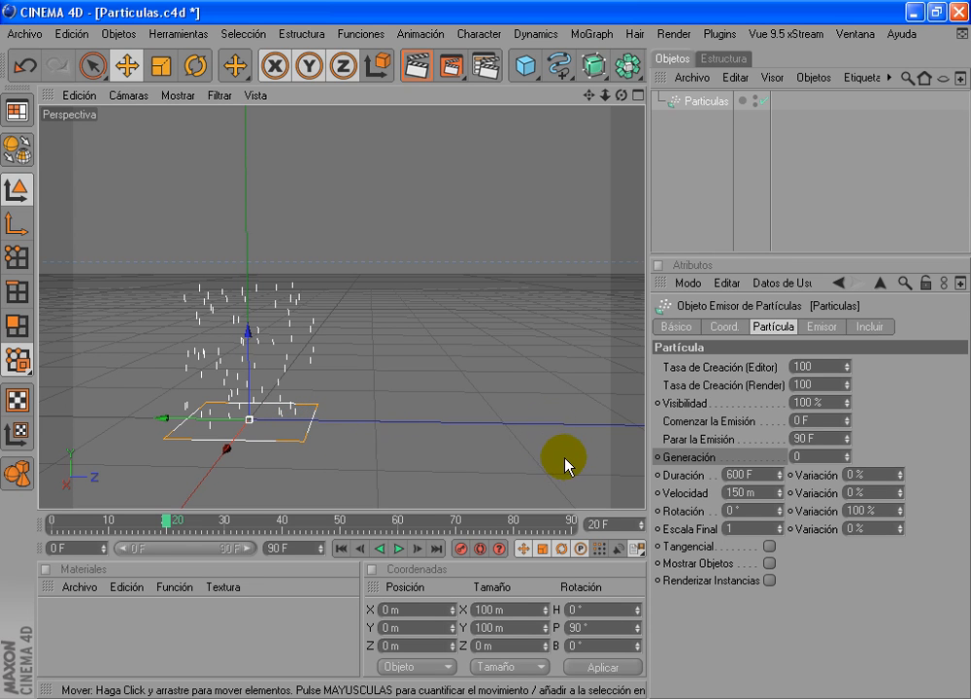
{"action": "left_click", "coordinate": [698, 156]}
{"action": "left_click", "coordinate": [700, 103]}
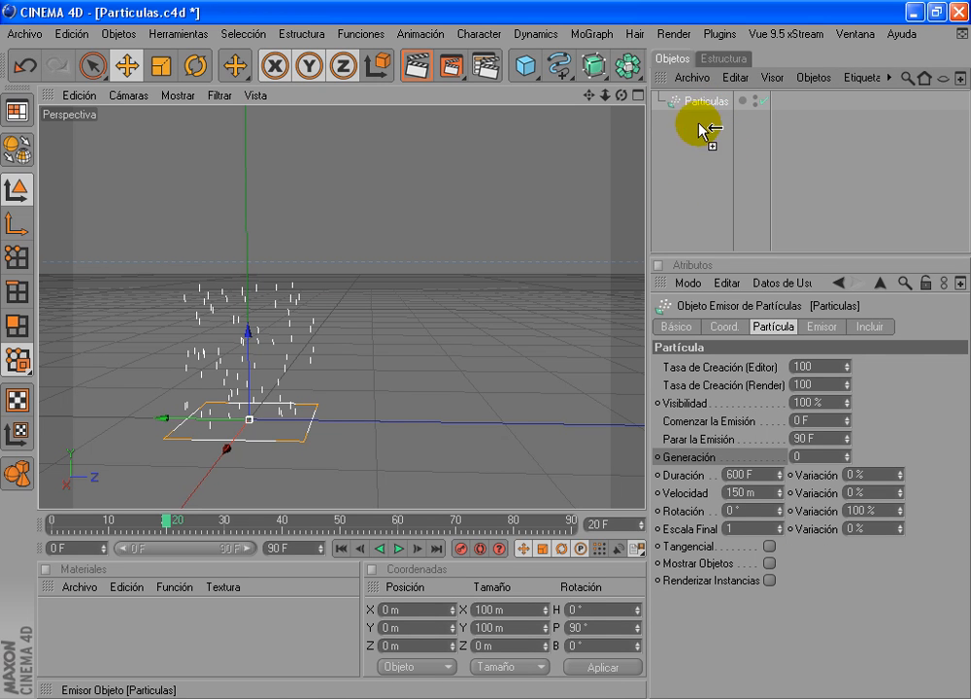
{"action": "left_click_drag", "start_coordinate": [709, 136], "coordinate": [698, 134], "text": "ctrl"}
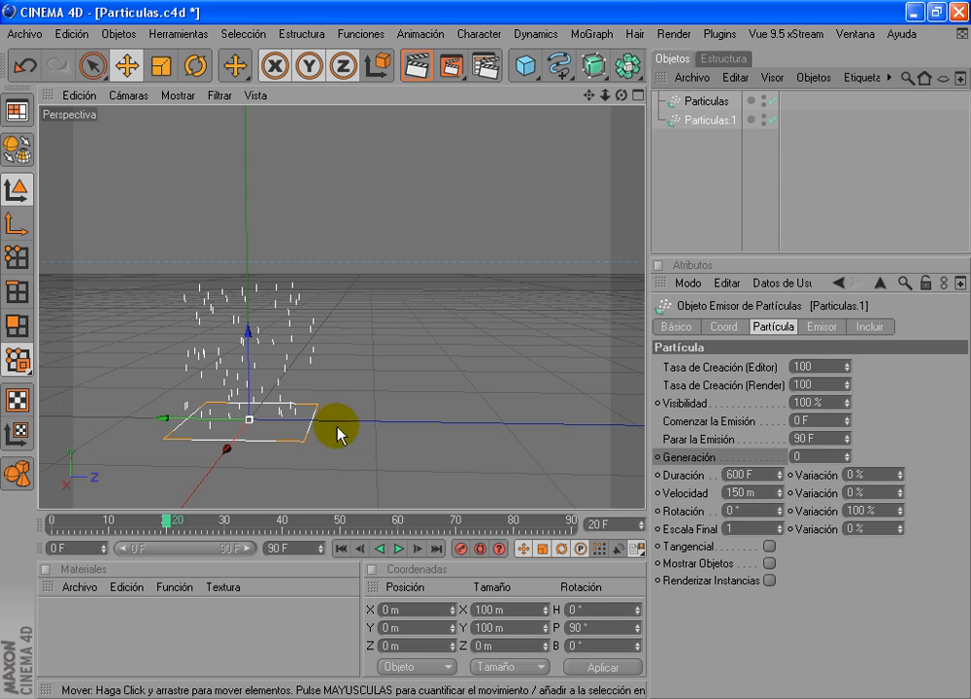
Step: Move the duplicate emitter along Z to about 157 m and play the animation from the start to compare both particle streams
{"action": "left_click_drag", "start_coordinate": [161, 419], "coordinate": [357, 419]}
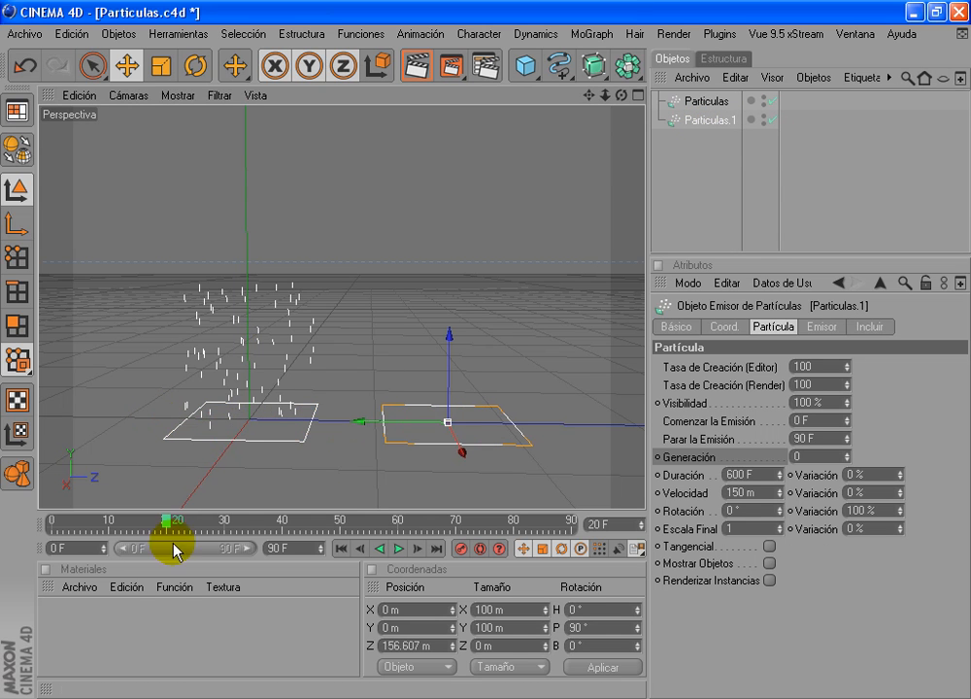
{"action": "left_click", "coordinate": [339, 550]}
{"action": "left_click", "coordinate": [399, 550]}
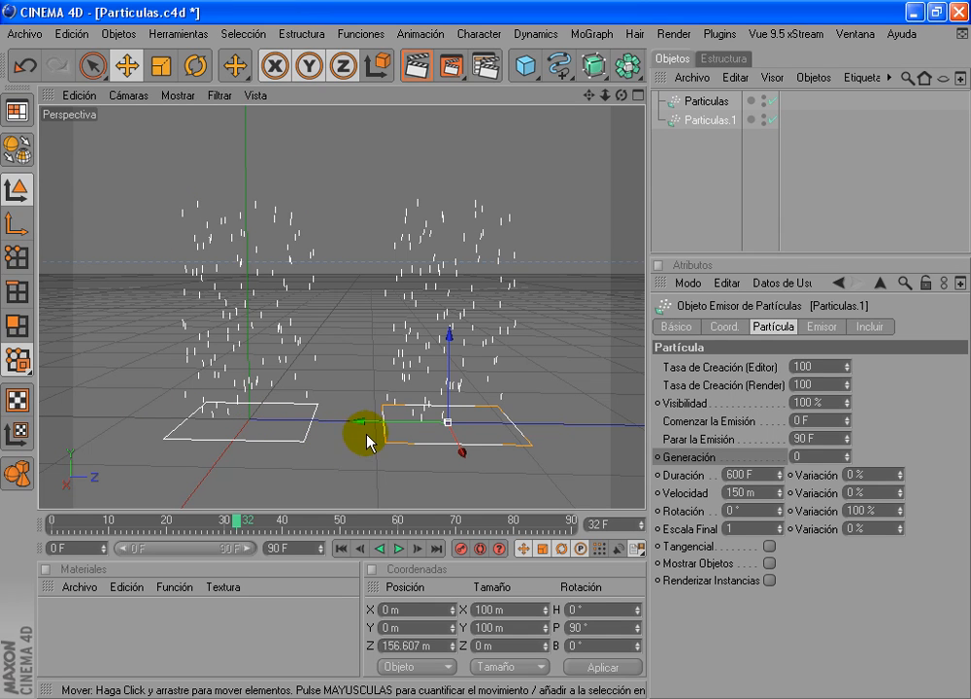
Step: Try Generación values of 100 and 5 on the duplicate emitter, replaying the animation from the start after each change
{"action": "left_click", "coordinate": [795, 457]}
{"action": "type", "text": "100"}
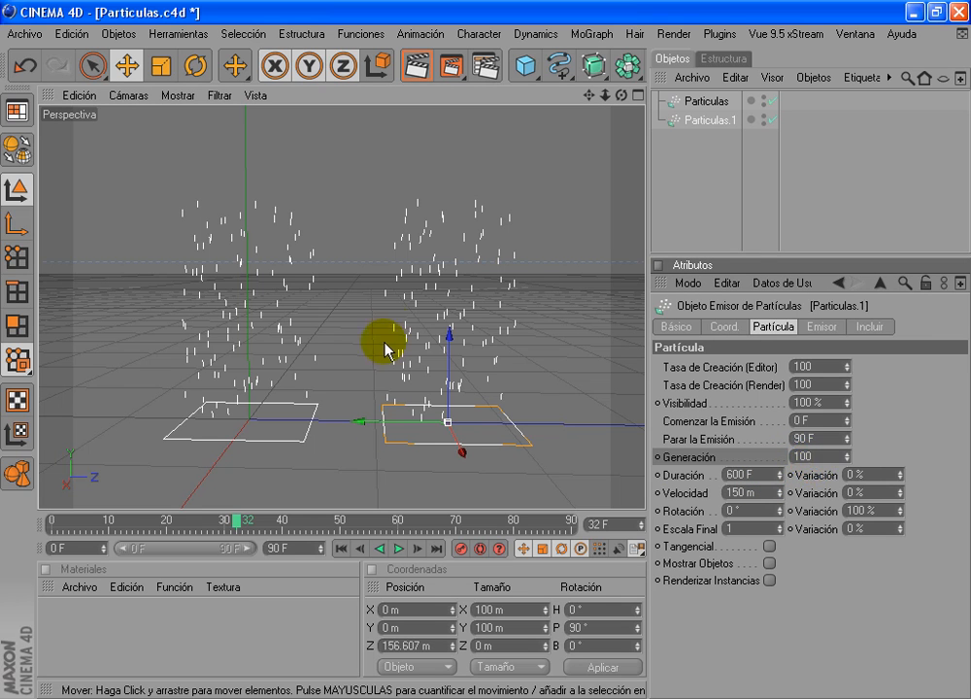
{"action": "left_click", "coordinate": [345, 550]}
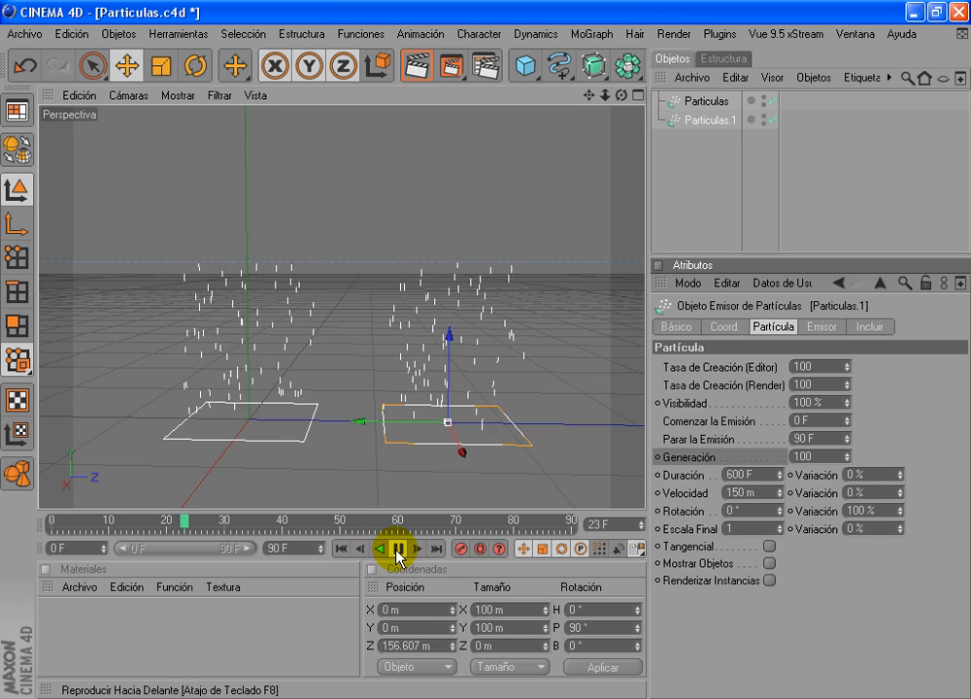
{"action": "left_click", "coordinate": [396, 552]}
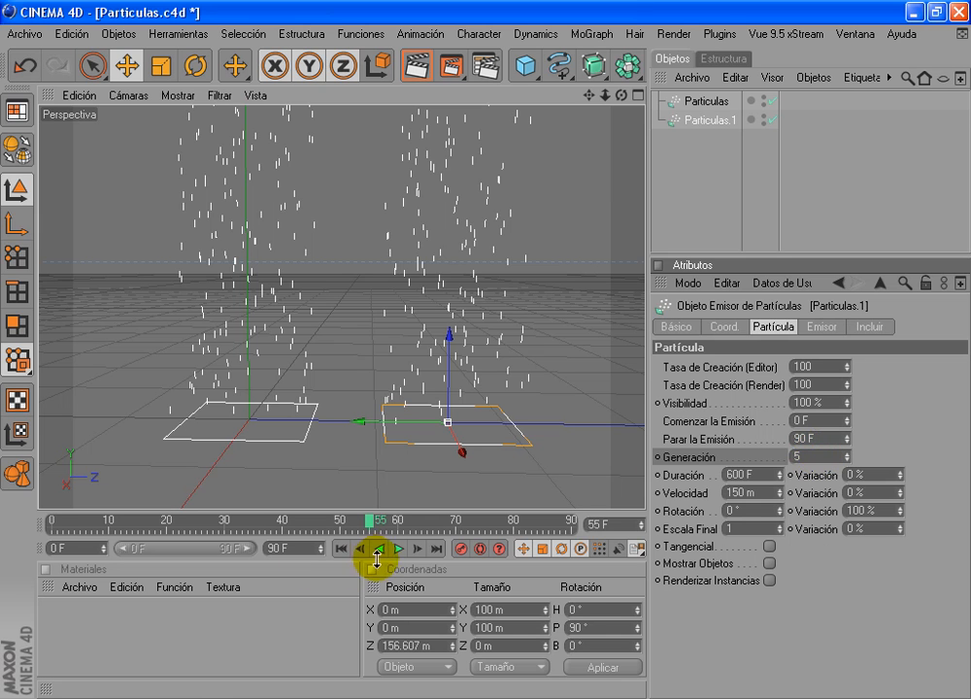
{"action": "left_click", "coordinate": [342, 550]}
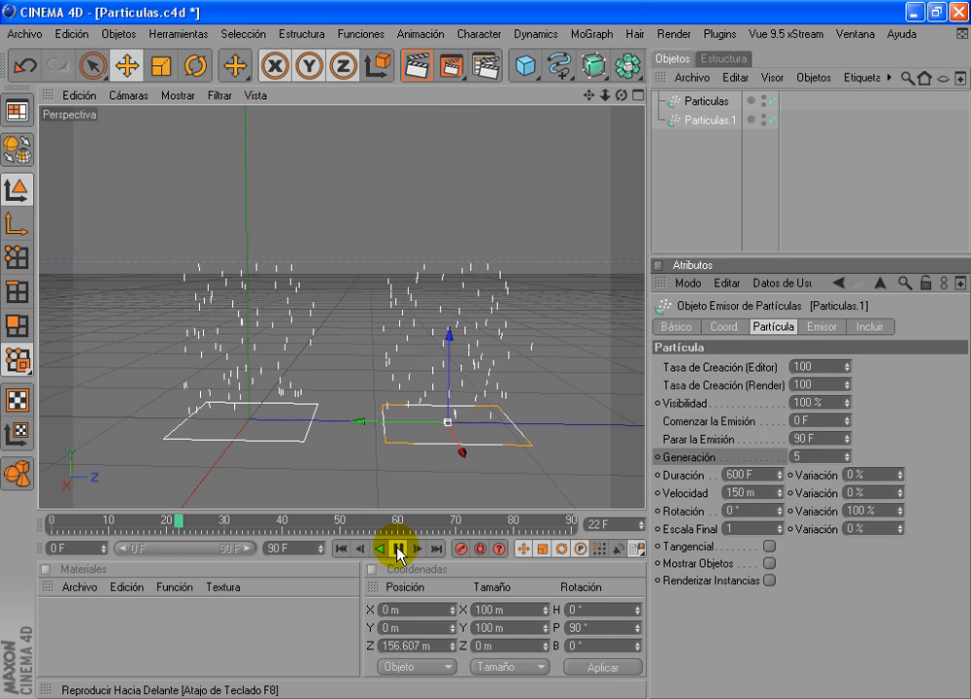
{"action": "left_click", "coordinate": [396, 550]}
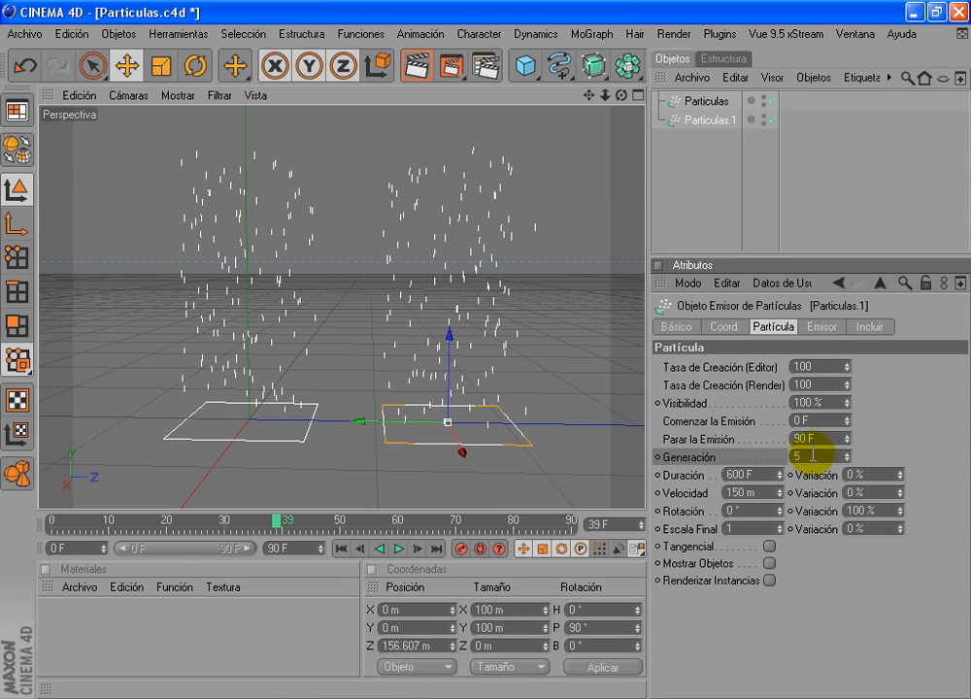
Step: Check the Generación value of the original Particulas emitter against the duplicate's value
{"action": "left_click", "coordinate": [289, 503]}
{"action": "right_click_drag", "start_coordinate": [288, 503], "coordinate": [481, 347]}
{"action": "left_click_drag", "start_coordinate": [332, 485], "coordinate": [359, 477]}
{"action": "left_click", "coordinate": [270, 438]}
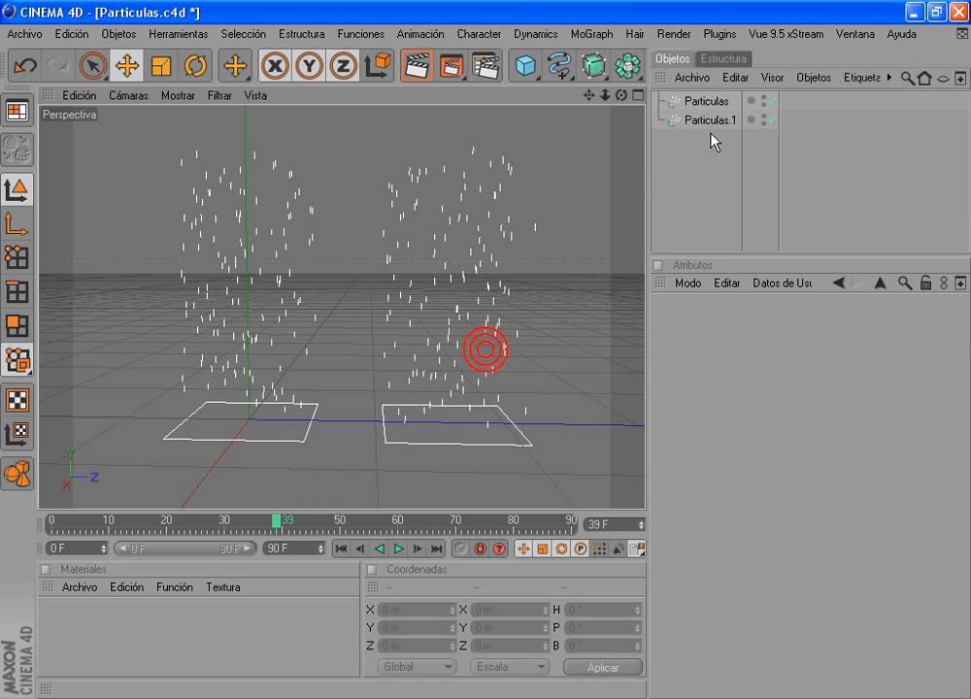
{"action": "left_click", "coordinate": [701, 101]}
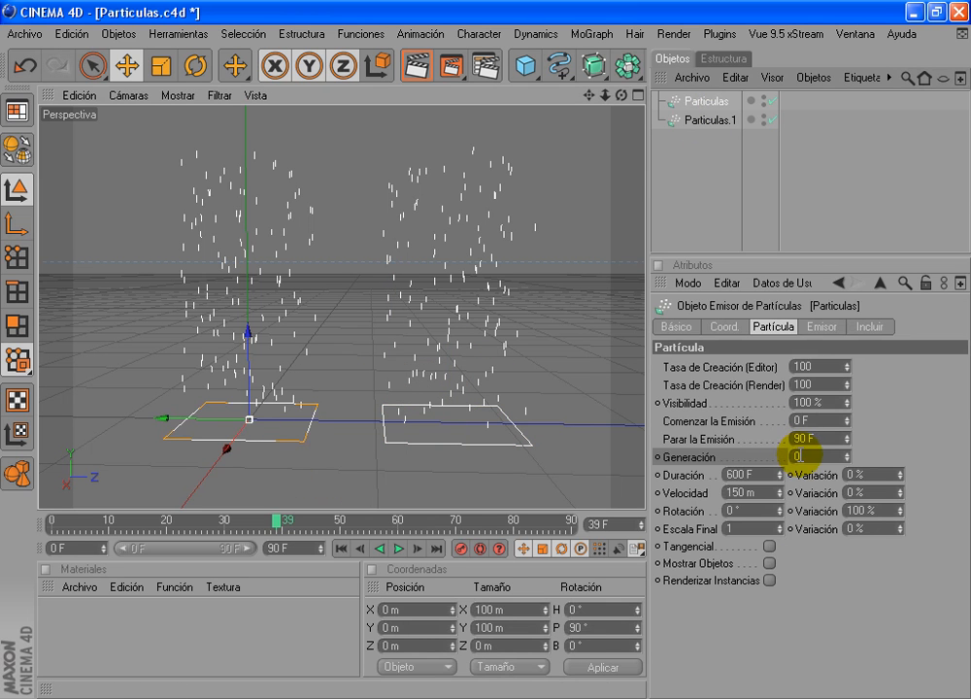
Step: Delete the duplicate emitter, reselect the original Particulas emitter and replay its animation from the start
{"action": "left_click", "coordinate": [738, 121]}
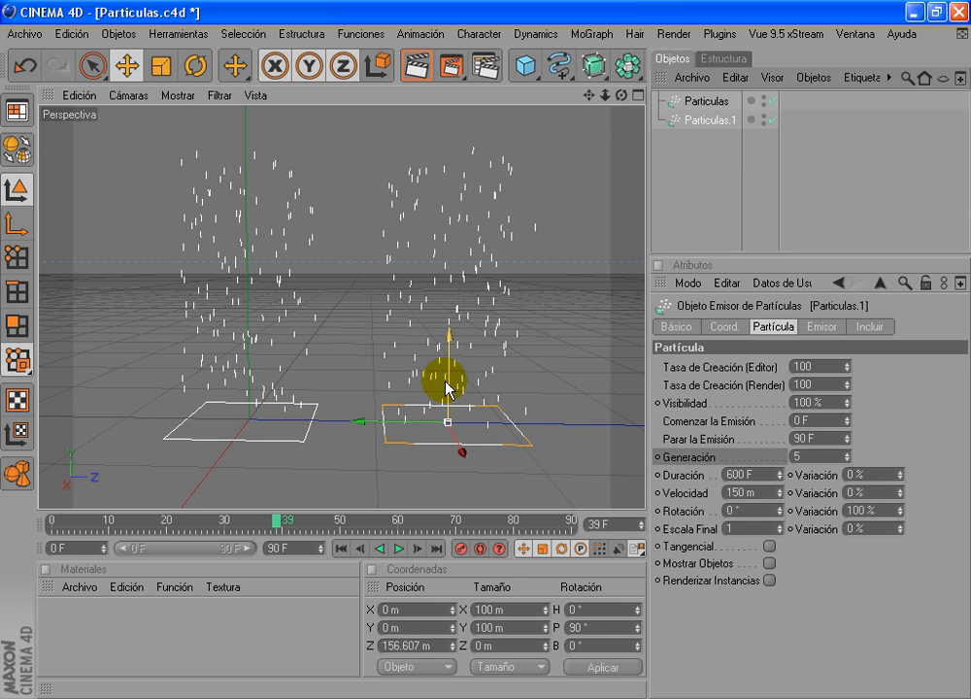
{"action": "key", "text": "Delete"}
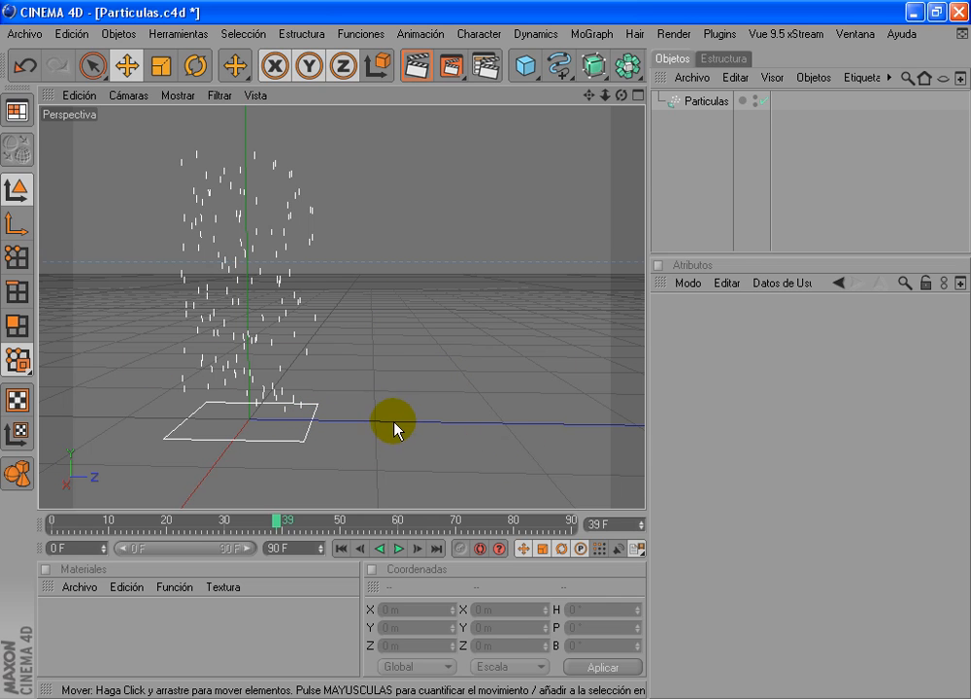
{"action": "left_click_drag", "start_coordinate": [353, 413], "coordinate": [456, 413], "text": "alt"}
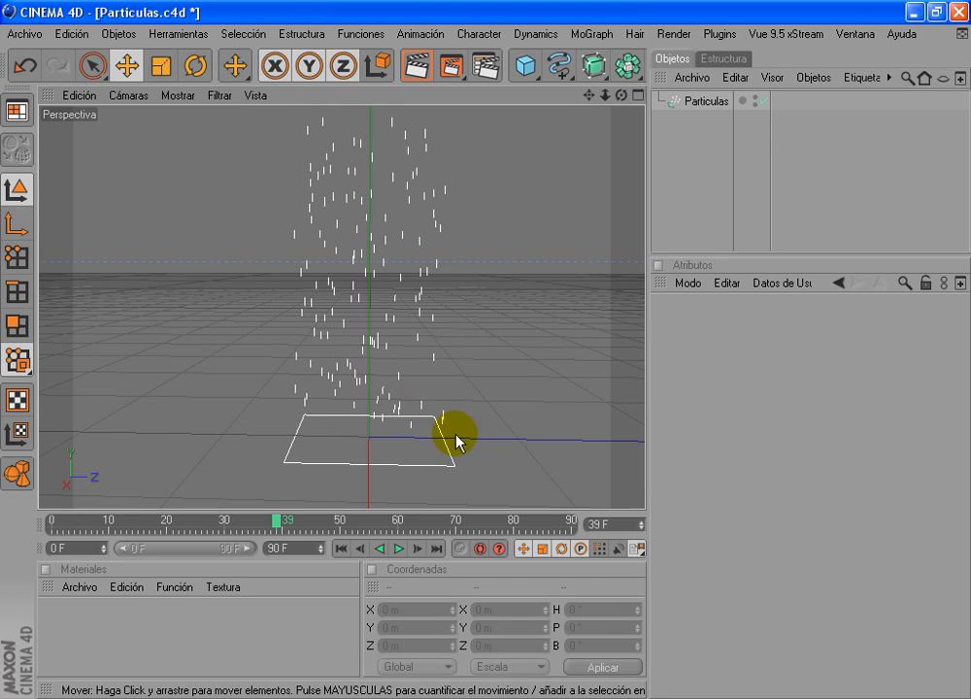
{"action": "left_click", "coordinate": [716, 101]}
{"action": "left_click", "coordinate": [342, 548]}
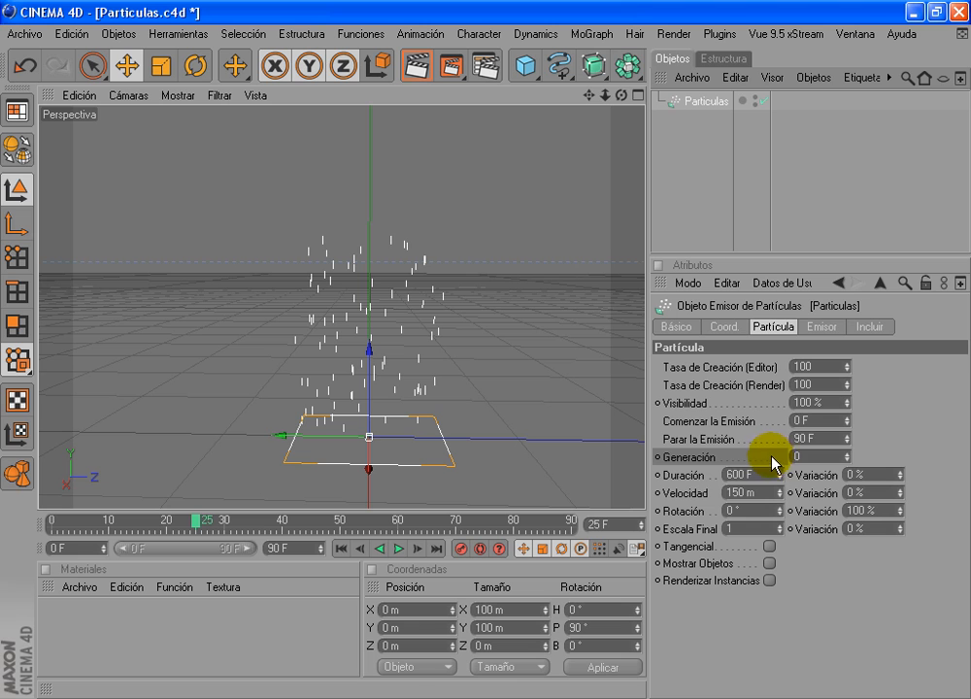
Step: Extend the animation length to 150 F and stretch the timeline's visible range to 150 F
{"action": "left_click", "coordinate": [740, 474]}
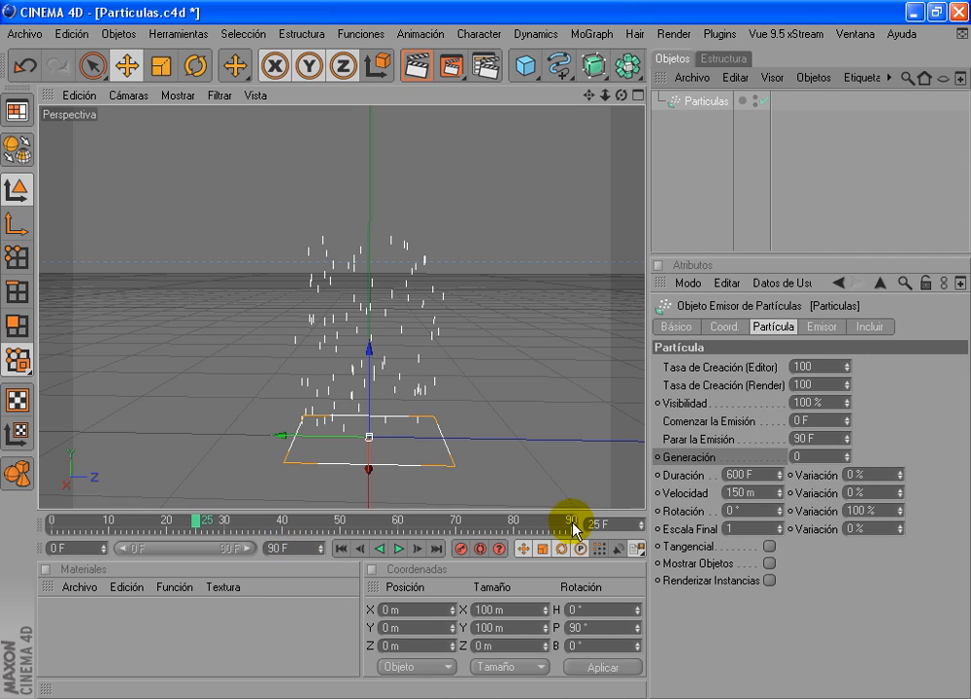
{"action": "double_click", "coordinate": [289, 550]}
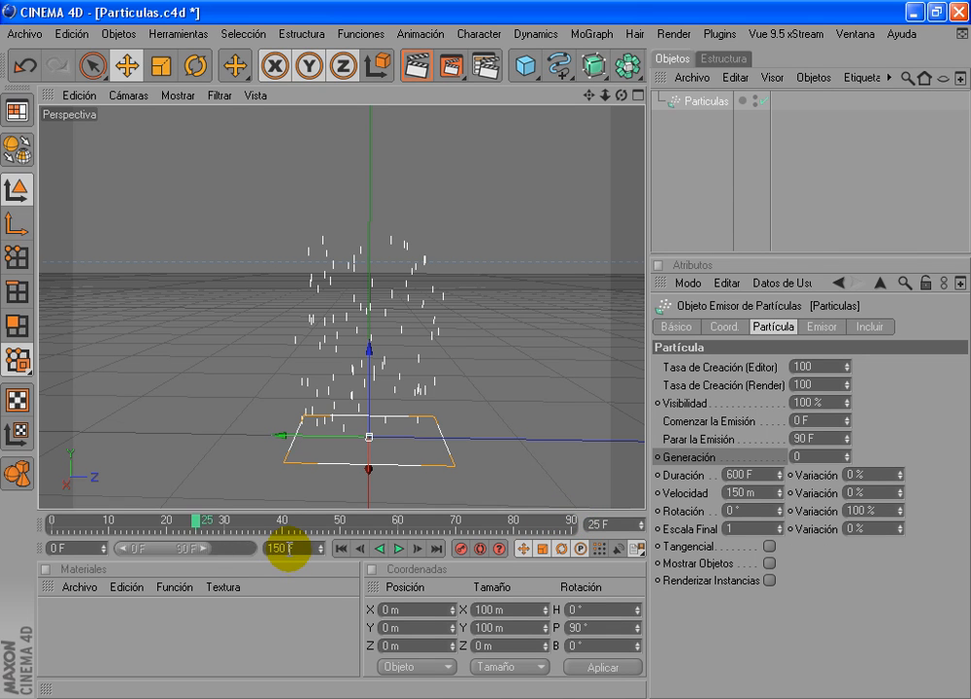
{"action": "left_click_drag", "start_coordinate": [206, 547], "coordinate": [262, 548]}
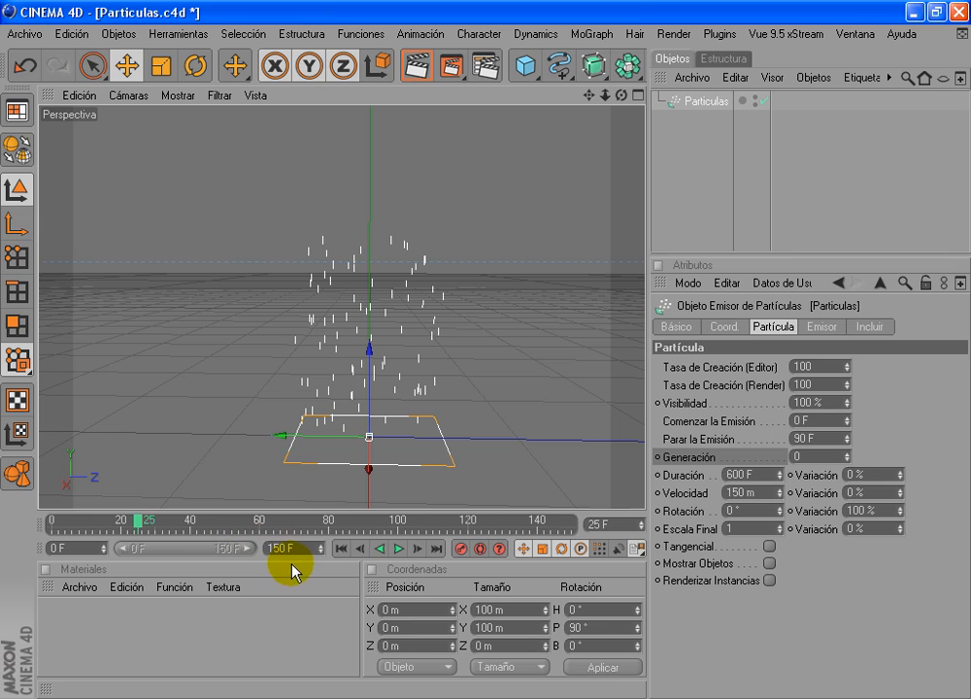
Step: Play the extended animation from frame 0, stop it and scrub the timeline to frame 42
{"action": "mouse_move", "coordinate": [138, 521]}
{"action": "left_mouse_down"}
{"action": "mouse_move", "coordinate": [465, 514]}
{"action": "mouse_move", "coordinate": [17, 511]}
{"action": "left_mouse_up"}
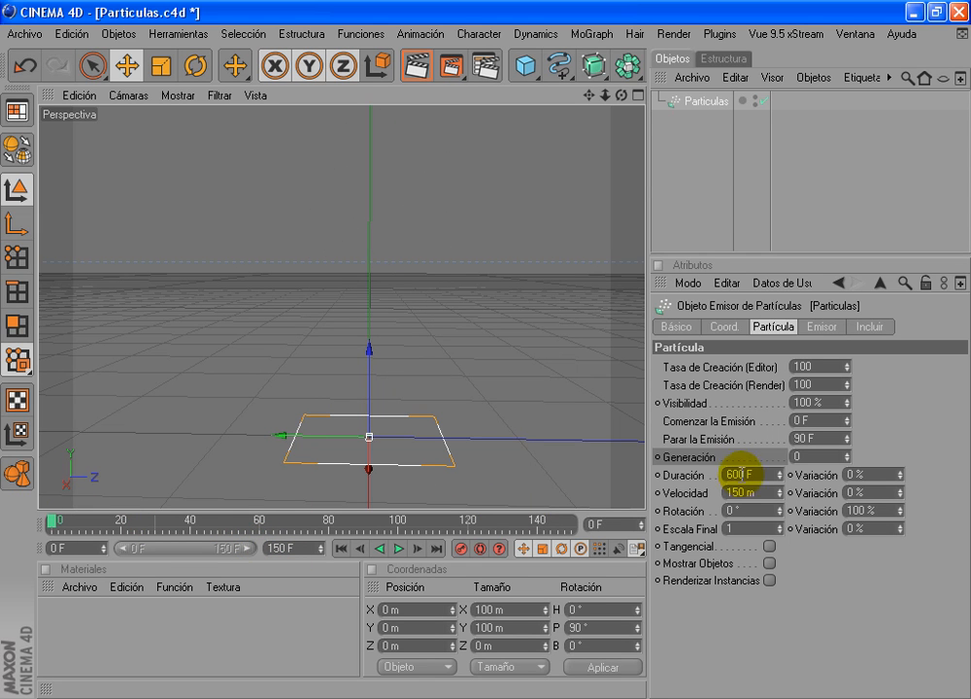
{"action": "left_click", "coordinate": [398, 549]}
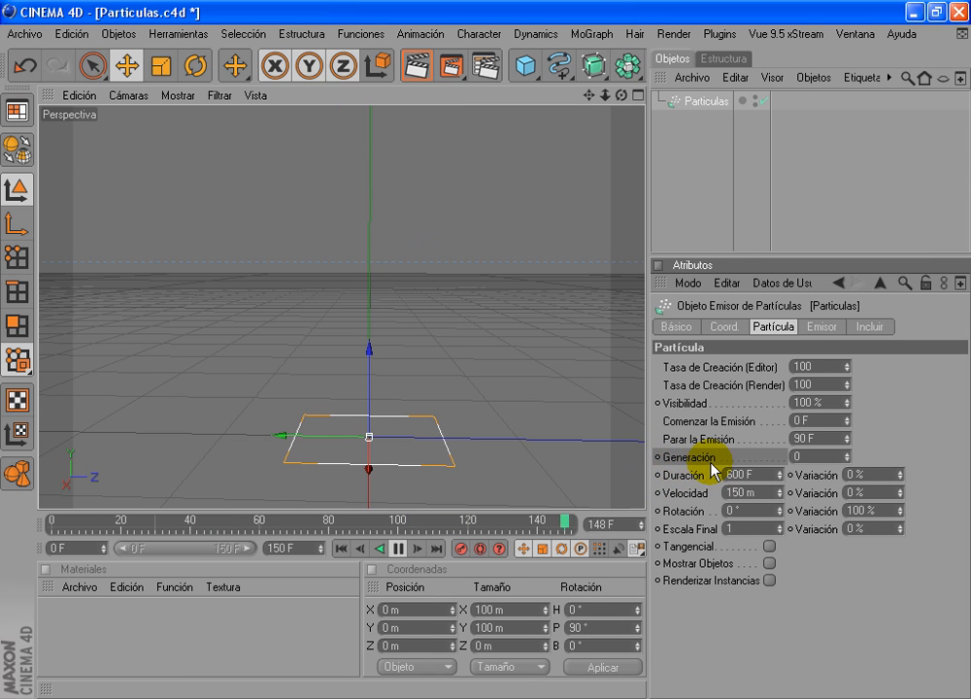
{"action": "left_click", "coordinate": [397, 551]}
{"action": "left_click_drag", "start_coordinate": [279, 525], "coordinate": [195, 522]}
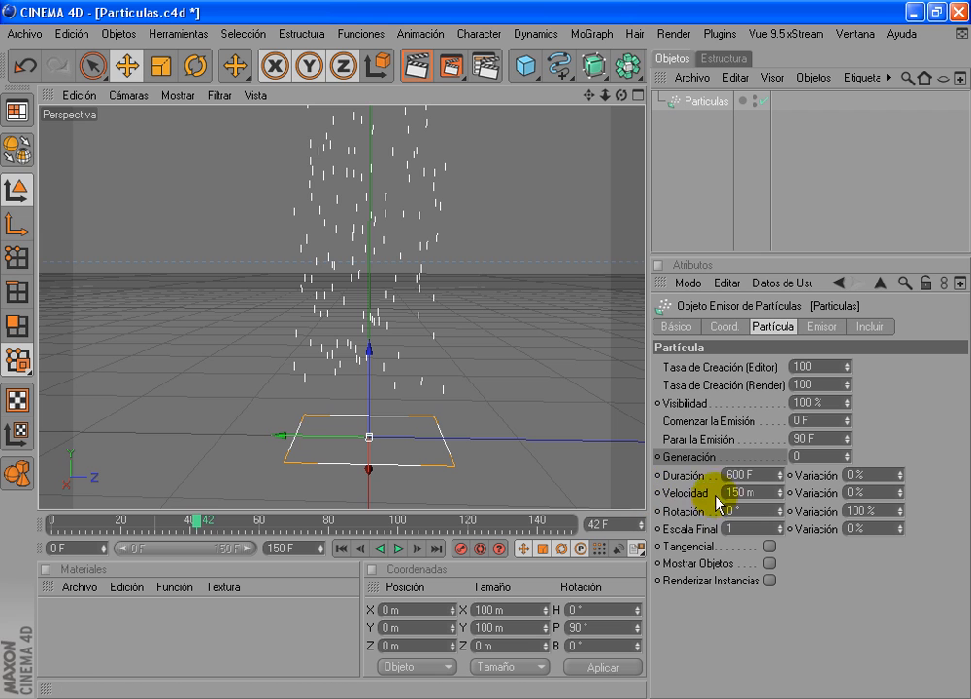
Step: Try a particle Duración of 30 F, scrubbing the timeline and playing the animation from frame 0
{"action": "left_click", "coordinate": [740, 473]}
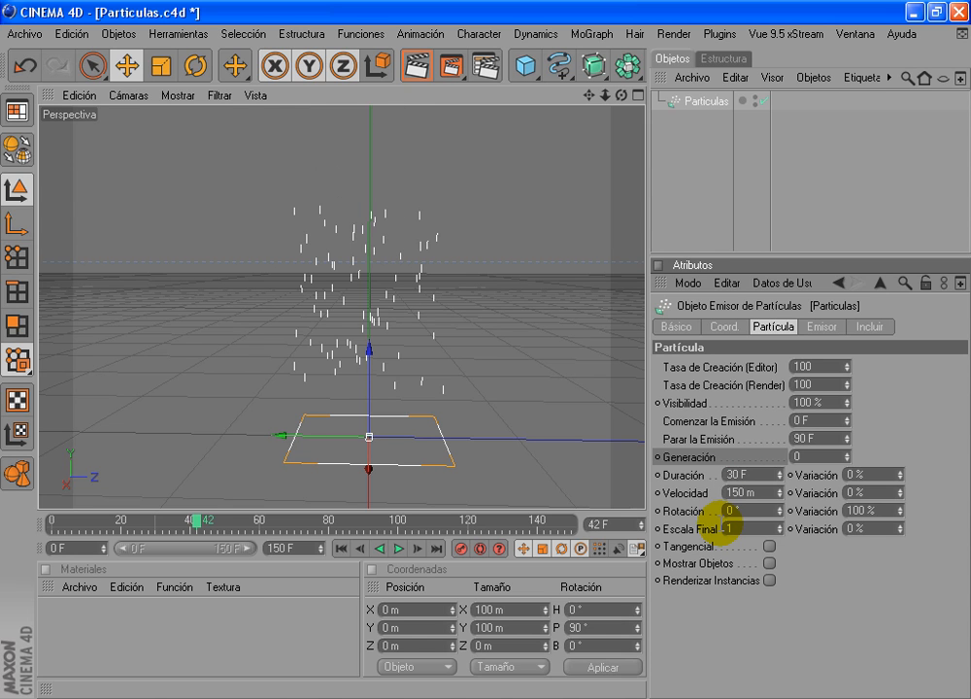
{"action": "left_click_drag", "start_coordinate": [198, 524], "coordinate": [81, 529]}
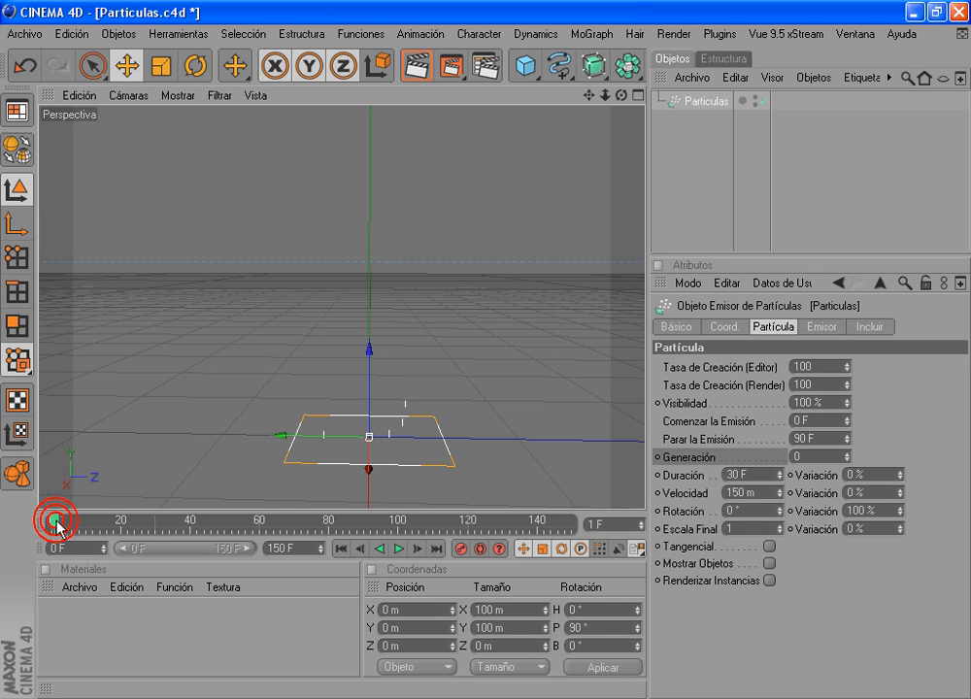
{"action": "left_click_drag", "start_coordinate": [97, 529], "coordinate": [64, 518]}
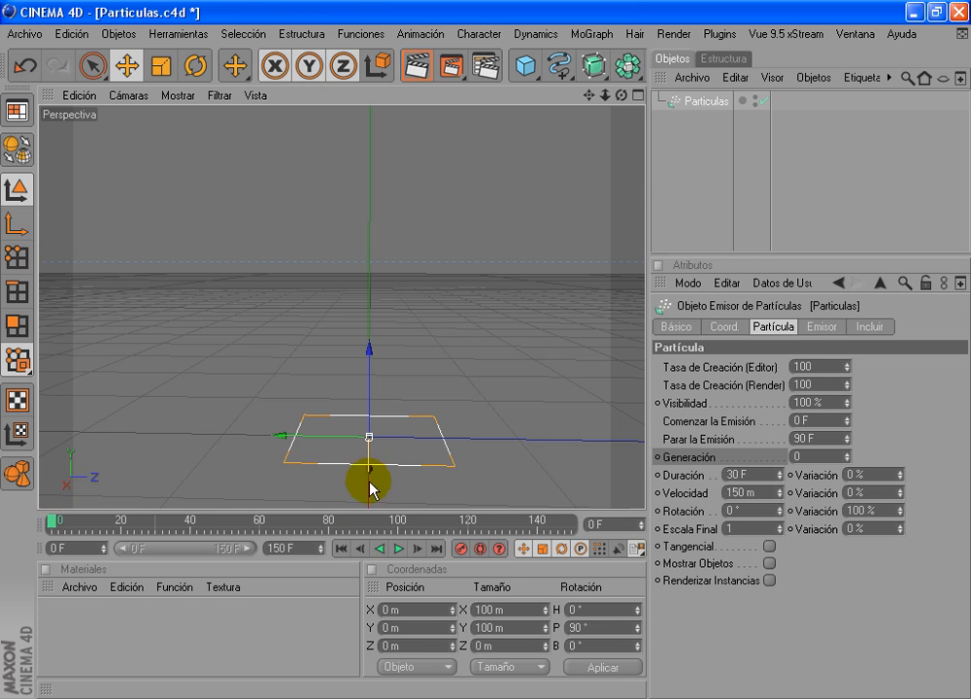
{"action": "left_click", "coordinate": [398, 549]}
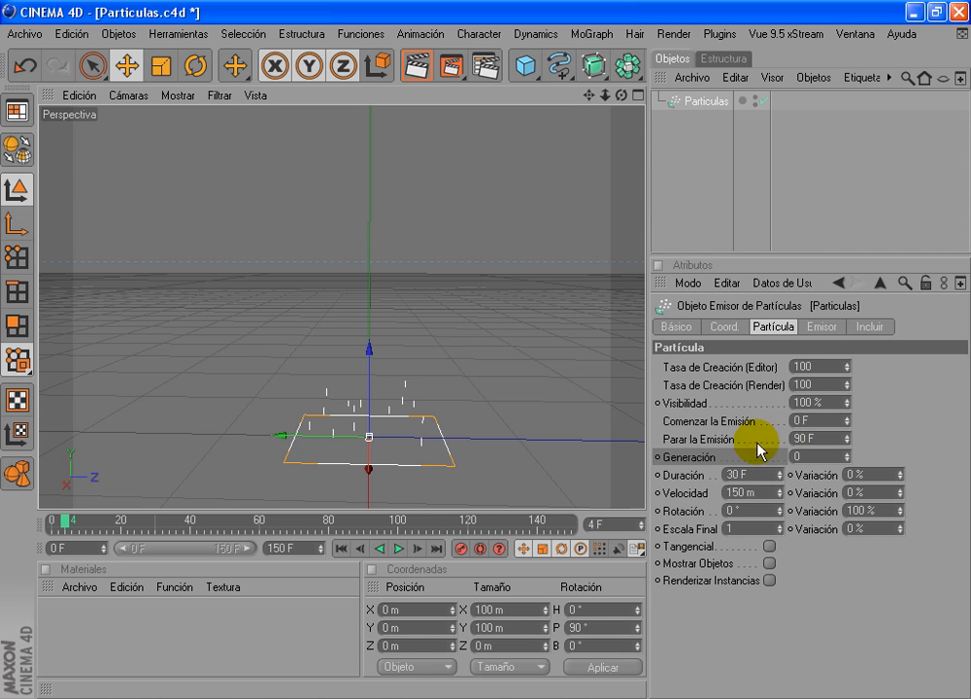
Step: Set Parar la Emisión to 150 F and replay the animation from the start
{"action": "left_click", "coordinate": [808, 439]}
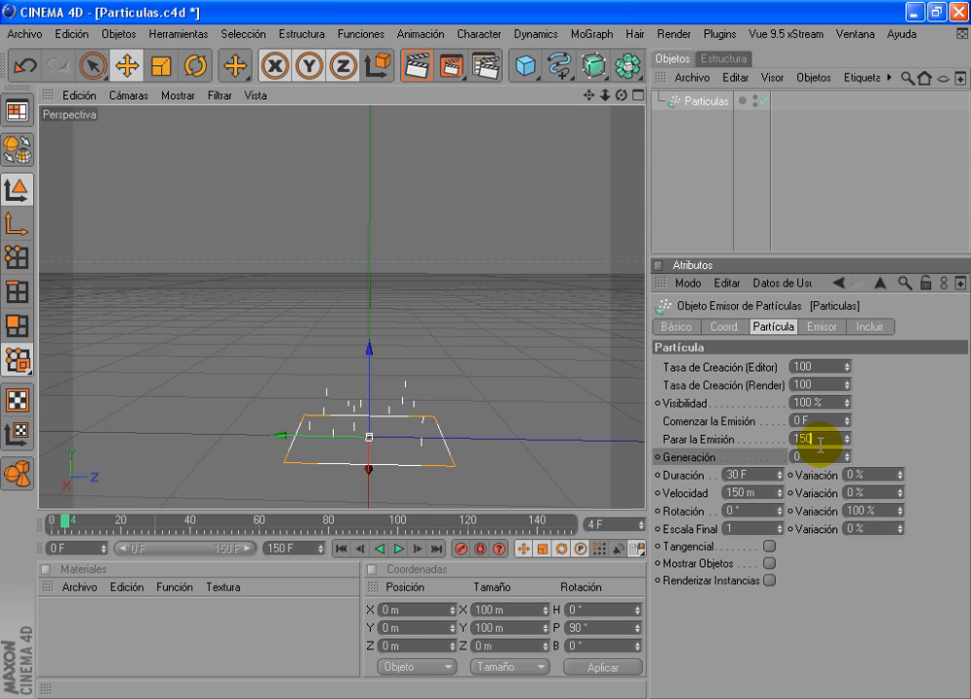
{"action": "left_click", "coordinate": [347, 548]}
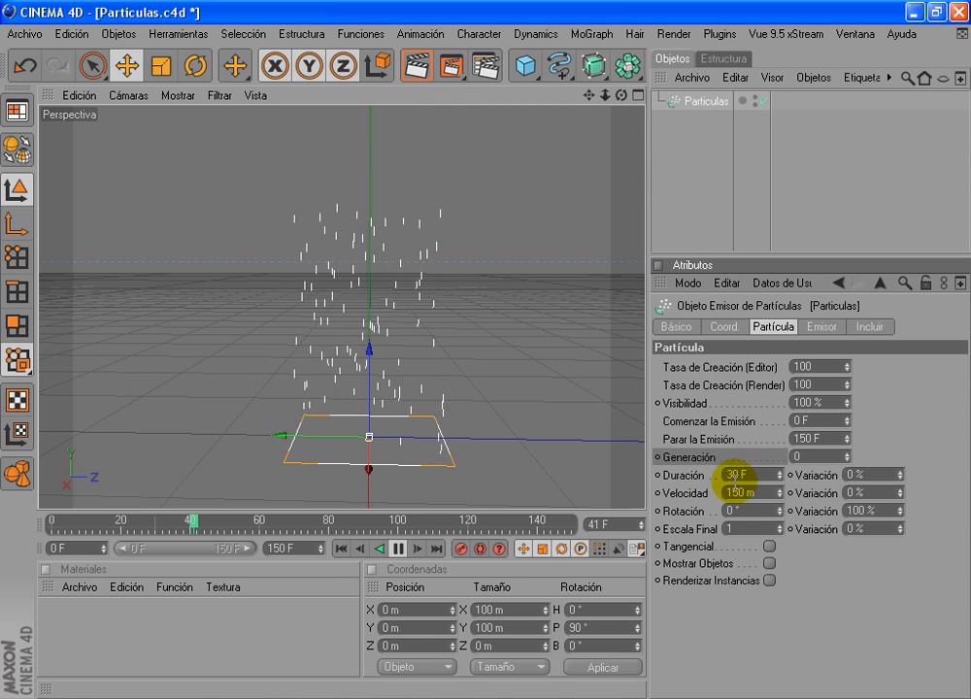
Step: Set the particle Duración to 60 F, play the animation and stop it
{"action": "double_click", "coordinate": [738, 476]}
{"action": "type", "text": "60"}
{"action": "key", "text": "Return"}
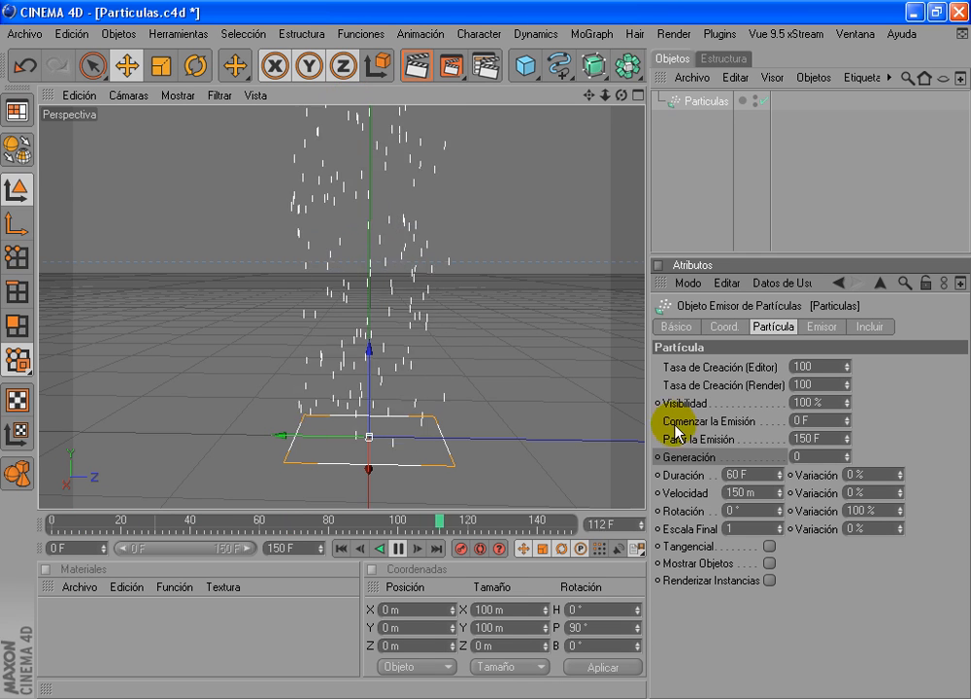
{"action": "left_click", "coordinate": [737, 472]}
{"action": "left_click", "coordinate": [399, 548]}
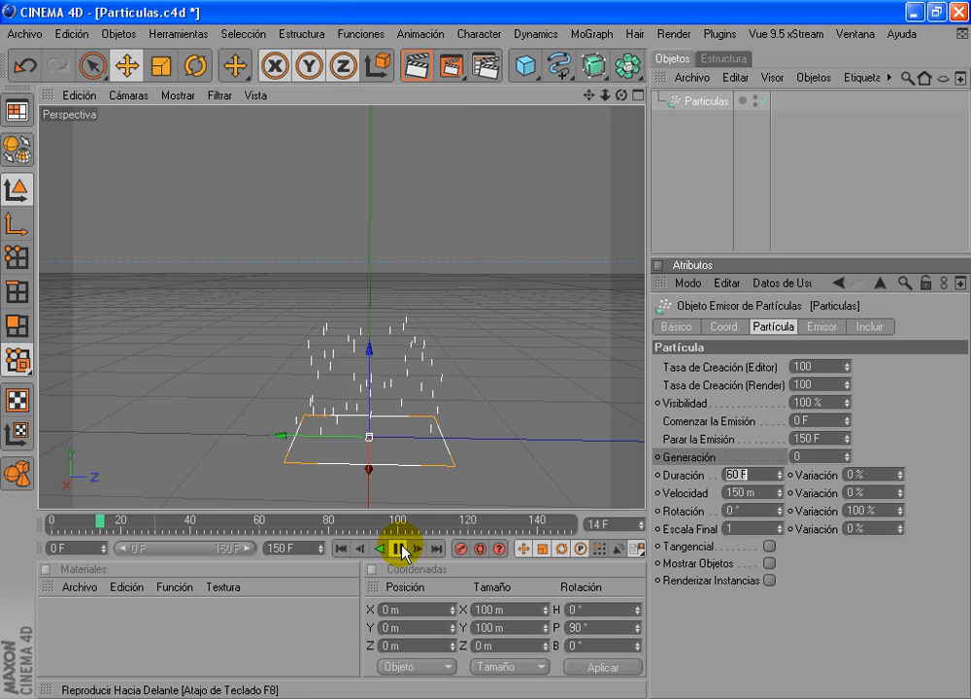
{"action": "left_click", "coordinate": [402, 551]}
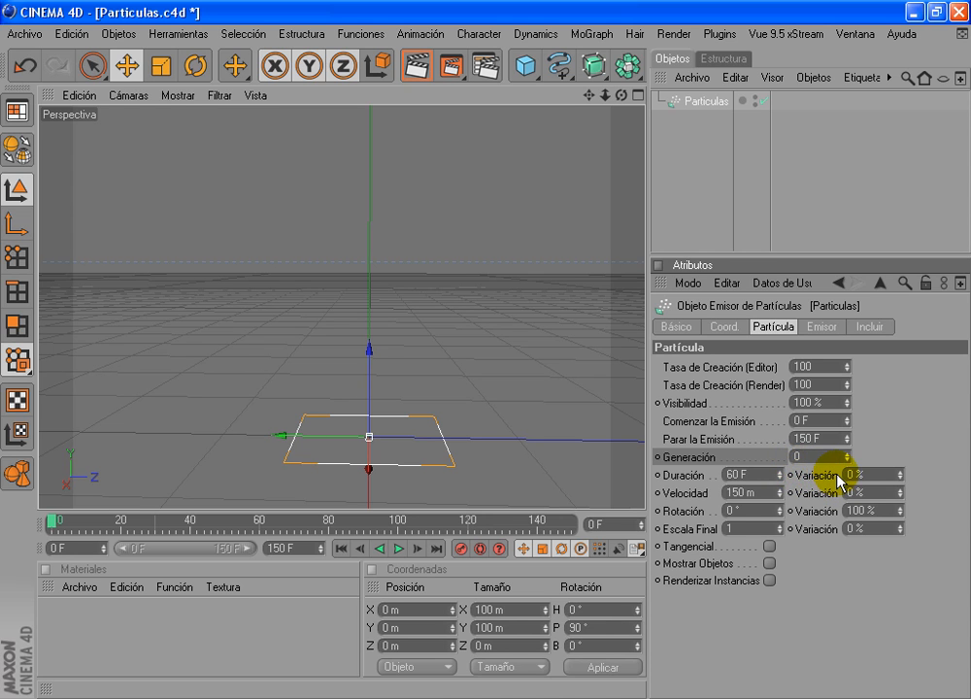
Step: Try a 50 % Variación for the particle Duración and play the animation with the whole stream in view
{"action": "left_click", "coordinate": [674, 475]}
{"action": "left_click", "coordinate": [731, 475]}
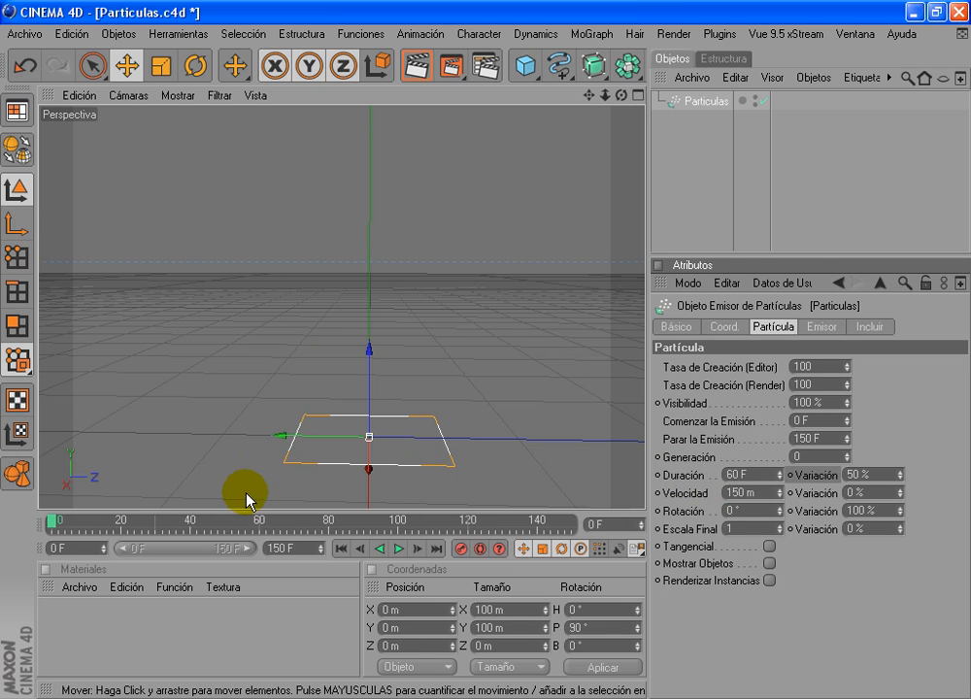
{"action": "left_click", "coordinate": [397, 551]}
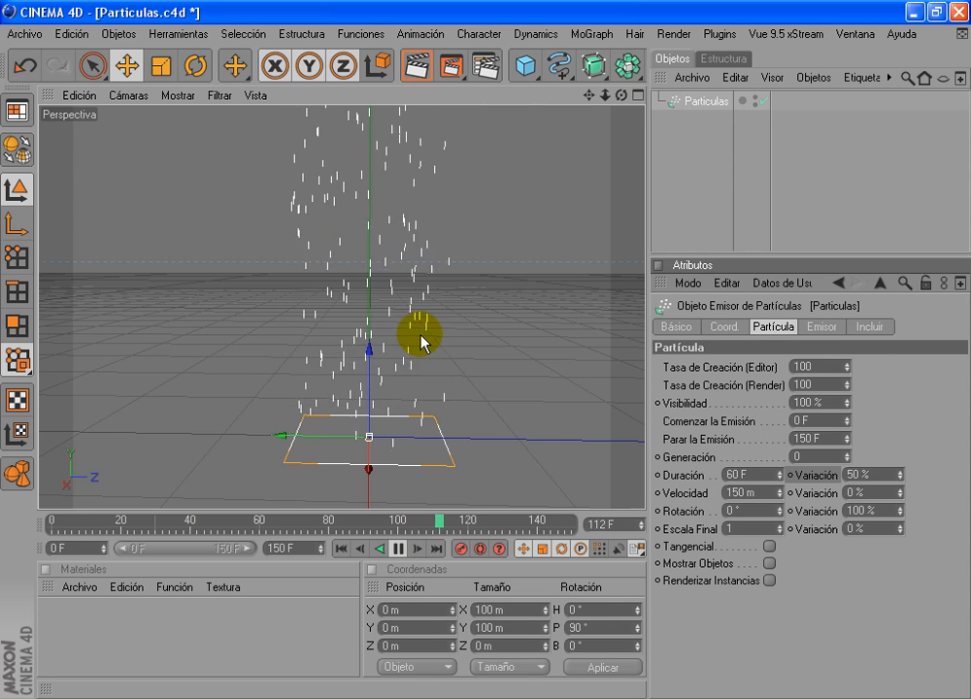
{"action": "middle_click_drag", "start_coordinate": [484, 350], "coordinate": [472, 393], "text": "alt"}
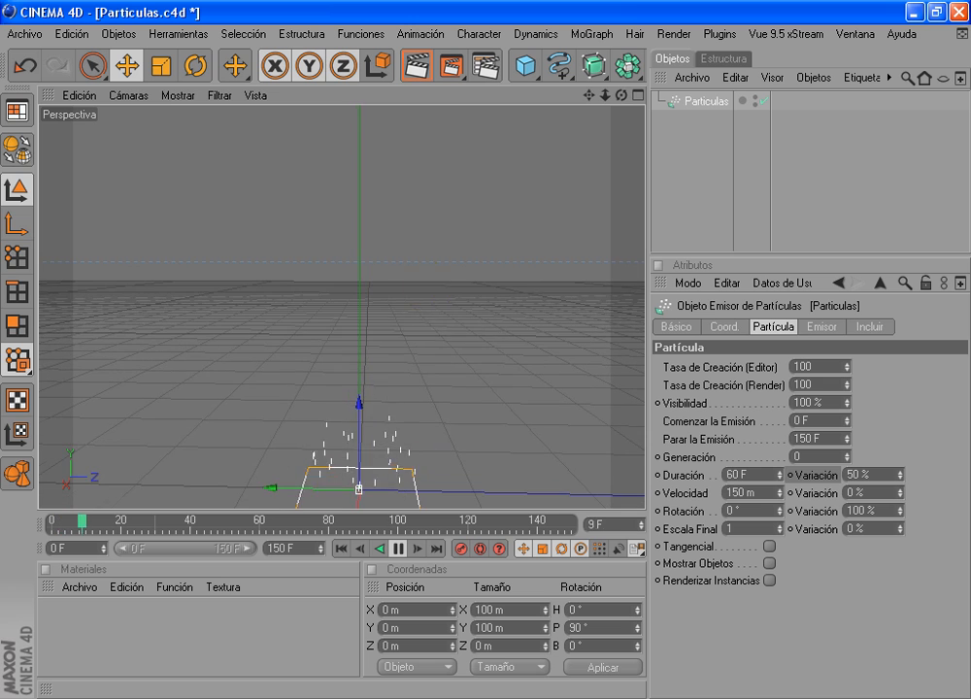
{"action": "middle_click_drag", "start_coordinate": [403, 347], "coordinate": [400, 413], "text": "alt"}
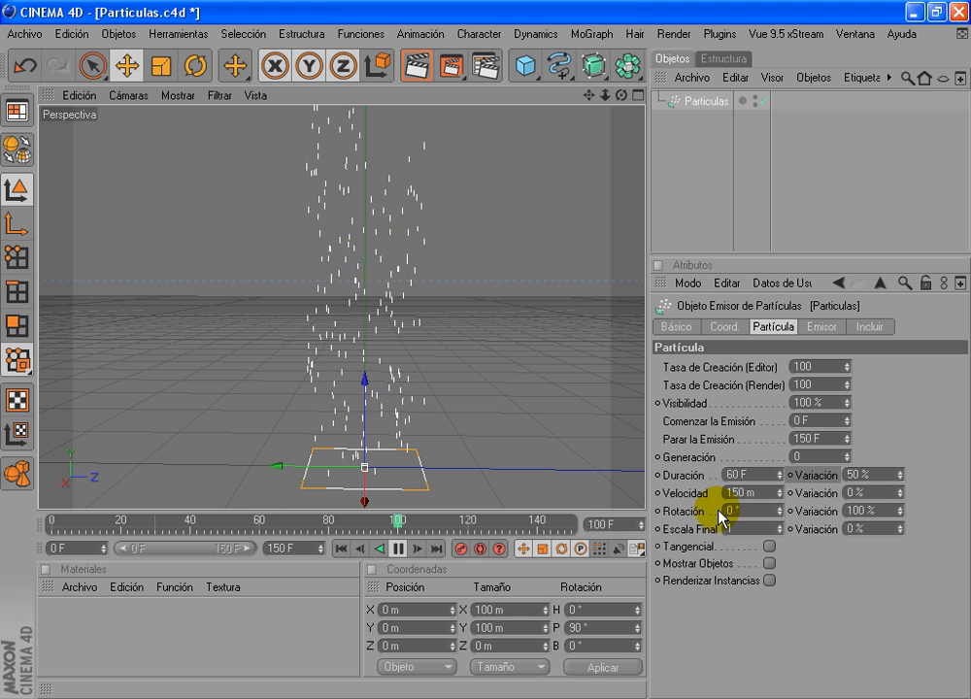
Step: Set the Variación of the particle Duración to 0 % and replay the animation from frame 0
{"action": "left_click", "coordinate": [848, 475]}
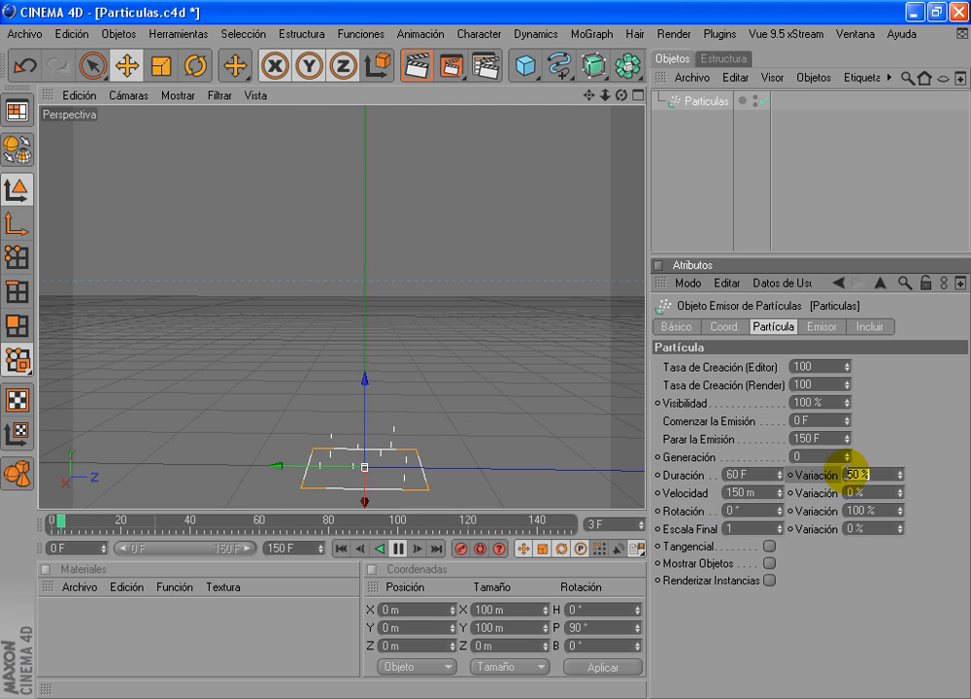
{"action": "left_click", "coordinate": [398, 549]}
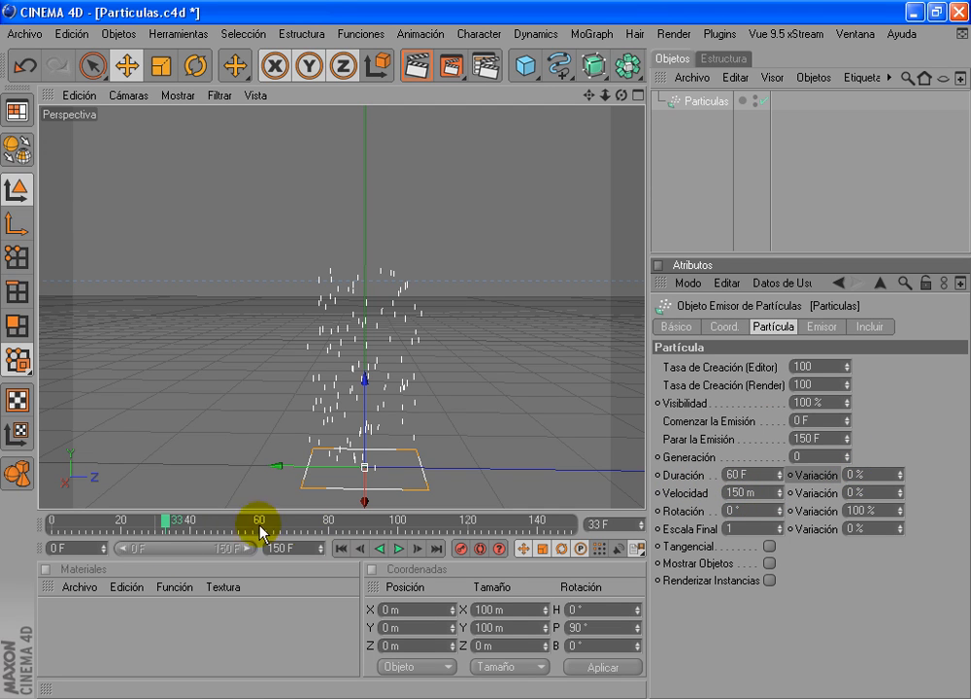
{"action": "left_click_drag", "start_coordinate": [162, 521], "coordinate": [47, 522]}
{"action": "left_click", "coordinate": [398, 548]}
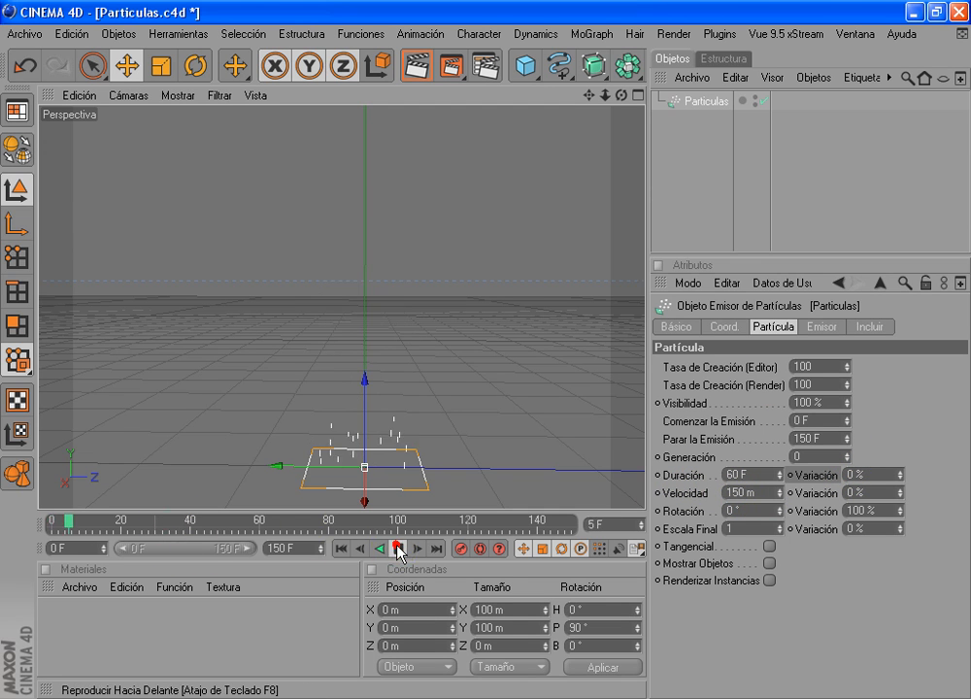
Step: Set the particle Velocidad to 500 m and replay the animation from the start
{"action": "left_click", "coordinate": [730, 493]}
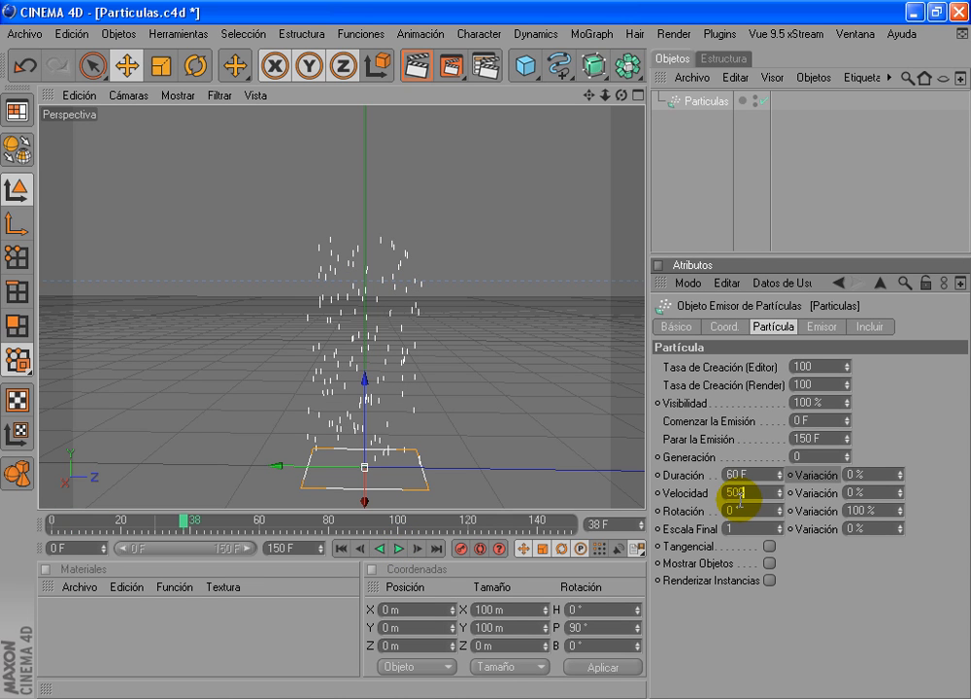
{"action": "left_click", "coordinate": [342, 549]}
{"action": "left_click", "coordinate": [398, 549]}
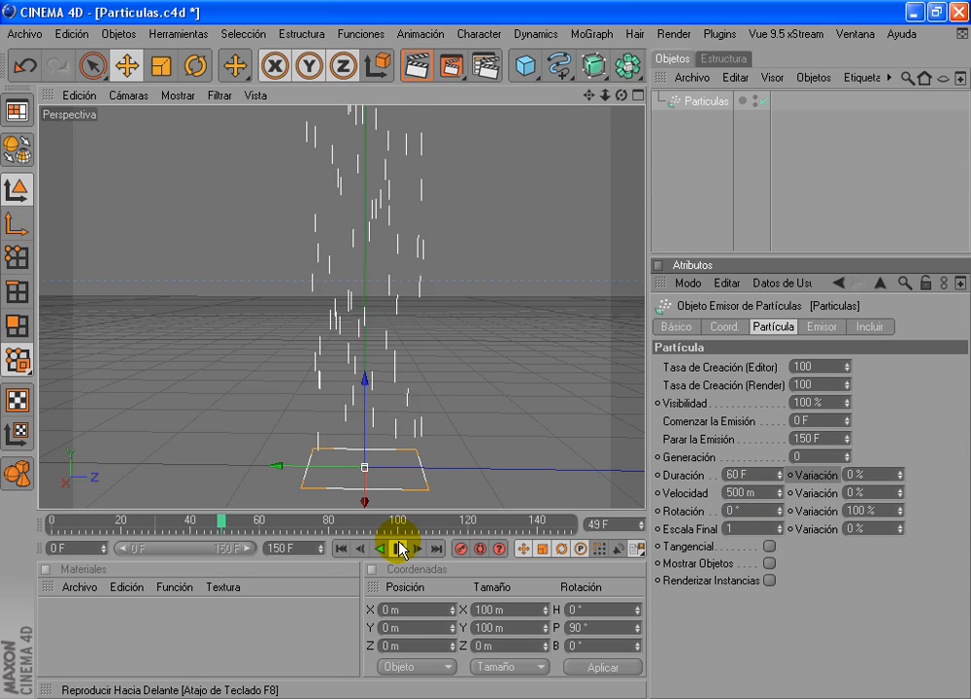
Step: Pause and resume the animation to examine the particles emitted at a Velocidad of 500 m
{"action": "left_click", "coordinate": [399, 544]}
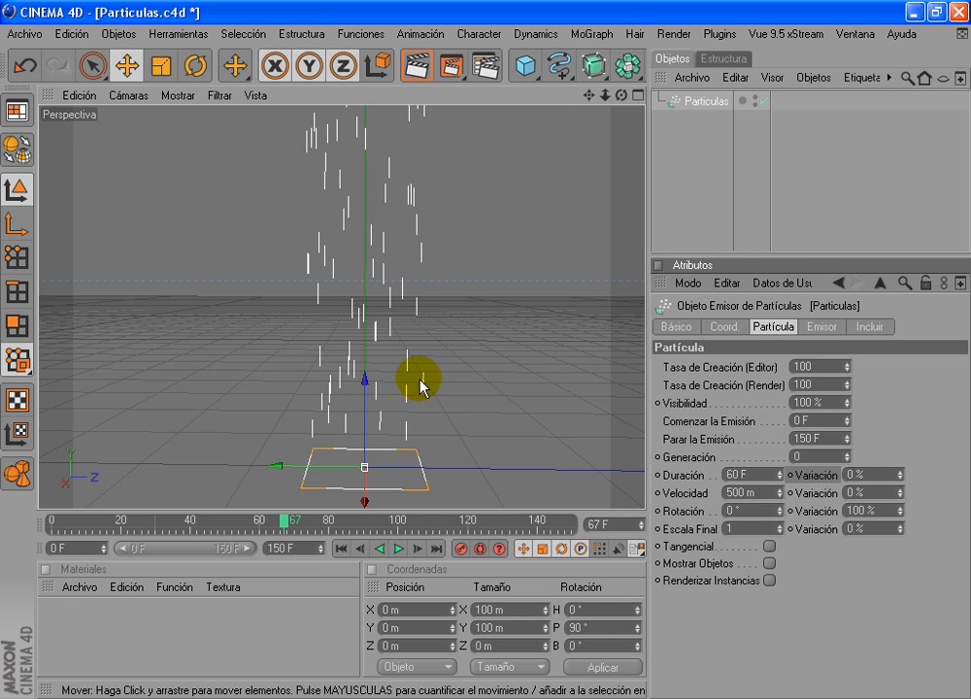
{"action": "left_click", "coordinate": [399, 549]}
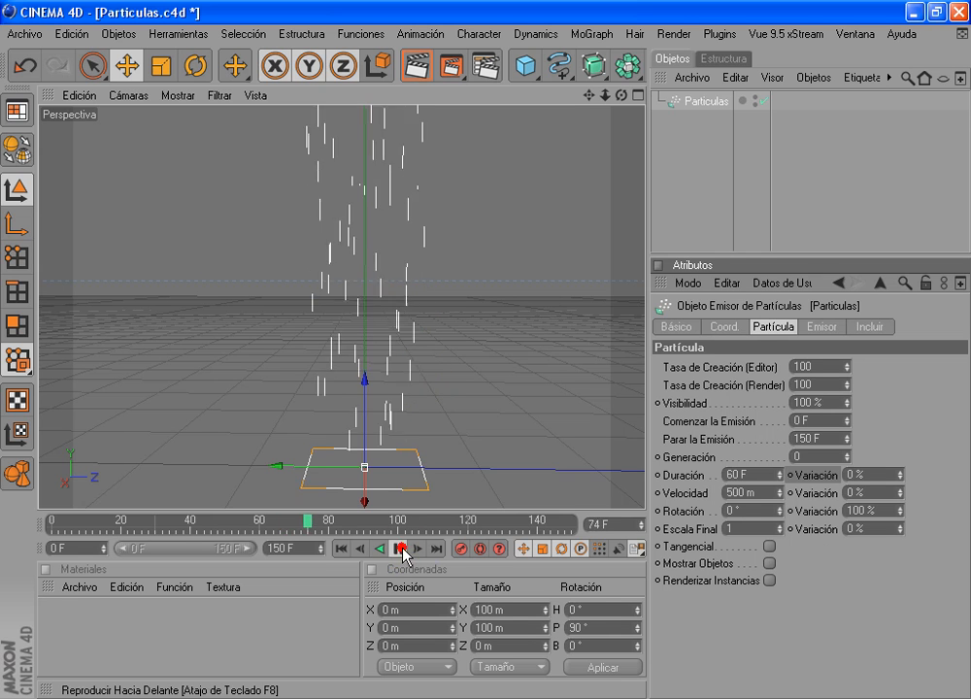
{"action": "left_click", "coordinate": [400, 549]}
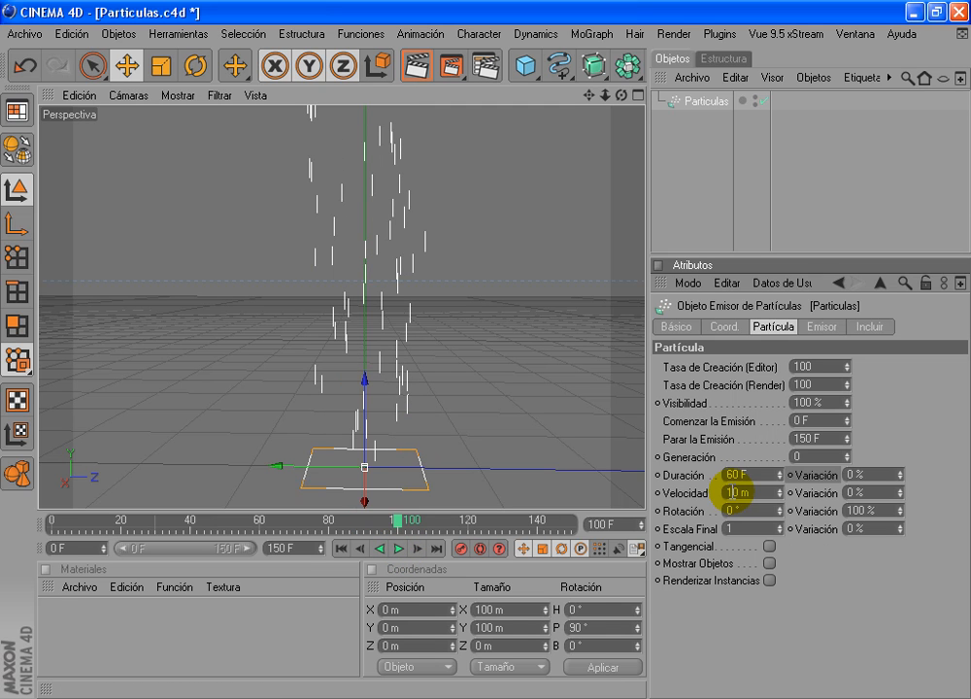
Step: Try a particle Velocidad of 10 m and replay the animation from frame 0 with the emitter seen up close
{"action": "left_click", "coordinate": [339, 548]}
{"action": "left_click", "coordinate": [399, 549]}
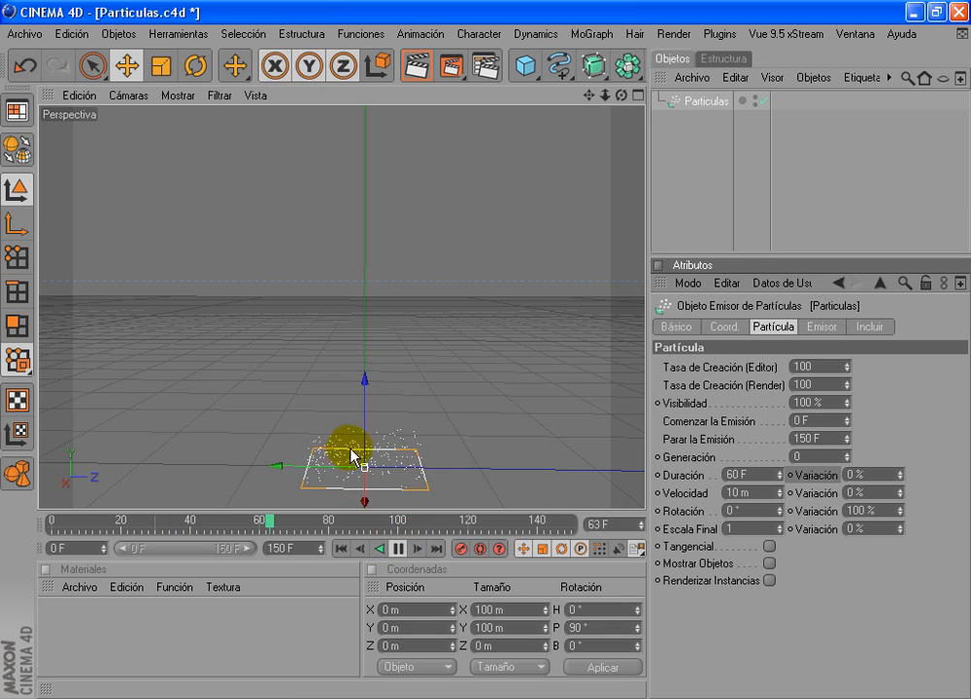
{"action": "mouse_move", "coordinate": [373, 440]}
{"action": "right_mouse_down", "text": "alt"}
{"action": "mouse_move", "coordinate": [396, 439]}
{"action": "mouse_move", "coordinate": [379, 442]}
{"action": "right_mouse_up", "text": "alt"}
{"action": "middle_click_drag", "start_coordinate": [367, 447], "coordinate": [368, 364], "text": "alt"}
{"action": "right_click_drag", "start_coordinate": [366, 445], "coordinate": [398, 442], "text": "alt"}
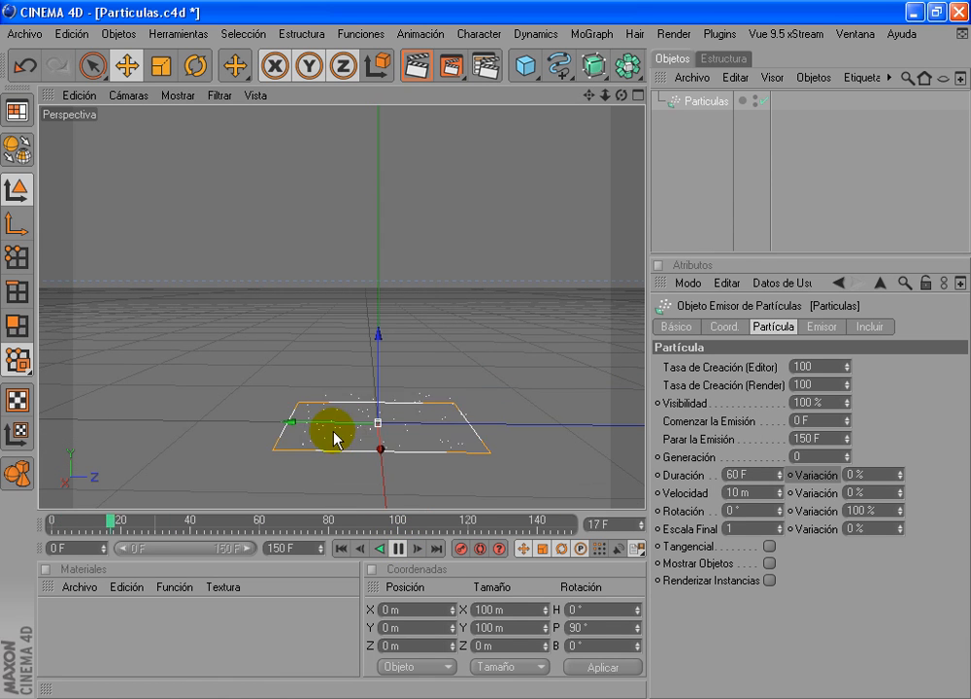
{"action": "left_click_drag", "start_coordinate": [364, 433], "coordinate": [367, 415], "text": "alt"}
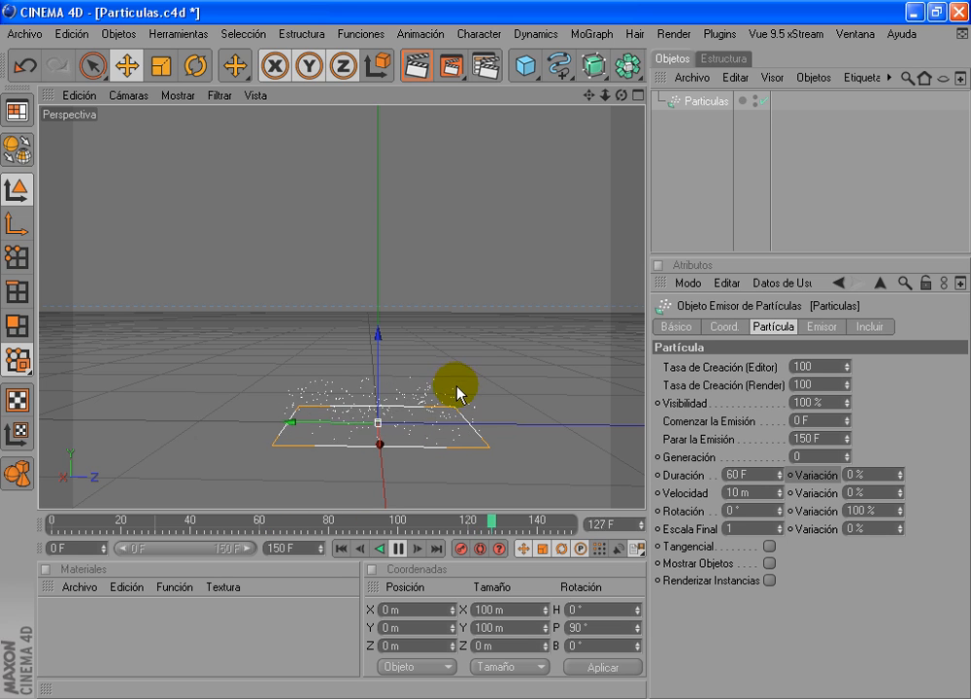
Step: Set the particle Velocidad to 150 m and play the animation
{"action": "left_click", "coordinate": [398, 548]}
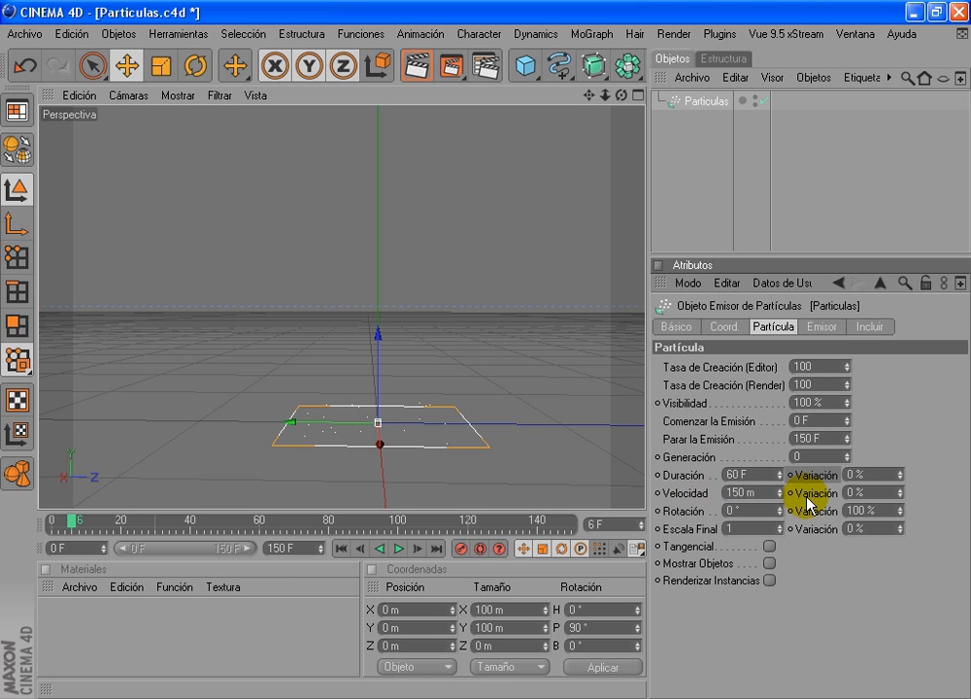
{"action": "left_click", "coordinate": [398, 551]}
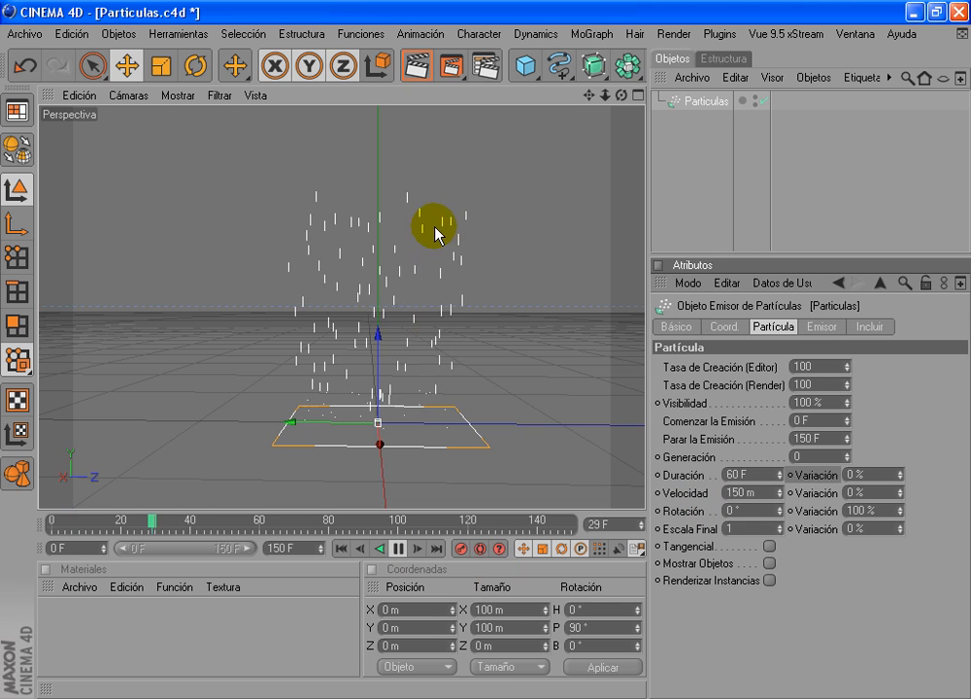
Step: Try a 50 % Variación for Velocidad and 30 % for Duración during playback, and reset both to 0 % at frame 0
{"action": "left_click", "coordinate": [855, 492]}
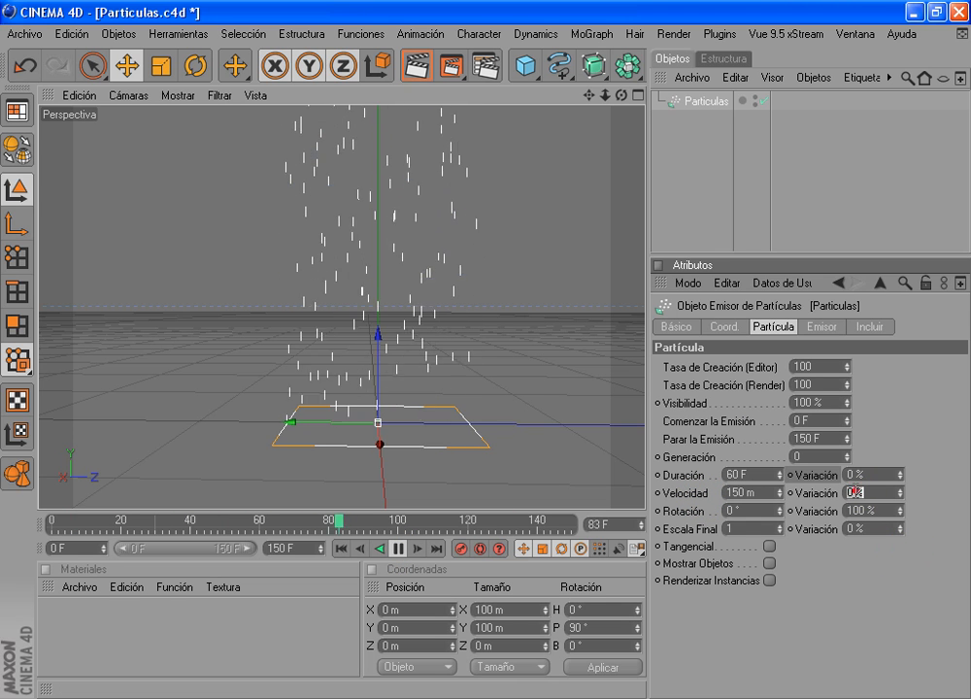
{"action": "type", "text": "5"}
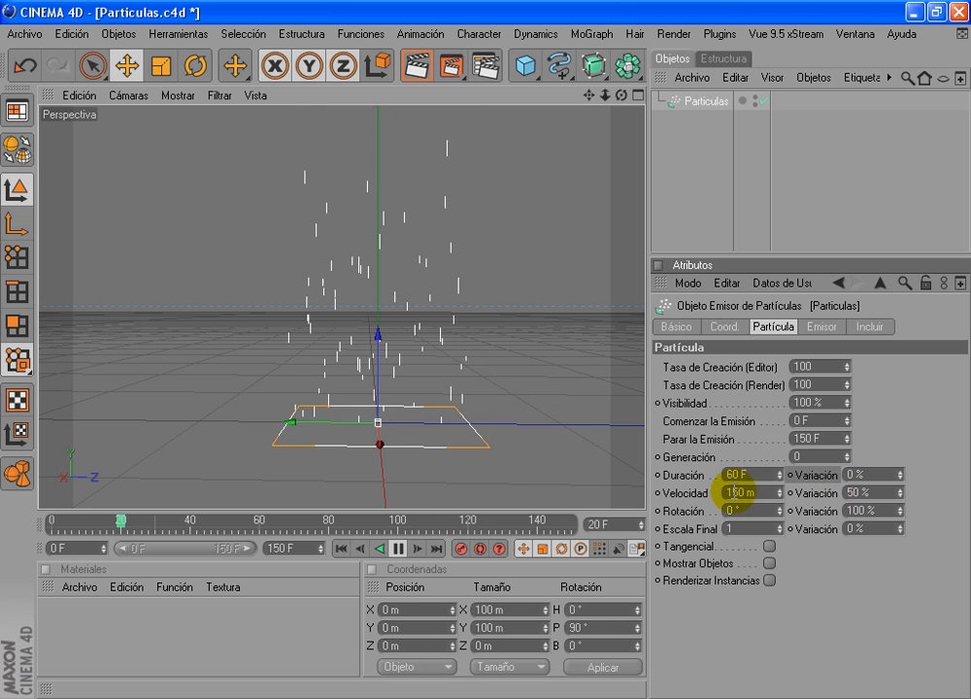
{"action": "left_click", "coordinate": [857, 475]}
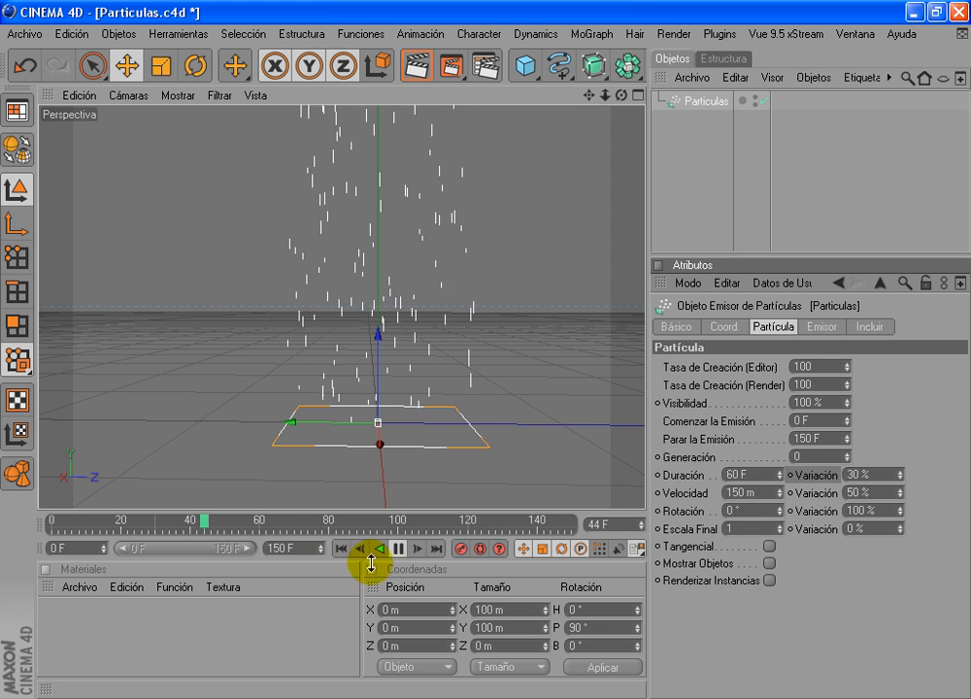
{"action": "left_click", "coordinate": [398, 549]}
{"action": "left_click_drag", "start_coordinate": [236, 526], "coordinate": [65, 523]}
{"action": "middle_click_drag", "start_coordinate": [527, 417], "coordinate": [458, 419], "text": "alt"}
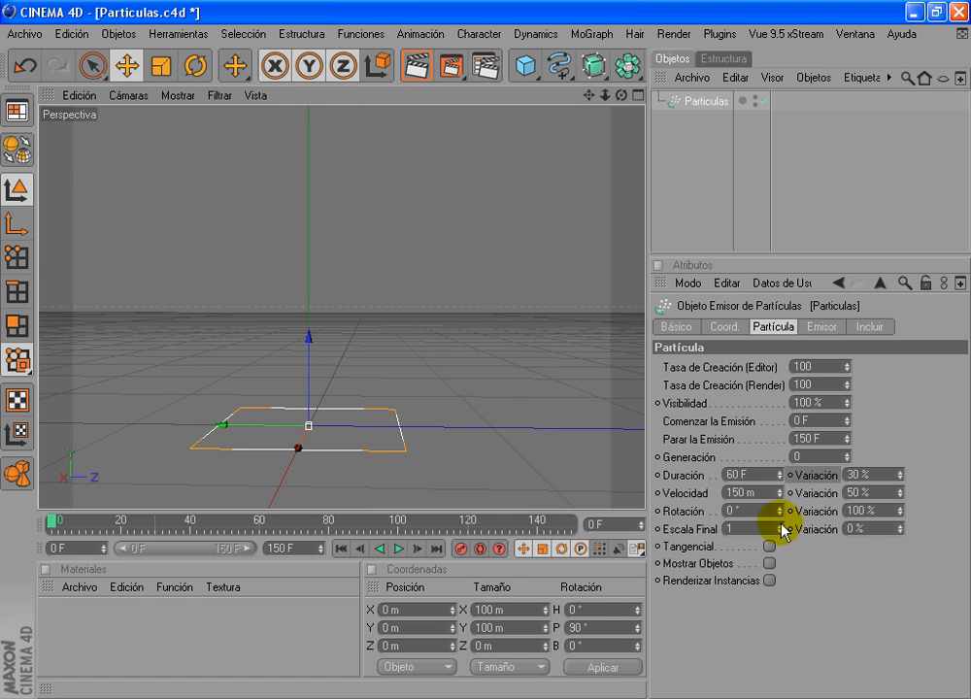
{"action": "left_click", "coordinate": [859, 474]}
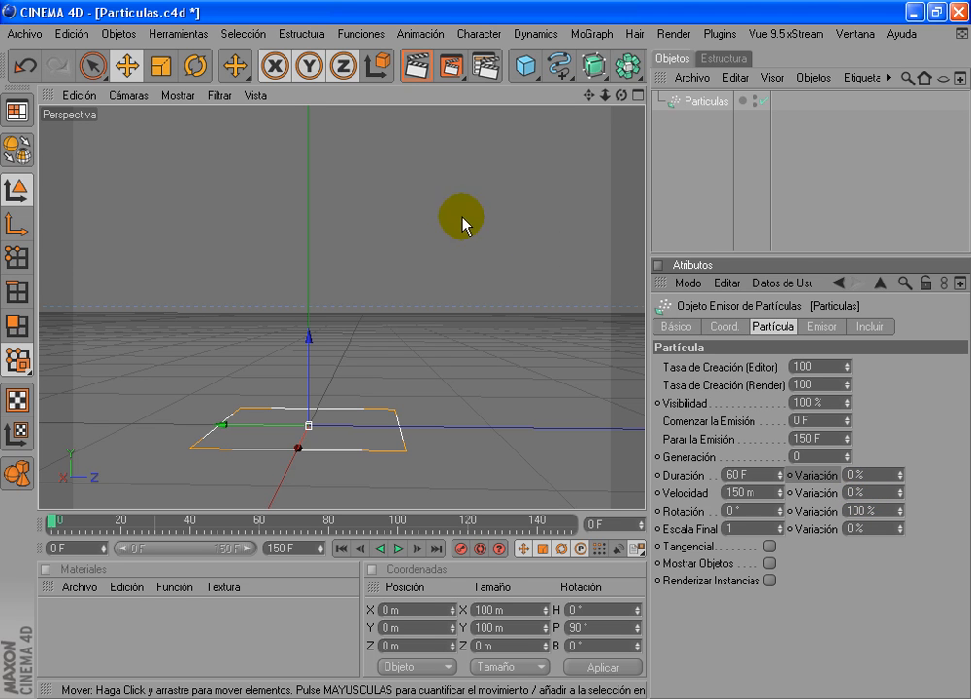
Step: Set the particle Rotación to 30 °, replay the animation from the start and stop it partway
{"action": "left_click", "coordinate": [397, 549]}
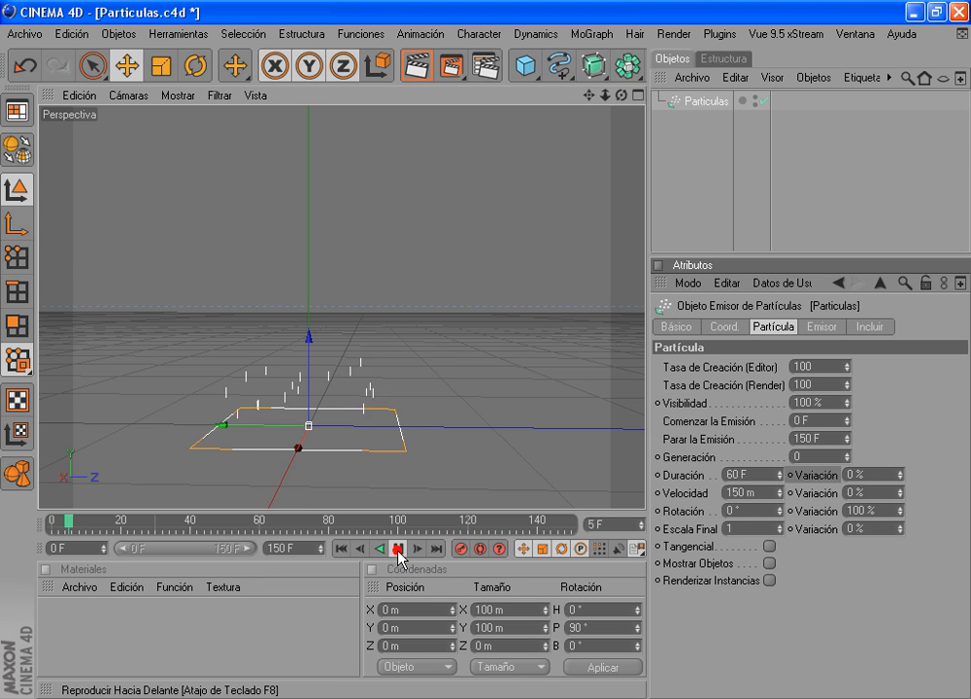
{"action": "left_click", "coordinate": [735, 512]}
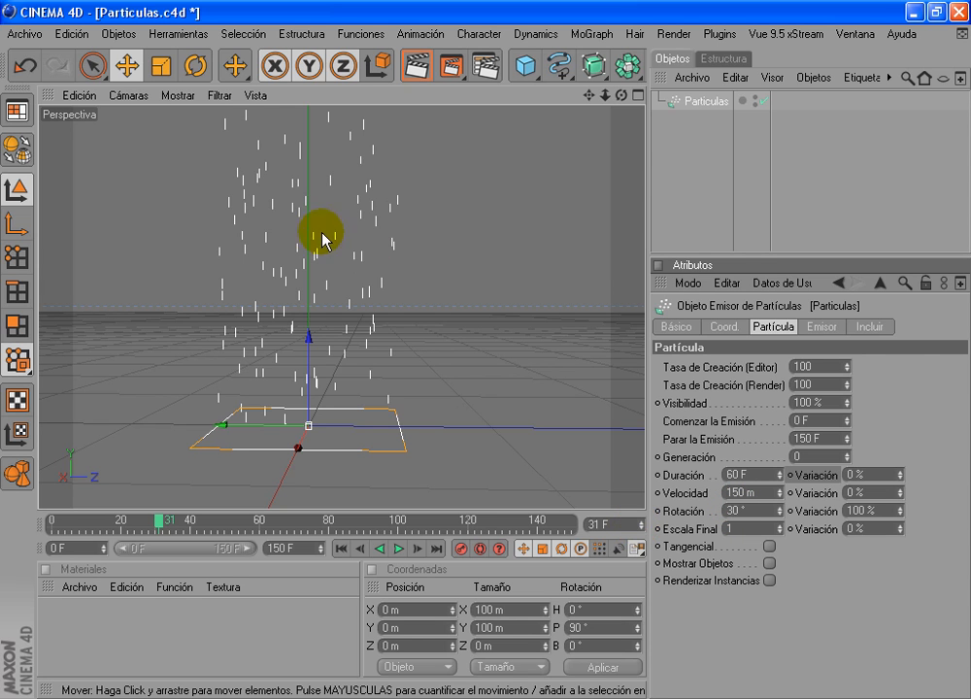
{"action": "left_click", "coordinate": [338, 548]}
{"action": "left_click", "coordinate": [396, 550]}
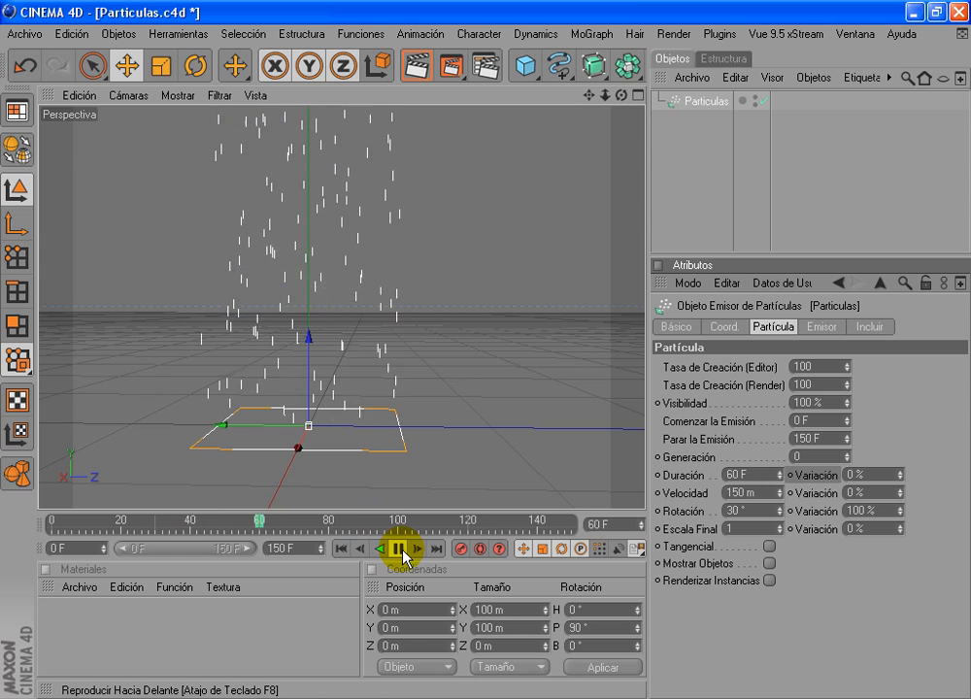
{"action": "left_click", "coordinate": [398, 549]}
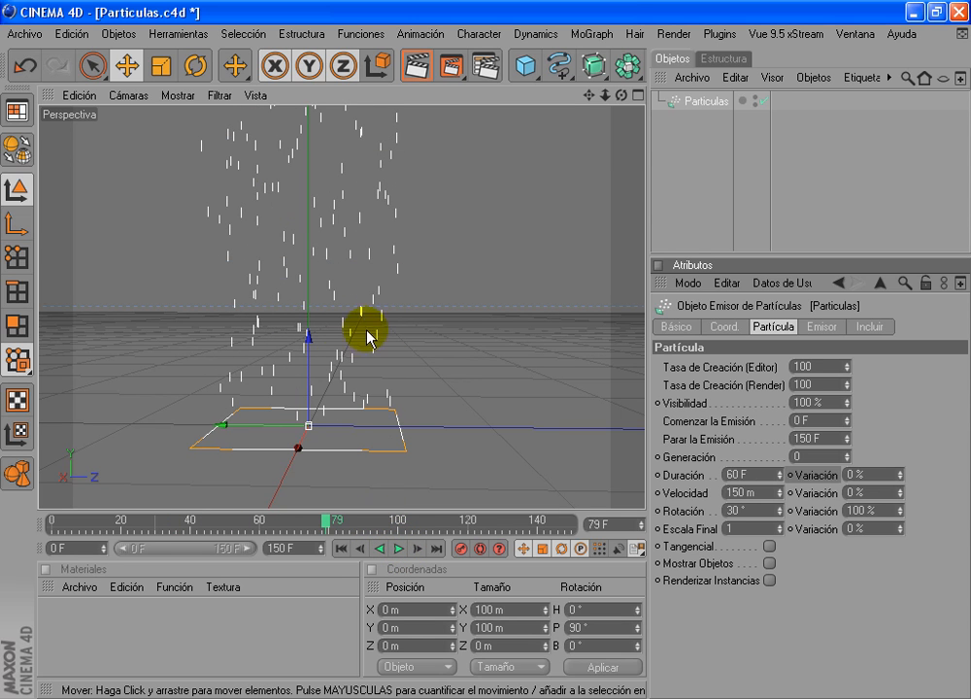
Step: Render the perspective view at frame 79 to check the particles, and return to the editor view
{"action": "left_click", "coordinate": [420, 65]}
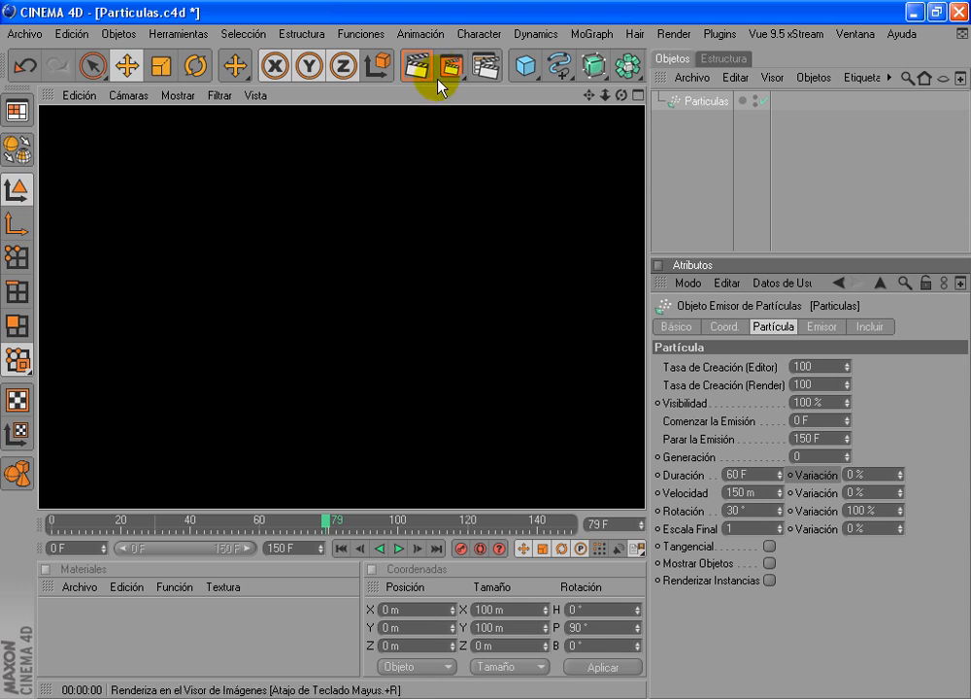
{"action": "left_click", "coordinate": [480, 280]}
{"action": "left_click", "coordinate": [706, 101]}
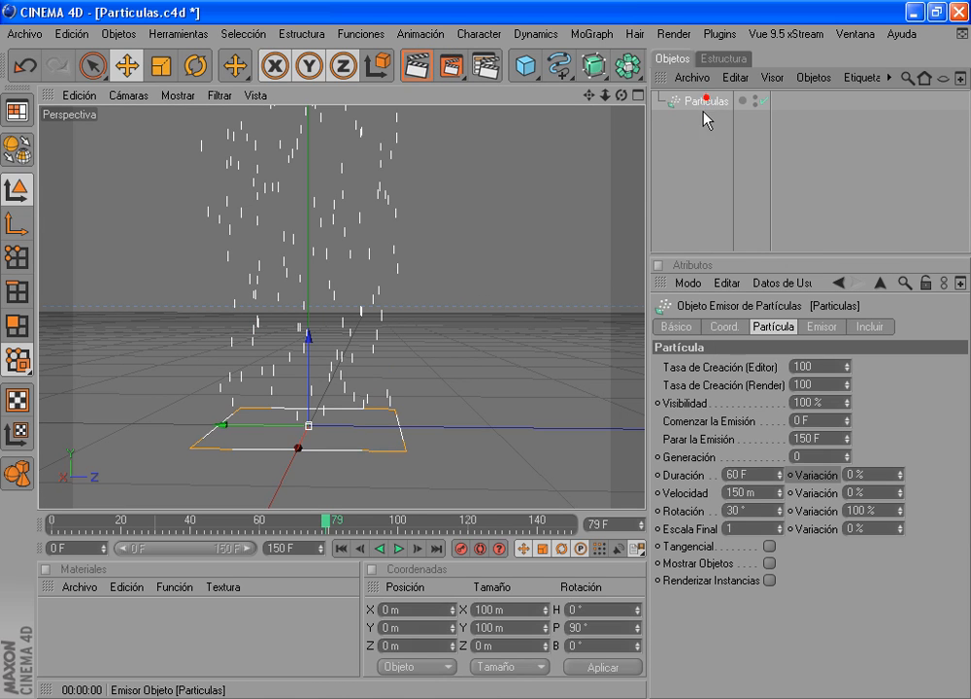
Step: Add a cube scaled down to about 16 m and move it beside the emitter, to about 113 m along Z
{"action": "left_click", "coordinate": [525, 65]}
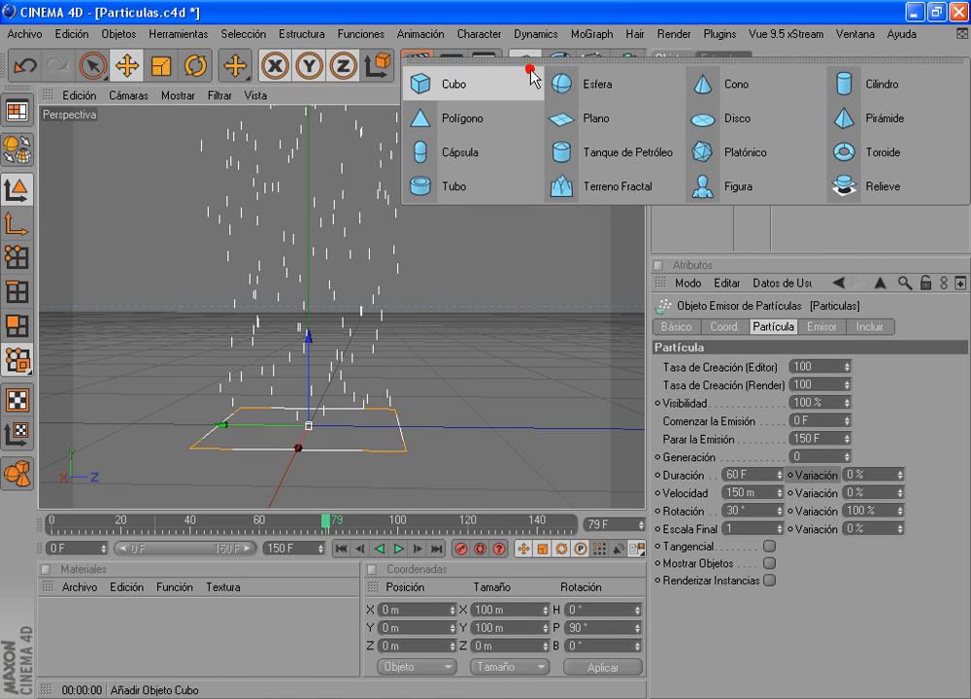
{"action": "left_click", "coordinate": [480, 83]}
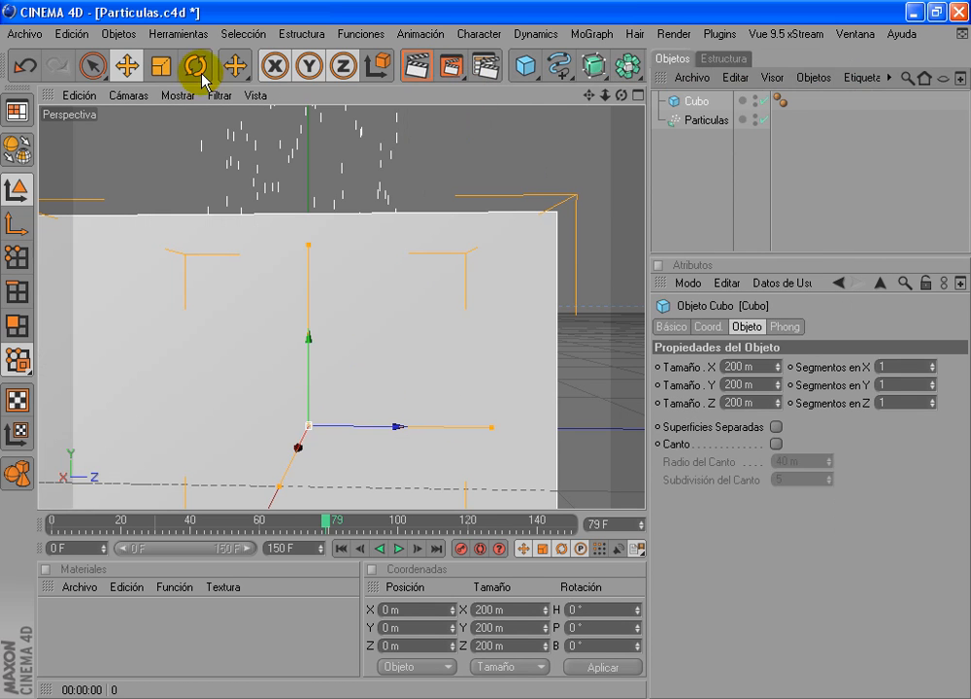
{"action": "left_click", "coordinate": [161, 65]}
{"action": "left_click_drag", "start_coordinate": [311, 431], "coordinate": [199, 433]}
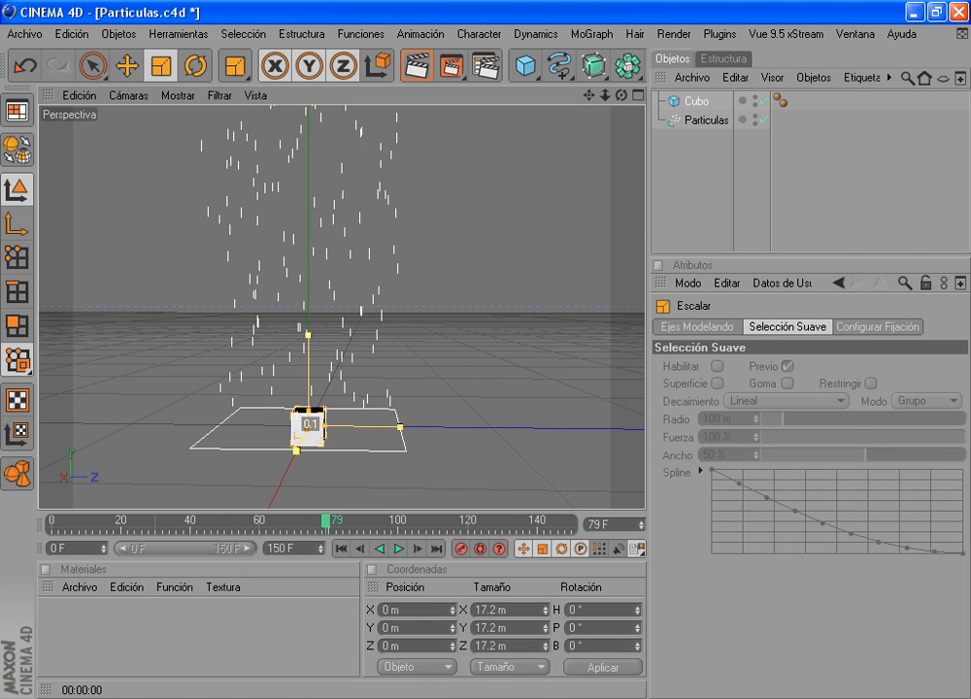
{"action": "left_click", "coordinate": [127, 65]}
{"action": "left_click_drag", "start_coordinate": [393, 435], "coordinate": [485, 349]}
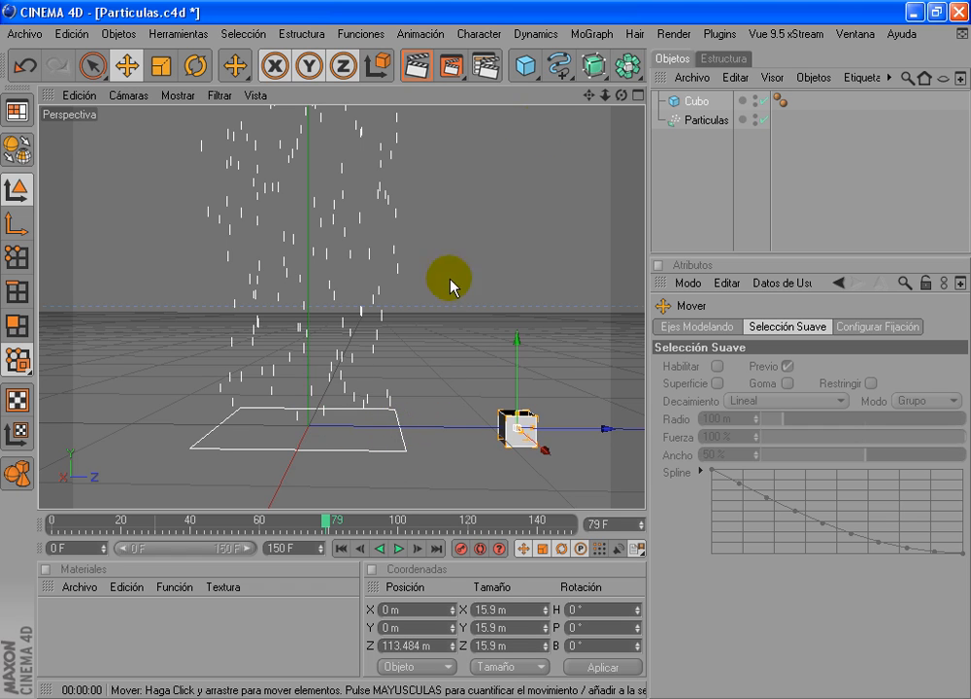
Step: Reduce the cube further to about 10 m on each side
{"action": "left_click", "coordinate": [162, 65]}
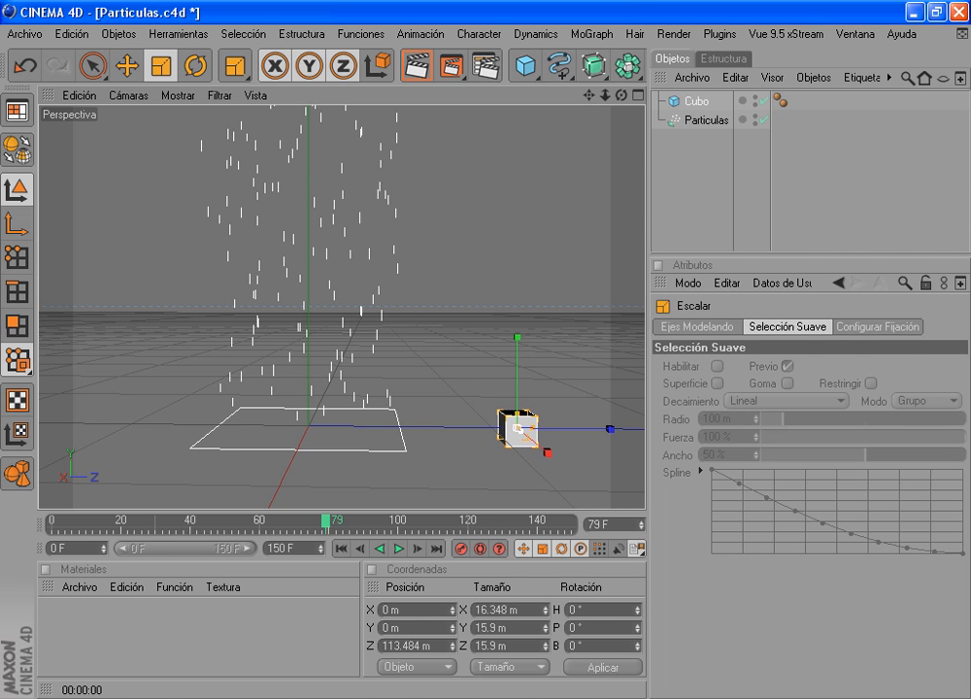
{"action": "left_click_drag", "start_coordinate": [520, 423], "coordinate": [486, 347], "text": "alt"}
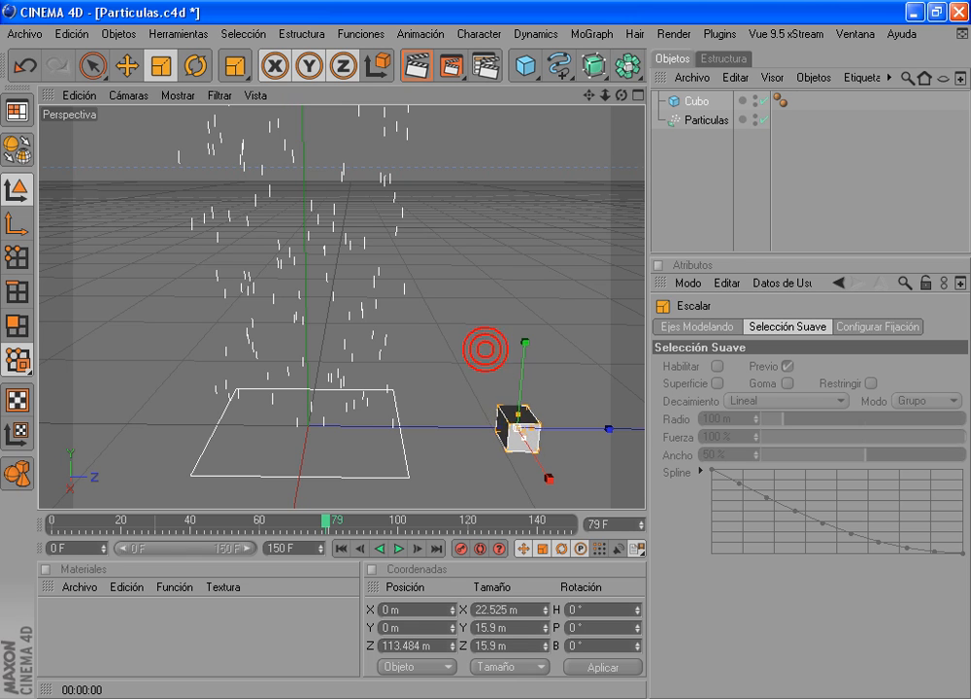
{"action": "left_click_drag", "start_coordinate": [612, 430], "coordinate": [608, 429]}
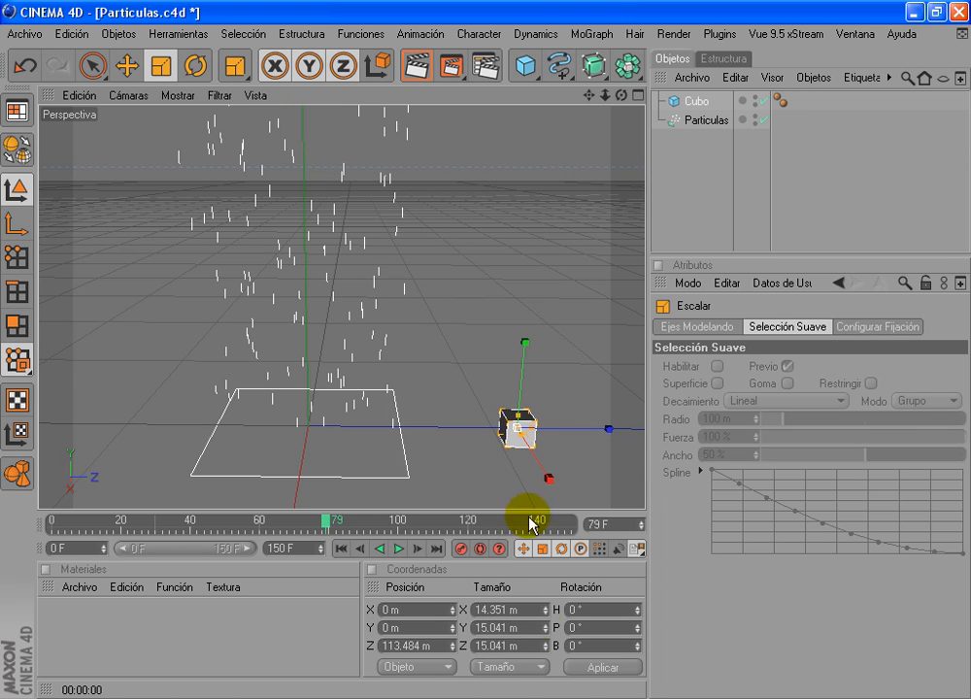
{"action": "left_click", "coordinate": [491, 612]}
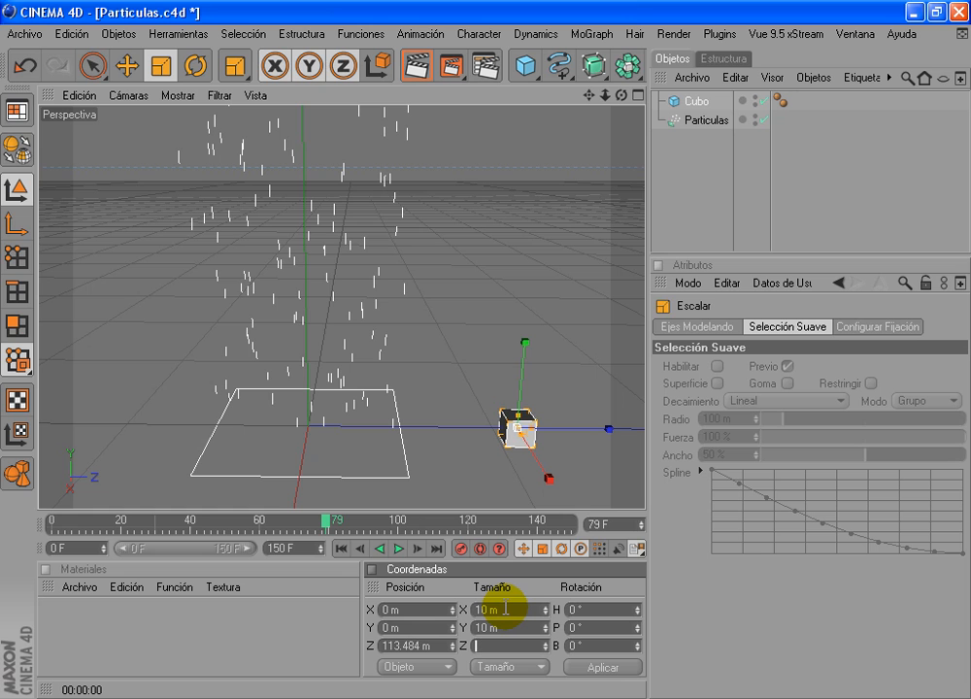
{"action": "key", "text": "Return"}
{"action": "left_click_drag", "start_coordinate": [459, 349], "coordinate": [460, 320], "text": "alt"}
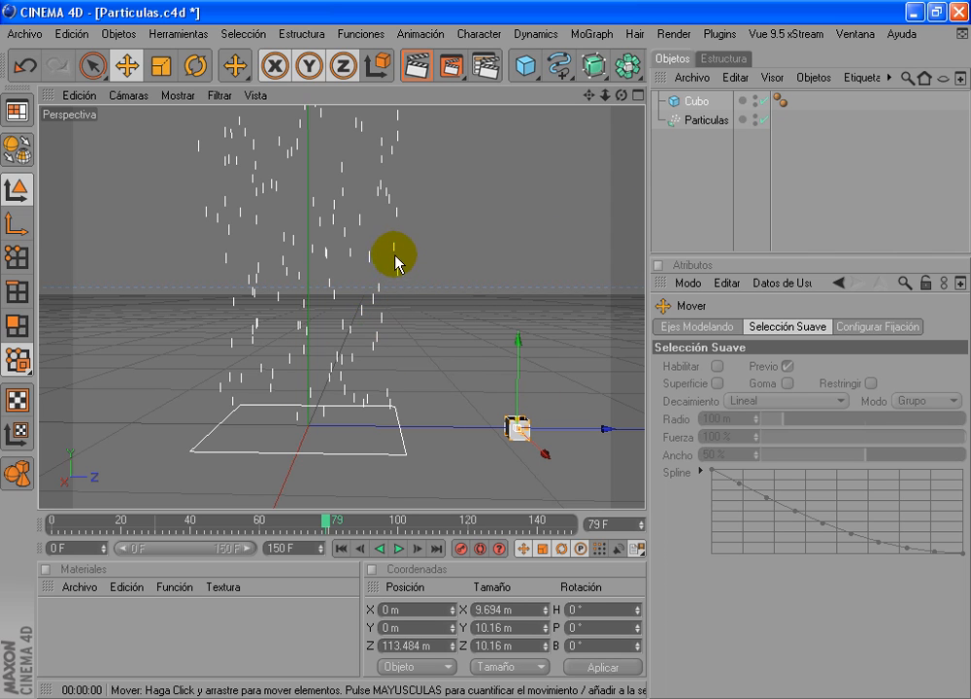
Step: Make the cube a child of the Particulas emitter and render the view at frame 26 of the replayed animation
{"action": "left_click_drag", "start_coordinate": [682, 101], "coordinate": [708, 124]}
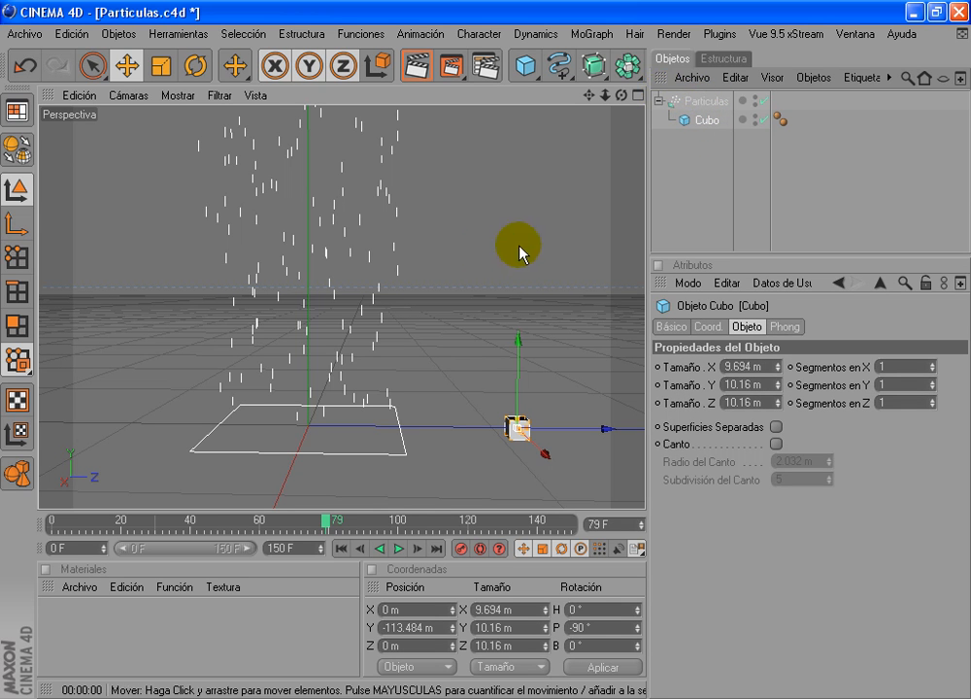
{"action": "left_click", "coordinate": [380, 549]}
{"action": "left_click", "coordinate": [398, 548]}
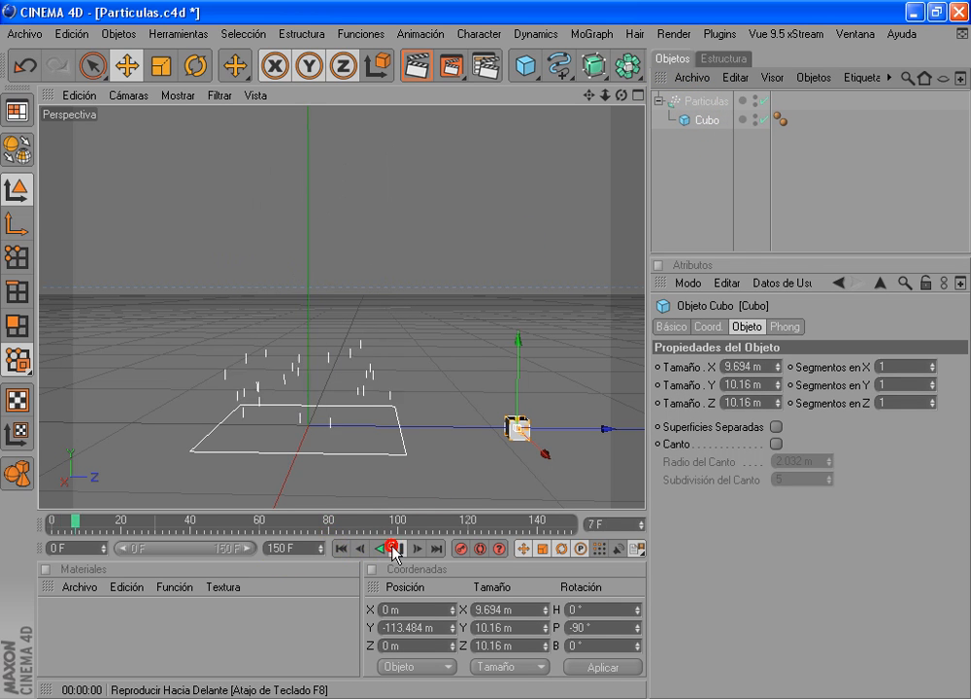
{"action": "left_click", "coordinate": [398, 549]}
{"action": "left_click", "coordinate": [418, 66]}
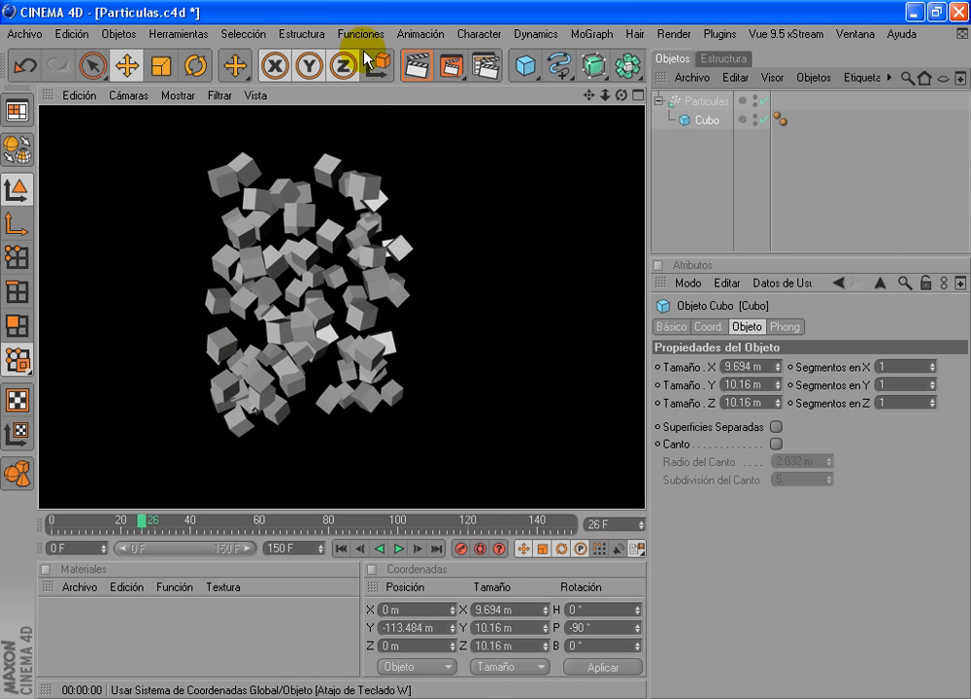
Step: Select the Particulas emitter, look over its Básico and Coord. properties, and return to its Partícula properties
{"action": "left_click", "coordinate": [686, 173]}
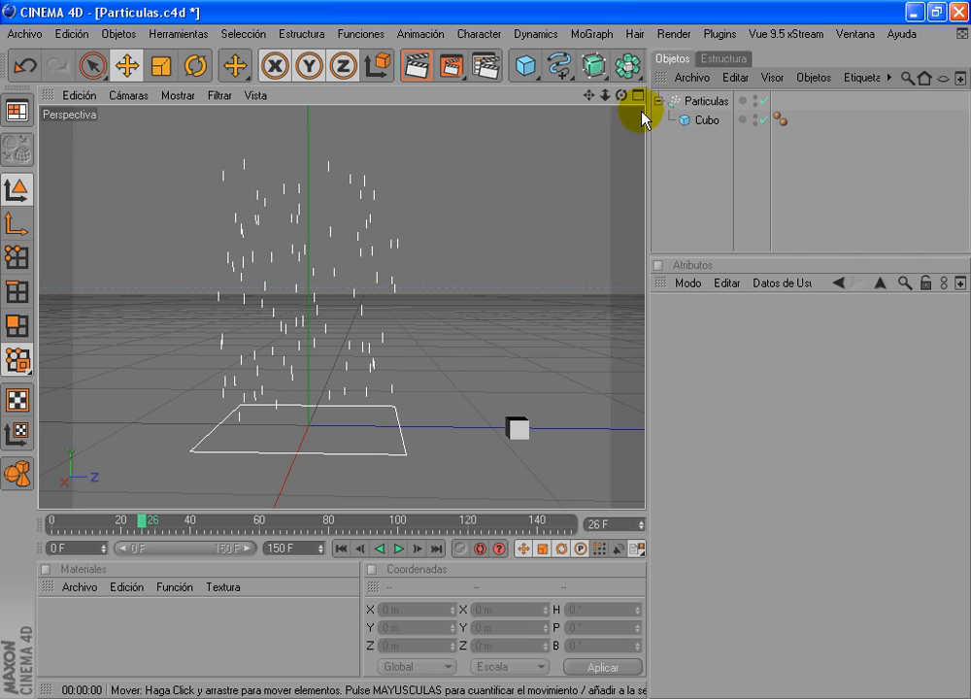
{"action": "left_click", "coordinate": [712, 101]}
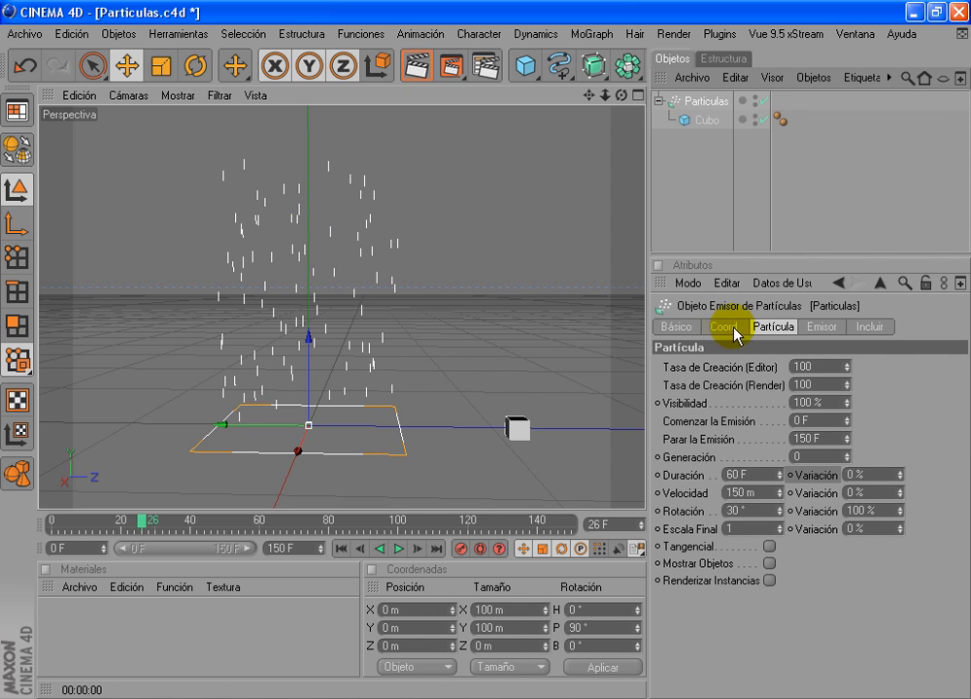
{"action": "left_click", "coordinate": [677, 327]}
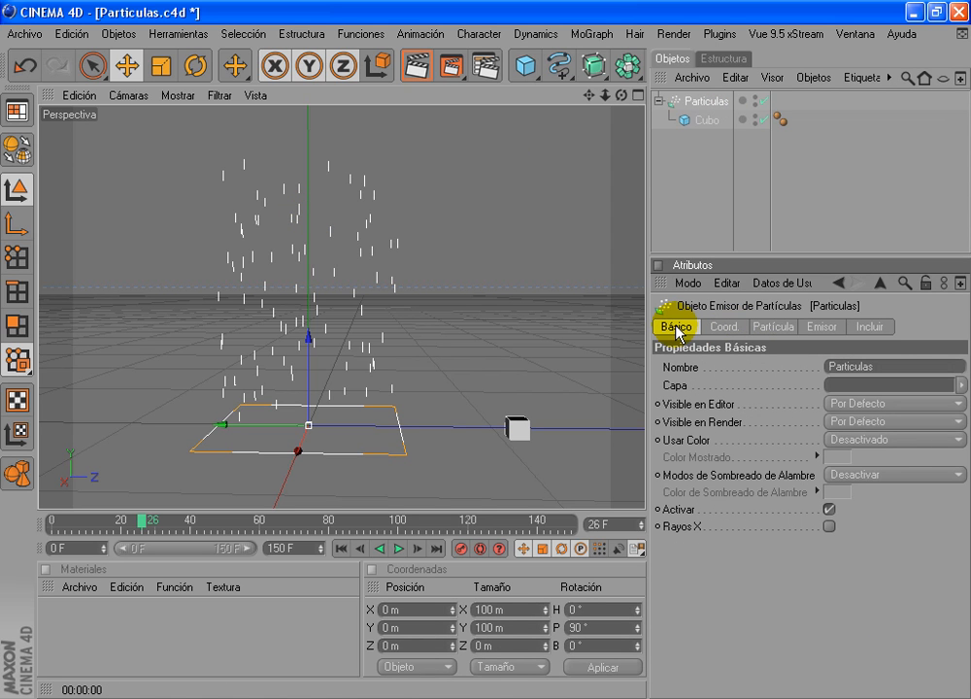
{"action": "left_click", "coordinate": [728, 328]}
{"action": "left_click", "coordinate": [668, 327]}
{"action": "left_click", "coordinate": [763, 328]}
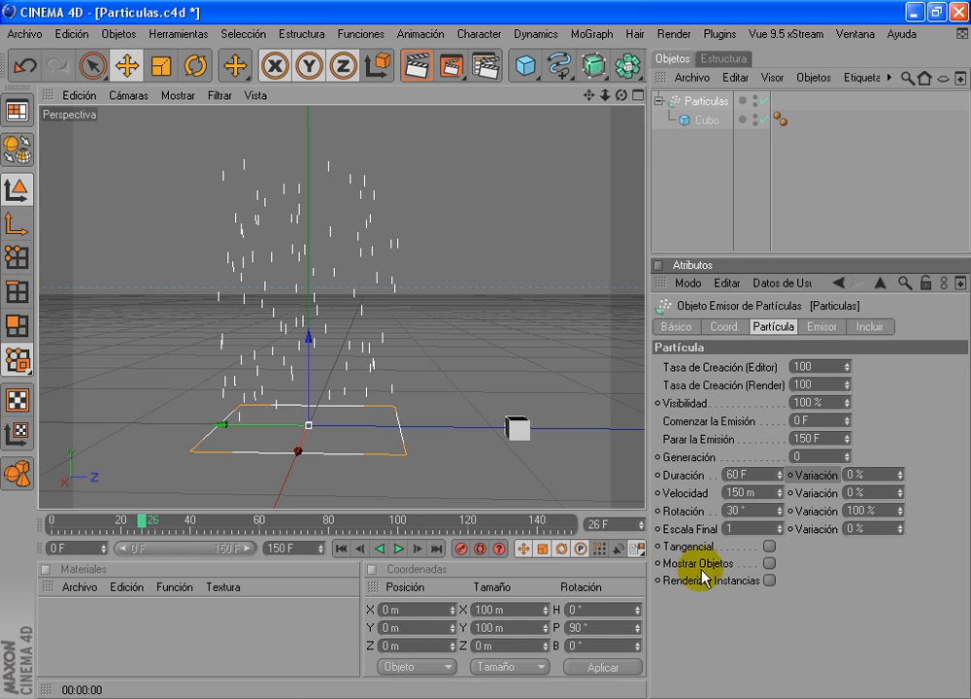
Step: Enable Mostrar Objetos on the Particulas emitter, set Rotación to 0°, and play the animation to frame 146
{"action": "left_click", "coordinate": [769, 564]}
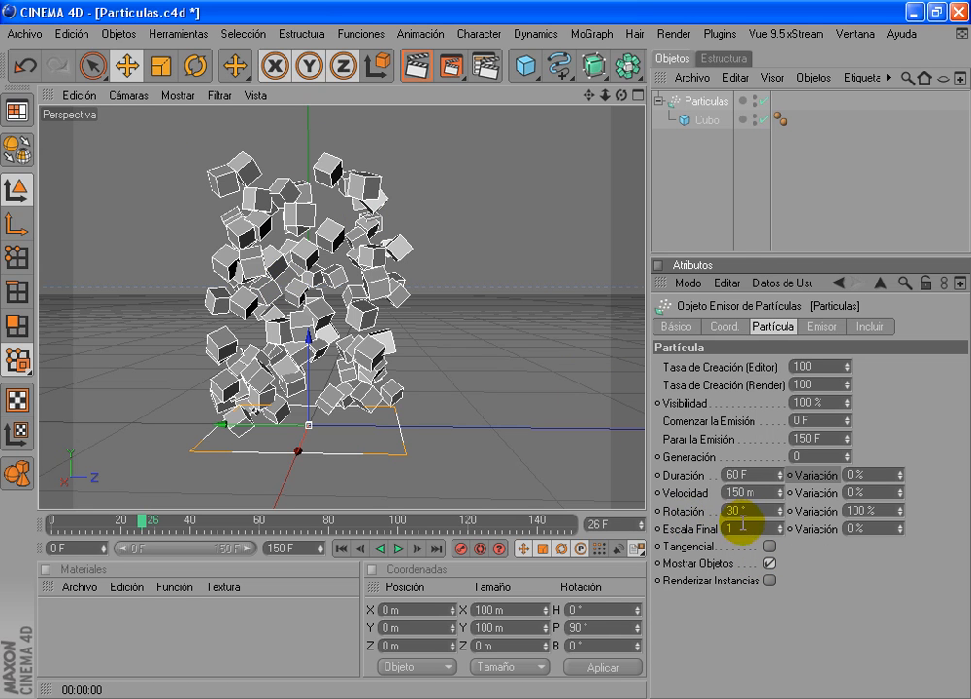
{"action": "type", "text": "0"}
{"action": "key", "text": "Return"}
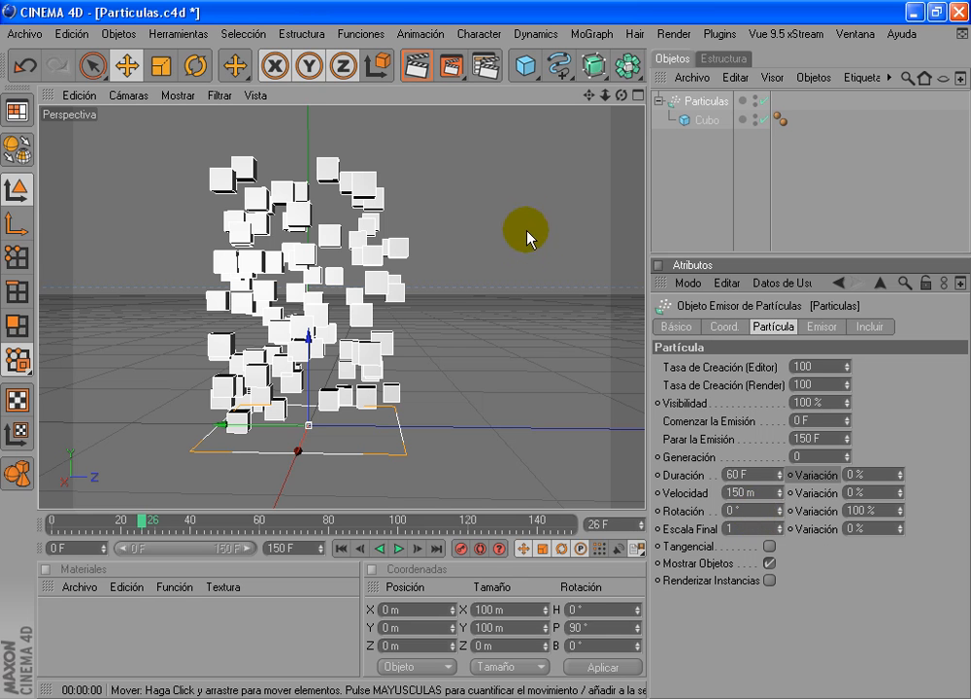
{"action": "left_click", "coordinate": [398, 549]}
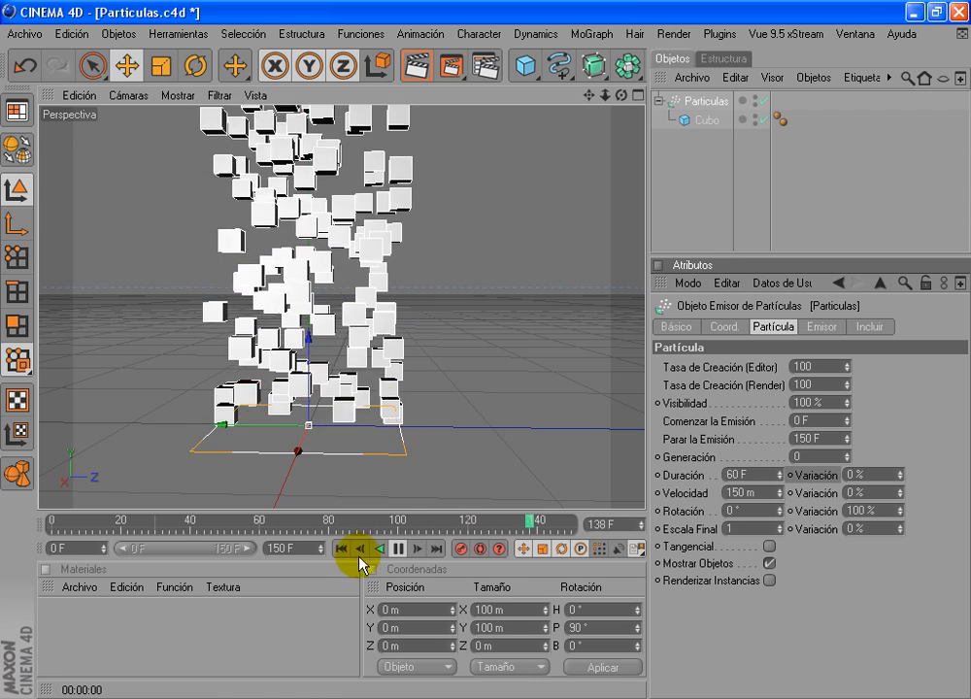
{"action": "left_click", "coordinate": [394, 548]}
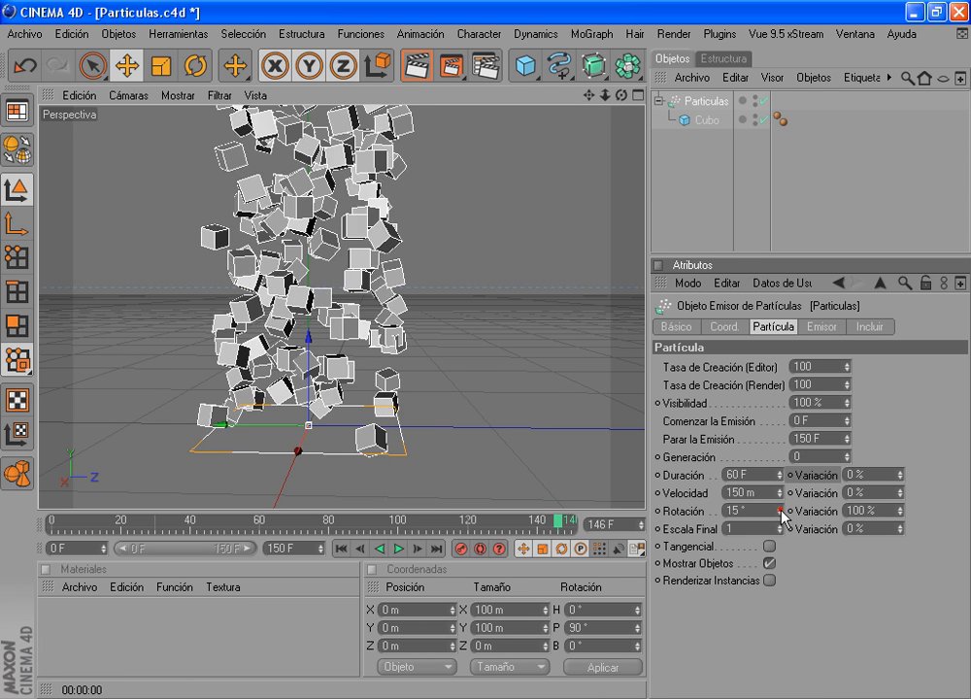
Step: Set the emitter's Rotación to 24° and play the animation through to frame 51
{"action": "left_click_drag", "start_coordinate": [783, 515], "coordinate": [783, 516]}
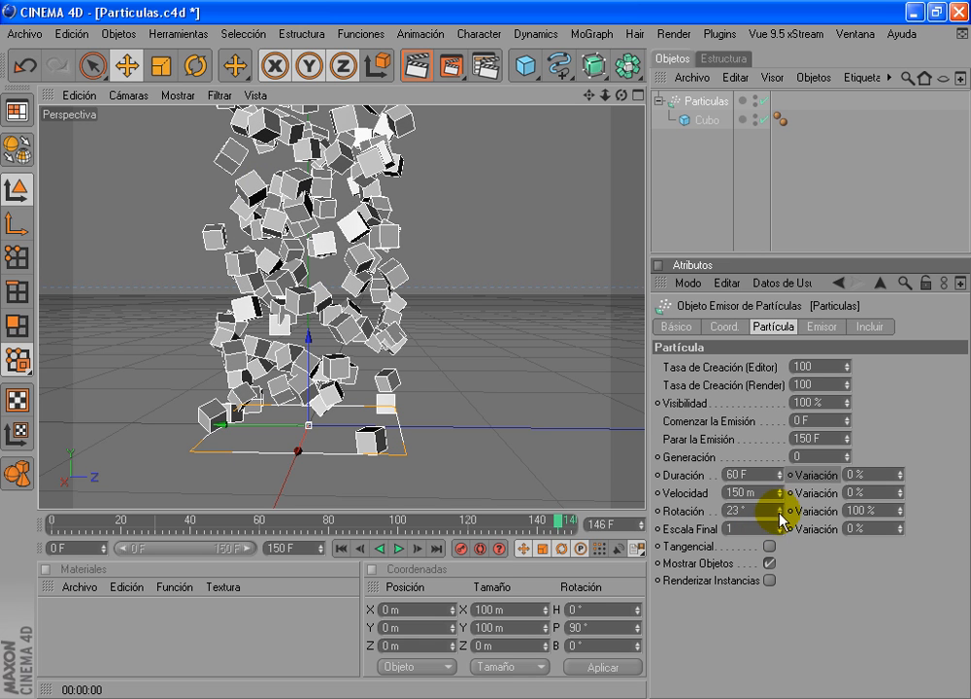
{"action": "left_click", "coordinate": [782, 512]}
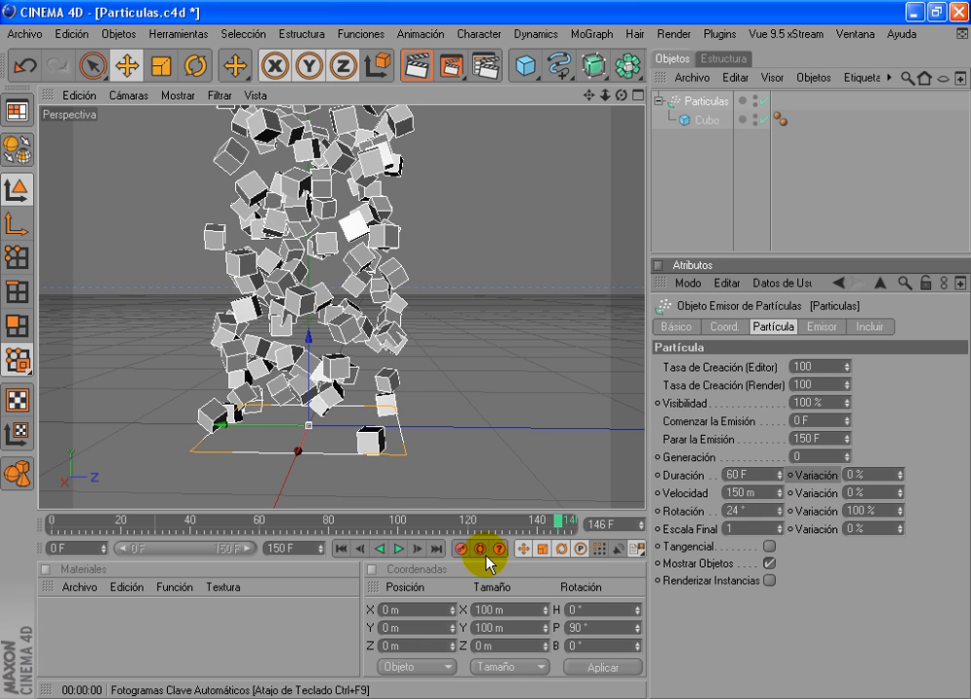
{"action": "left_click", "coordinate": [397, 551]}
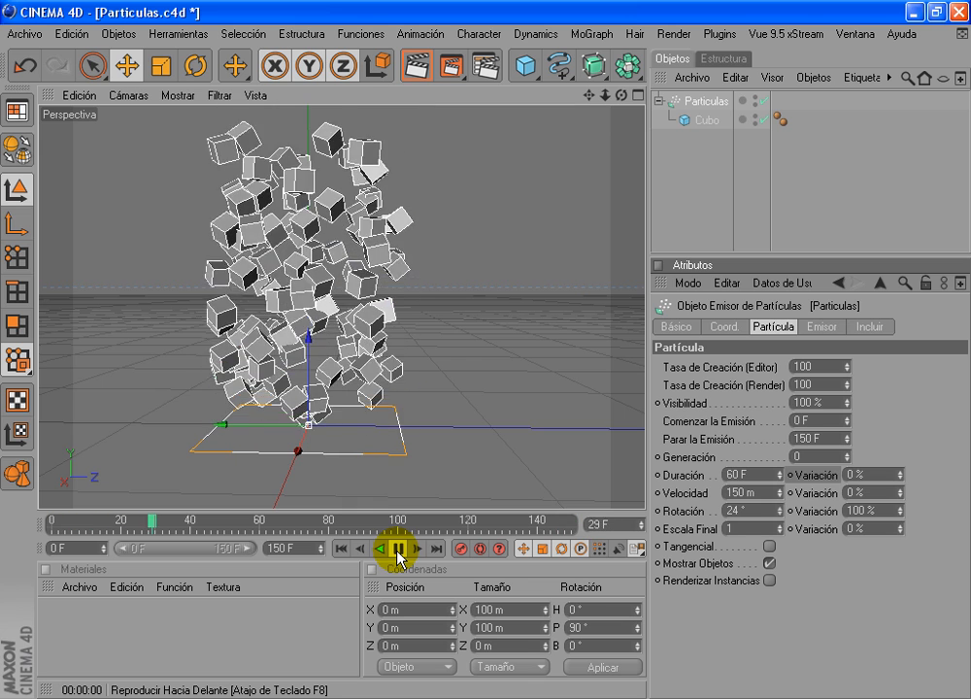
{"action": "left_click", "coordinate": [397, 553]}
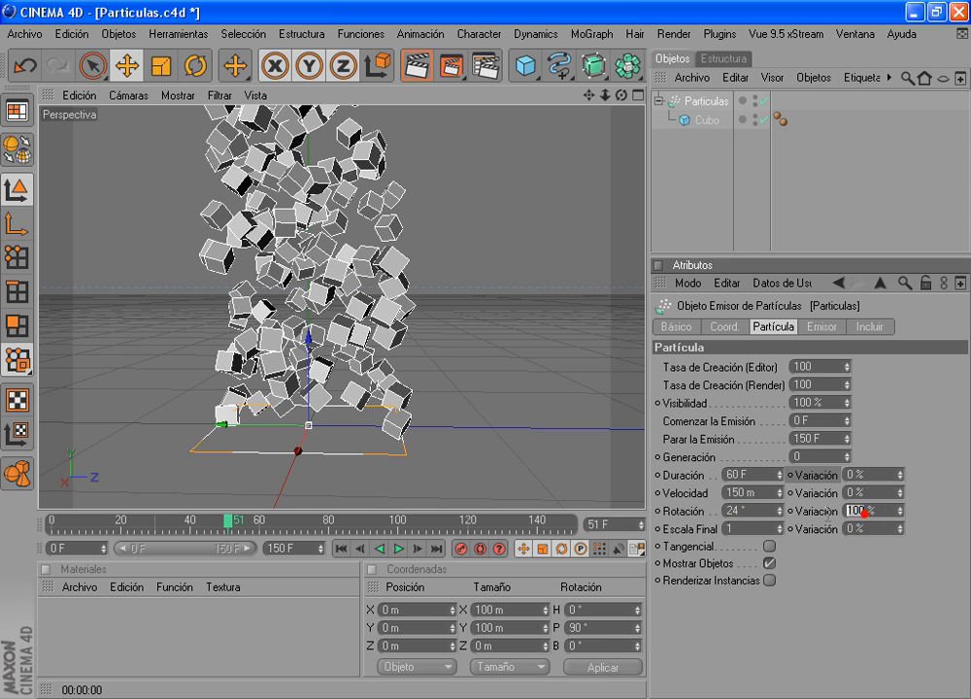
Step: Set the emitter's rotation Variación to 20% and play the animation from the start to frame 86
{"action": "left_click_drag", "start_coordinate": [851, 511], "coordinate": [832, 531]}
{"action": "type", "text": "20"}
{"action": "key", "text": "Return"}
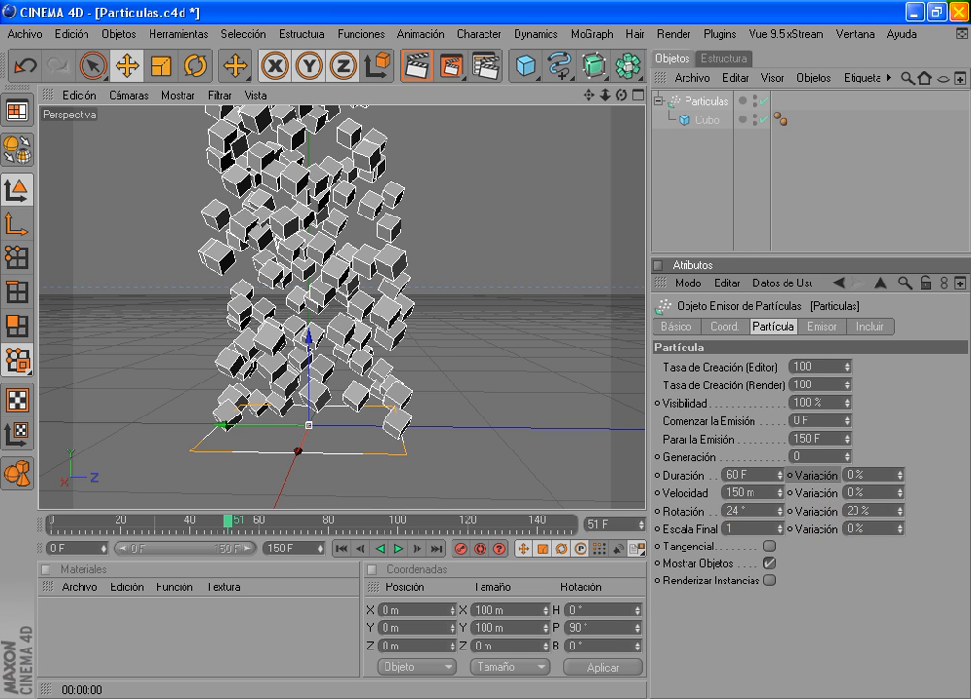
{"action": "left_click", "coordinate": [342, 548]}
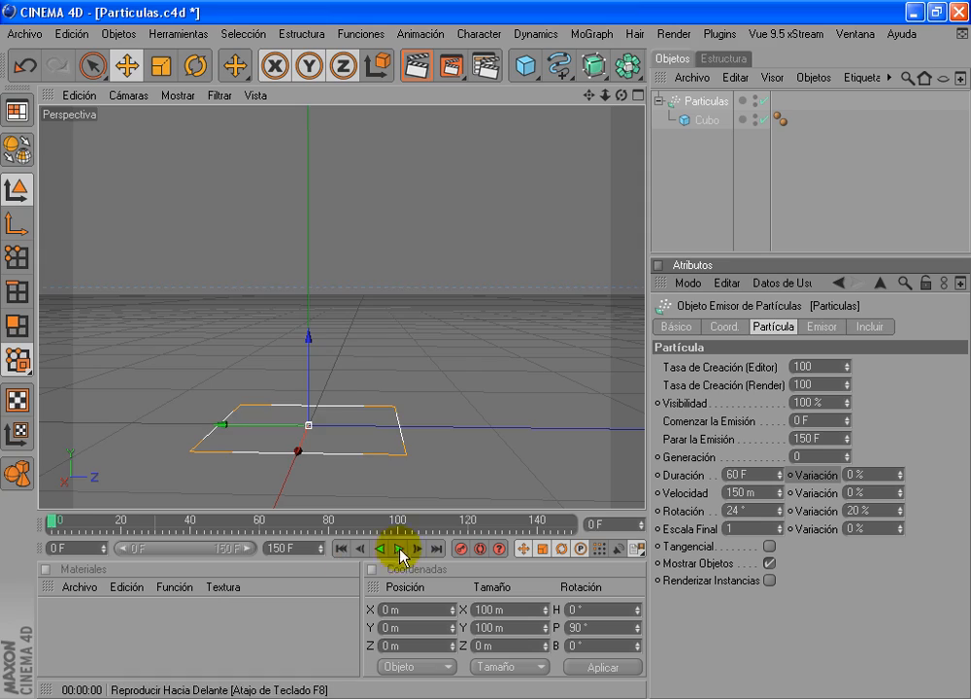
{"action": "left_click", "coordinate": [399, 548]}
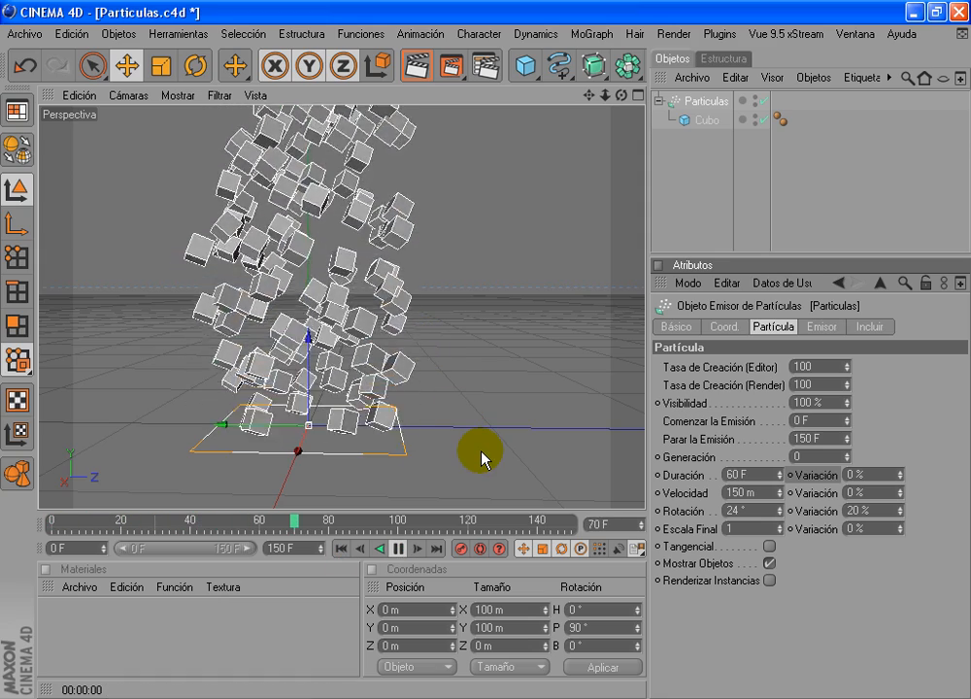
{"action": "left_click", "coordinate": [398, 549]}
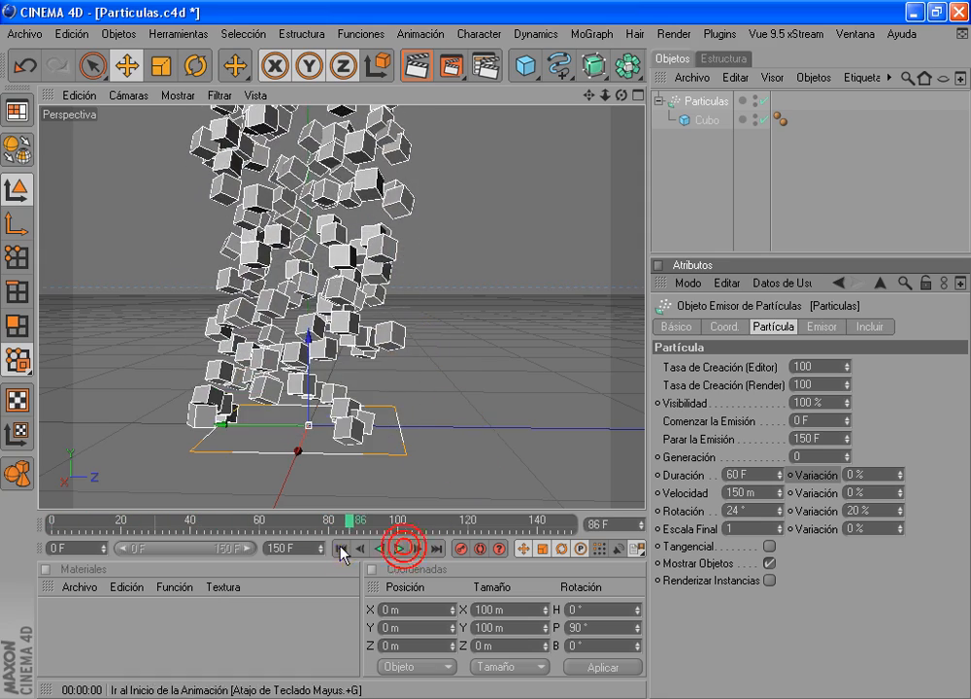
Step: Set the emitter's Rotación to 0° with 0% Variación and play the animation from the start to frame 37
{"action": "left_click", "coordinate": [343, 549]}
{"action": "key", "text": "Return"}
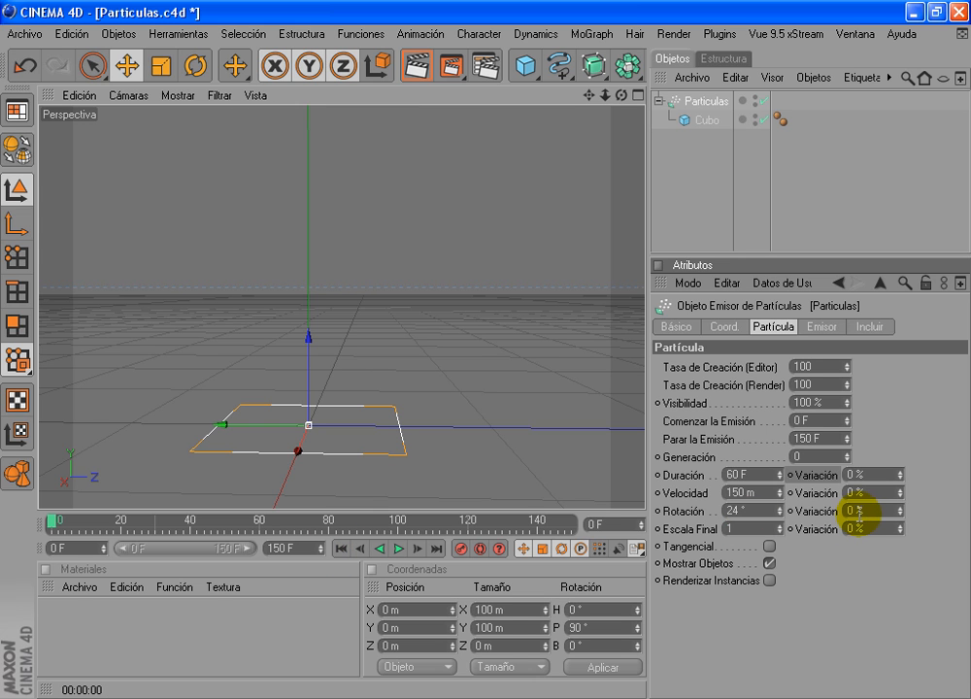
{"action": "left_click", "coordinate": [743, 509]}
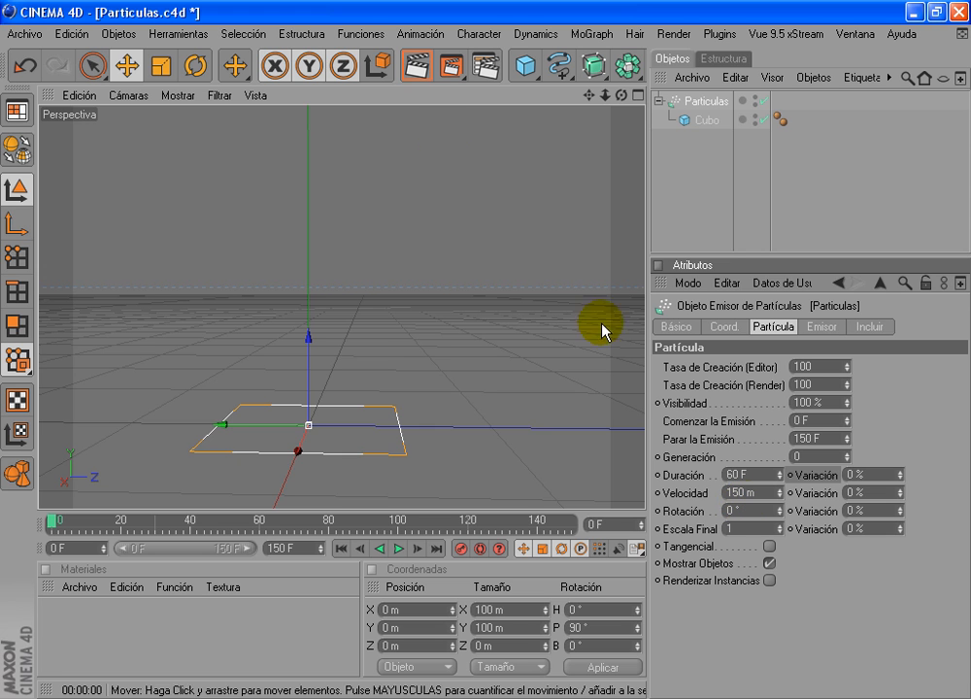
{"action": "left_click", "coordinate": [399, 550]}
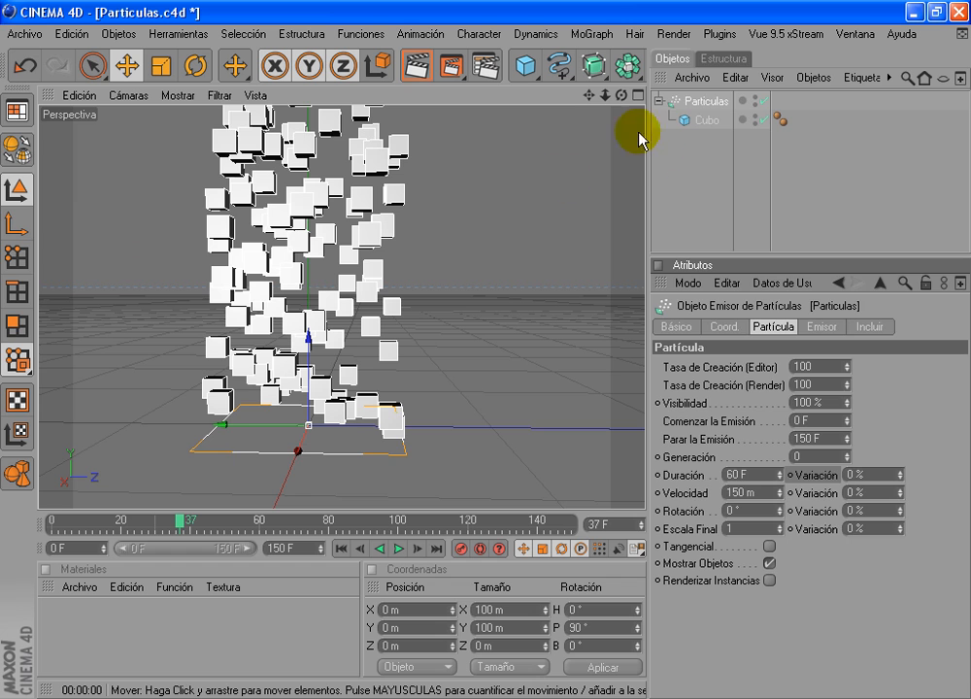
Step: Take the cube out of the Particulas emitter's hierarchy and replay the animation from the start to frame 37
{"action": "left_click", "coordinate": [696, 158]}
{"action": "left_click", "coordinate": [705, 121]}
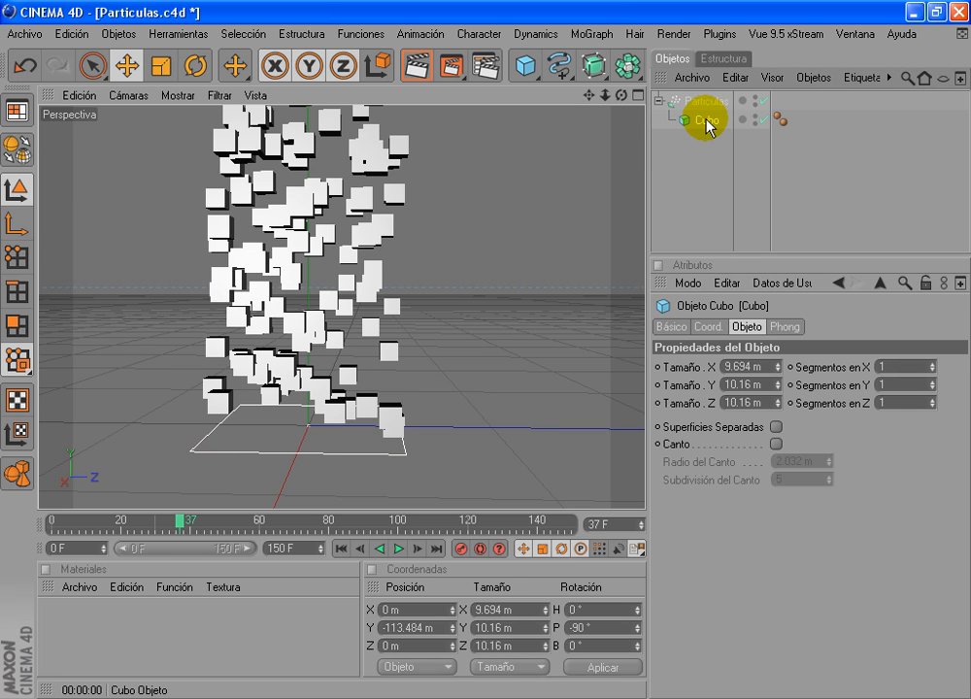
{"action": "double_click", "coordinate": [709, 121]}
{"action": "left_click", "coordinate": [709, 154]}
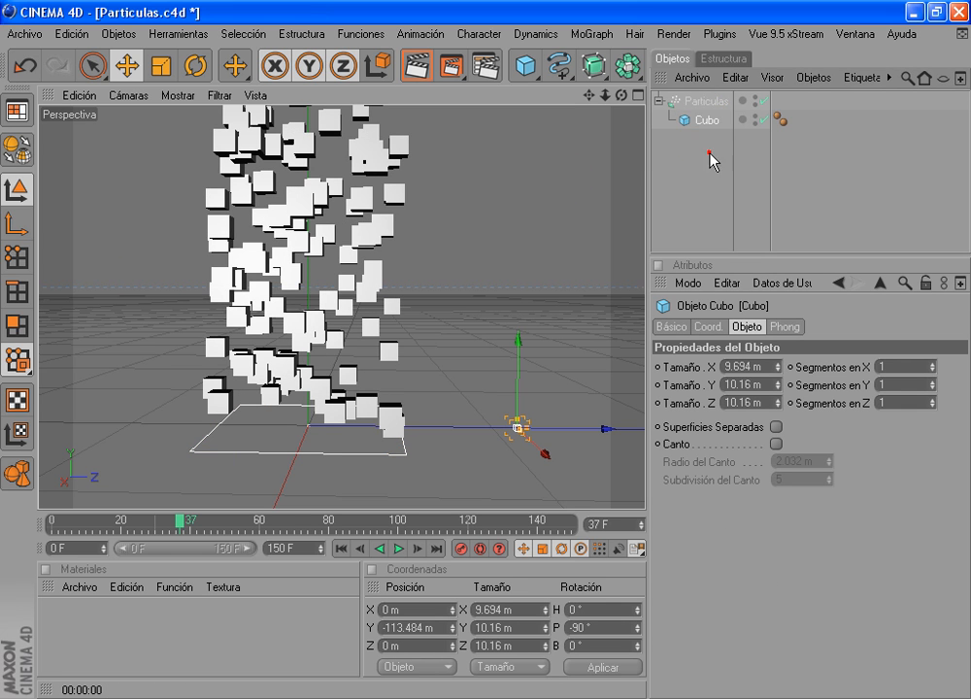
{"action": "left_click", "coordinate": [703, 122]}
{"action": "left_click_drag", "start_coordinate": [703, 123], "coordinate": [687, 94]}
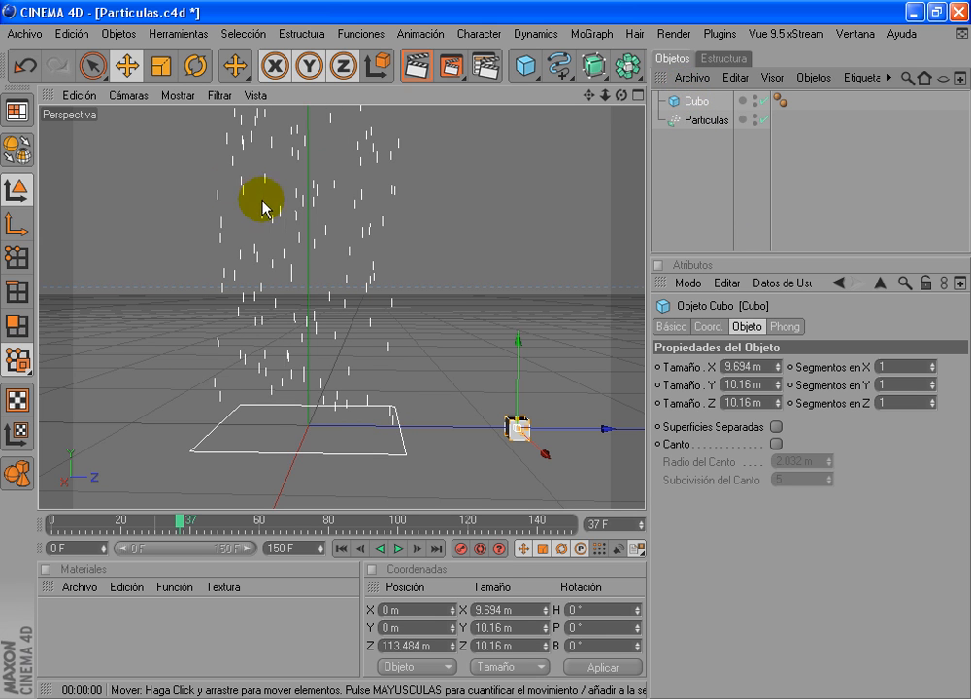
{"action": "left_click", "coordinate": [341, 550]}
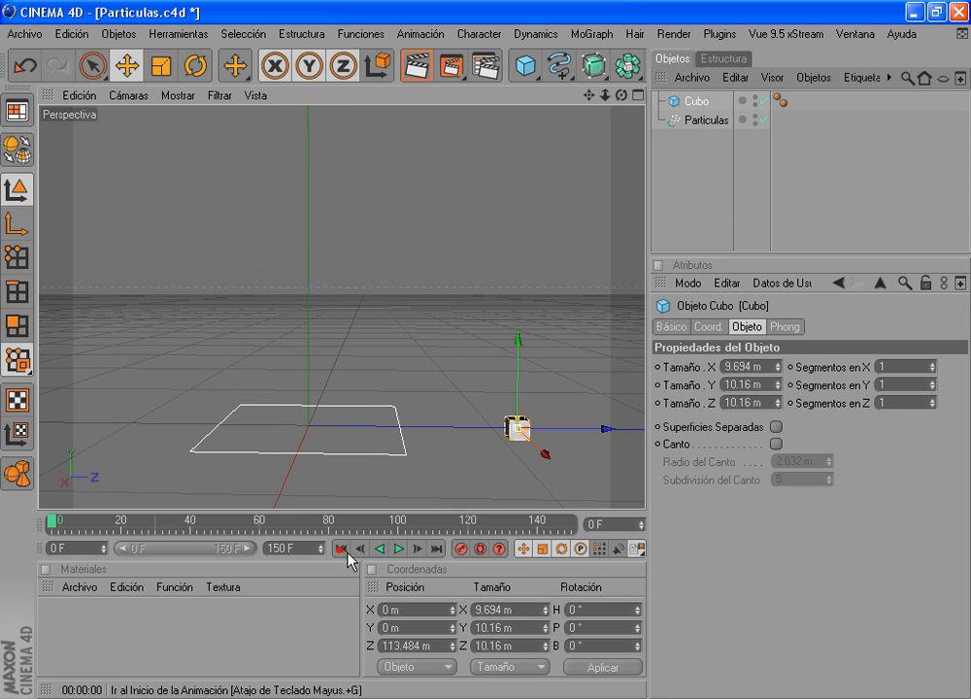
{"action": "left_click", "coordinate": [400, 550]}
{"action": "left_click", "coordinate": [403, 551]}
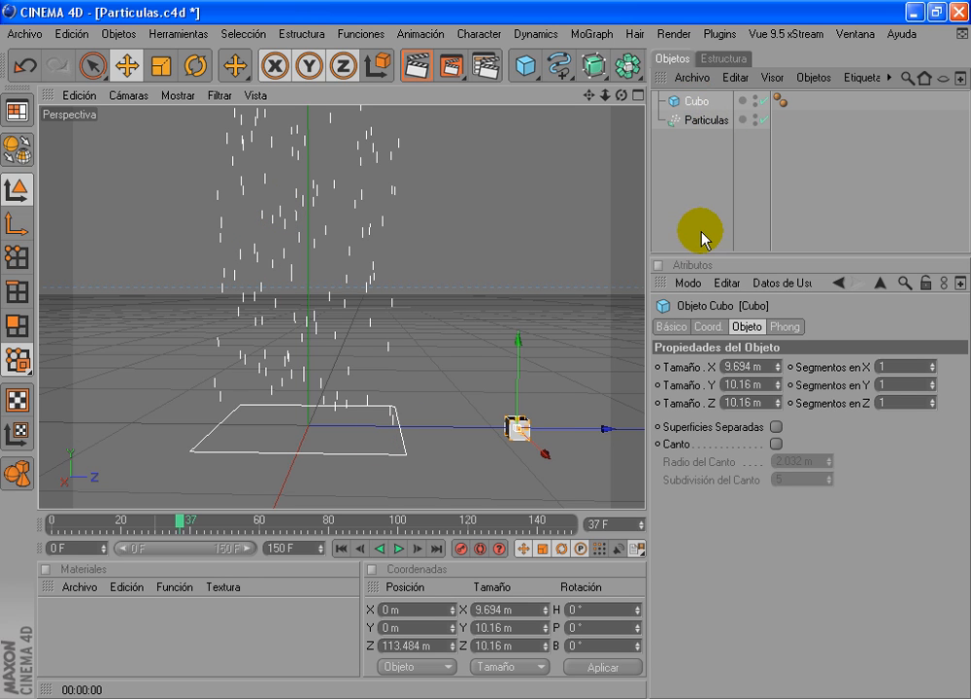
Step: Delete the cube, select the Particulas emitter, and undo back to the cube being the emitter's child
{"action": "key", "text": "Delete"}
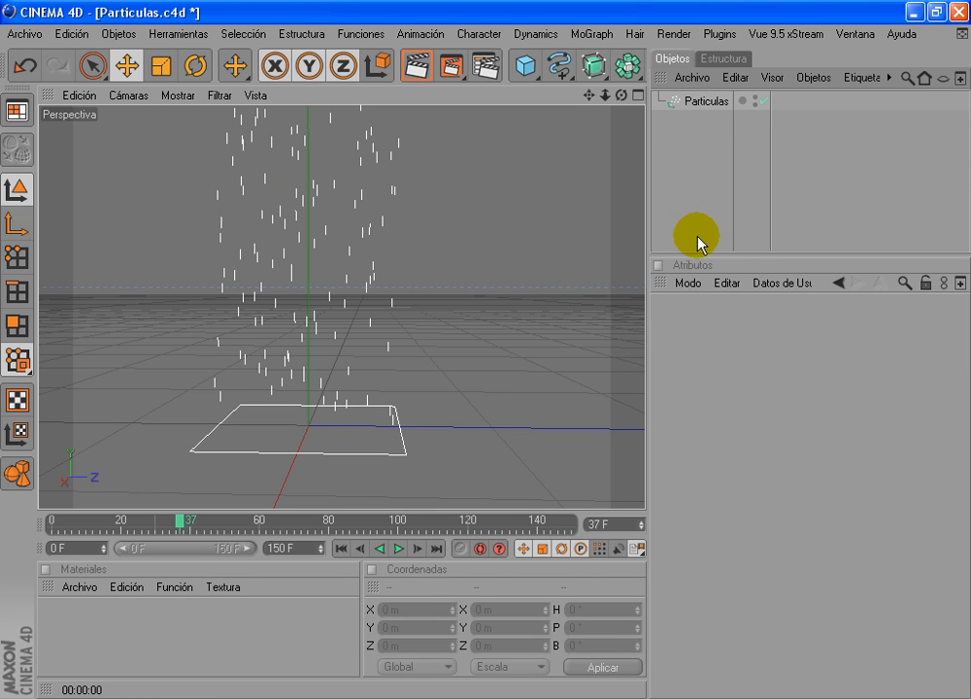
{"action": "left_click", "coordinate": [695, 101]}
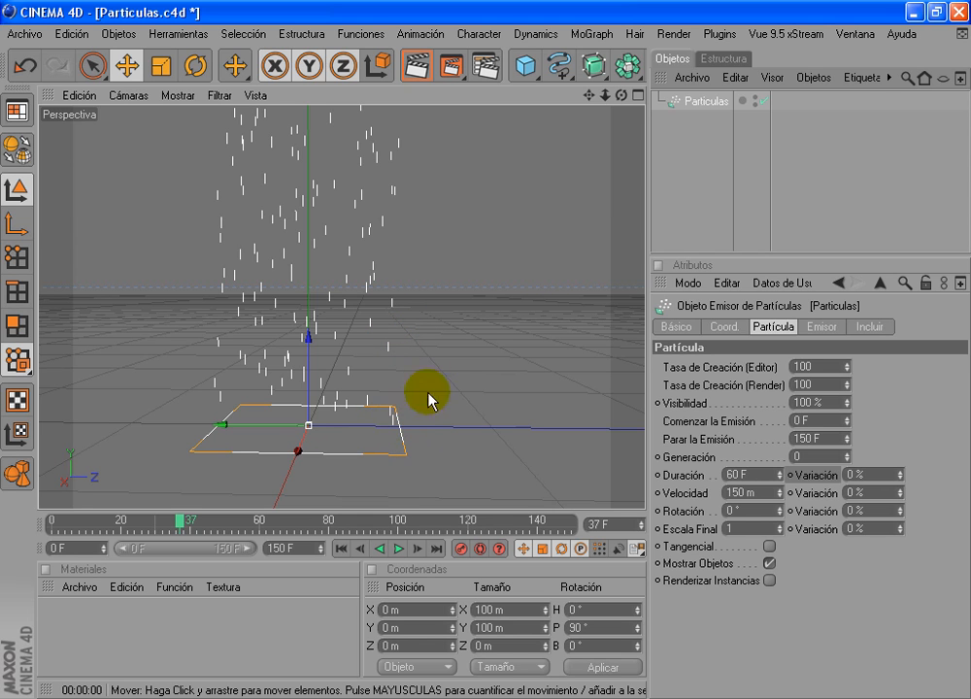
{"action": "key", "text": "ctrl+z"}
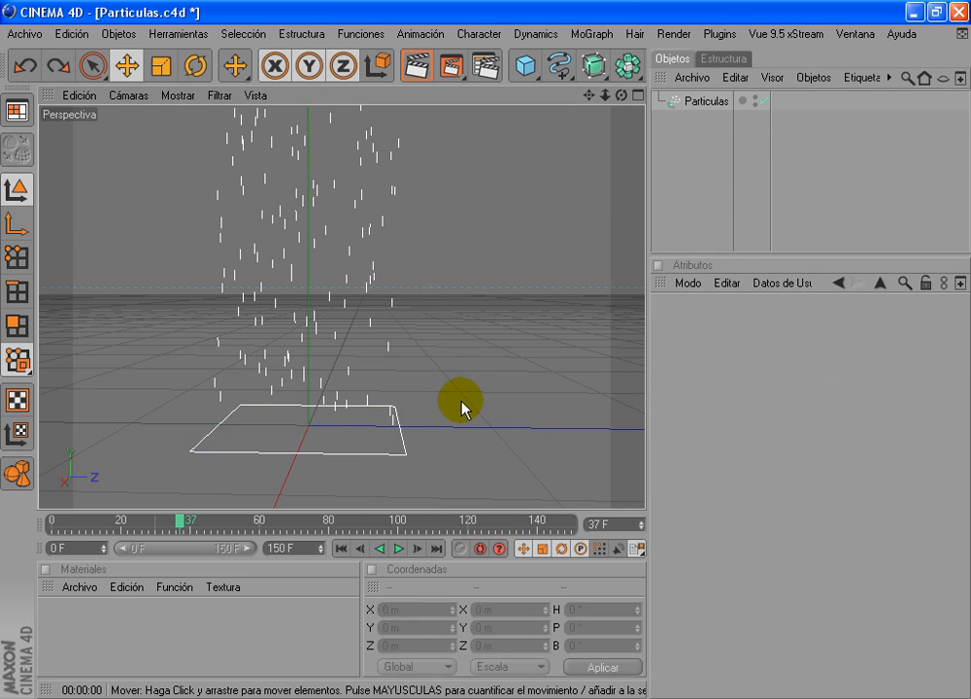
{"action": "key", "text": "ctrl+z"}
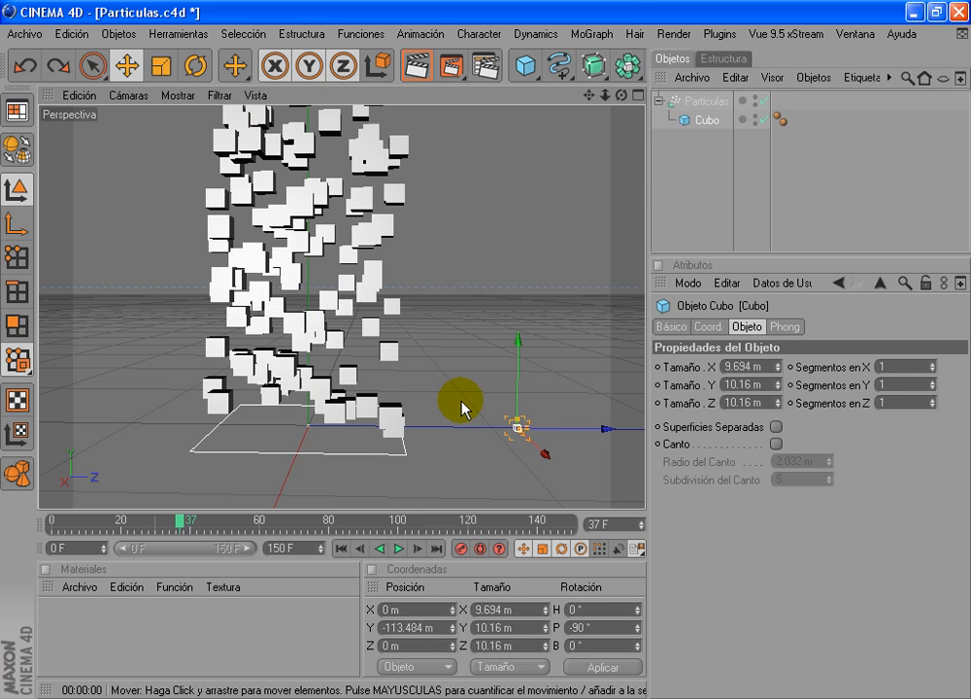
Step: Set the Particulas emitter's Escala Final to 2 and play the animation to frame 76
{"action": "left_click", "coordinate": [691, 101]}
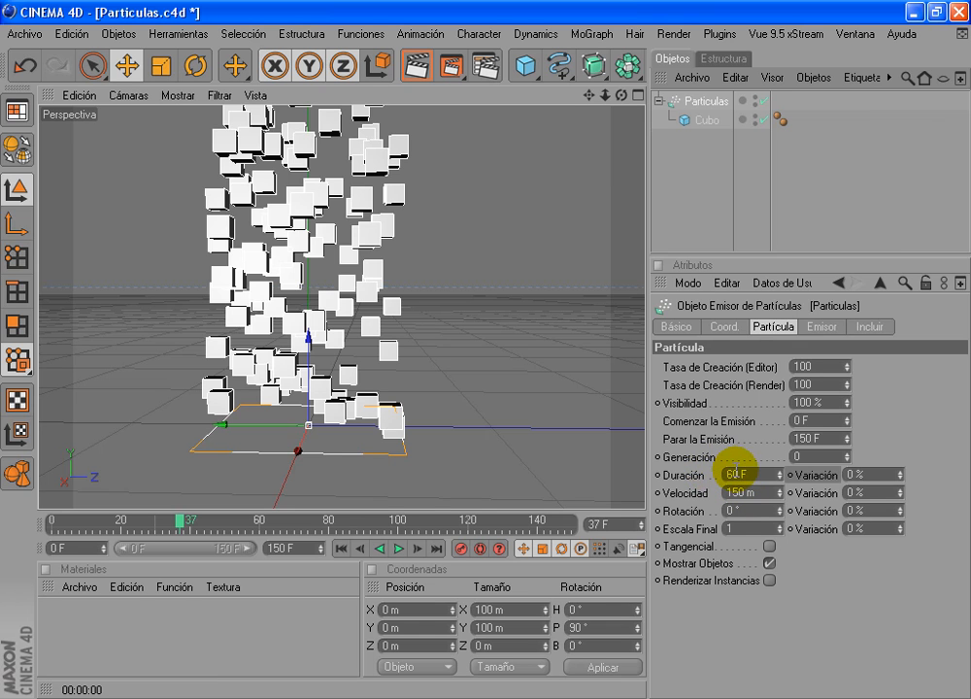
{"action": "left_click", "coordinate": [729, 529]}
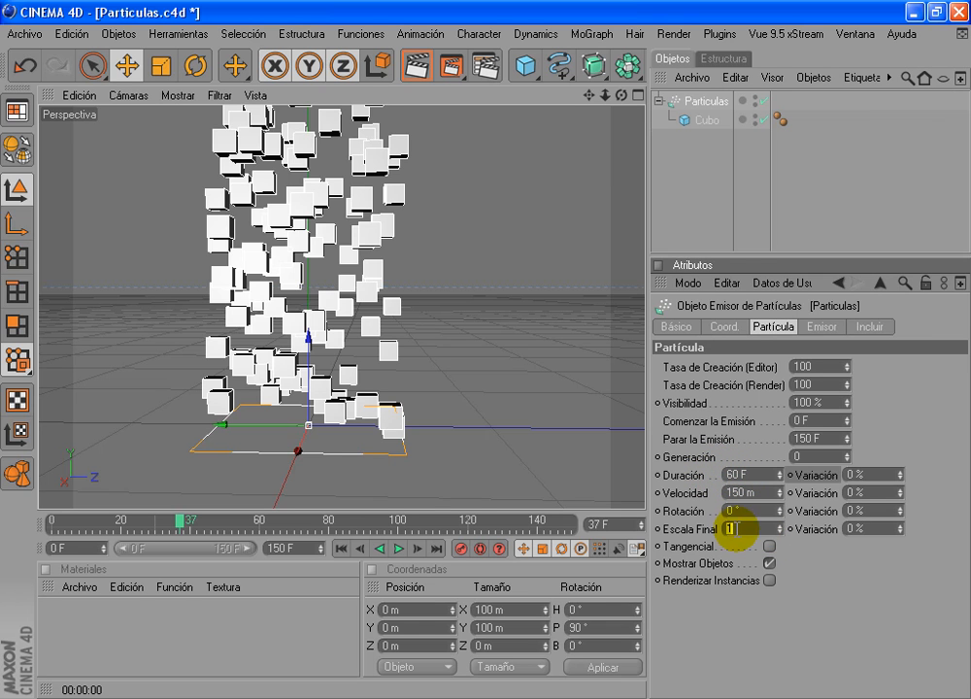
{"action": "type", "text": "2"}
{"action": "middle_click_drag", "start_coordinate": [442, 256], "coordinate": [442, 304], "text": "alt"}
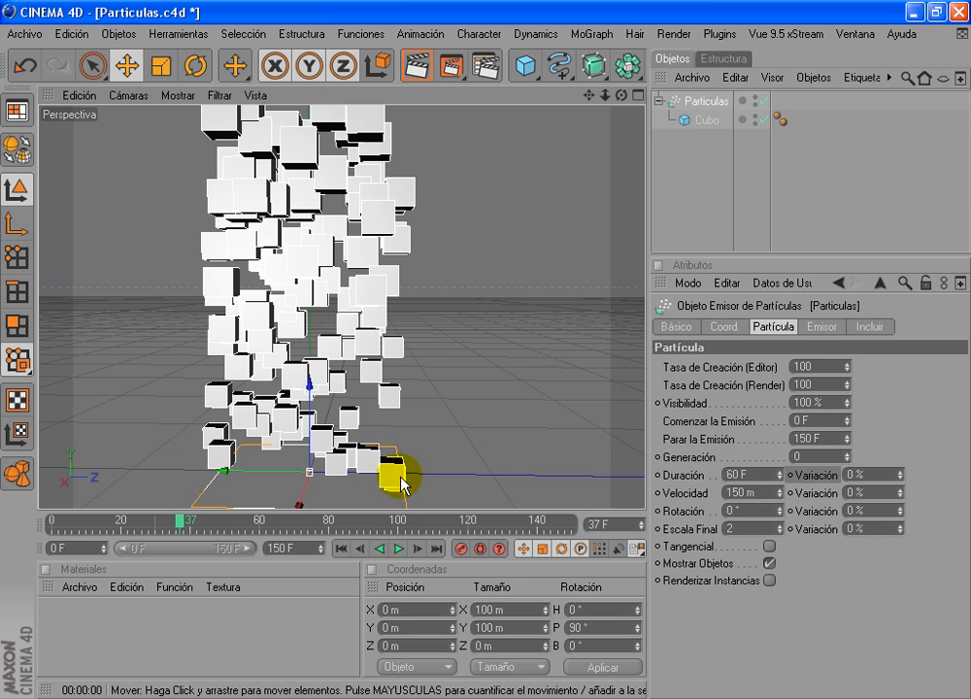
{"action": "left_click", "coordinate": [399, 549]}
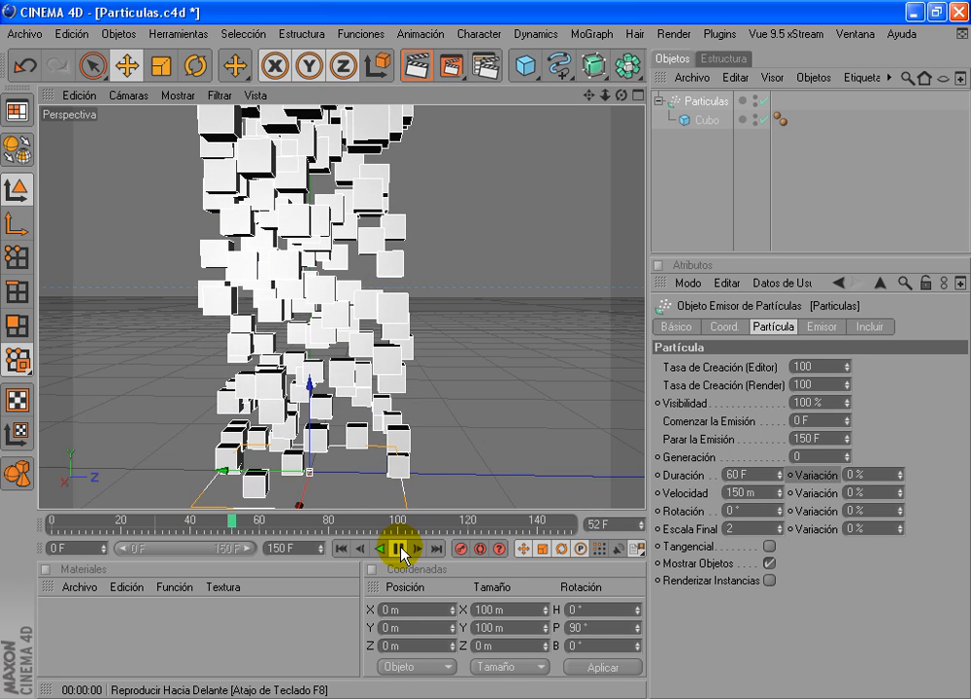
{"action": "left_click", "coordinate": [401, 554]}
Step: Set the emitter's Escala Final to 3 and play the animation to frame 123 with the whole particle column in view
{"action": "left_click", "coordinate": [747, 527]}
{"action": "key", "text": "Return"}
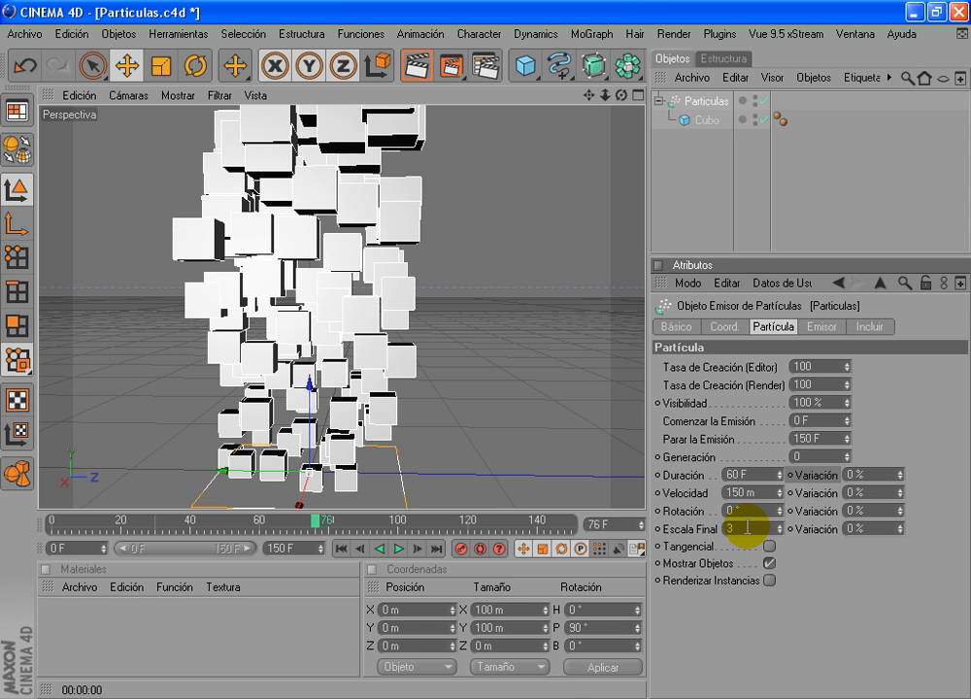
{"action": "right_click_drag", "start_coordinate": [501, 417], "coordinate": [466, 355], "text": "alt"}
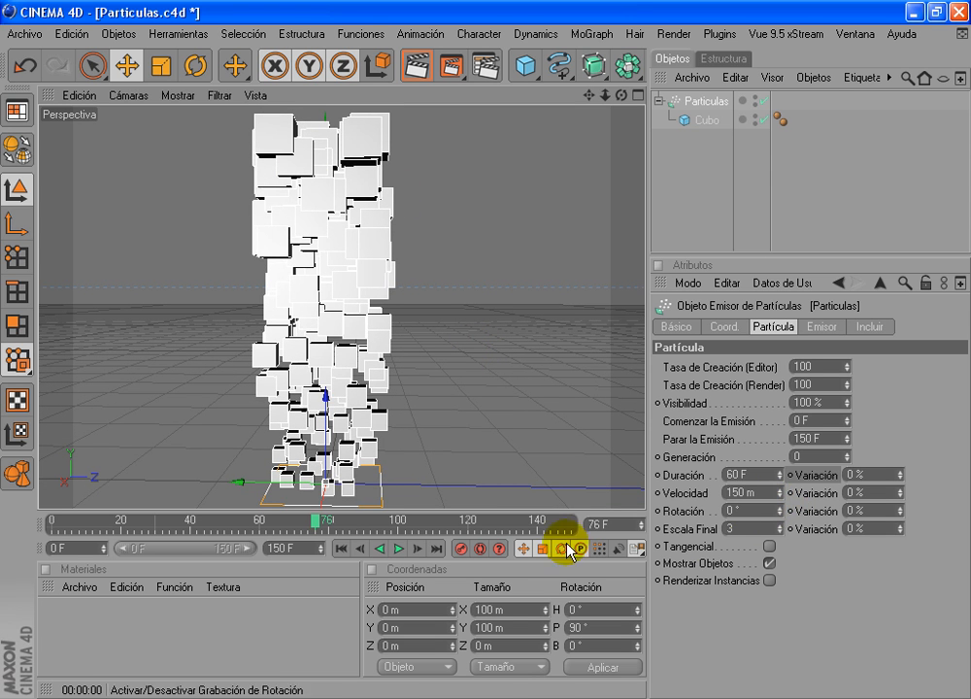
{"action": "left_click", "coordinate": [398, 549]}
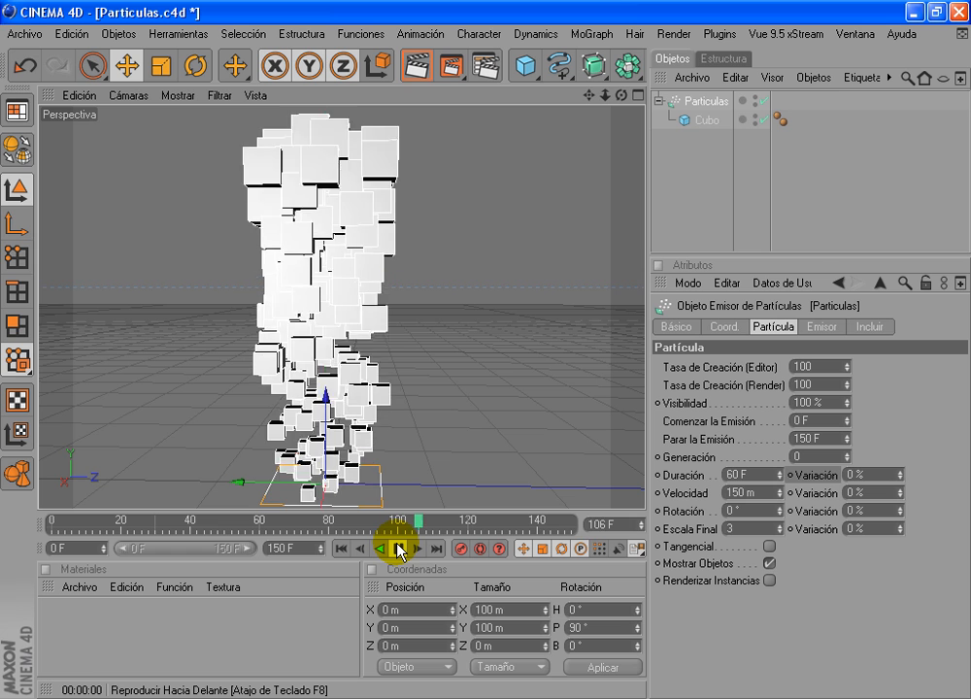
{"action": "left_click", "coordinate": [398, 549]}
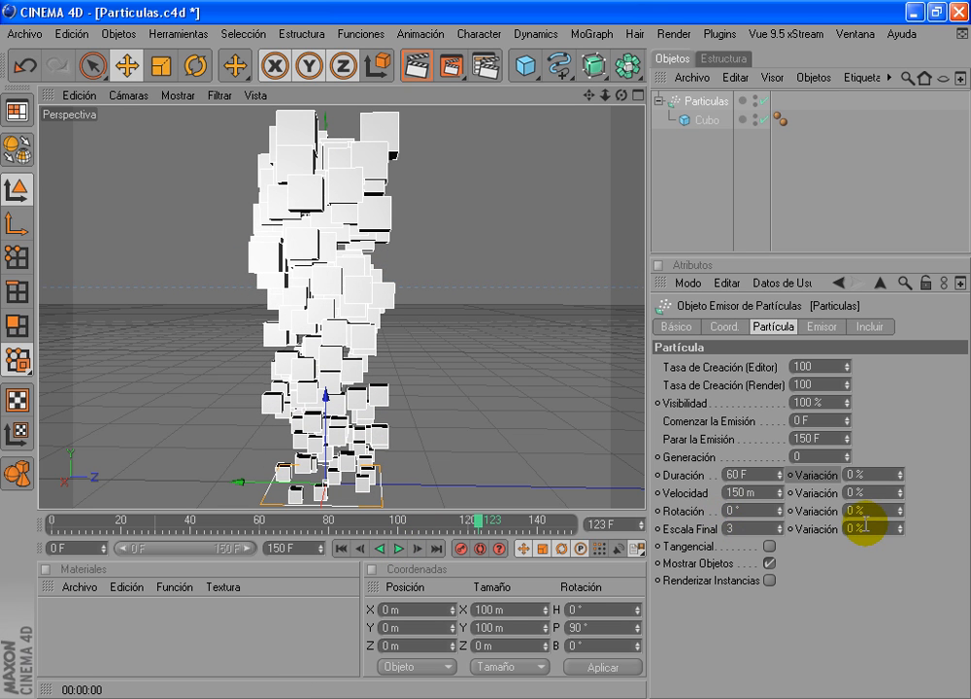
Step: Delete the cube from the Particulas emitter's hierarchy and reselect the emitter
{"action": "left_click", "coordinate": [701, 198]}
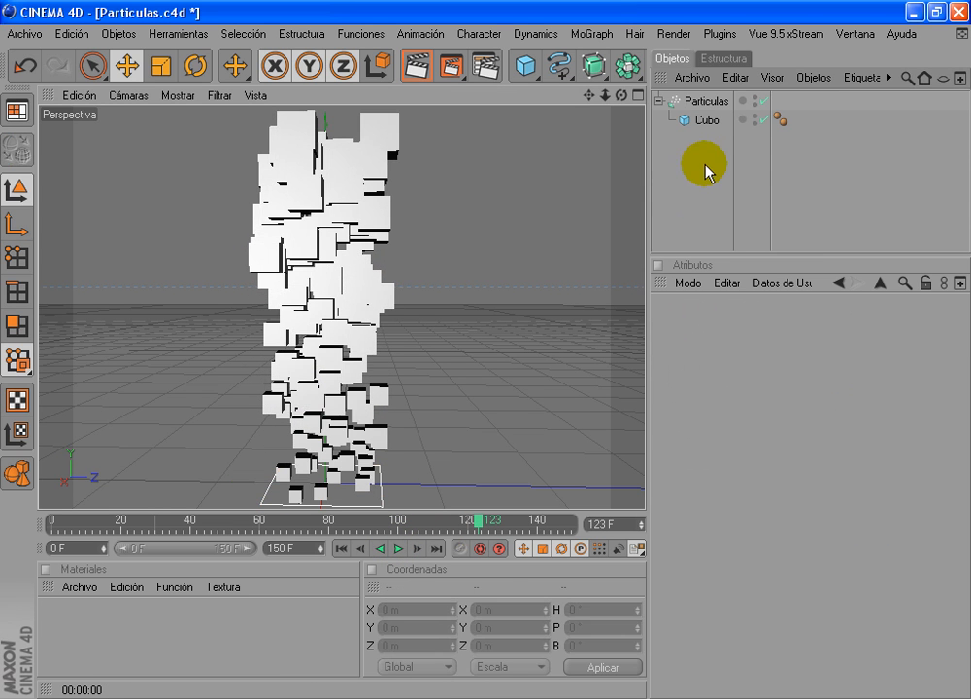
{"action": "left_click", "coordinate": [693, 99]}
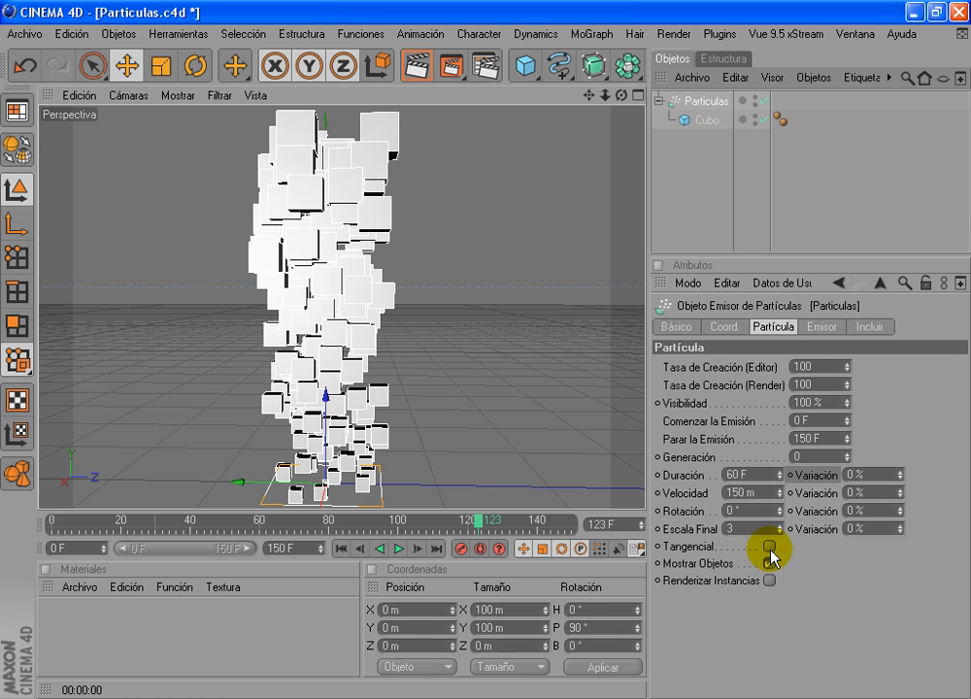
{"action": "left_click", "coordinate": [708, 120]}
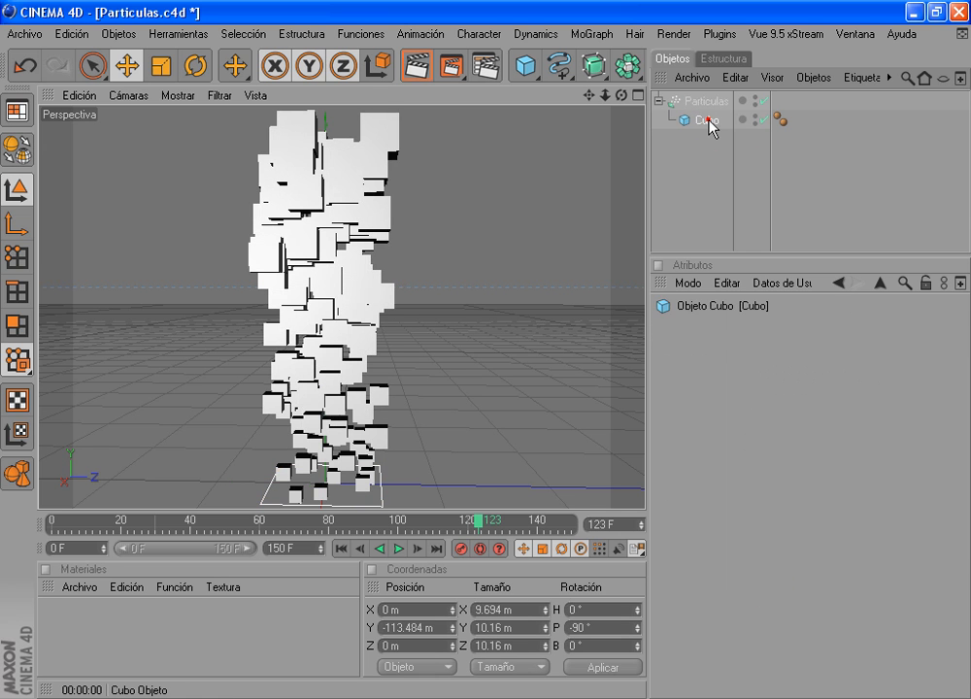
{"action": "right_click", "coordinate": [707, 123]}
{"action": "left_click", "coordinate": [736, 165]}
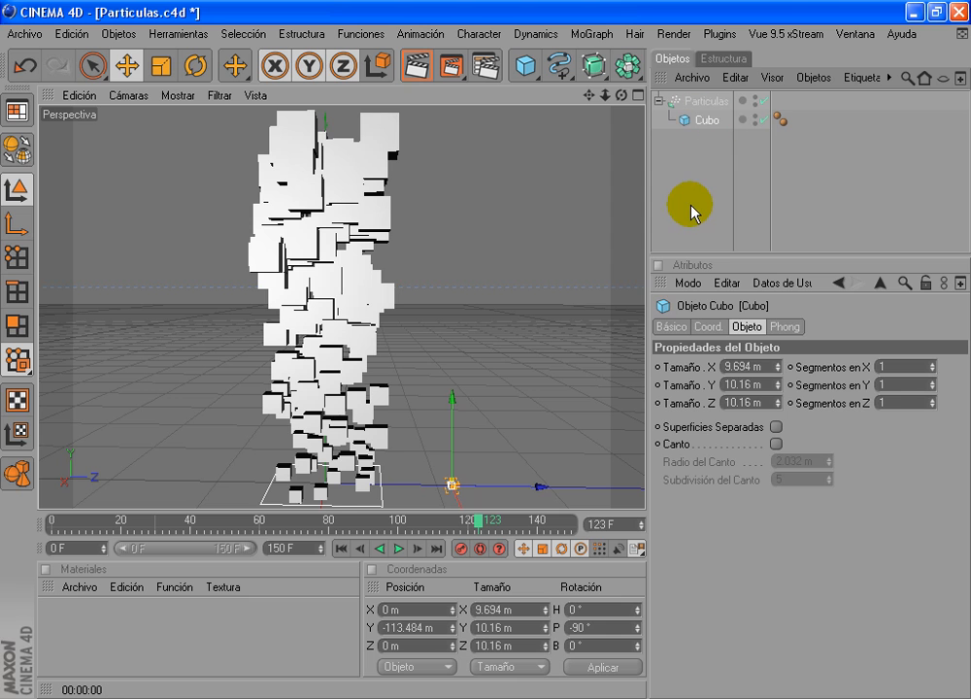
{"action": "key", "text": "Delete"}
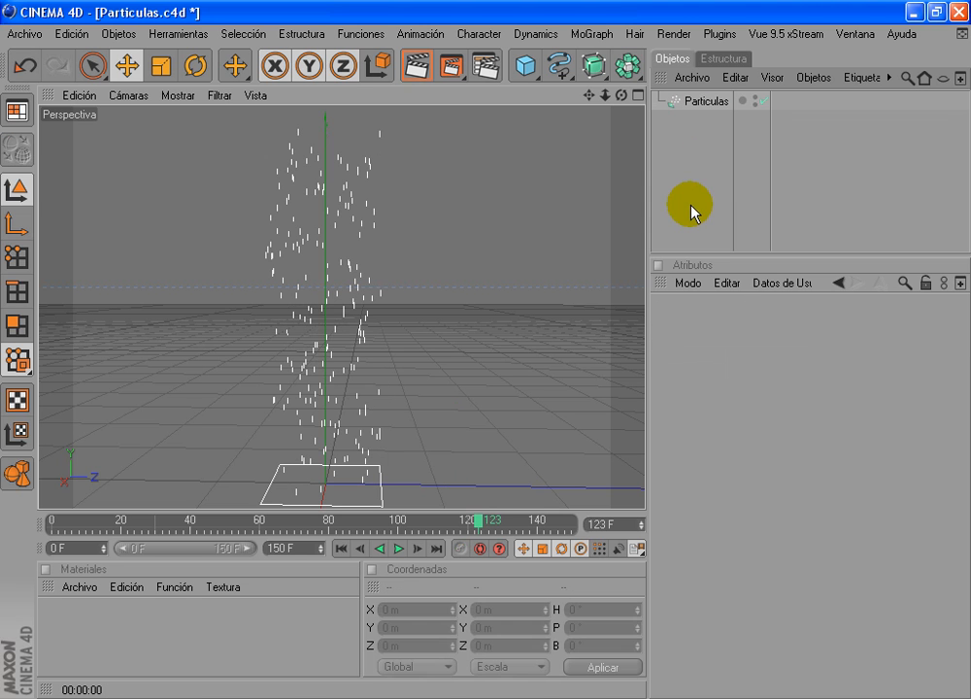
{"action": "left_click", "coordinate": [705, 101]}
Step: Play the animation of the line particles to frame 99 and return to the first frame
{"action": "left_click_drag", "start_coordinate": [413, 412], "coordinate": [394, 416], "text": "alt"}
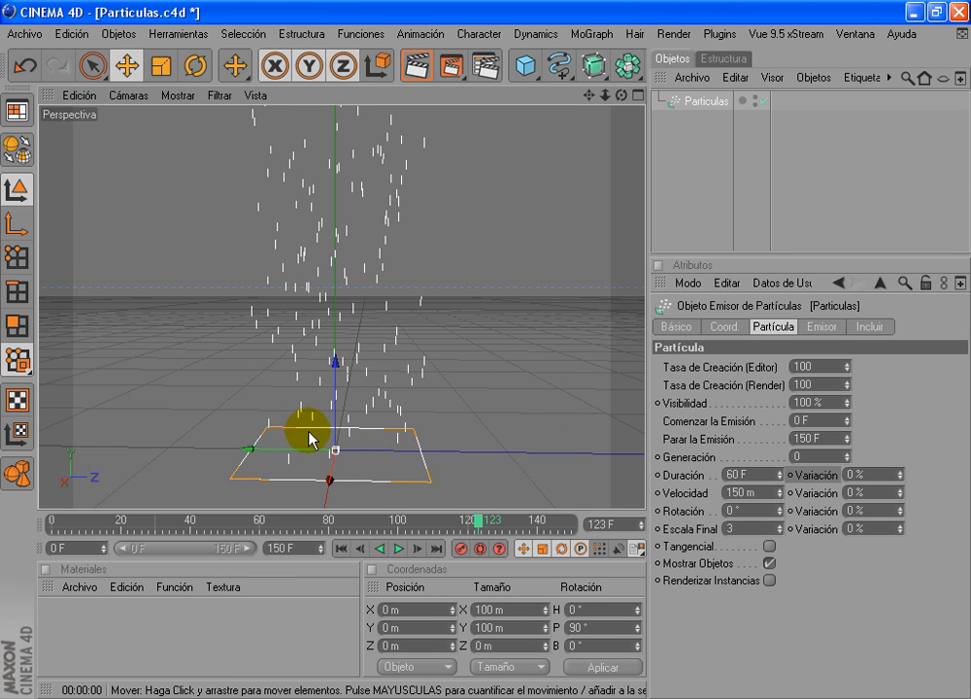
{"action": "key", "text": "F8"}
{"action": "left_click", "coordinate": [771, 549]}
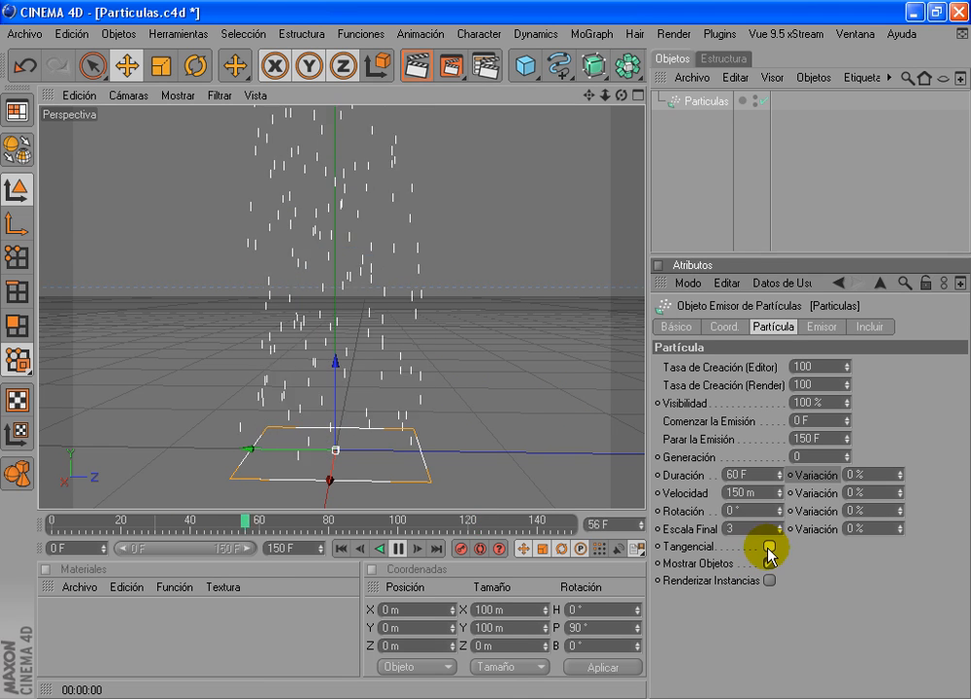
{"action": "left_click", "coordinate": [397, 549]}
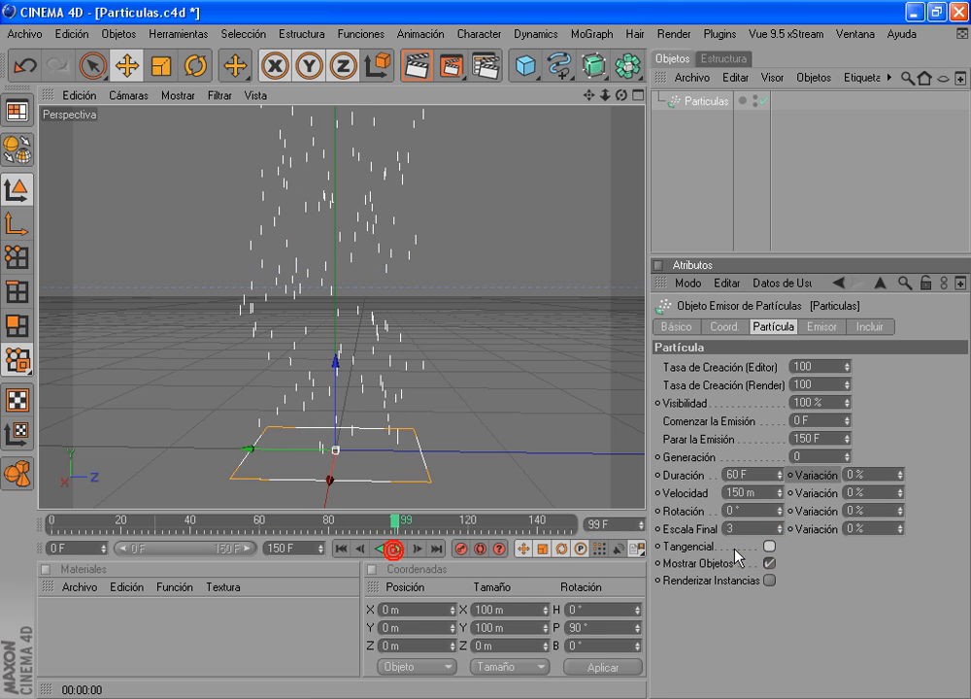
{"action": "left_click", "coordinate": [345, 550]}
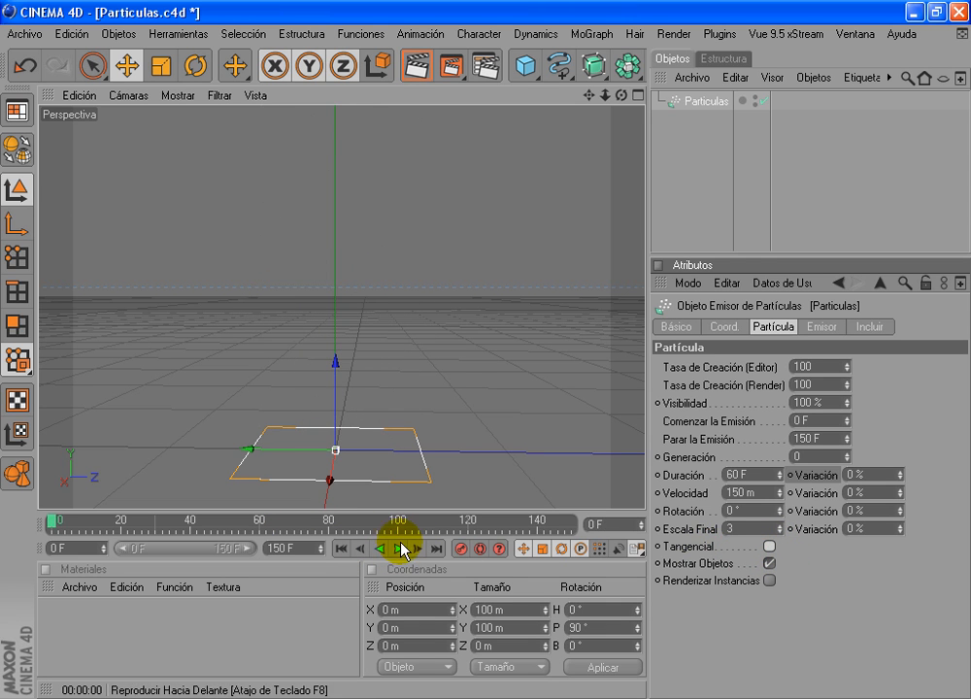
Step: Read the help entry for the emitter's Tangencial option and close the help window
{"action": "left_click", "coordinate": [687, 547]}
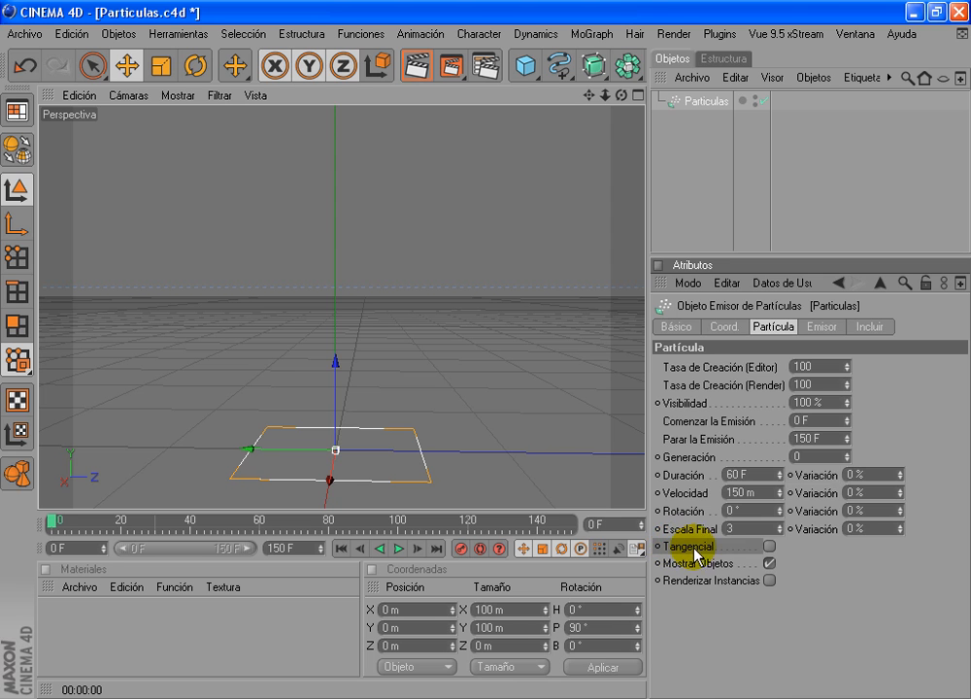
{"action": "right_click", "coordinate": [692, 552]}
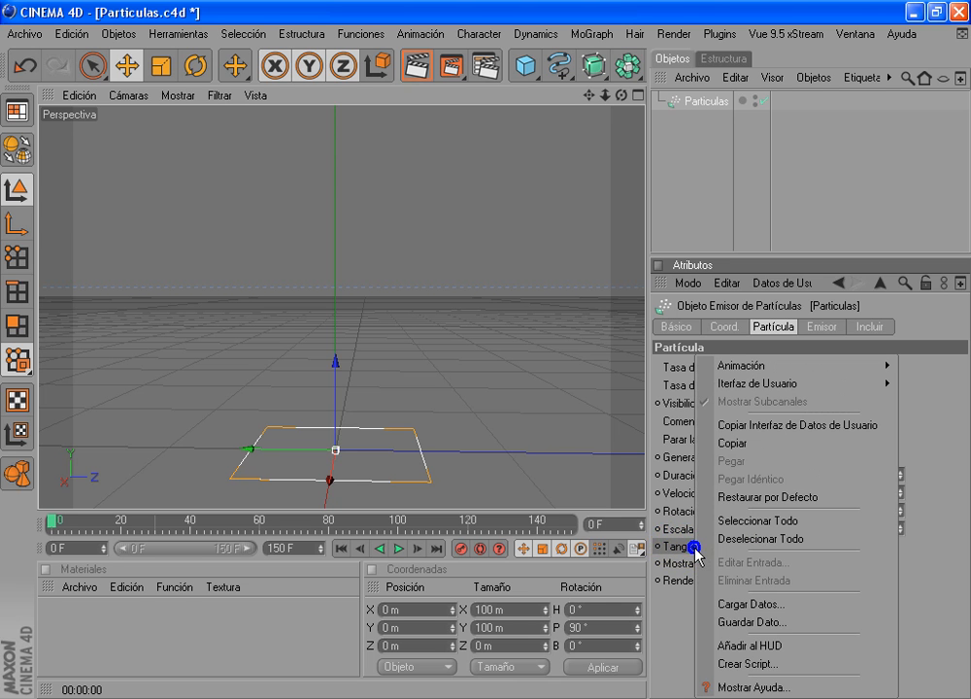
{"action": "left_click", "coordinate": [756, 687]}
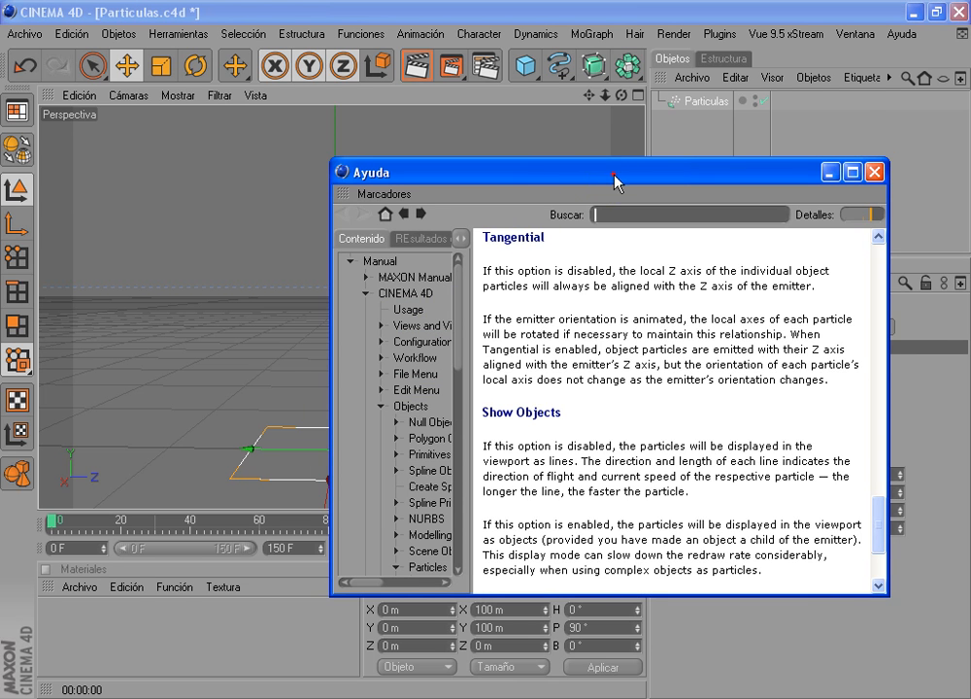
{"action": "left_click_drag", "start_coordinate": [614, 173], "coordinate": [583, 131]}
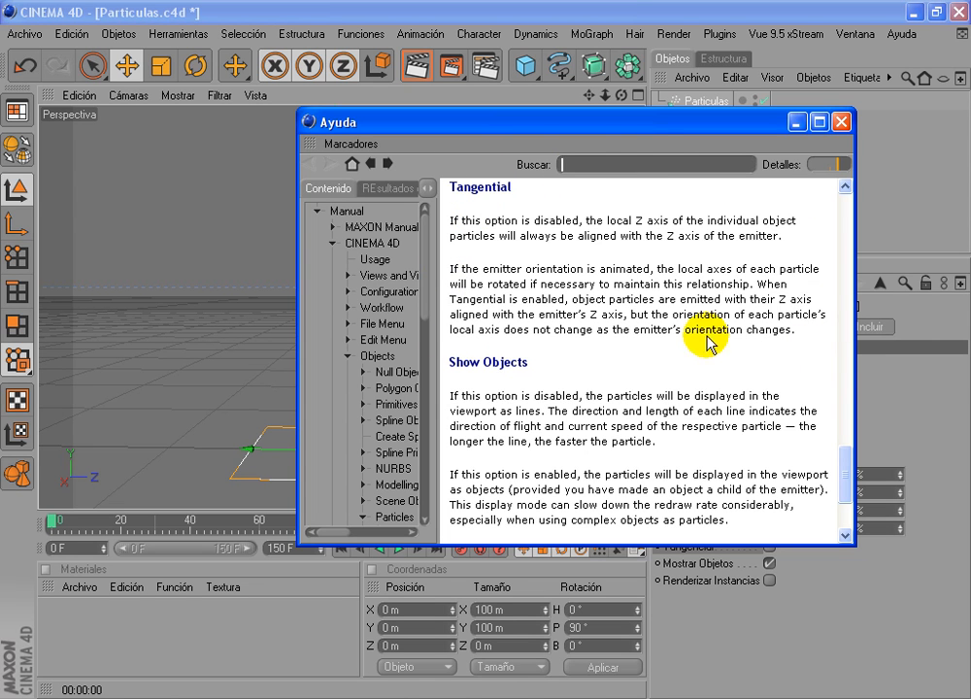
{"action": "left_click", "coordinate": [841, 121]}
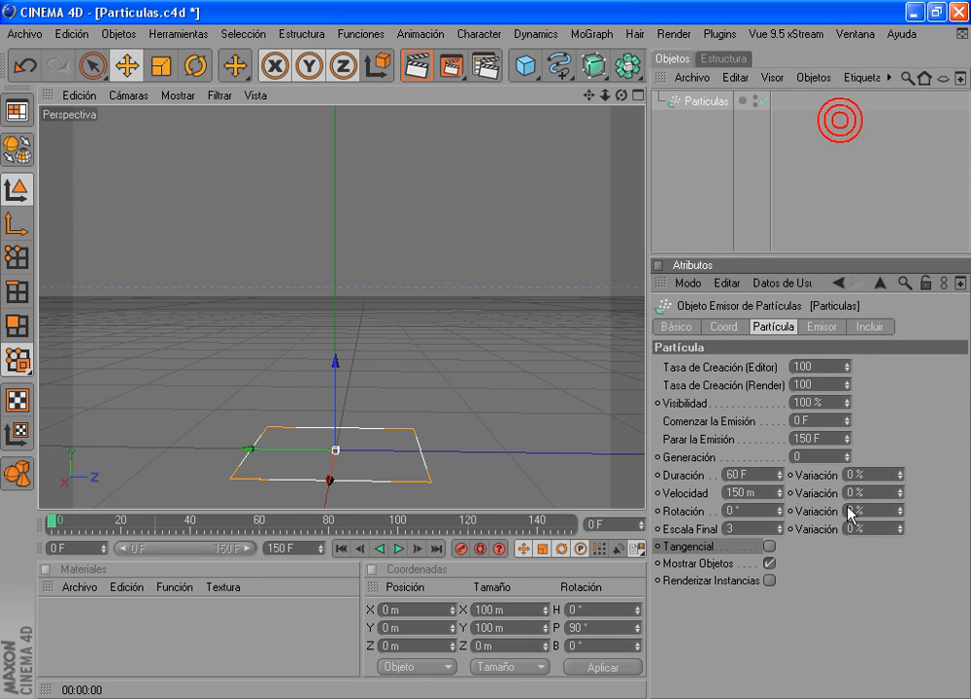
Step: Undo the cube's deletion, play the animation to frame 32, and reselect the Particulas emitter
{"action": "left_click", "coordinate": [694, 568]}
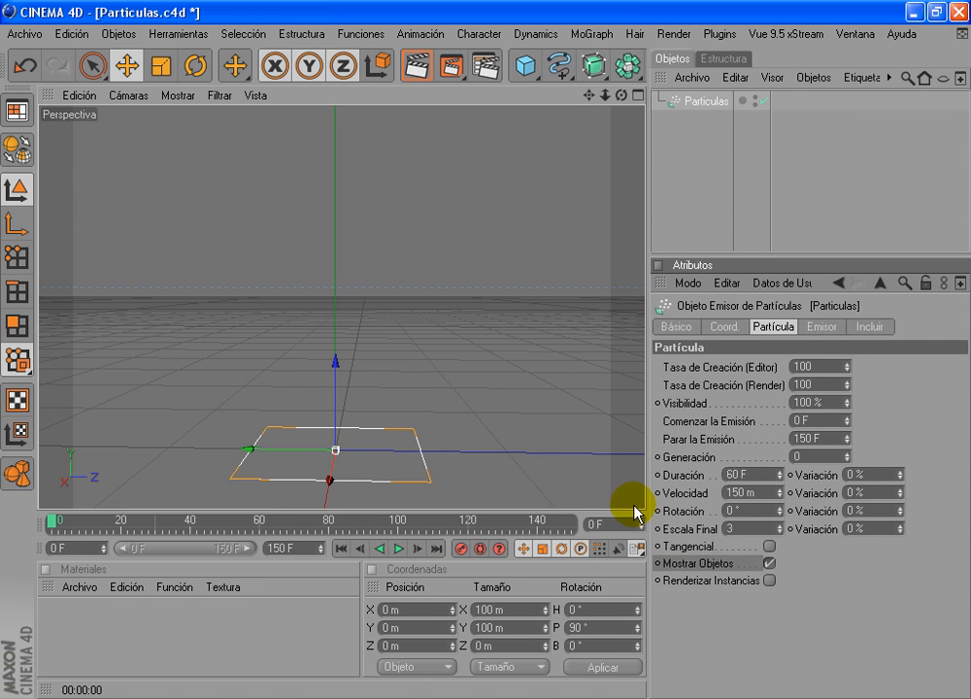
{"action": "left_click", "coordinate": [770, 563]}
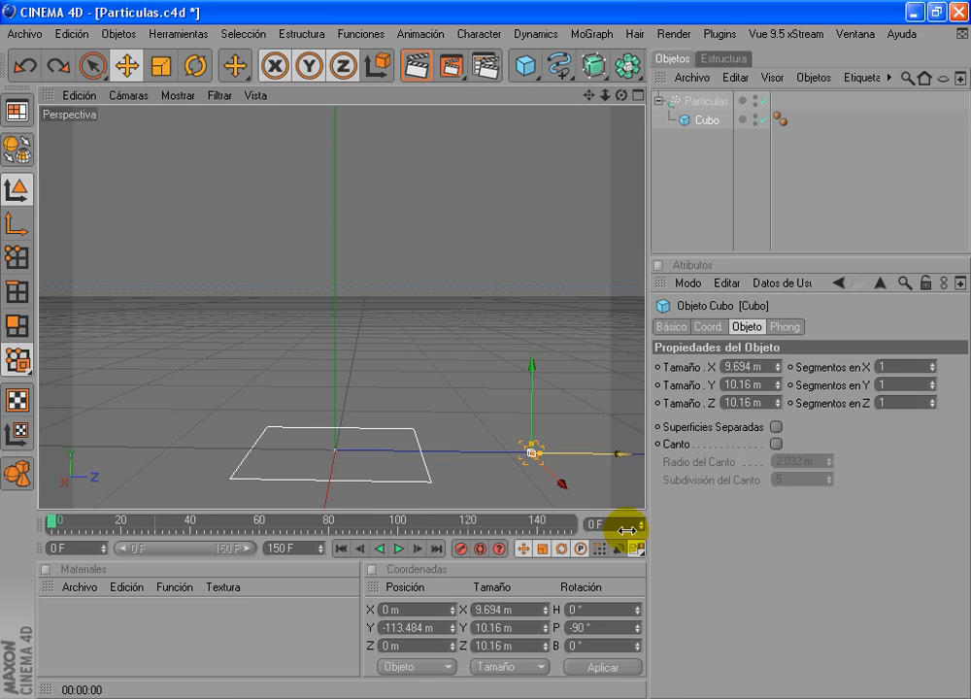
{"action": "left_click", "coordinate": [398, 548]}
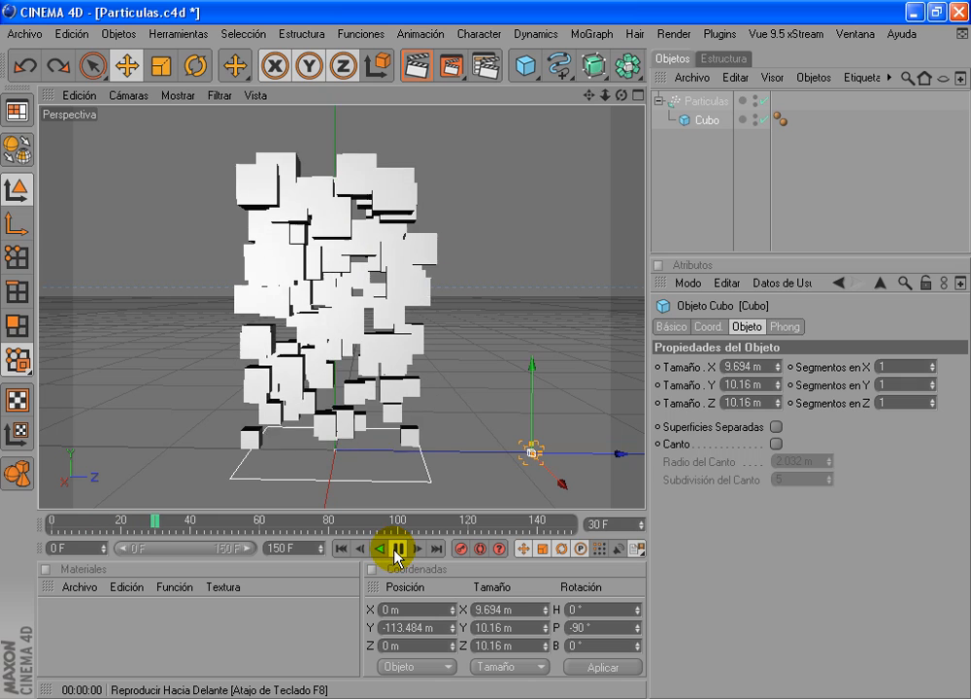
{"action": "left_click", "coordinate": [695, 101]}
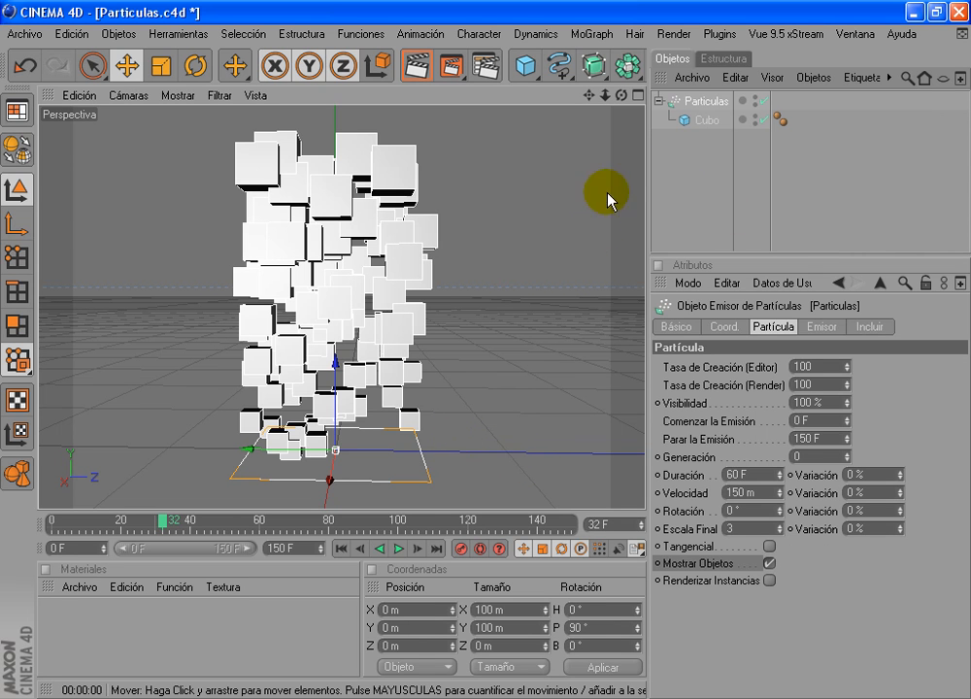
Step: Enable Renderizar Instancias for the Particulas emitter and try a test render
{"action": "left_click", "coordinate": [770, 581]}
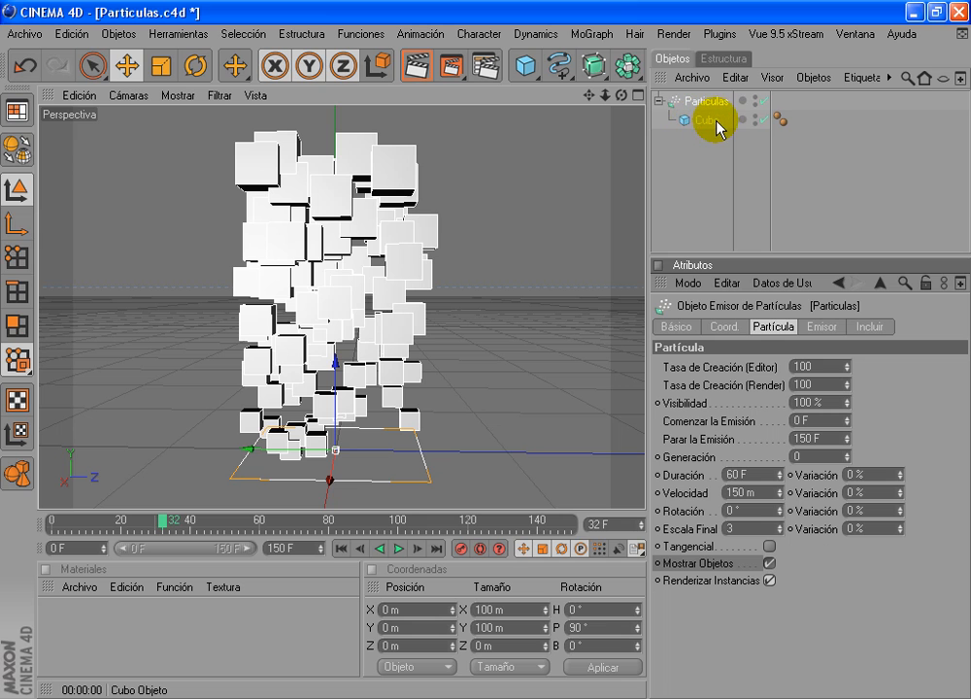
{"action": "left_click", "coordinate": [451, 65]}
{"action": "left_click", "coordinate": [813, 14]}
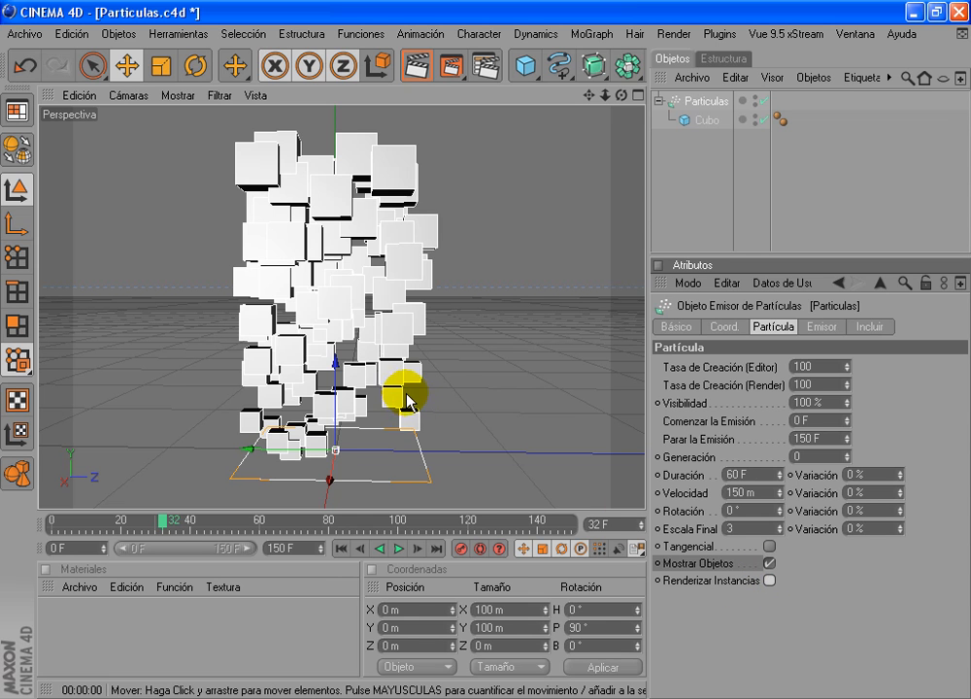
Step: Compare the particle playback with Renderizar Instancias off from the start to frame 41, and with it on, stopping at frame 37
{"action": "left_click", "coordinate": [340, 550]}
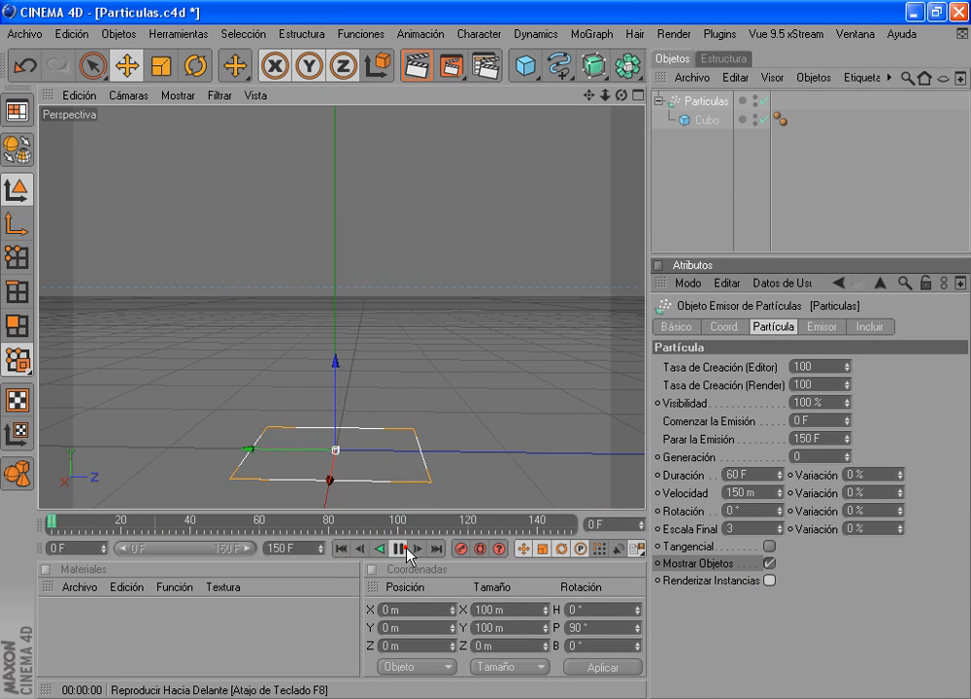
{"action": "left_click", "coordinate": [400, 549]}
{"action": "left_click", "coordinate": [400, 549]}
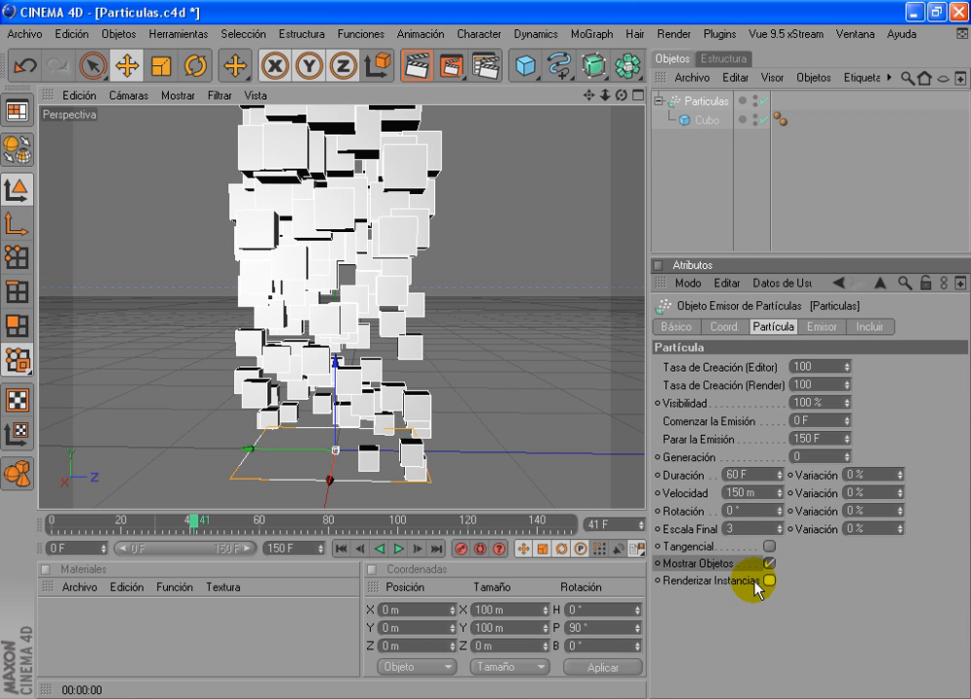
{"action": "left_click", "coordinate": [394, 548]}
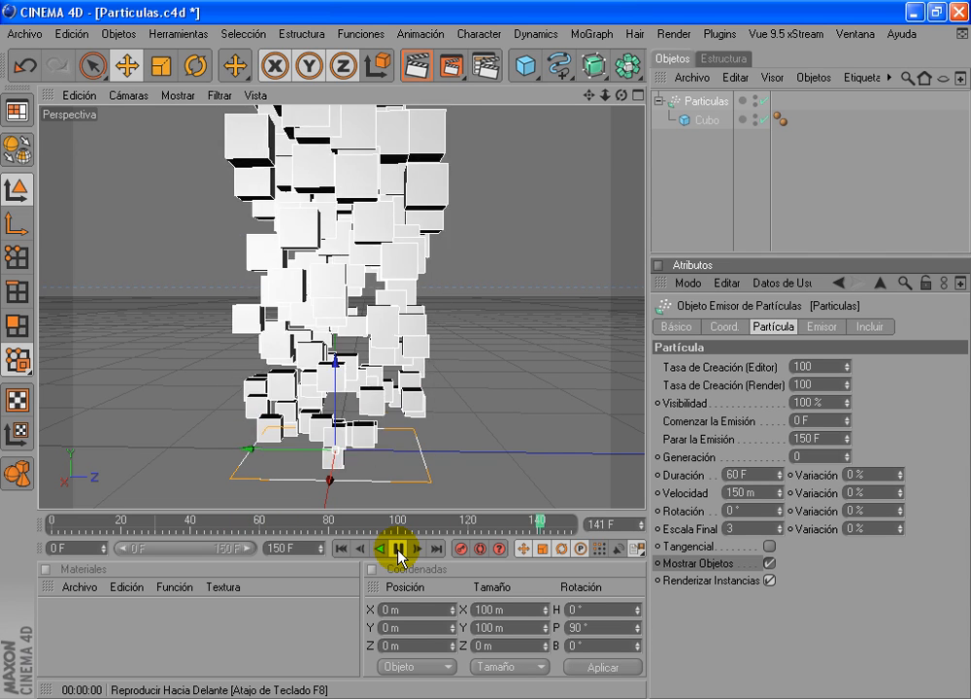
{"action": "left_click", "coordinate": [399, 550]}
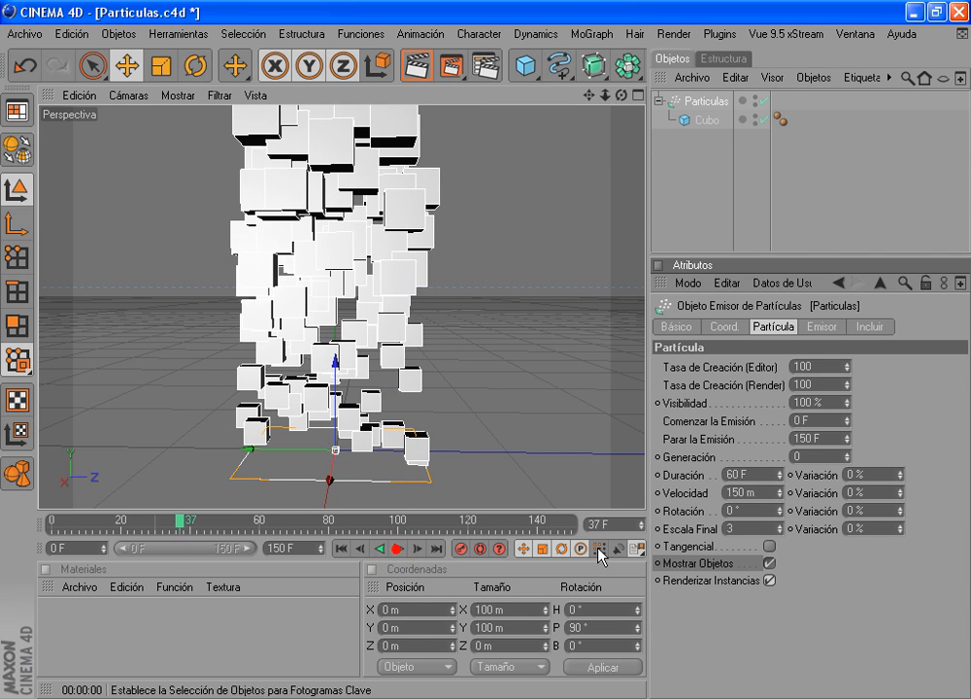
Step: Delete the cube from the emitter's hierarchy and turn off Renderizar Instancias on the Particulas emitter
{"action": "left_click", "coordinate": [702, 117]}
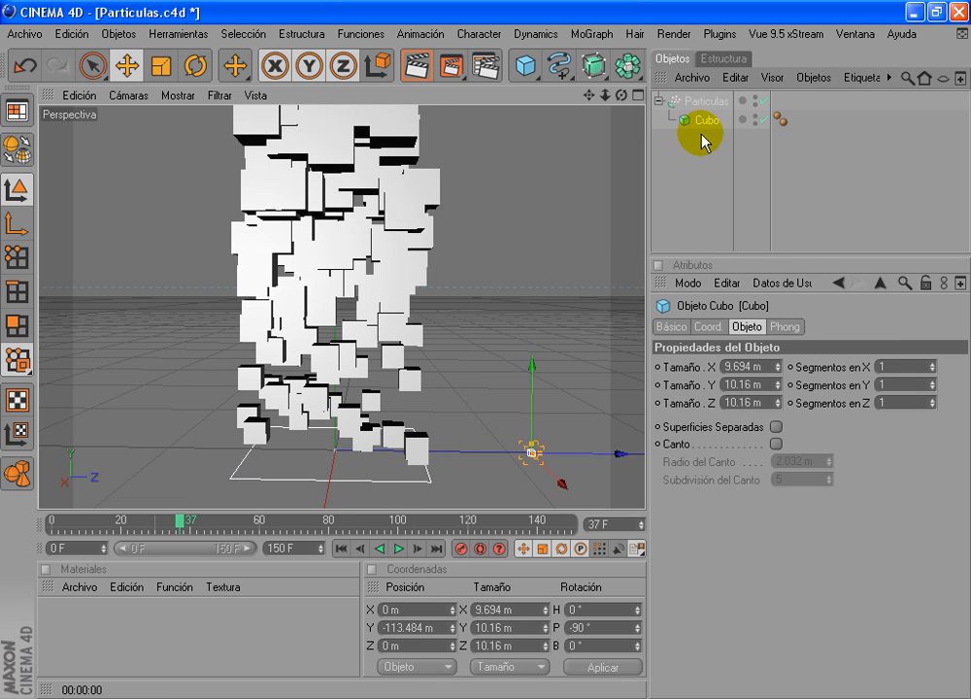
{"action": "right_click", "coordinate": [702, 119]}
{"action": "left_click", "coordinate": [718, 150]}
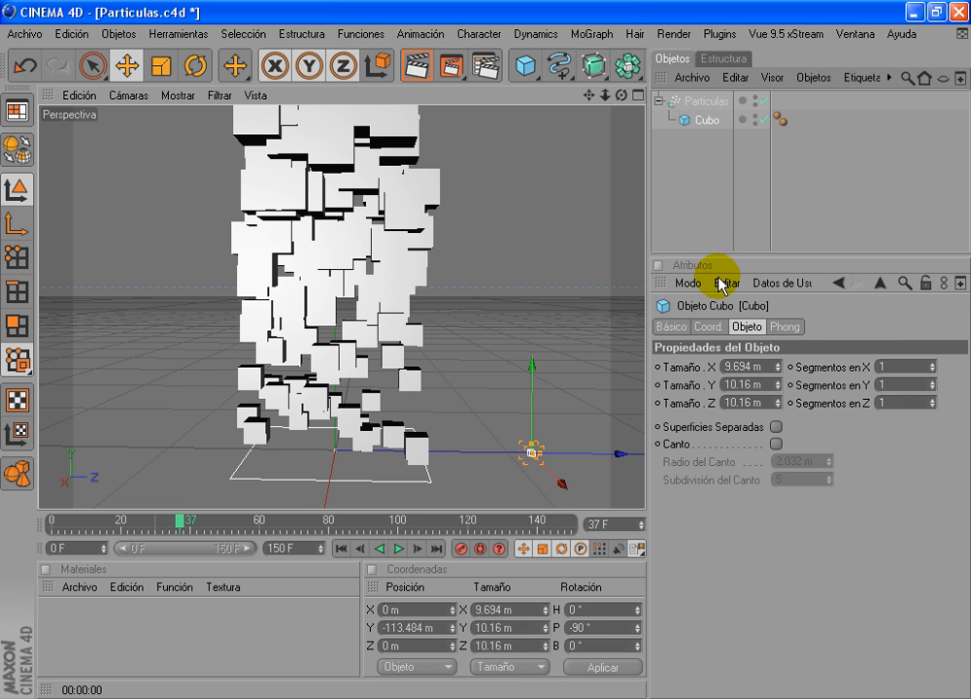
{"action": "key", "text": "Delete"}
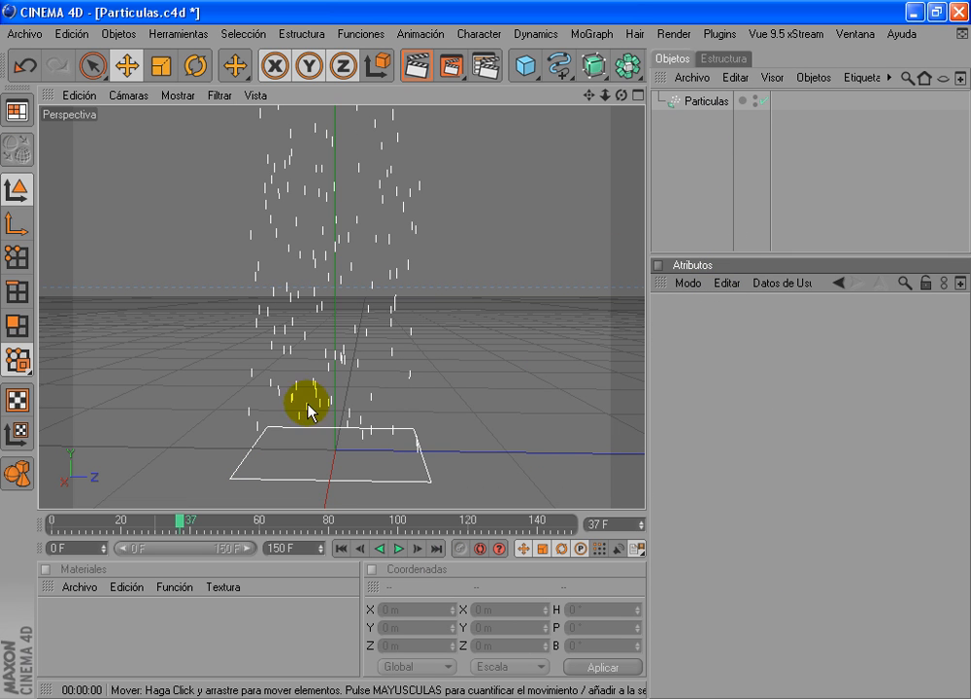
{"action": "left_click", "coordinate": [704, 101]}
{"action": "left_click", "coordinate": [770, 563]}
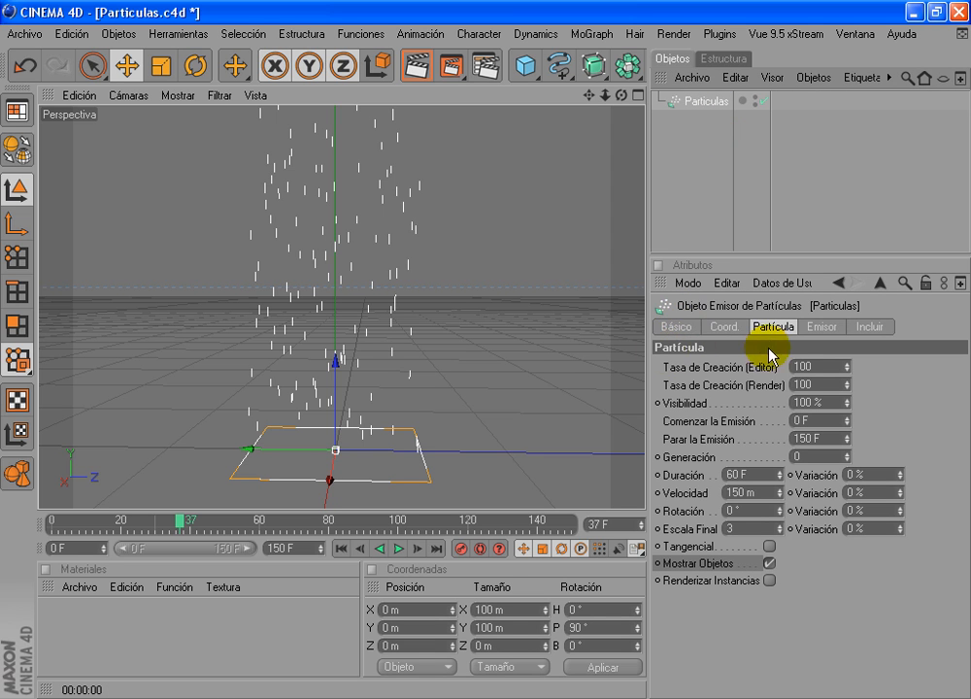
Step: Set the Particulas emitter's Tamaño-X to 200 m and Tamaño-Y to 300 m
{"action": "left_click", "coordinate": [820, 328]}
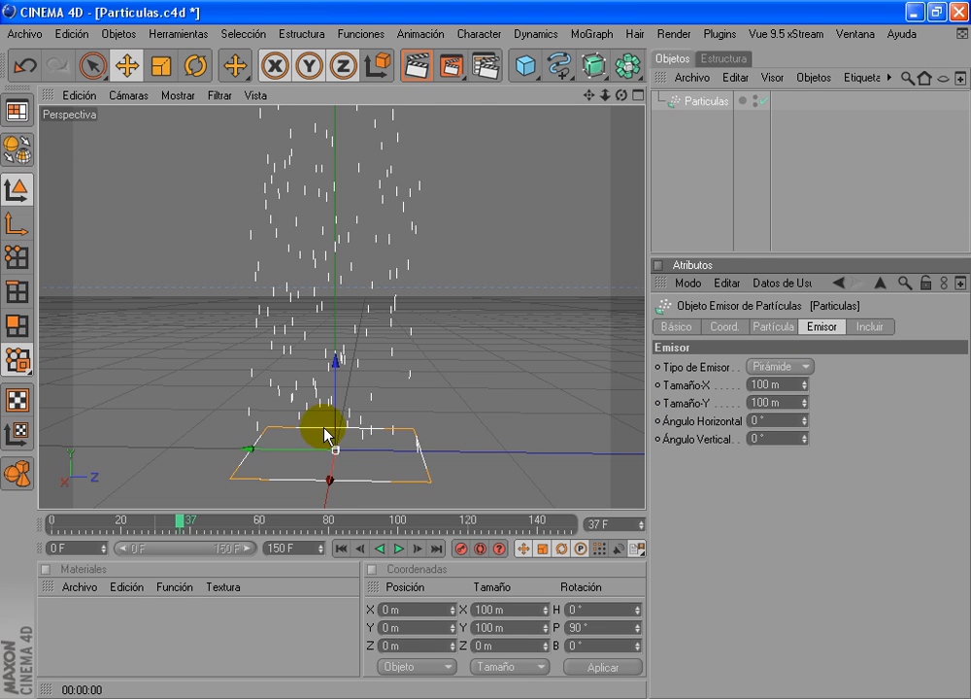
{"action": "middle_click", "coordinate": [418, 398]}
{"action": "key", "text": "super"}
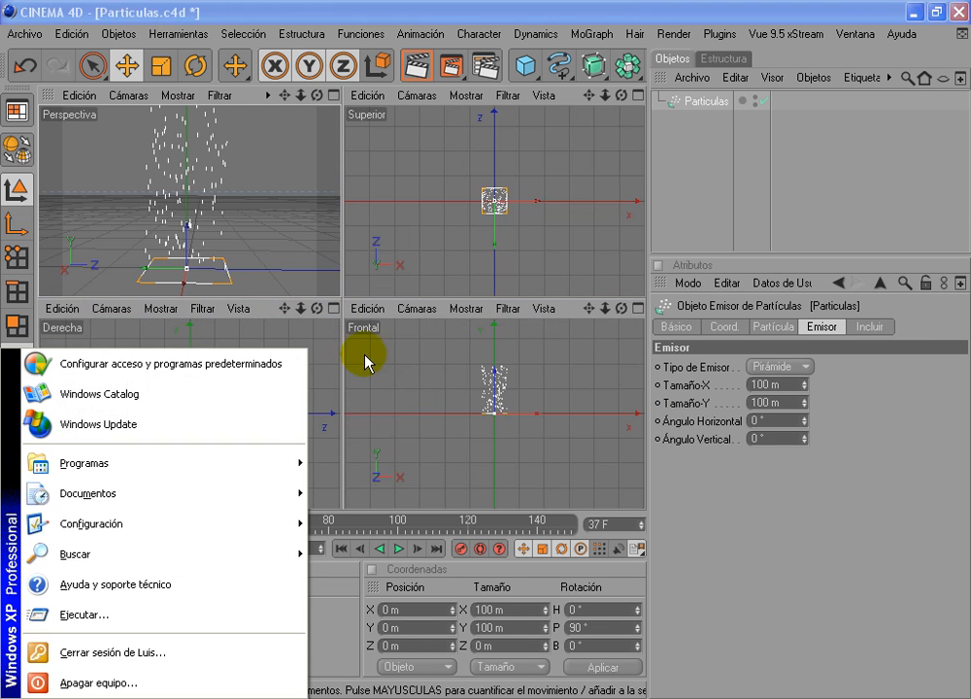
{"action": "middle_click", "coordinate": [245, 234]}
{"action": "middle_click_drag", "start_coordinate": [398, 405], "coordinate": [433, 415], "text": "alt"}
{"action": "right_click_drag", "start_coordinate": [433, 414], "coordinate": [480, 325], "text": "alt"}
{"action": "left_click_drag", "start_coordinate": [481, 325], "coordinate": [492, 345], "text": "alt"}
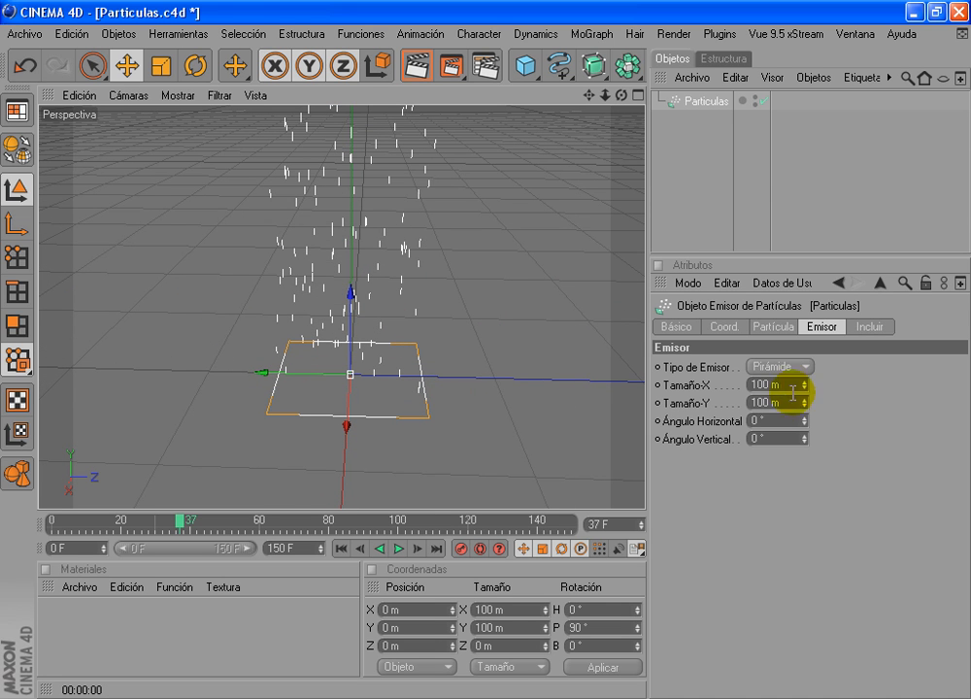
{"action": "left_click", "coordinate": [765, 385]}
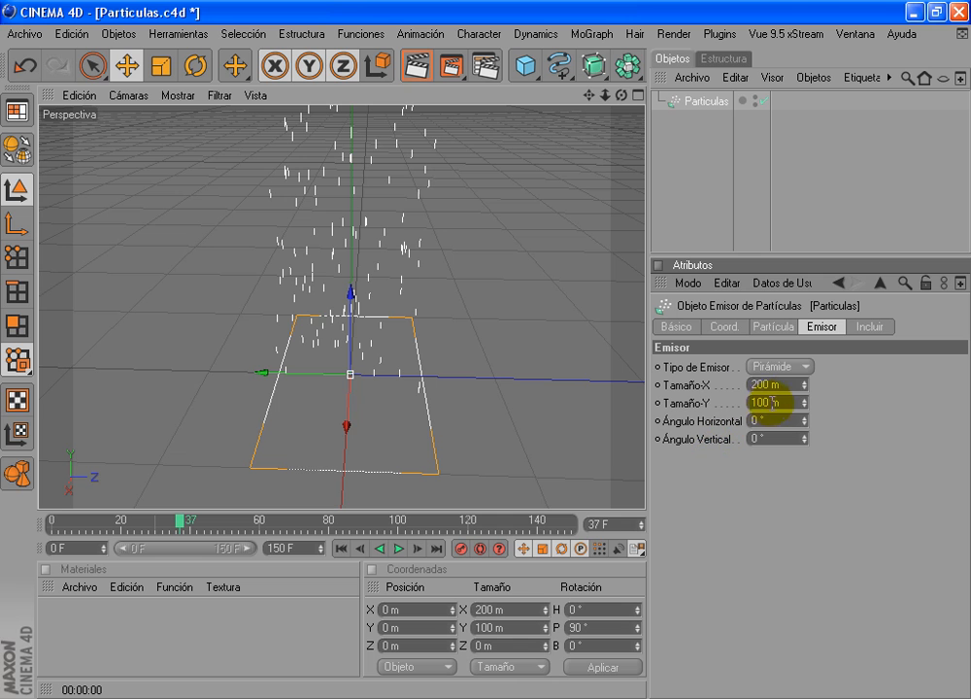
{"action": "type", "text": "300"}
{"action": "key", "text": "Return"}
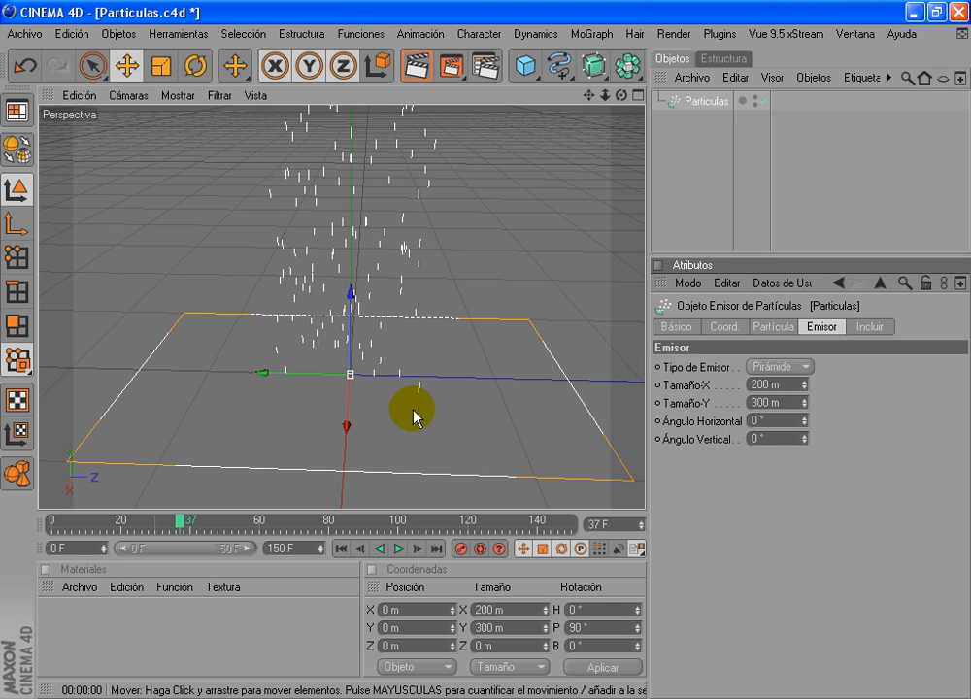
Step: Play the Particulas emitter's particles from the start to frame 52
{"action": "left_click_drag", "start_coordinate": [413, 411], "coordinate": [408, 410], "text": "alt"}
{"action": "right_click_drag", "start_coordinate": [495, 351], "coordinate": [485, 349], "text": "alt"}
{"action": "left_click_drag", "start_coordinate": [439, 349], "coordinate": [442, 357], "text": "alt"}
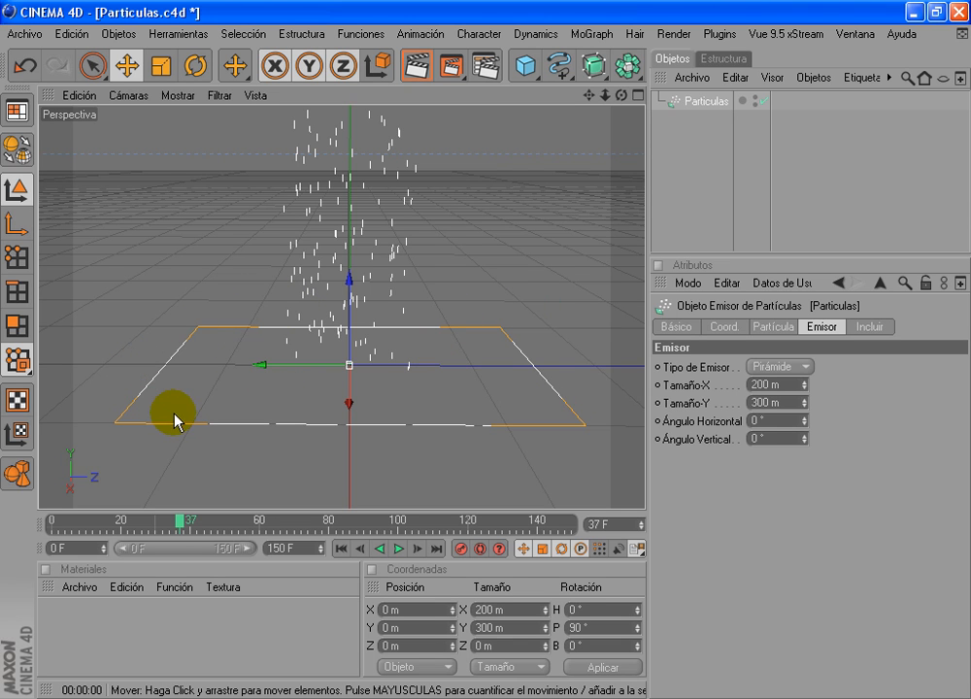
{"action": "left_click", "coordinate": [341, 549]}
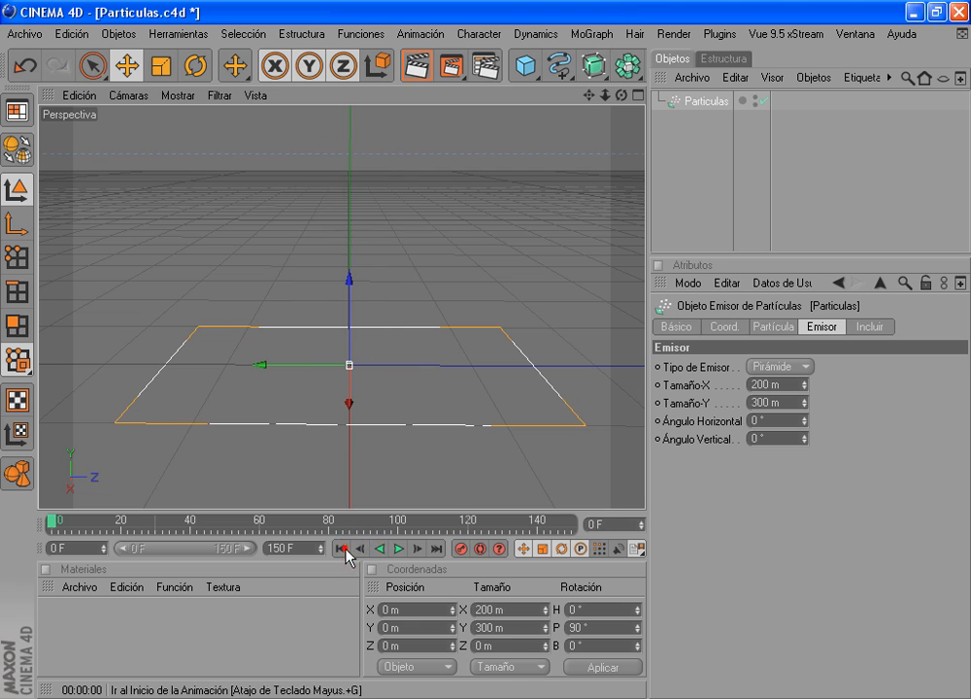
{"action": "left_click", "coordinate": [399, 550]}
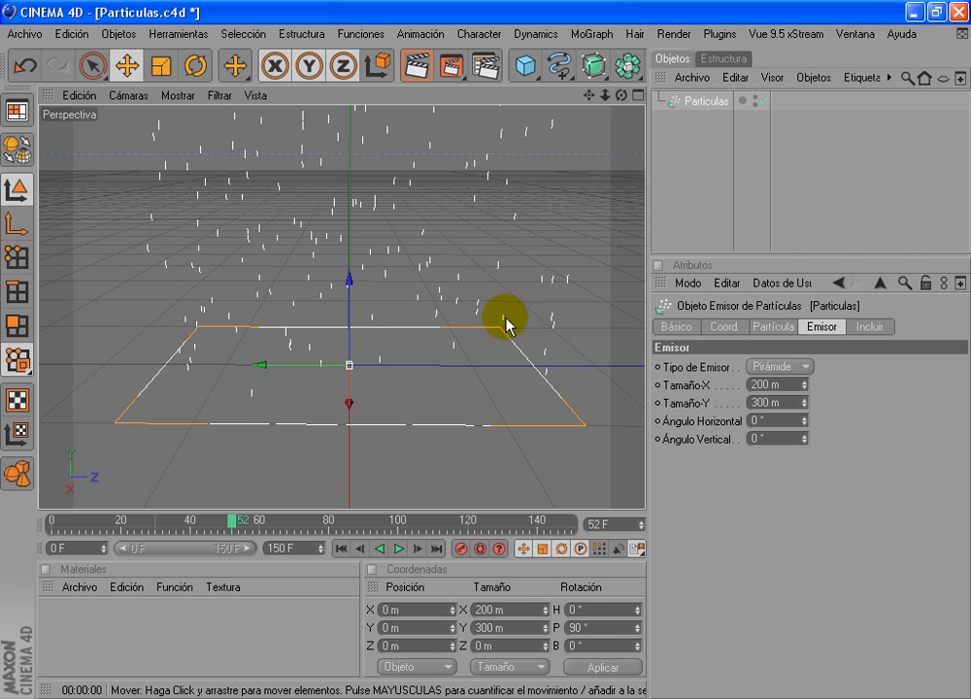
Step: Set the Particulas emitter's Tamaño-Y to 200 m and play the particles from the start, stopping at frame 54
{"action": "left_click", "coordinate": [771, 404]}
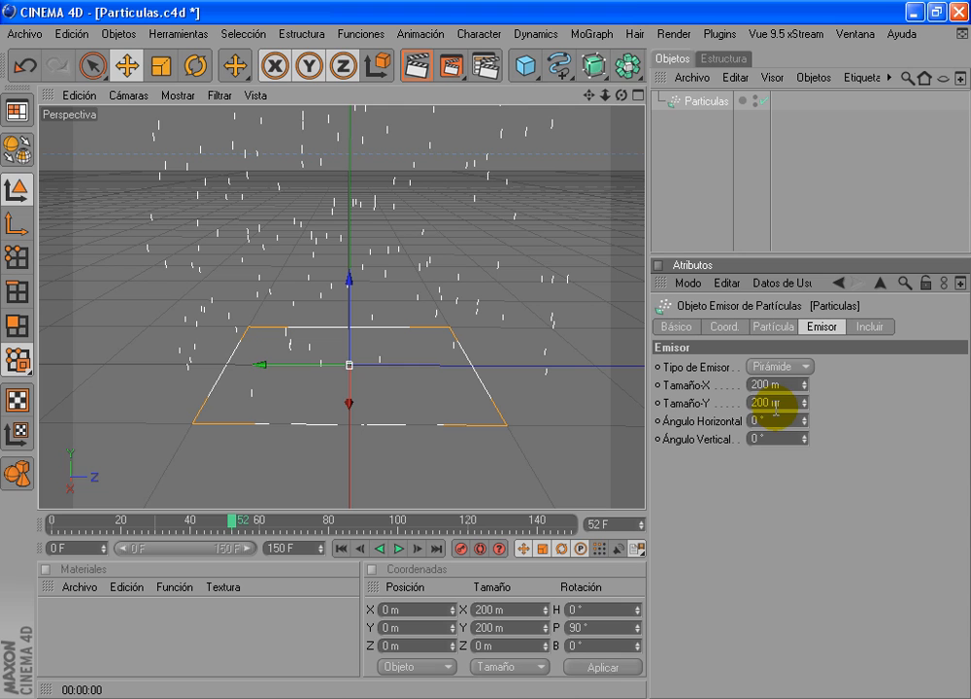
{"action": "left_click", "coordinate": [342, 549]}
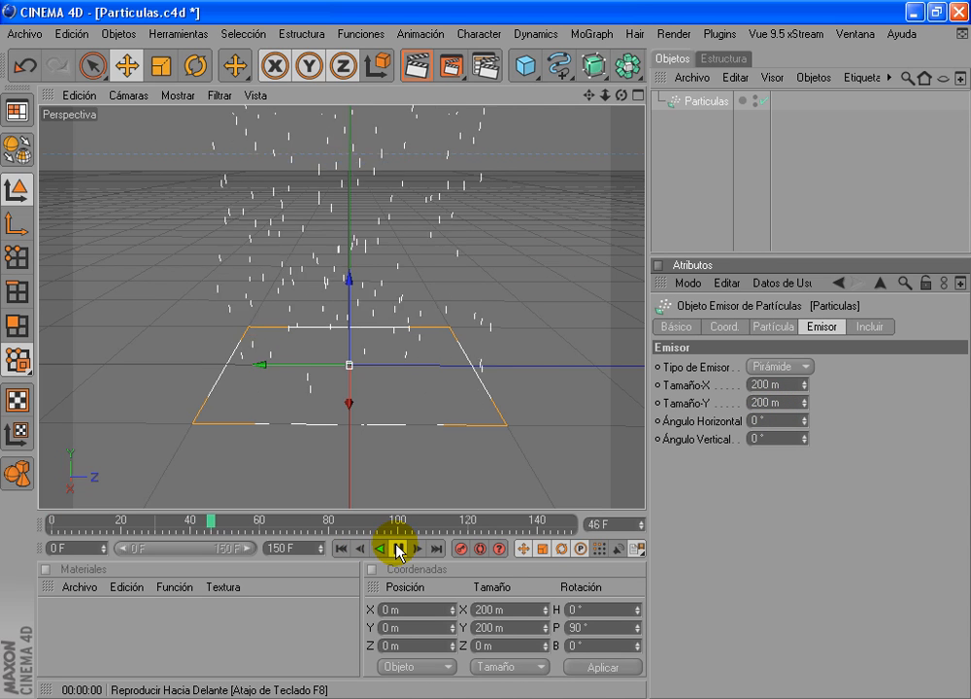
{"action": "left_click", "coordinate": [398, 549]}
{"action": "left_click_drag", "start_coordinate": [464, 405], "coordinate": [641, 464], "text": "alt"}
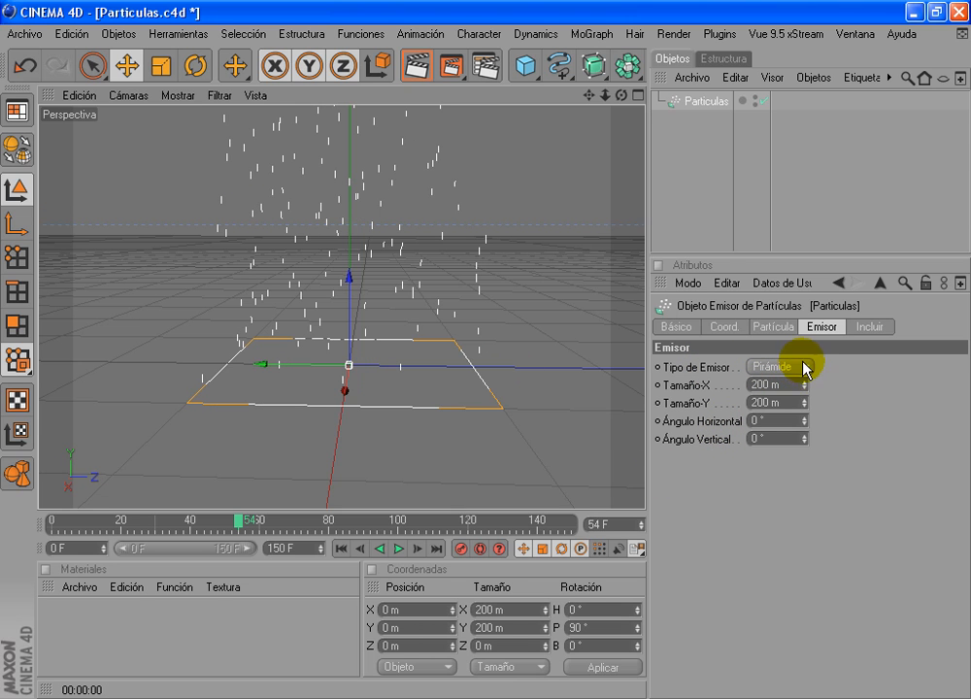
Step: Switch the Particulas emitter's Tipo de Emisor to Cono and play the particles up to frame 85
{"action": "left_click", "coordinate": [804, 367]}
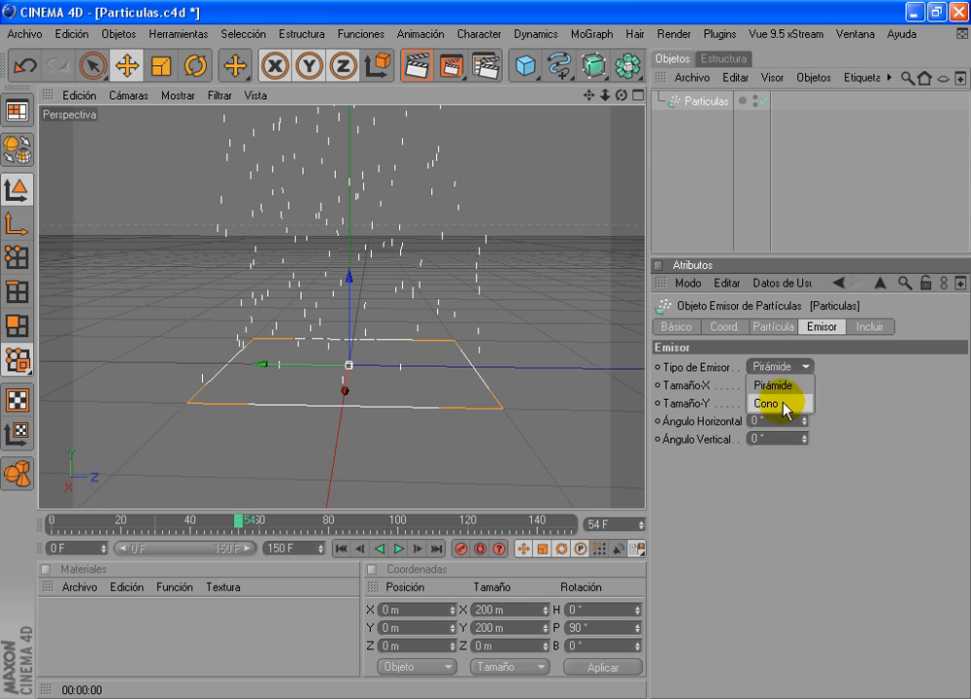
{"action": "left_click", "coordinate": [785, 404]}
{"action": "left_click", "coordinate": [782, 377]}
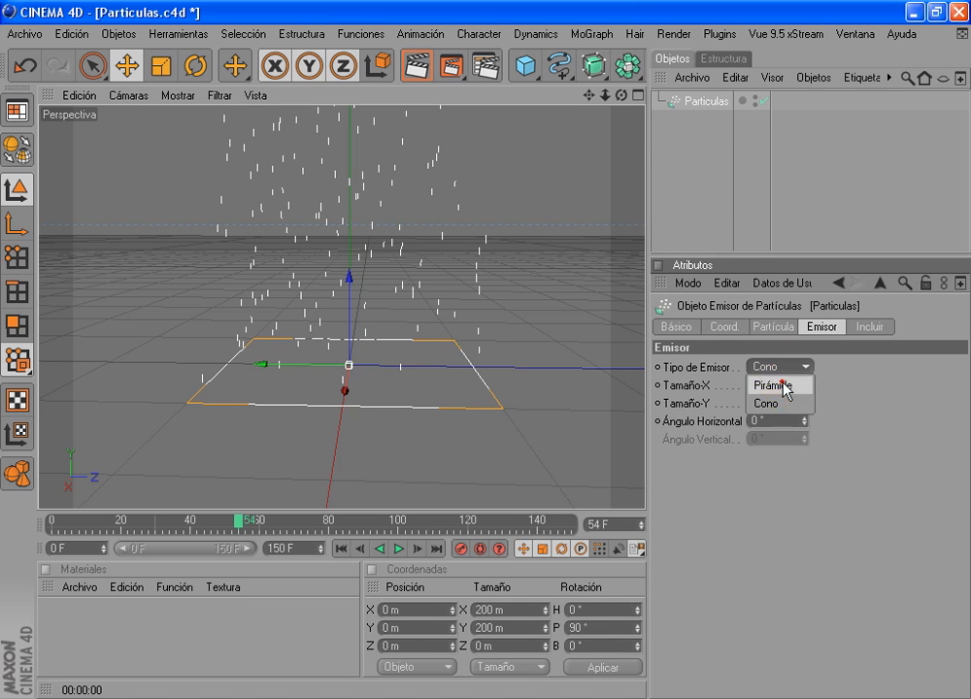
{"action": "left_click", "coordinate": [786, 384]}
{"action": "left_click", "coordinate": [780, 365]}
{"action": "left_click", "coordinate": [782, 404]}
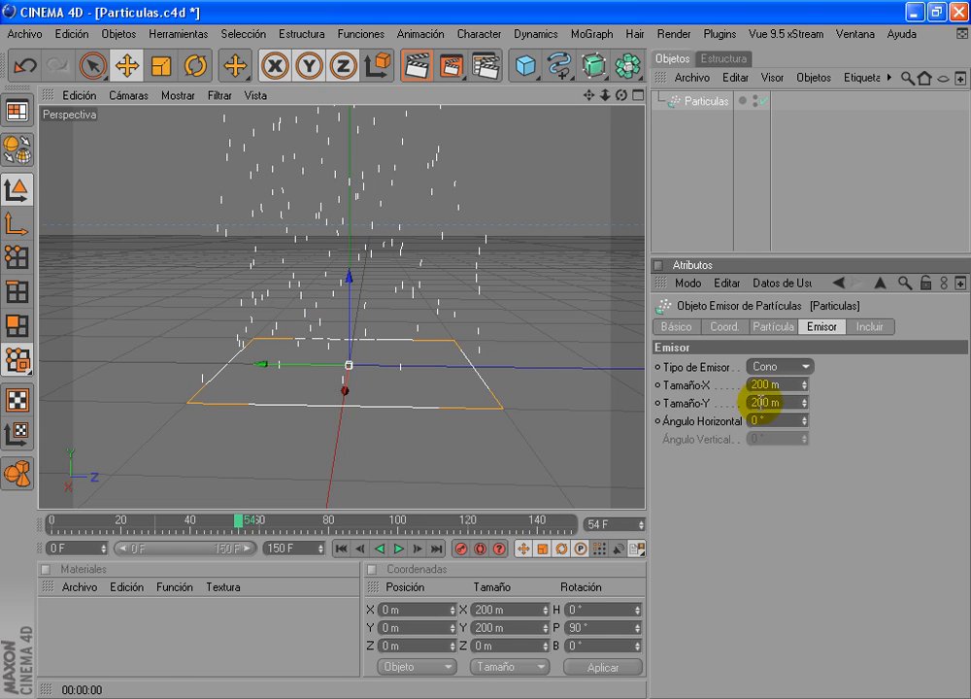
{"action": "left_click_drag", "start_coordinate": [484, 348], "coordinate": [391, 352], "text": "alt"}
{"action": "left_click", "coordinate": [396, 549]}
{"action": "left_click", "coordinate": [397, 548]}
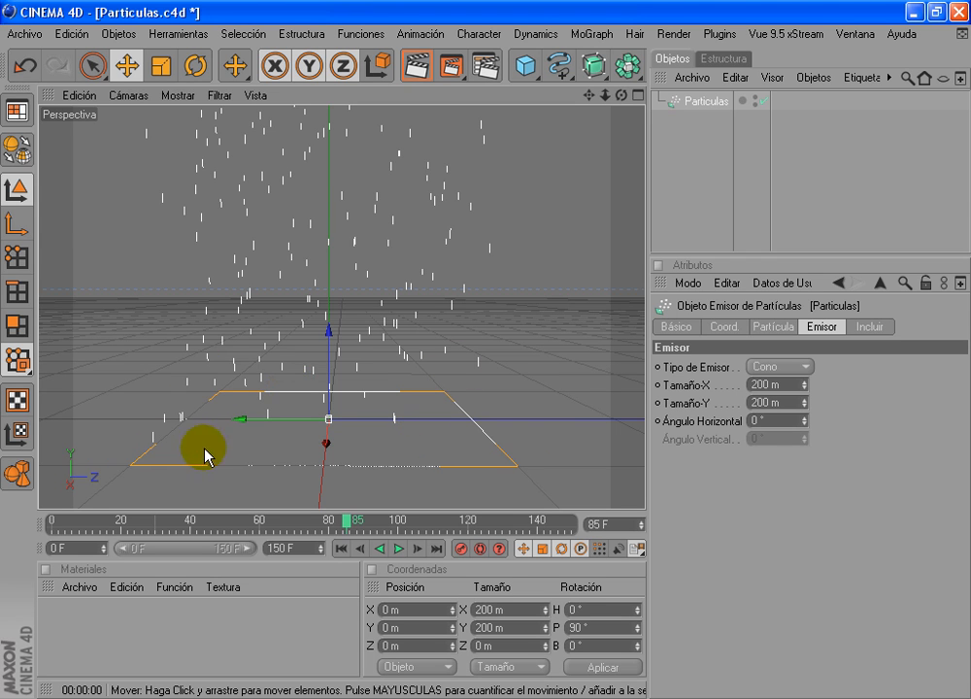
Step: Set the cone emitter's Ángulo Horizontal to 60° and play the particles from the start to inspect their spread
{"action": "double_click", "coordinate": [758, 420]}
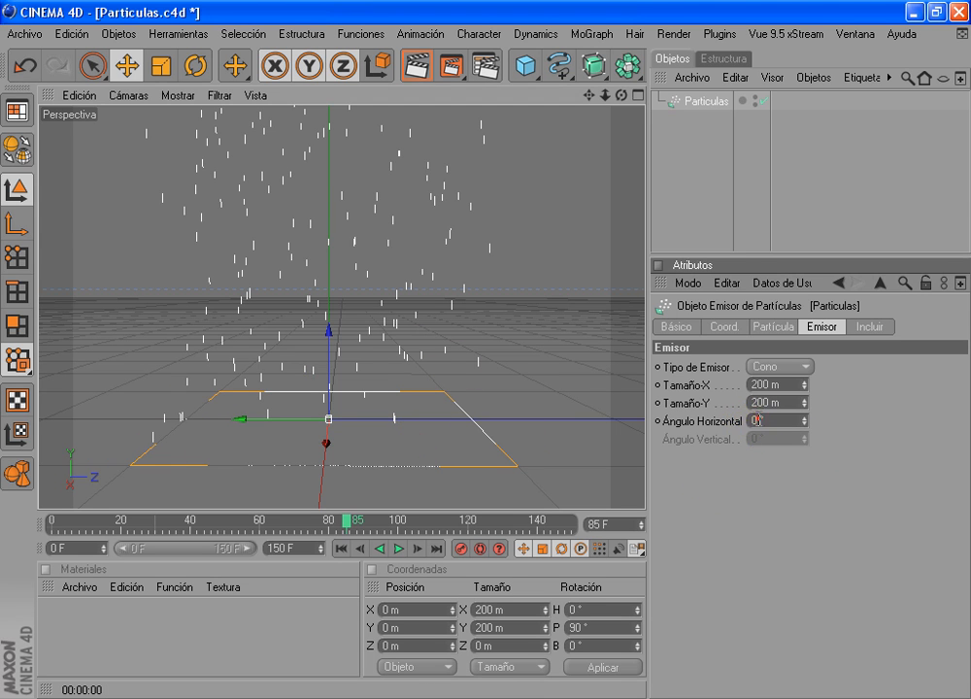
{"action": "type", "text": "60"}
{"action": "key", "text": "Return"}
{"action": "left_click", "coordinate": [341, 549]}
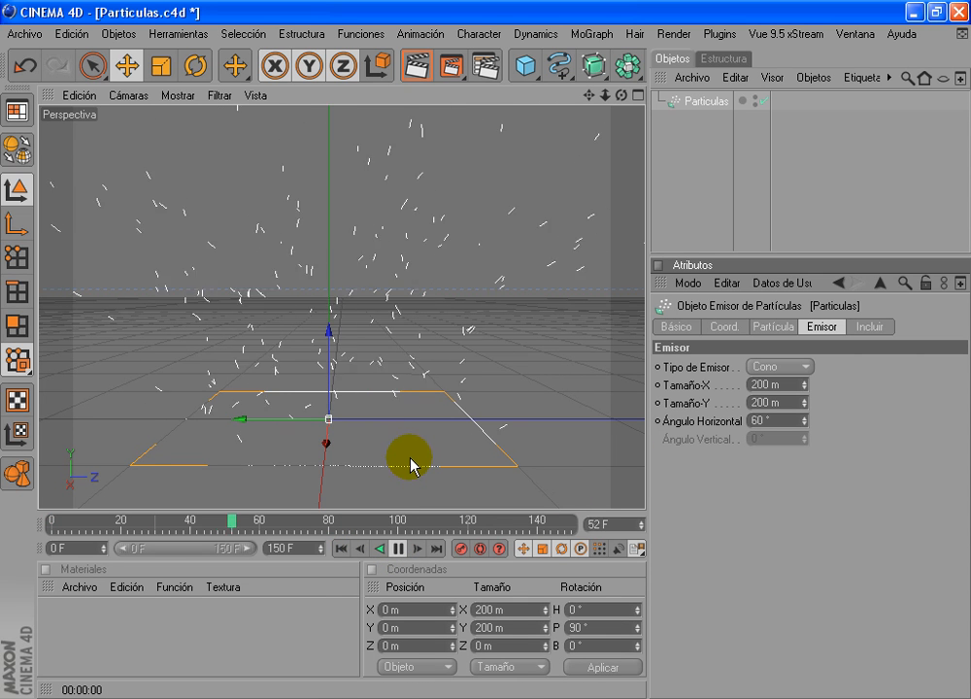
{"action": "right_click_drag", "start_coordinate": [472, 373], "coordinate": [452, 369], "text": "alt"}
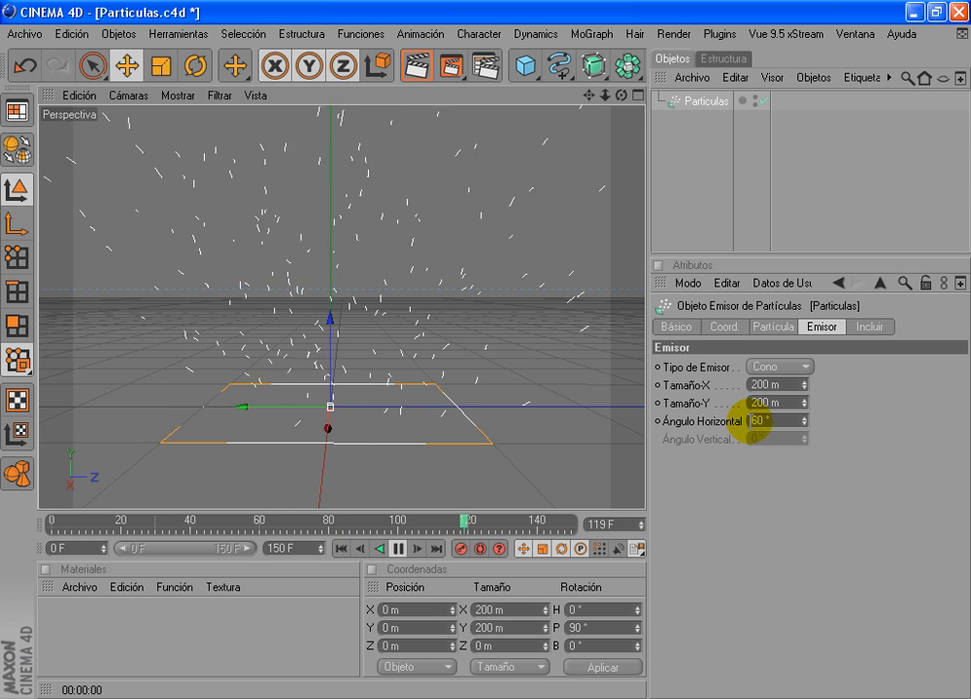
{"action": "left_click_drag", "start_coordinate": [620, 94], "coordinate": [583, 102]}
{"action": "left_click_drag", "start_coordinate": [563, 392], "coordinate": [292, 409], "text": "alt"}
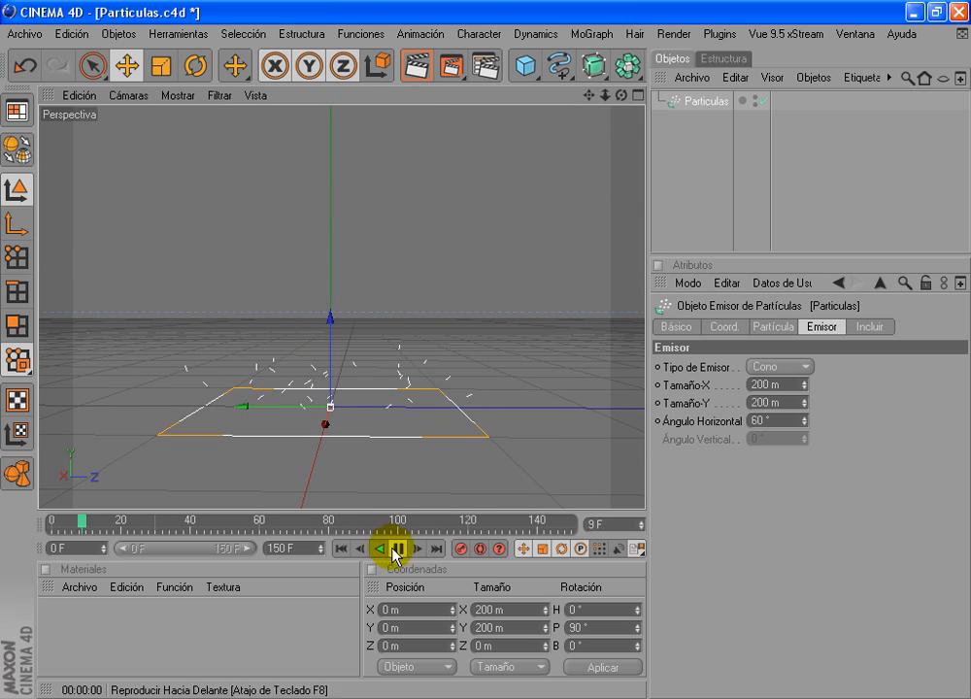
Step: Return Tipo de Emisor to Pirámide with Ángulo Horizontal at 0° and play the particles, stopping at frame 55
{"action": "left_click", "coordinate": [765, 369]}
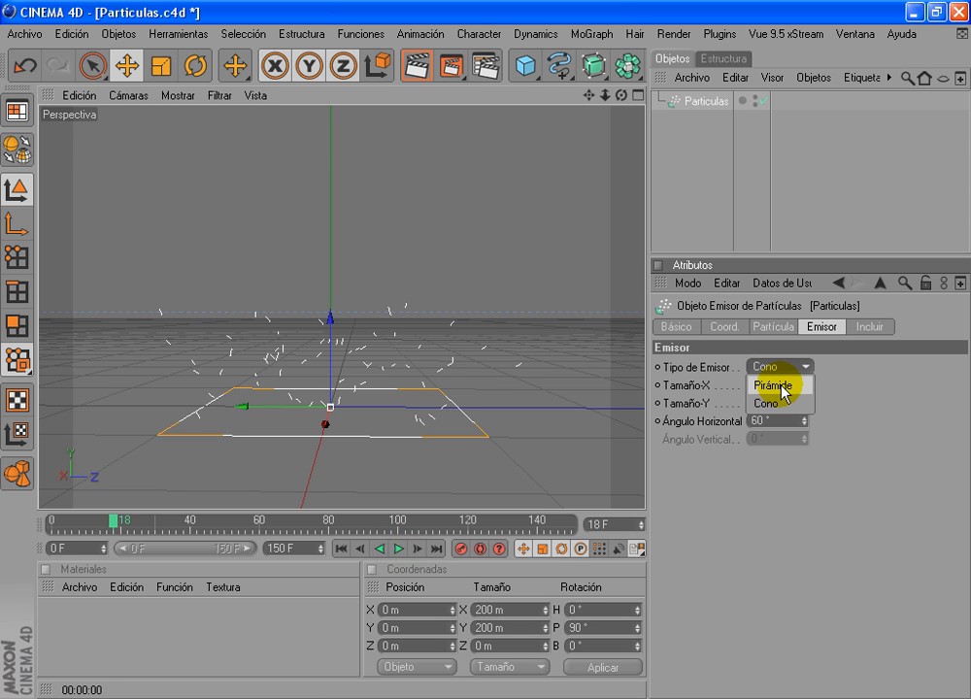
{"action": "left_click", "coordinate": [780, 386]}
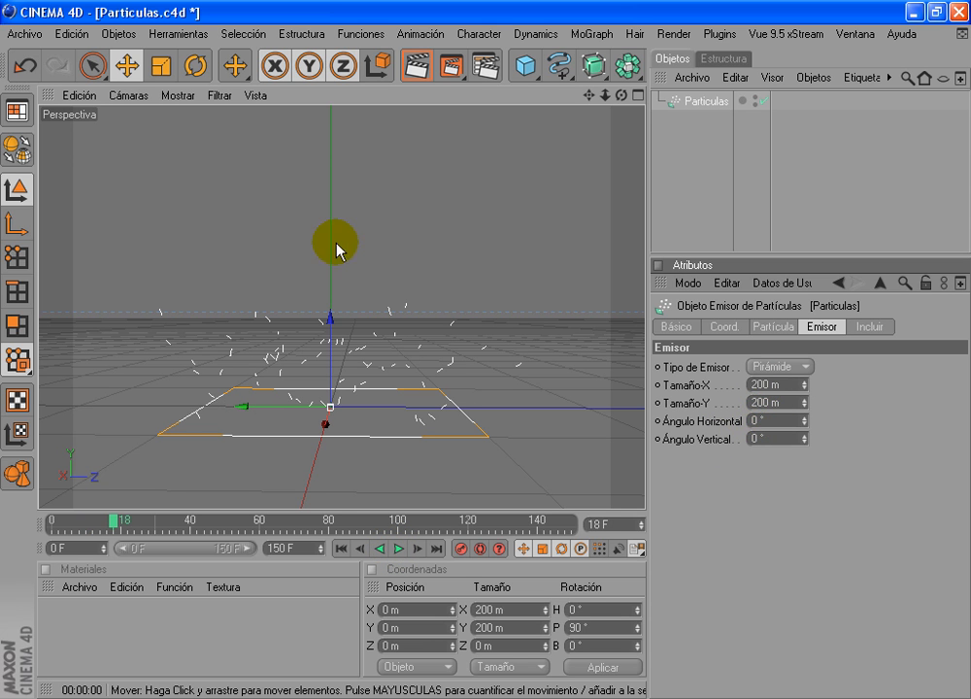
{"action": "left_click", "coordinate": [398, 549]}
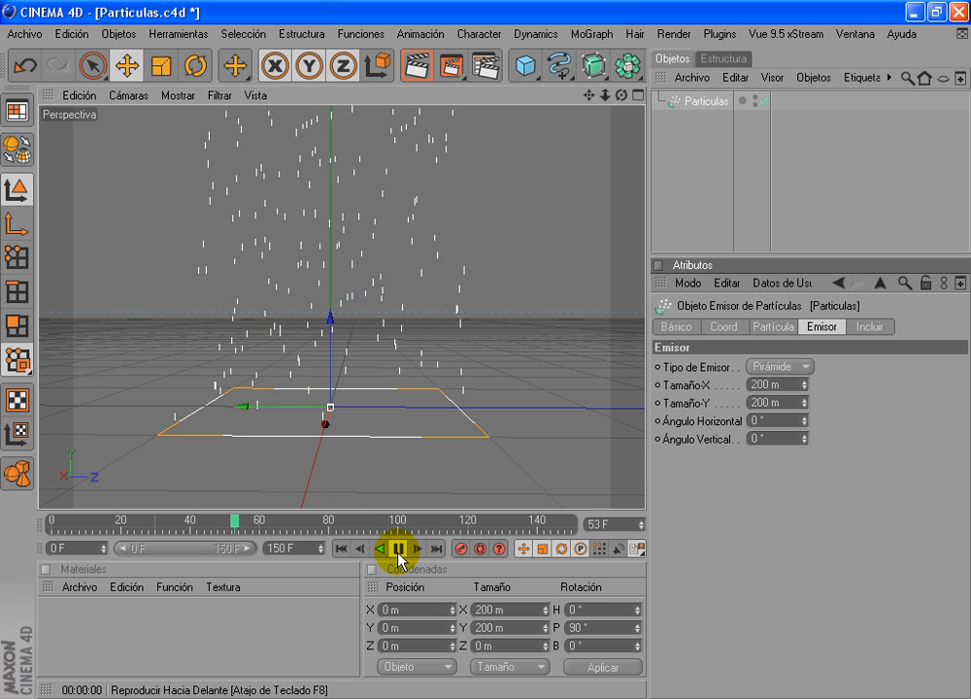
{"action": "left_click", "coordinate": [399, 554]}
Step: Set the pyramid emitter's Ángulo Horizontal to 60° and play the particles from the start
{"action": "left_click", "coordinate": [764, 402]}
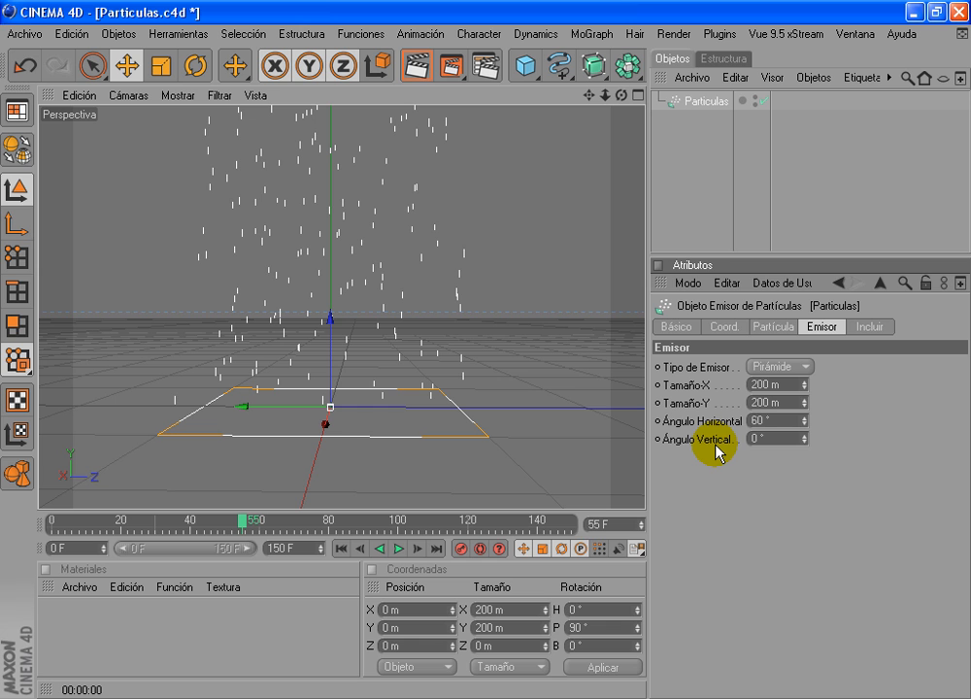
{"action": "left_click", "coordinate": [346, 550]}
{"action": "left_click", "coordinate": [397, 549]}
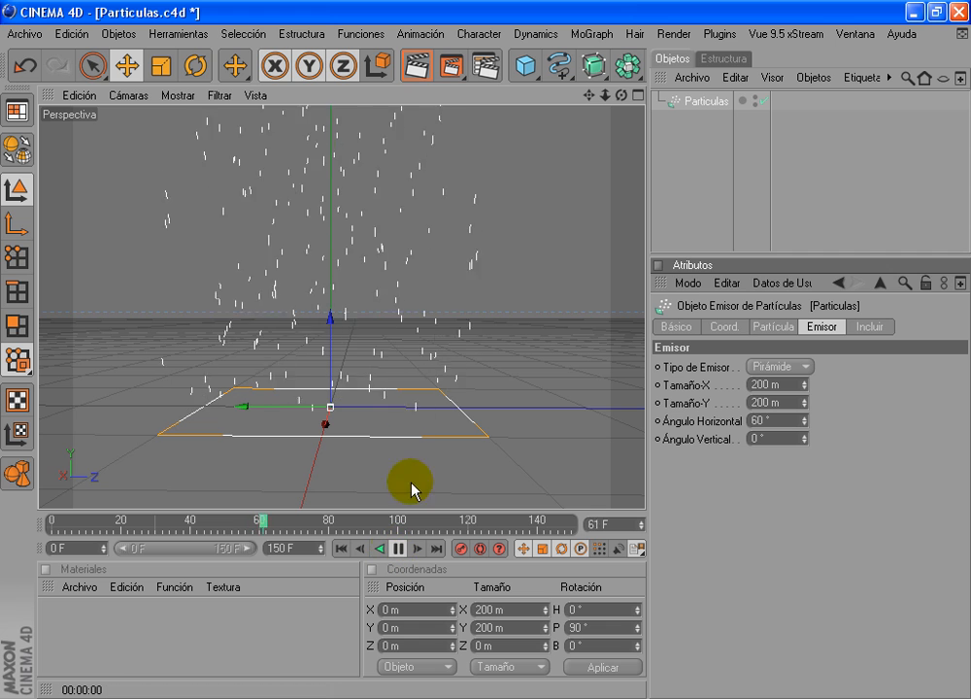
{"action": "left_click_drag", "start_coordinate": [427, 418], "coordinate": [428, 438], "text": "alt"}
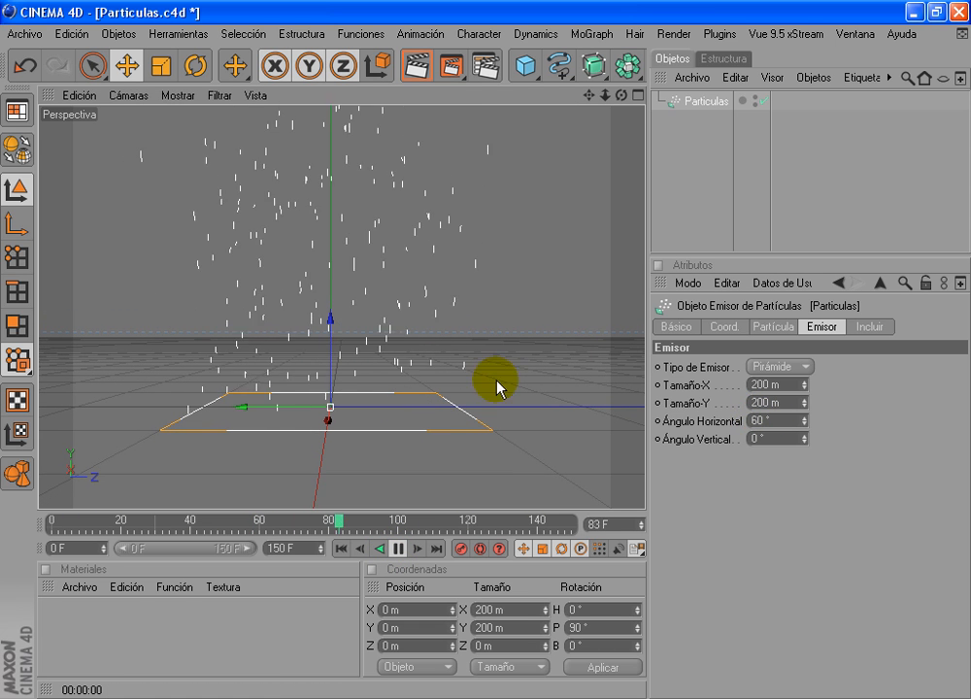
Step: Examine how the emitted particles spread in the Derecha view and in the Frontal view
{"action": "middle_click", "coordinate": [439, 324]}
{"action": "middle_click", "coordinate": [250, 396]}
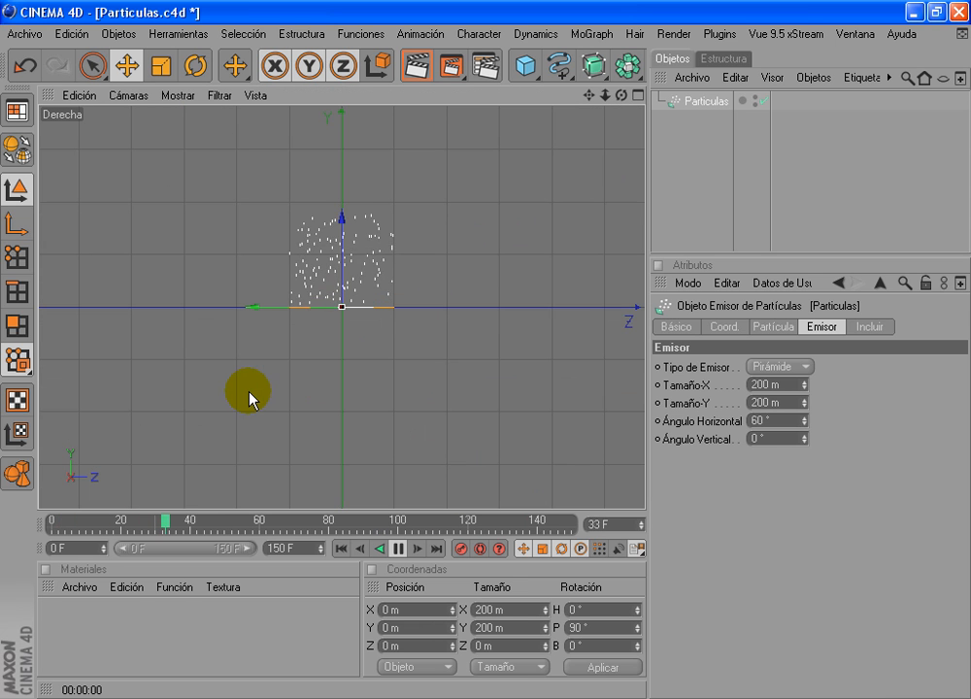
{"action": "right_click_drag", "start_coordinate": [436, 285], "coordinate": [384, 290], "text": "alt"}
{"action": "middle_click_drag", "start_coordinate": [383, 290], "coordinate": [380, 425], "text": "alt"}
{"action": "right_click_drag", "start_coordinate": [361, 302], "coordinate": [375, 307], "text": "alt"}
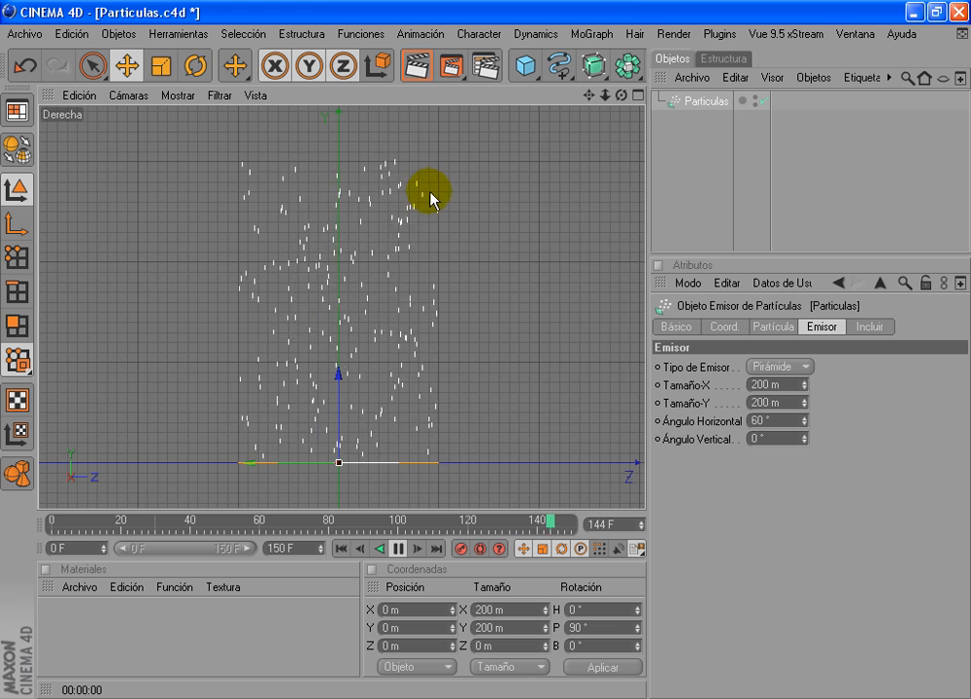
{"action": "middle_click", "coordinate": [430, 301]}
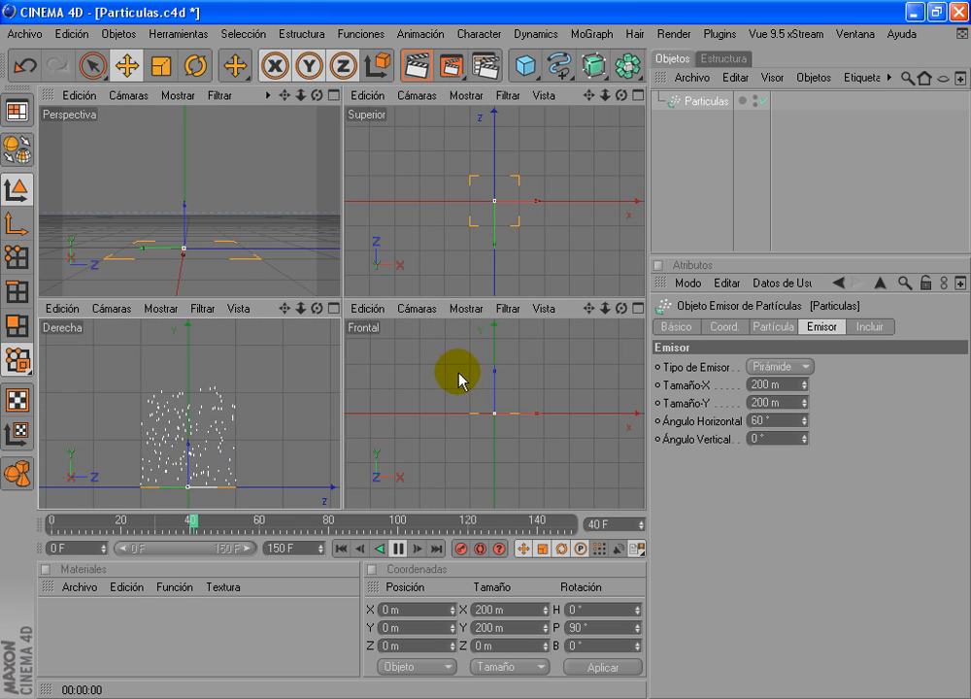
{"action": "middle_click", "coordinate": [456, 381]}
{"action": "right_click_drag", "start_coordinate": [384, 258], "coordinate": [475, 258], "text": "alt"}
{"action": "middle_click_drag", "start_coordinate": [384, 259], "coordinate": [385, 372], "text": "alt"}
{"action": "right_click_drag", "start_coordinate": [484, 350], "coordinate": [557, 350], "text": "alt"}
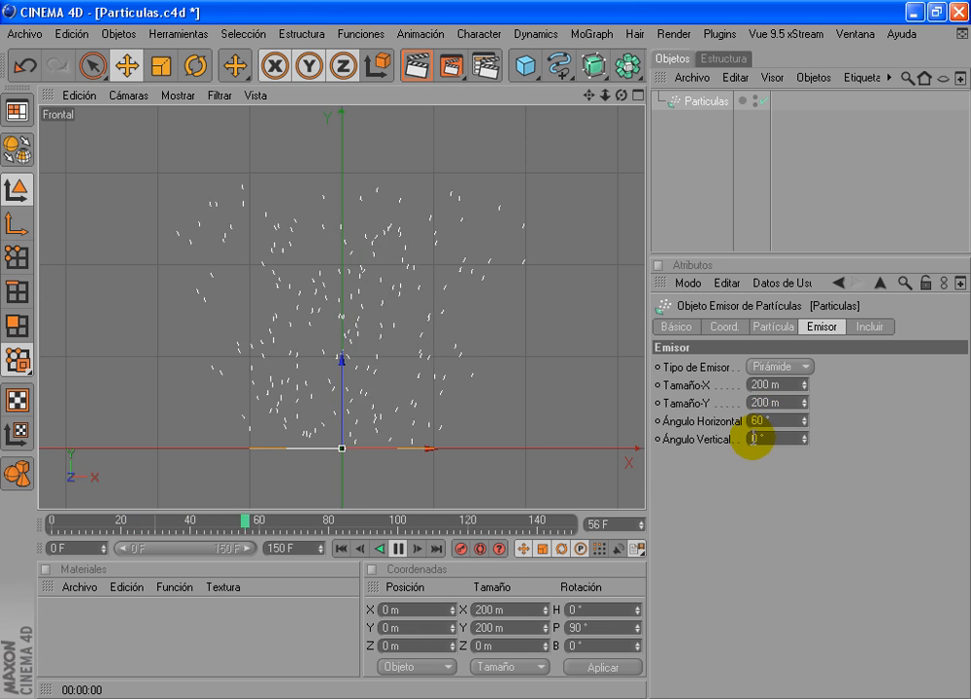
Step: Set the Particulas emitter's Ángulo Vertical to 30° with all four views displayed
{"action": "middle_click", "coordinate": [467, 299]}
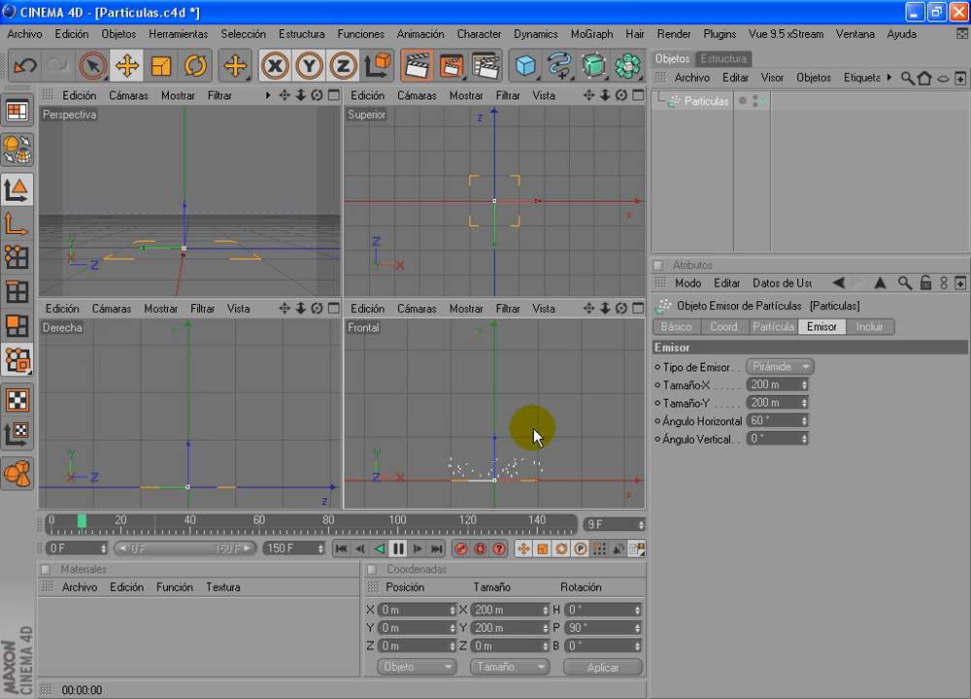
{"action": "left_click", "coordinate": [241, 417]}
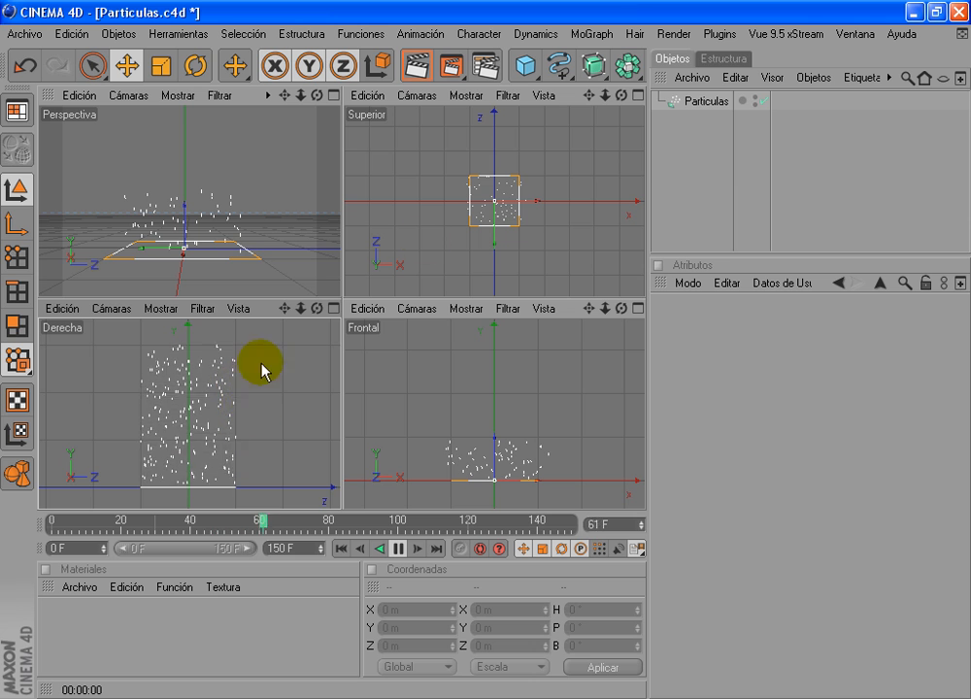
{"action": "left_click", "coordinate": [701, 101]}
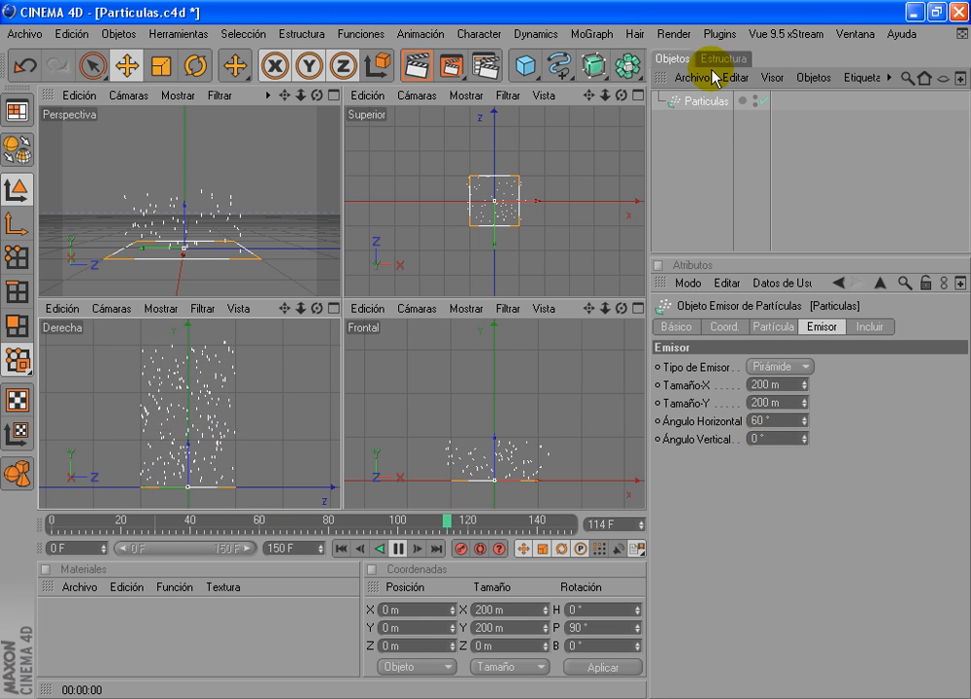
{"action": "left_click", "coordinate": [769, 439]}
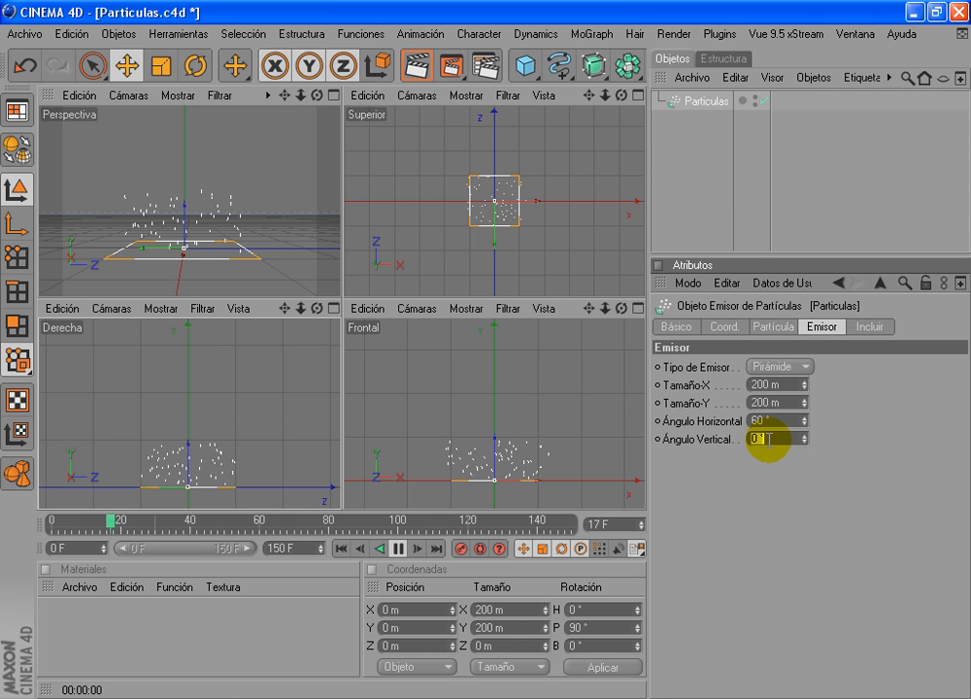
{"action": "key", "text": "Return"}
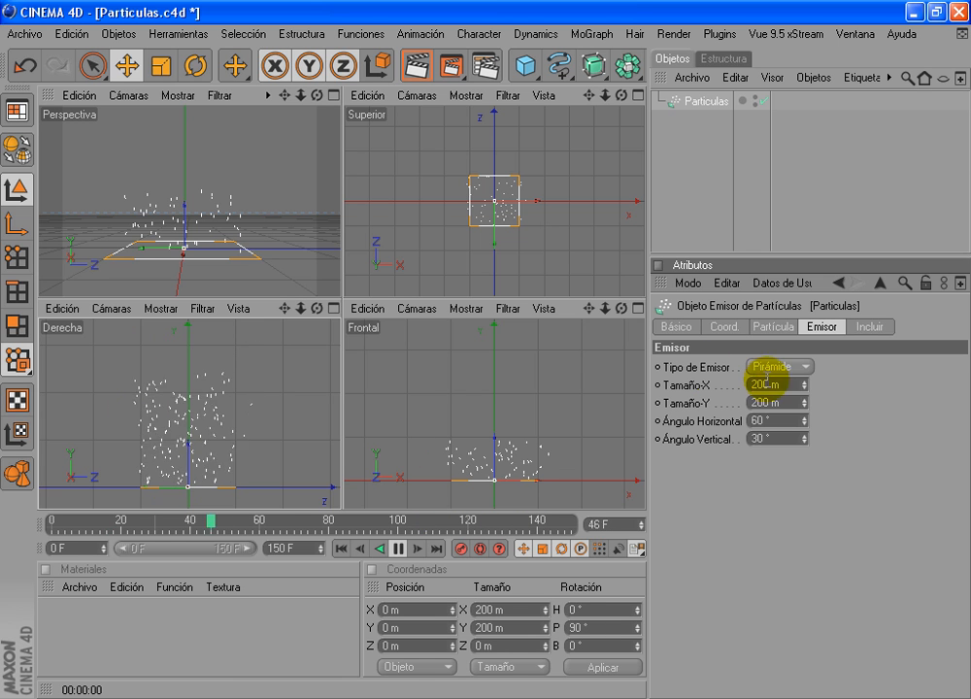
Step: Examine the particle spread in the Frontal view and from several angles in the maximized Perspectiva view
{"action": "middle_click", "coordinate": [570, 385]}
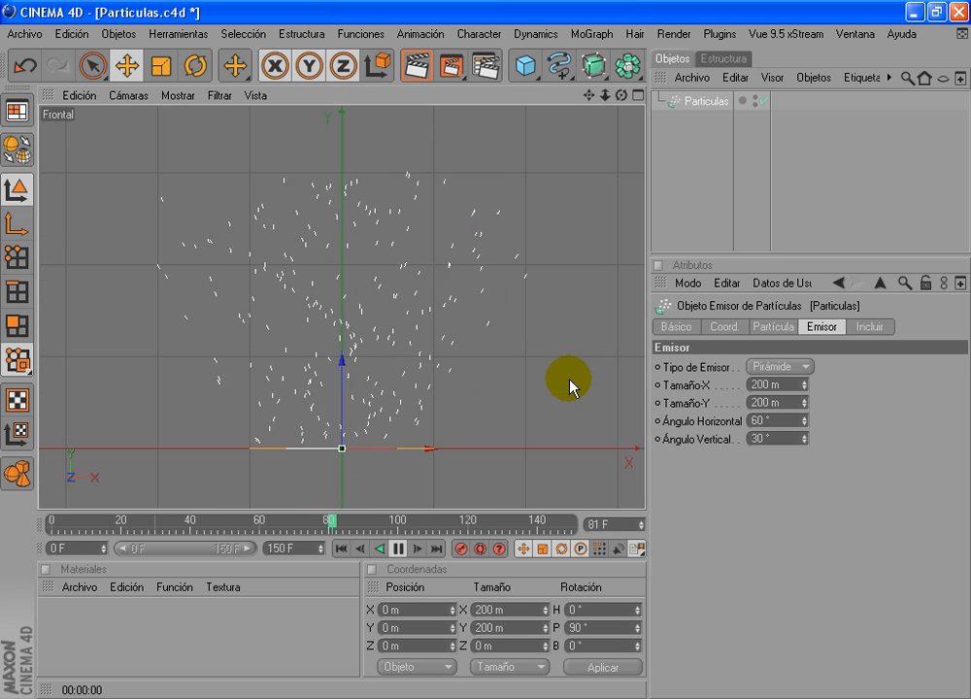
{"action": "middle_click", "coordinate": [570, 385]}
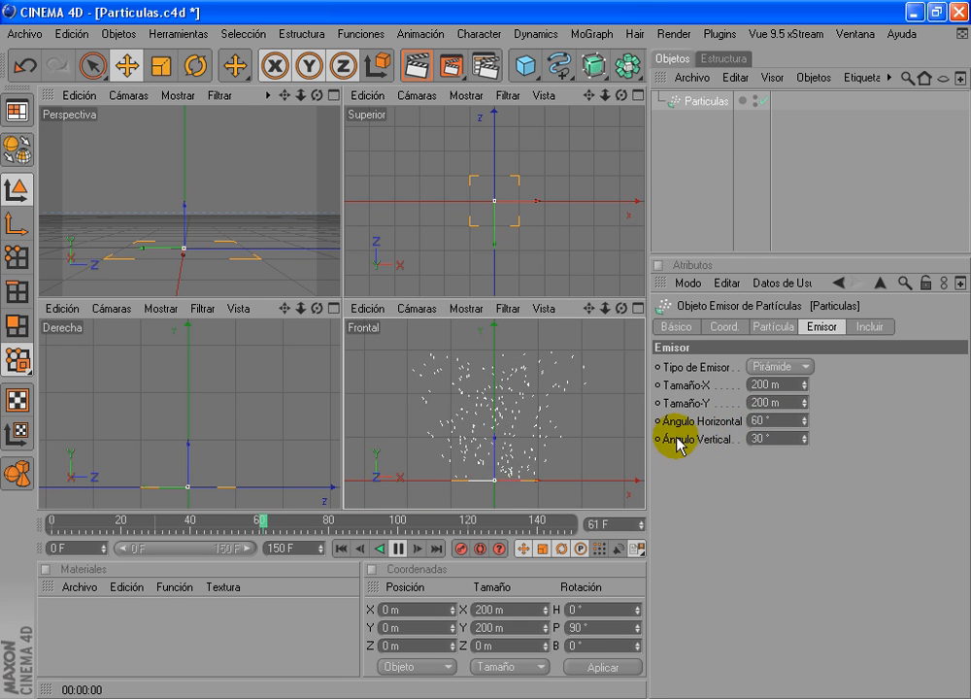
{"action": "left_click", "coordinate": [258, 217]}
{"action": "mouse_move", "coordinate": [278, 218]}
{"action": "left_mouse_down", "text": "alt"}
{"action": "mouse_move", "coordinate": [340, 295]}
{"action": "mouse_move", "coordinate": [278, 217]}
{"action": "left_mouse_up", "text": "alt"}
{"action": "middle_click", "coordinate": [273, 232]}
{"action": "left_click_drag", "start_coordinate": [400, 359], "coordinate": [571, 296], "text": "alt"}
{"action": "middle_click_drag", "start_coordinate": [433, 247], "coordinate": [433, 301], "text": "alt"}
{"action": "left_click_drag", "start_coordinate": [483, 348], "coordinate": [377, 367], "text": "alt"}
{"action": "left_click_drag", "start_coordinate": [365, 239], "coordinate": [486, 349], "text": "alt"}
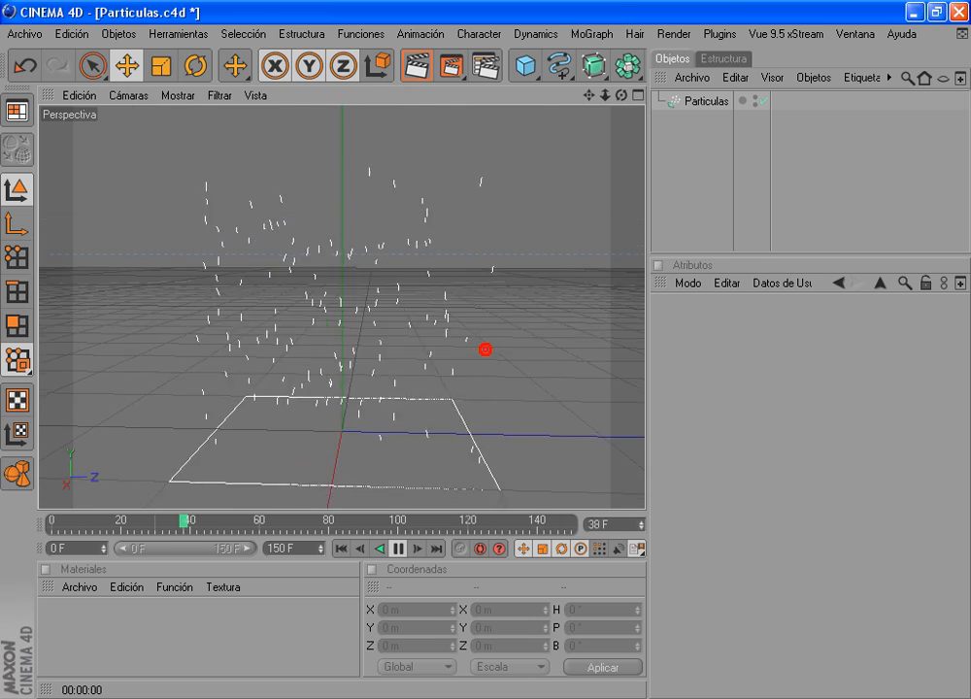
{"action": "left_click_drag", "start_coordinate": [412, 437], "coordinate": [367, 444], "text": "alt"}
Step: Show the Particulas emitter's modifier inclusion settings in a narrower attributes area and add a Viento modifier to the scene
{"action": "left_click", "coordinate": [695, 103]}
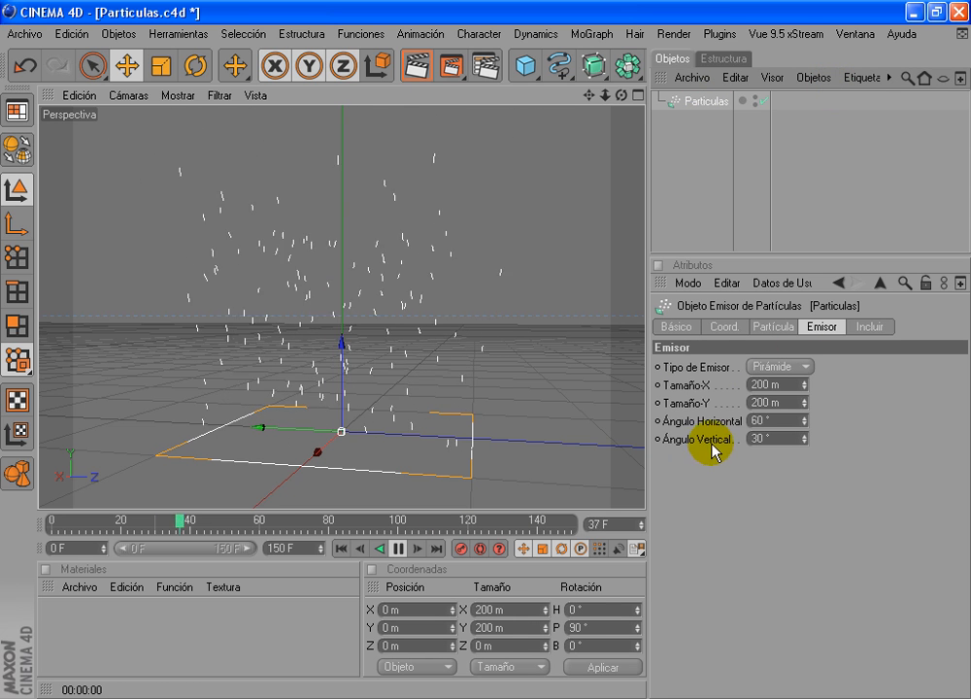
{"action": "left_click", "coordinate": [869, 328]}
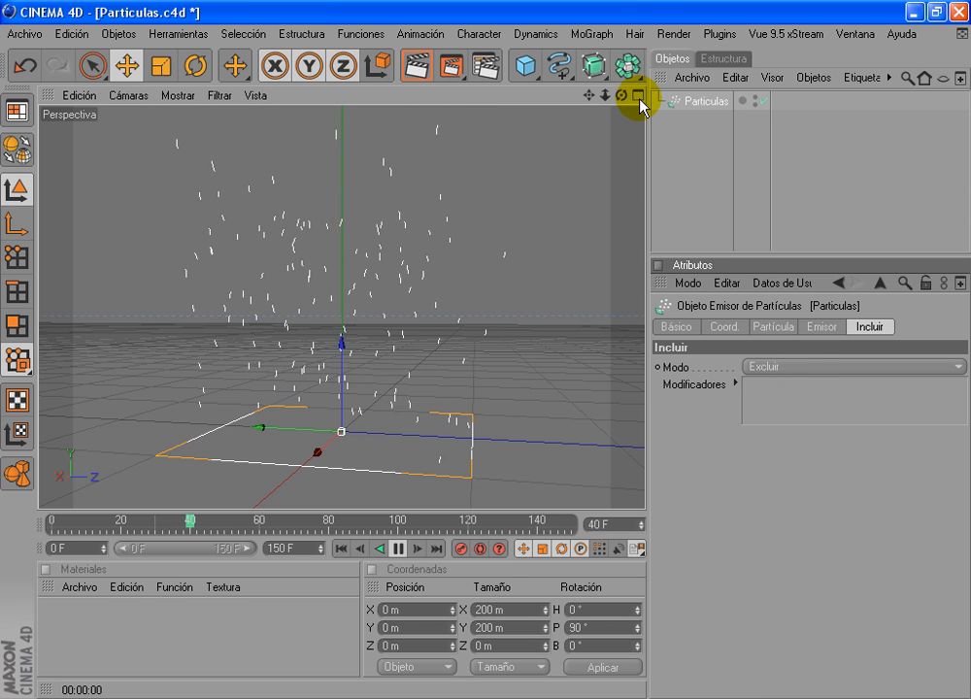
{"action": "left_click_drag", "start_coordinate": [646, 157], "coordinate": [749, 135]}
{"action": "left_click", "coordinate": [734, 68]}
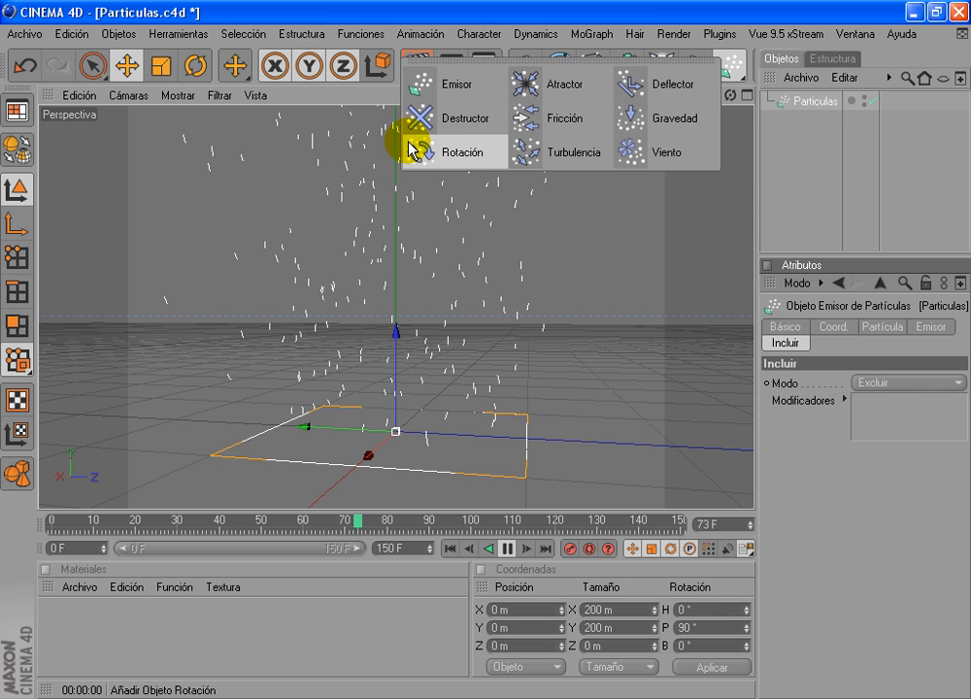
{"action": "left_click", "coordinate": [657, 152]}
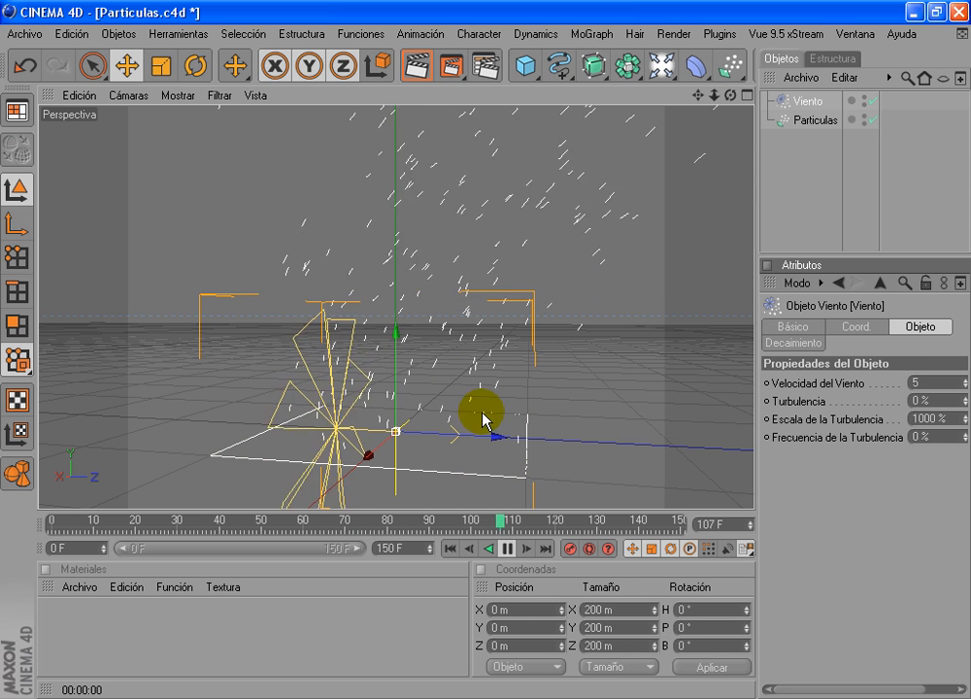
Step: Move the Viento object up and beside the emitter, to about 157 m in Y and -162 m in Z
{"action": "left_click_drag", "start_coordinate": [358, 405], "coordinate": [475, 380], "text": "alt"}
{"action": "right_click_drag", "start_coordinate": [475, 380], "coordinate": [519, 404], "text": "alt"}
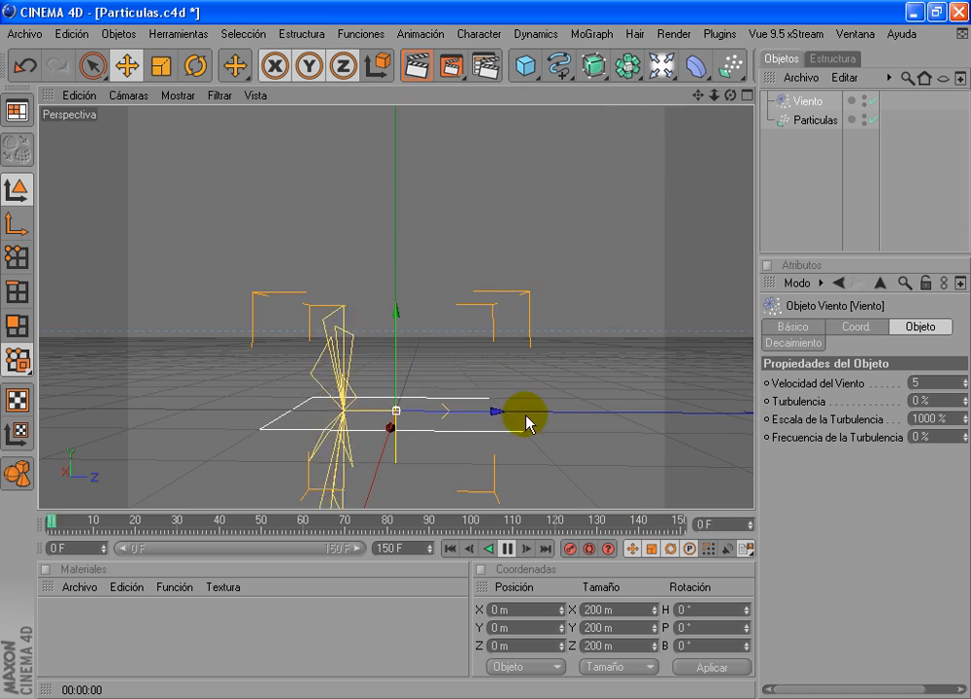
{"action": "left_click_drag", "start_coordinate": [494, 412], "coordinate": [324, 412]}
{"action": "mouse_move", "coordinate": [233, 321]}
{"action": "left_mouse_down"}
{"action": "mouse_move", "coordinate": [230, 291]}
{"action": "mouse_move", "coordinate": [227, 329]}
{"action": "left_mouse_up"}
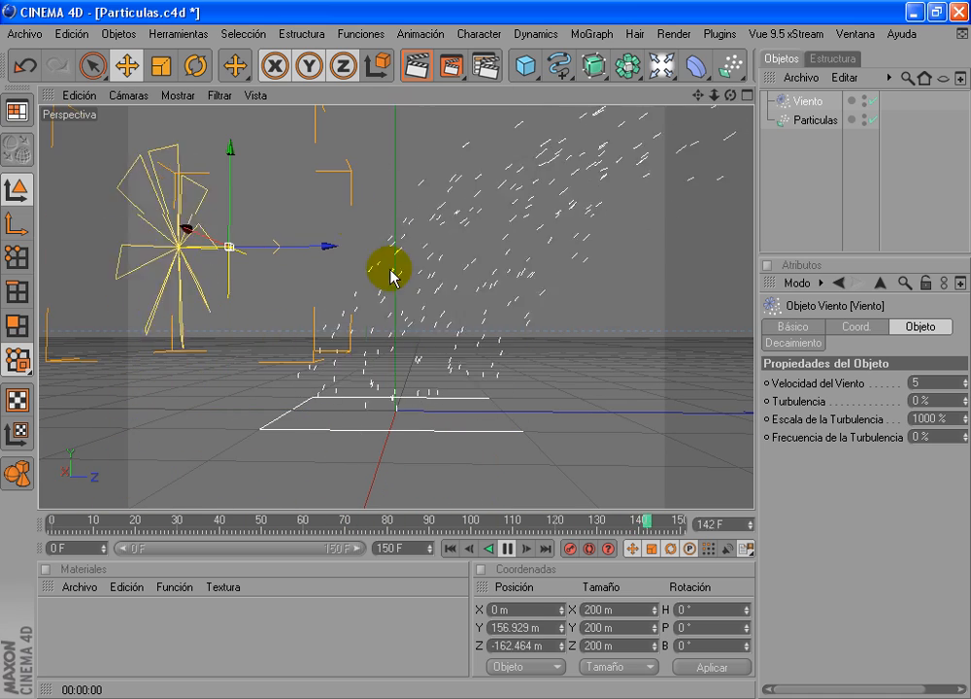
{"action": "middle_click_drag", "start_coordinate": [563, 333], "coordinate": [481, 348], "text": "alt"}
{"action": "right_click_drag", "start_coordinate": [482, 349], "coordinate": [443, 332], "text": "alt"}
{"action": "left_click_drag", "start_coordinate": [444, 332], "coordinate": [457, 332], "text": "alt"}
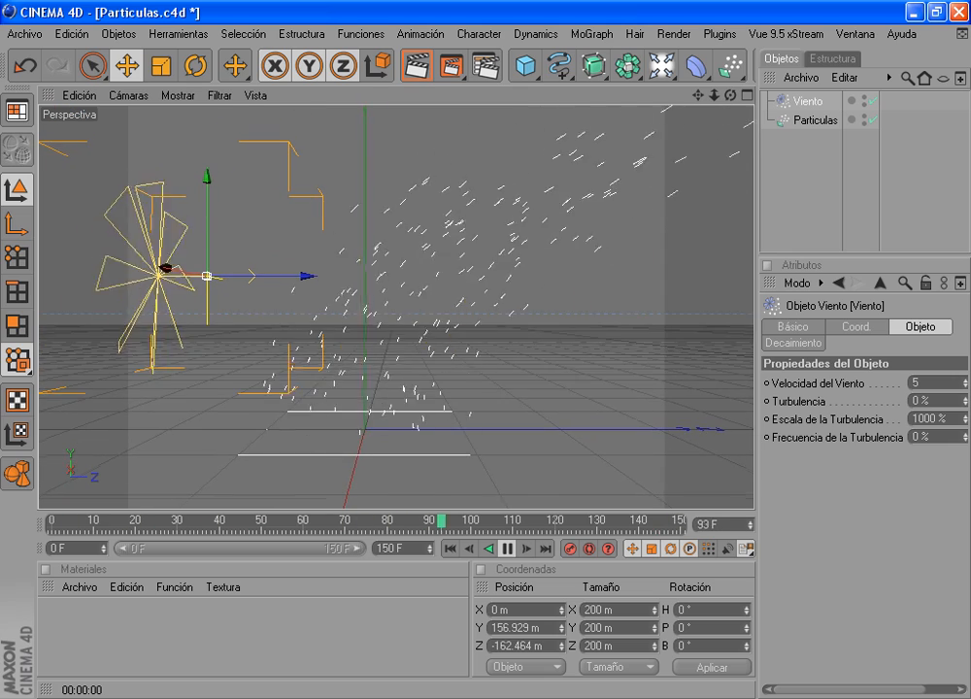
Step: Pause the playback and set the Particulas emitter's modifier Modo to Incluir
{"action": "left_click", "coordinate": [809, 124]}
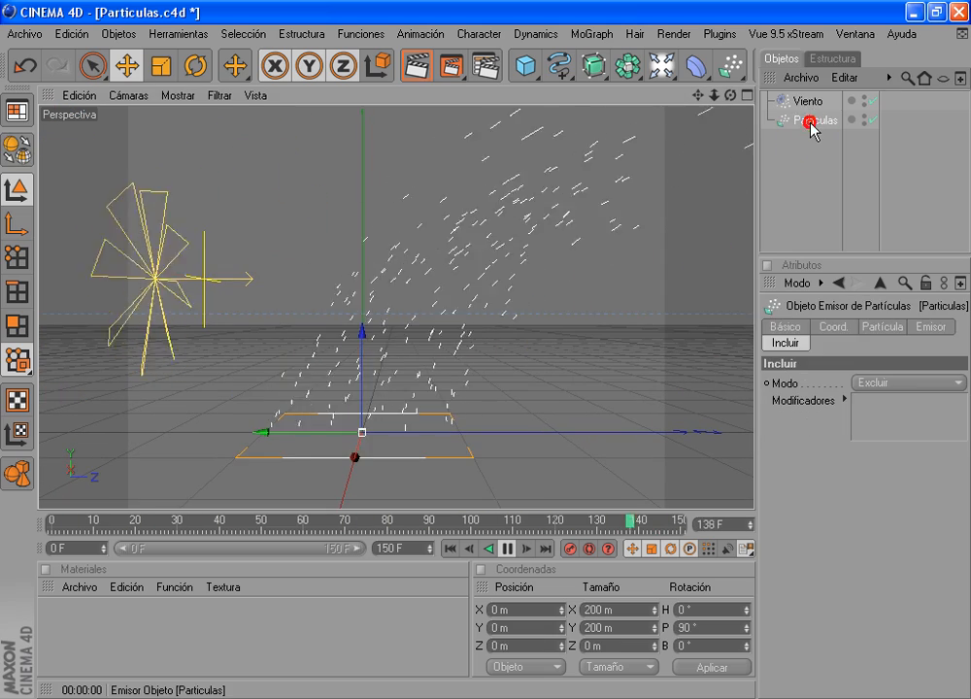
{"action": "left_click", "coordinate": [897, 385]}
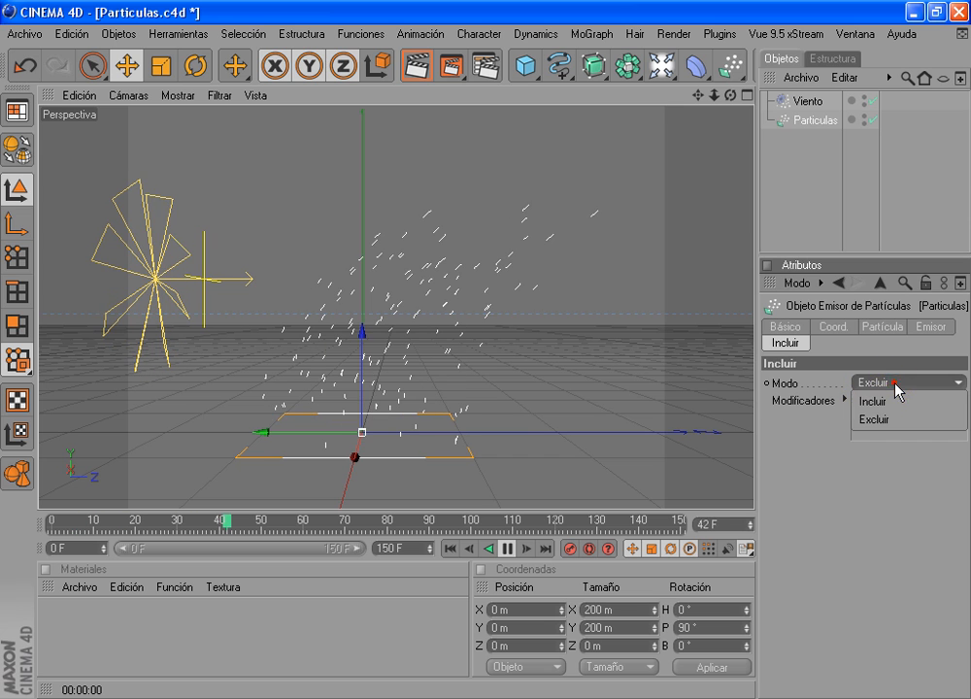
{"action": "left_click", "coordinate": [895, 447]}
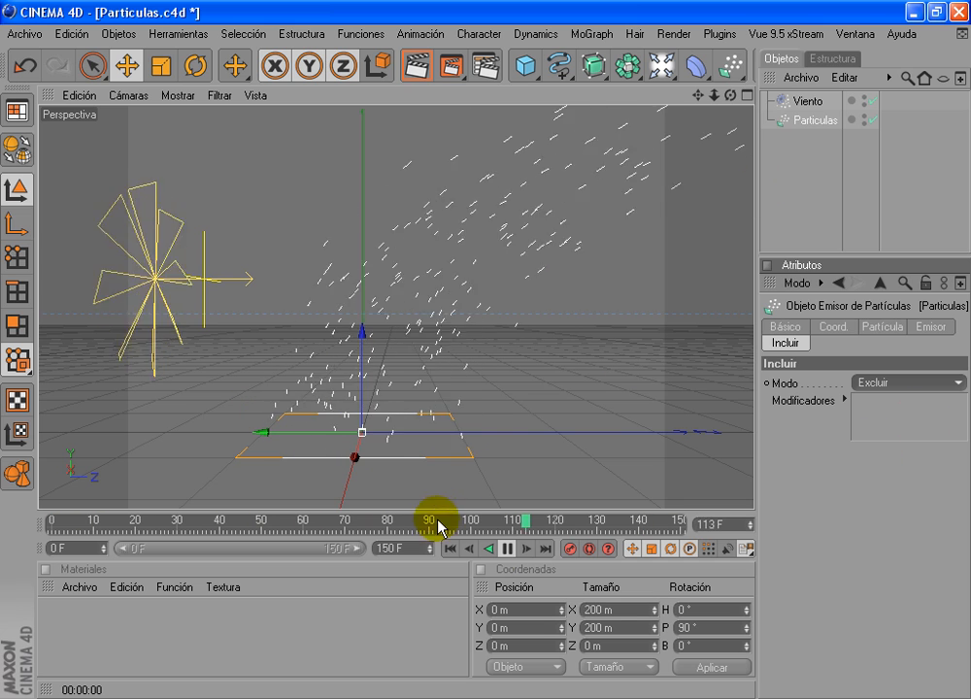
{"action": "left_click", "coordinate": [507, 549]}
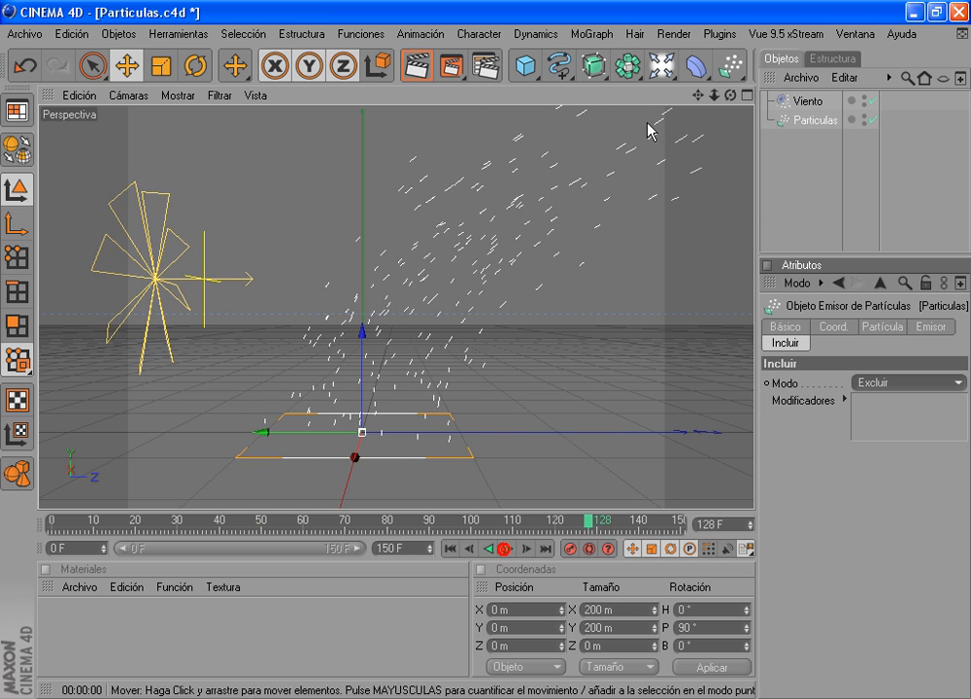
{"action": "left_click", "coordinate": [860, 385]}
{"action": "left_click", "coordinate": [880, 399]}
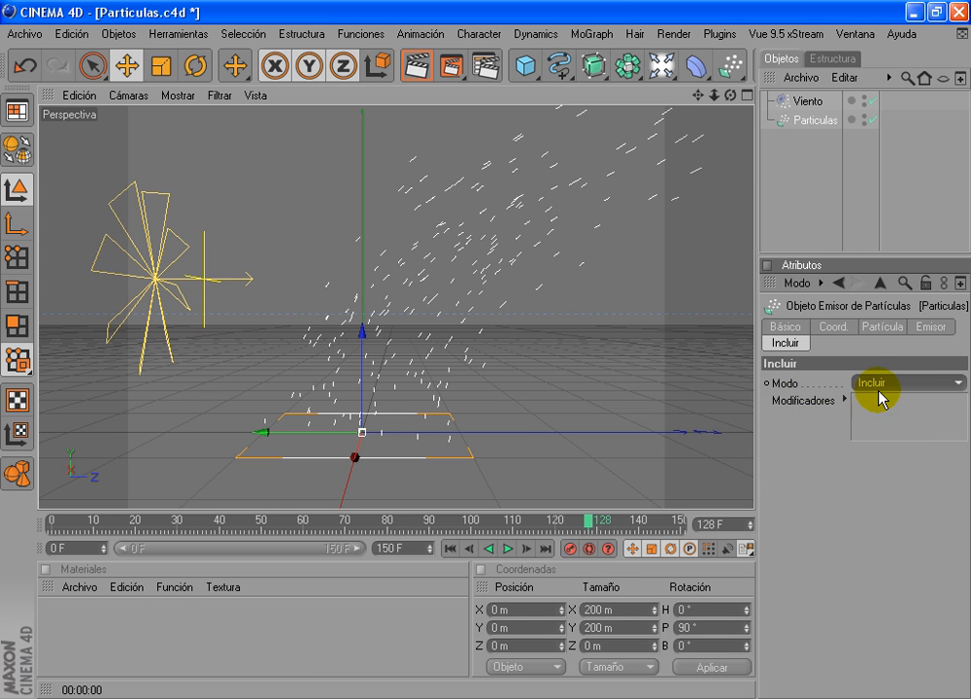
Step: Add the Viento object to the Particulas emitter's Modificadores list and play the particles
{"action": "left_click", "coordinate": [808, 105]}
{"action": "left_click_drag", "start_coordinate": [807, 105], "coordinate": [900, 422]}
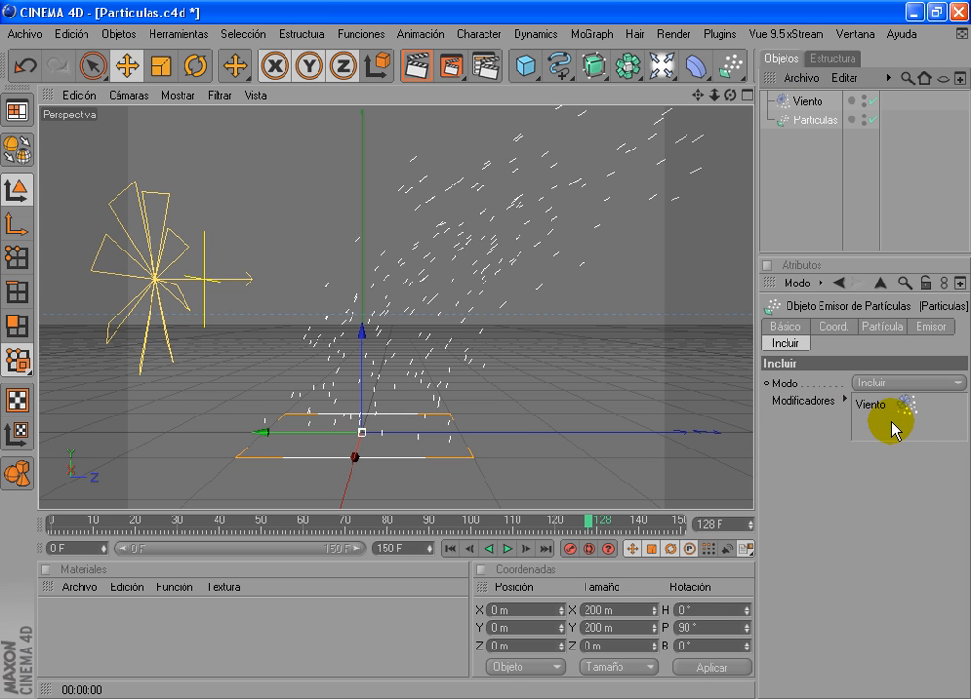
{"action": "left_click", "coordinate": [508, 549]}
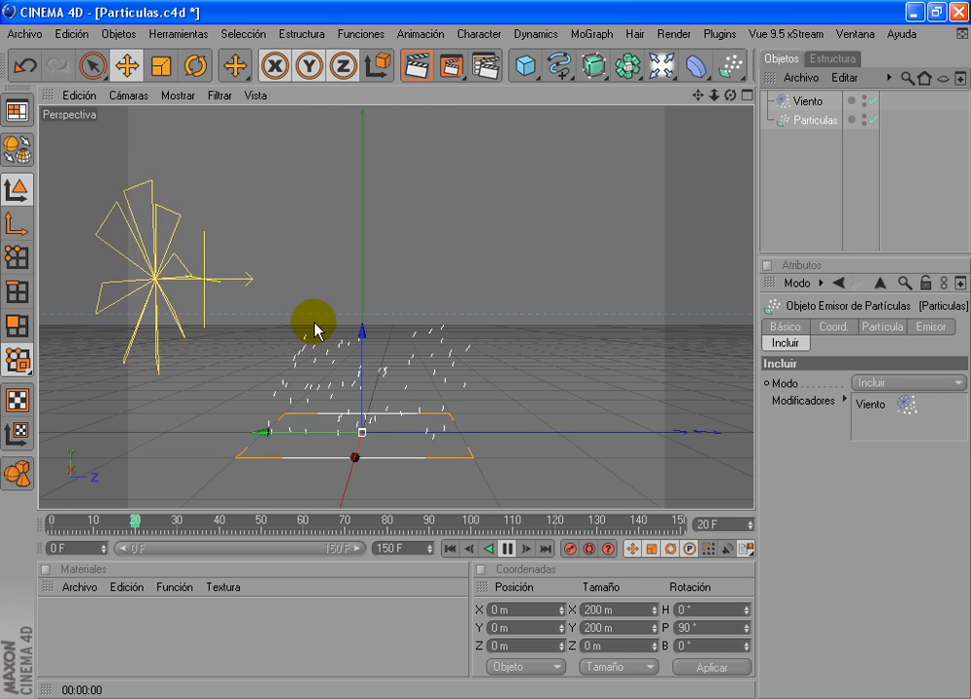
{"action": "left_click_drag", "start_coordinate": [730, 66], "coordinate": [744, 7]}
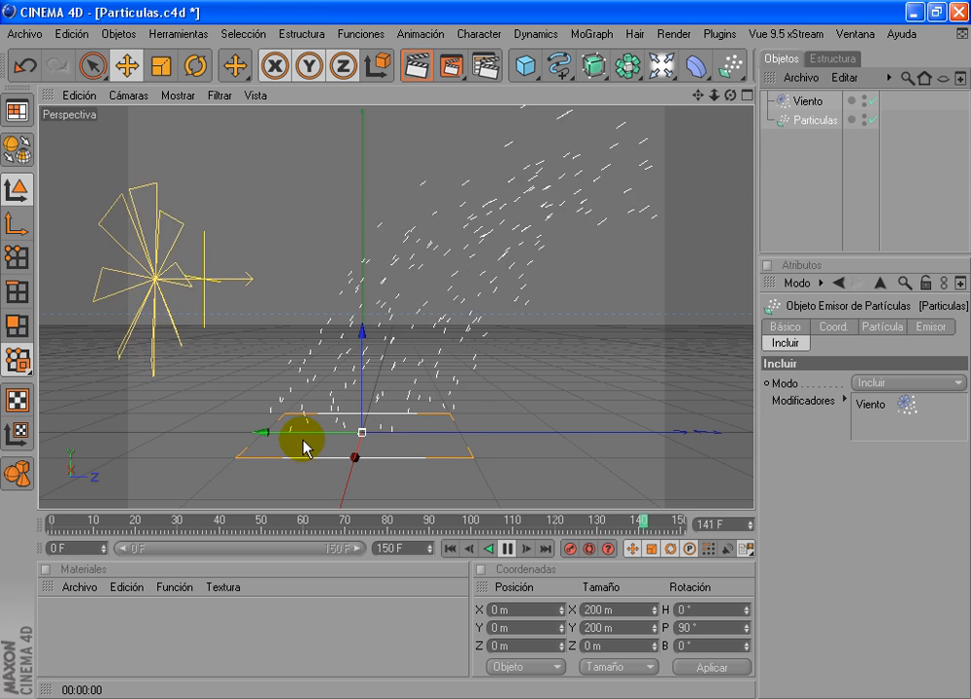
Step: Set the emitter's modifier Modo to Excluir with Viento listed and replay the particles from the start
{"action": "left_click", "coordinate": [508, 550]}
{"action": "left_click", "coordinate": [894, 384]}
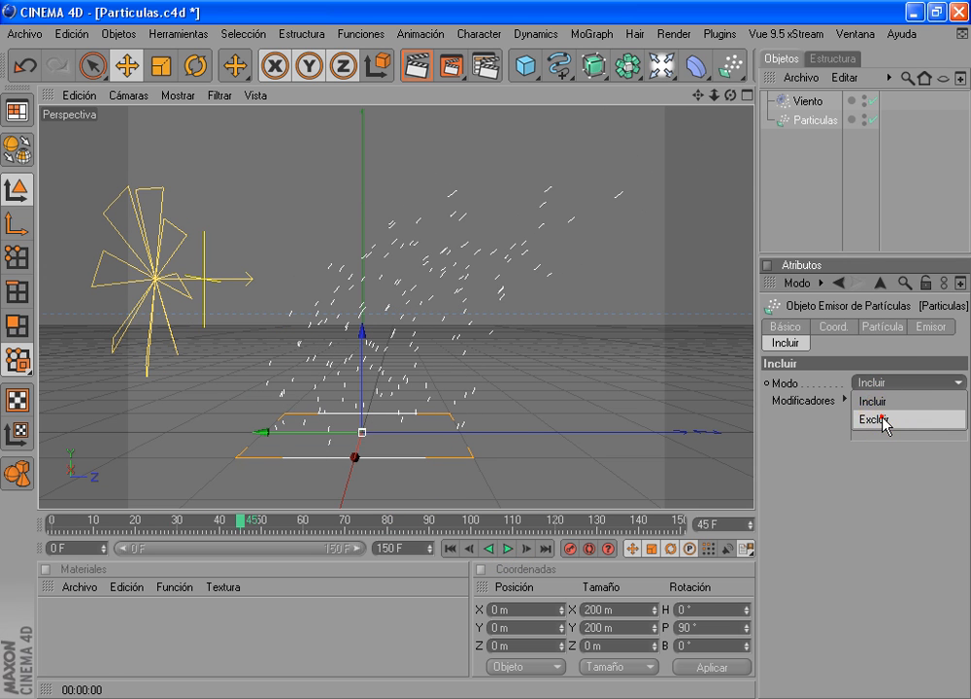
{"action": "left_click", "coordinate": [884, 420]}
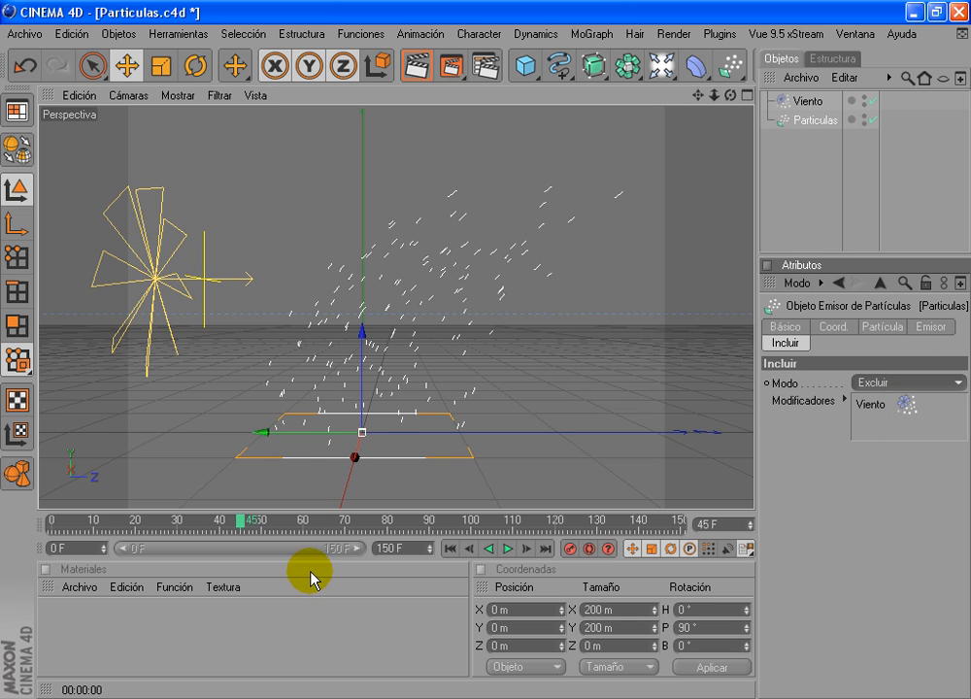
{"action": "left_click", "coordinate": [456, 548]}
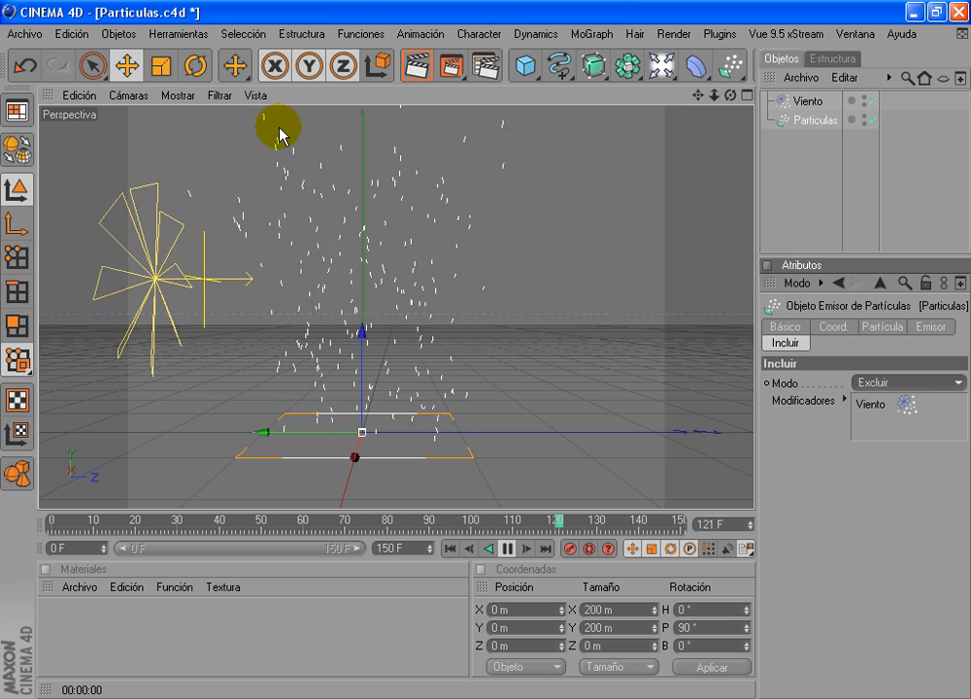
Step: Set the emitter's modifier Modo back to Incluir and pause the particle playback
{"action": "left_click", "coordinate": [927, 380]}
{"action": "left_click", "coordinate": [873, 401]}
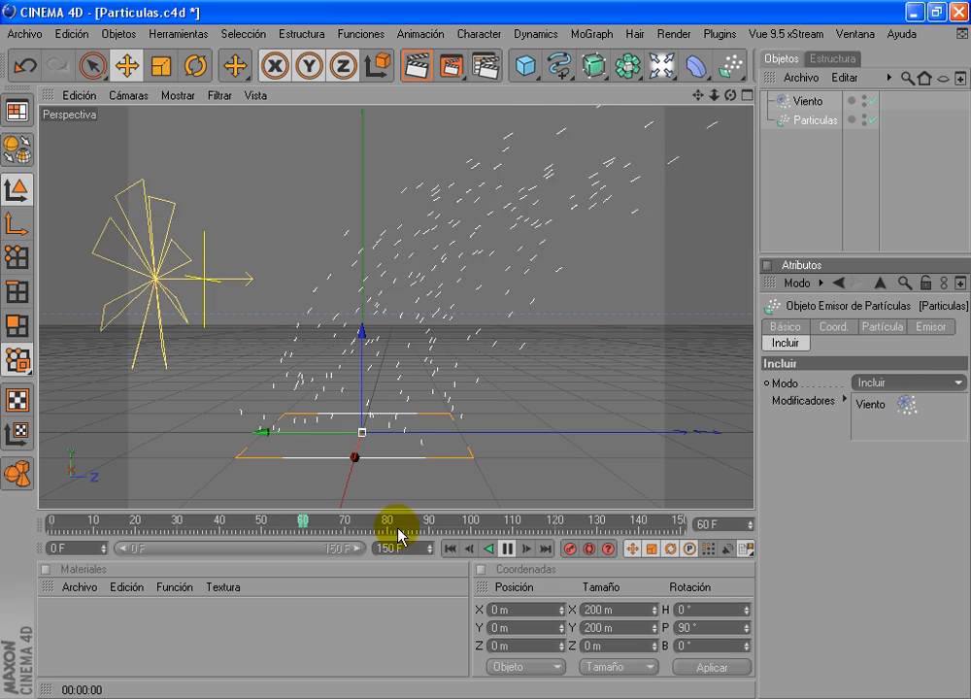
{"action": "left_click", "coordinate": [507, 550]}
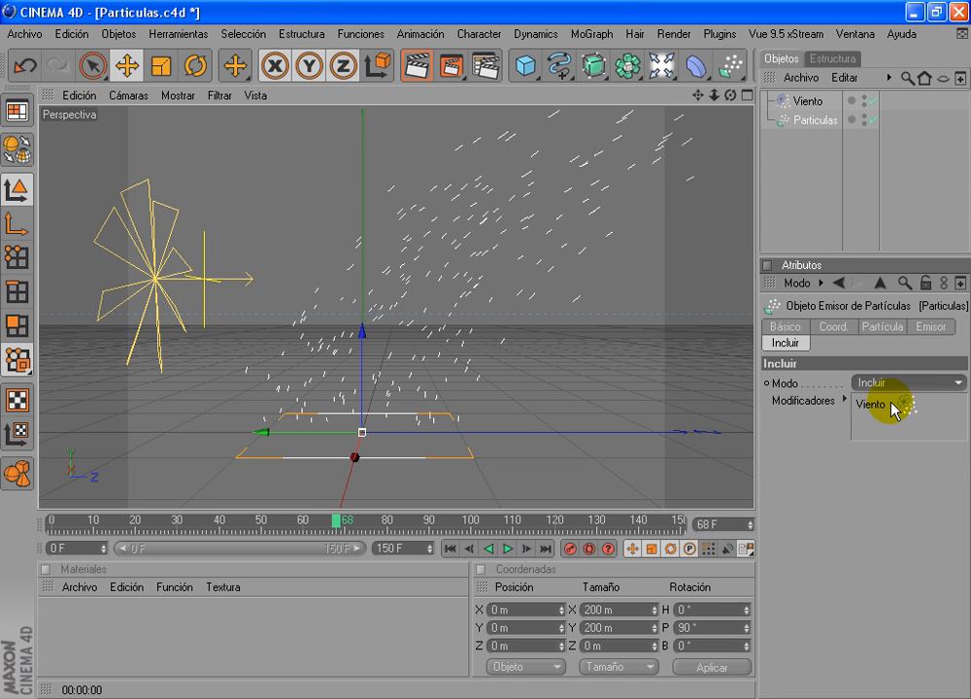
Step: Remove Viento from the emitter's Modificadores list and delete the Viento object from the scene
{"action": "left_click", "coordinate": [878, 402]}
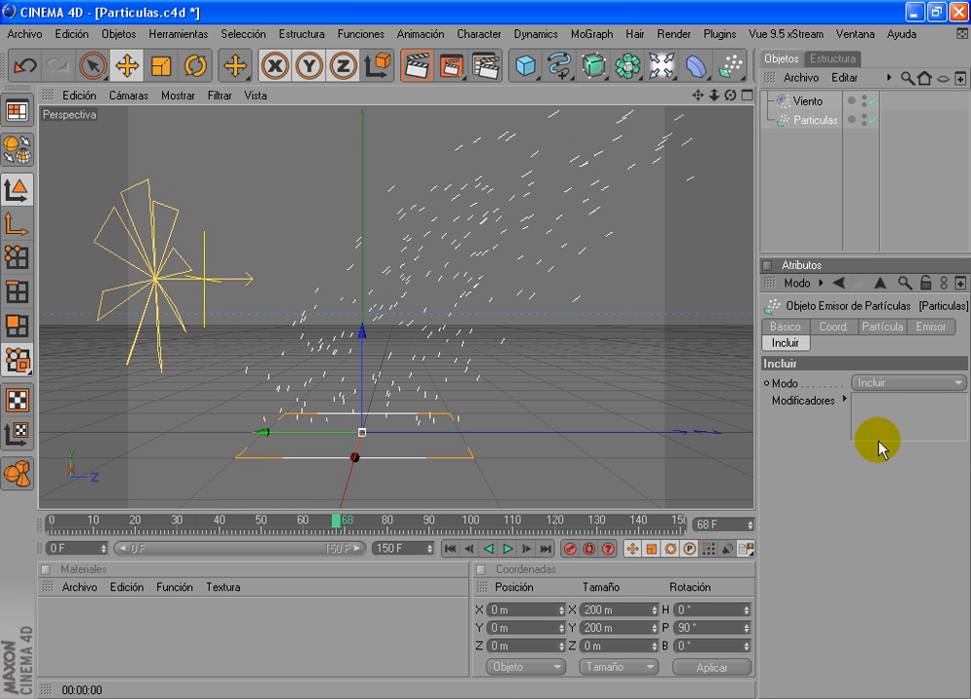
{"action": "left_click", "coordinate": [810, 100]}
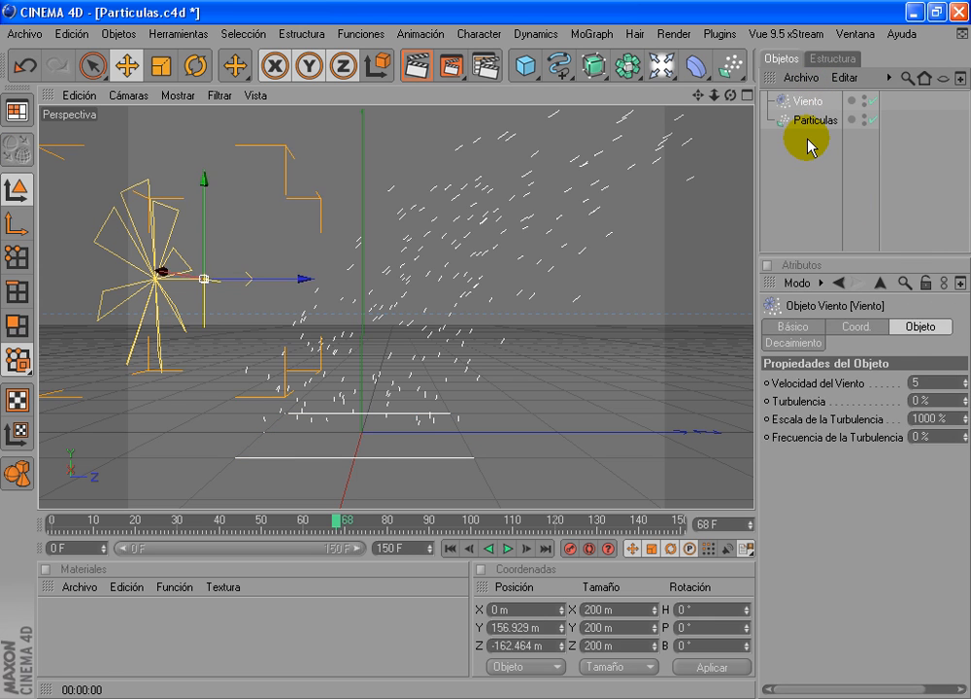
{"action": "key", "text": "Delete"}
Step: Replay the particle emission from the start and pause it at frame 75
{"action": "left_click", "coordinate": [449, 549]}
{"action": "left_click", "coordinate": [507, 548]}
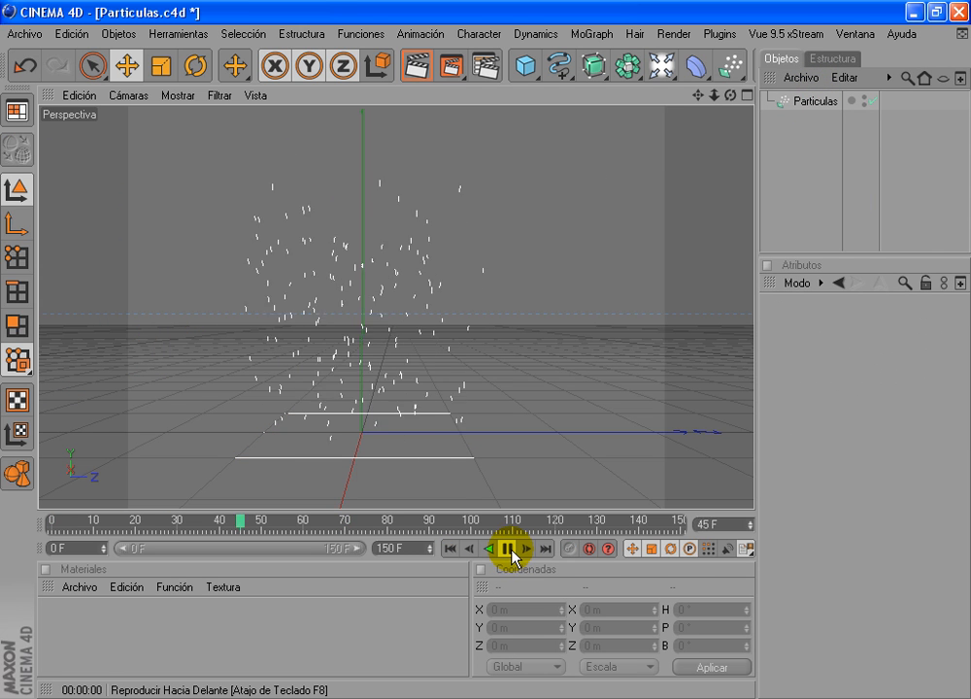
{"action": "left_click", "coordinate": [507, 549]}
{"action": "left_click_drag", "start_coordinate": [458, 321], "coordinate": [462, 293], "text": "alt"}
Step: Review the Particulas emitter's coordinate, Partícula, Emisor and Incluir settings, ending on the Emisor settings
{"action": "left_click", "coordinate": [824, 100]}
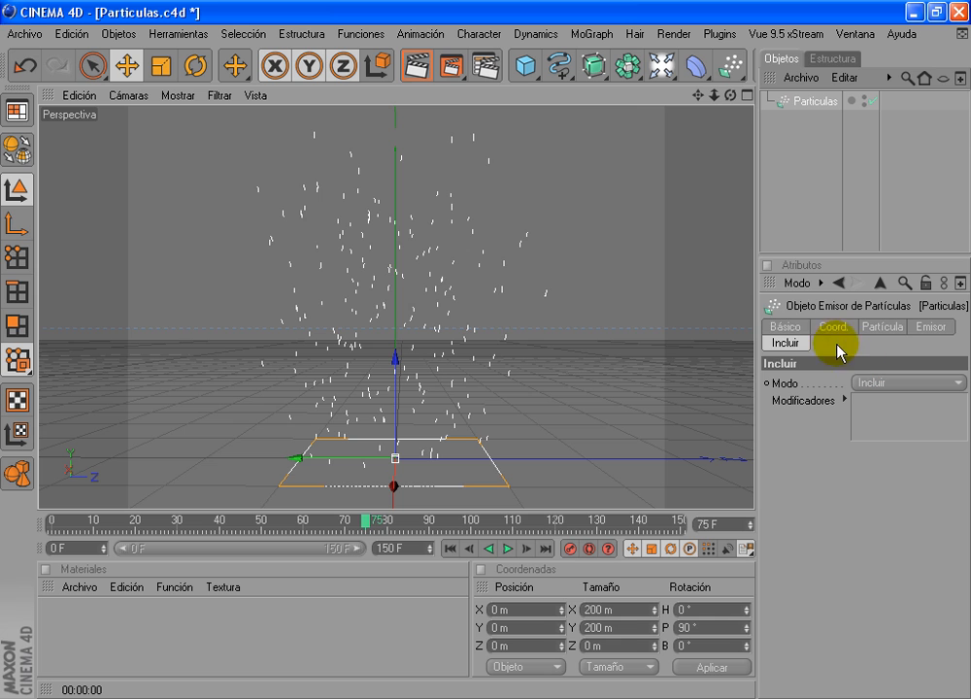
{"action": "left_click_drag", "start_coordinate": [754, 301], "coordinate": [704, 303]}
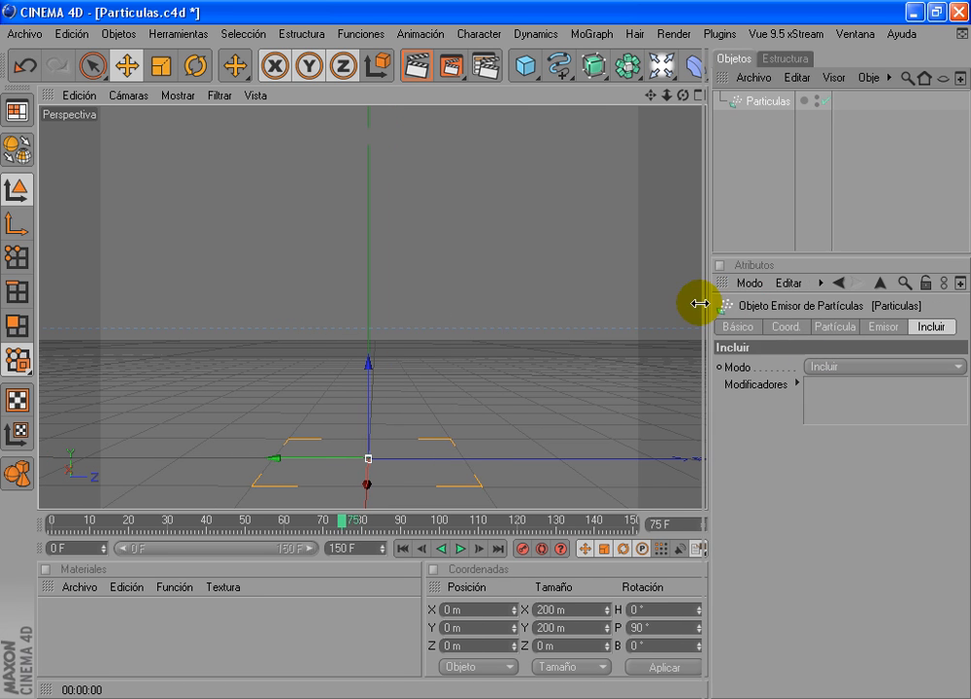
{"action": "left_click", "coordinate": [774, 327]}
{"action": "left_click", "coordinate": [831, 327]}
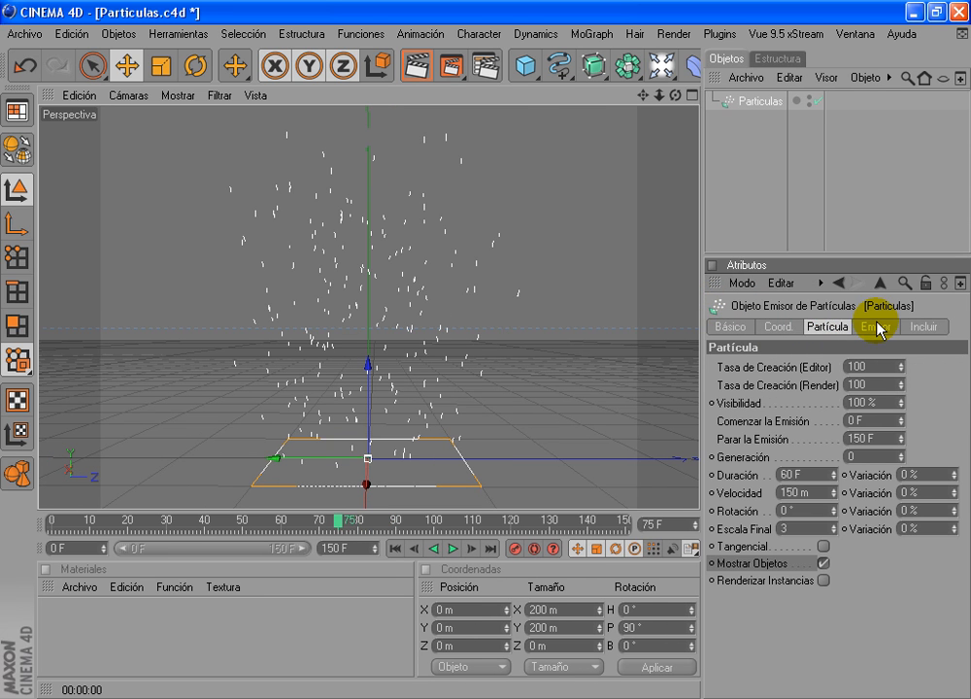
{"action": "left_click", "coordinate": [877, 327]}
{"action": "left_click", "coordinate": [929, 327]}
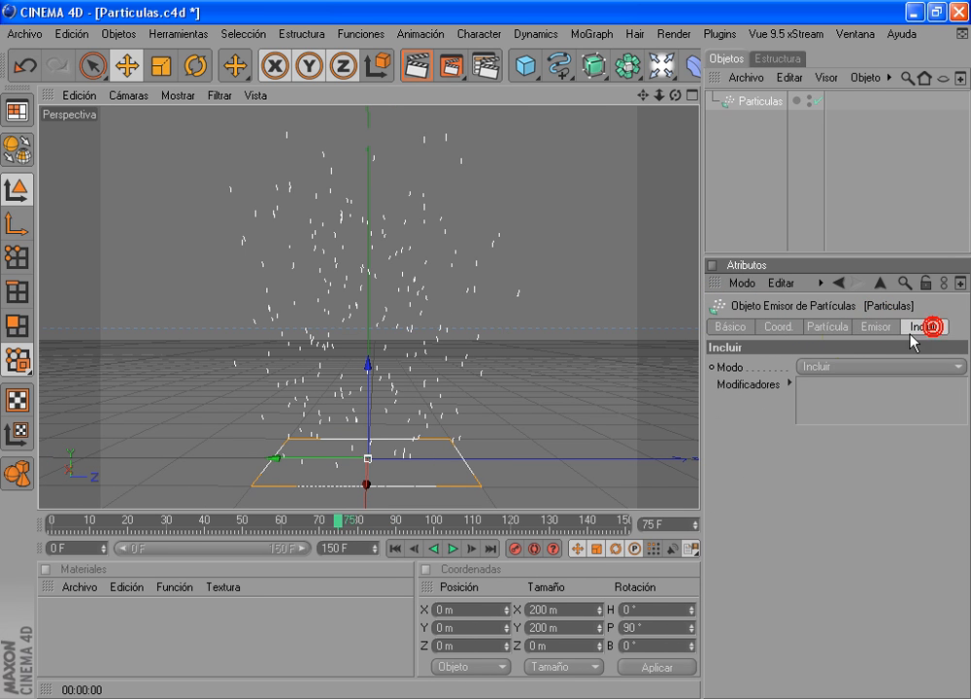
{"action": "left_click", "coordinate": [860, 330]}
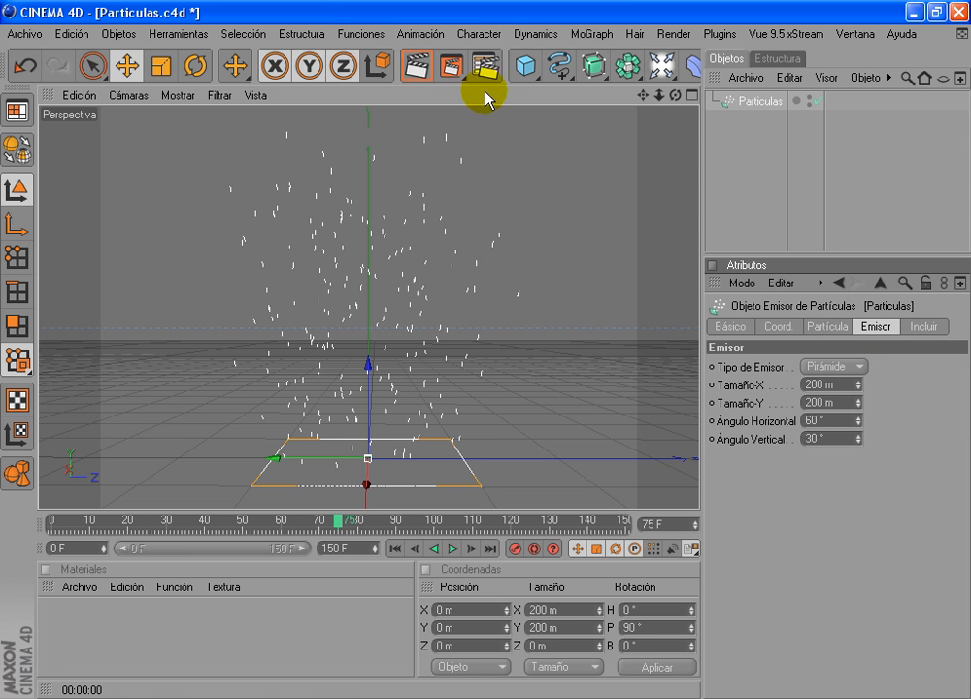
Step: Render the Perspectiva view at frame 75 to check the particles and deselect the emitter
{"action": "left_click", "coordinate": [418, 70]}
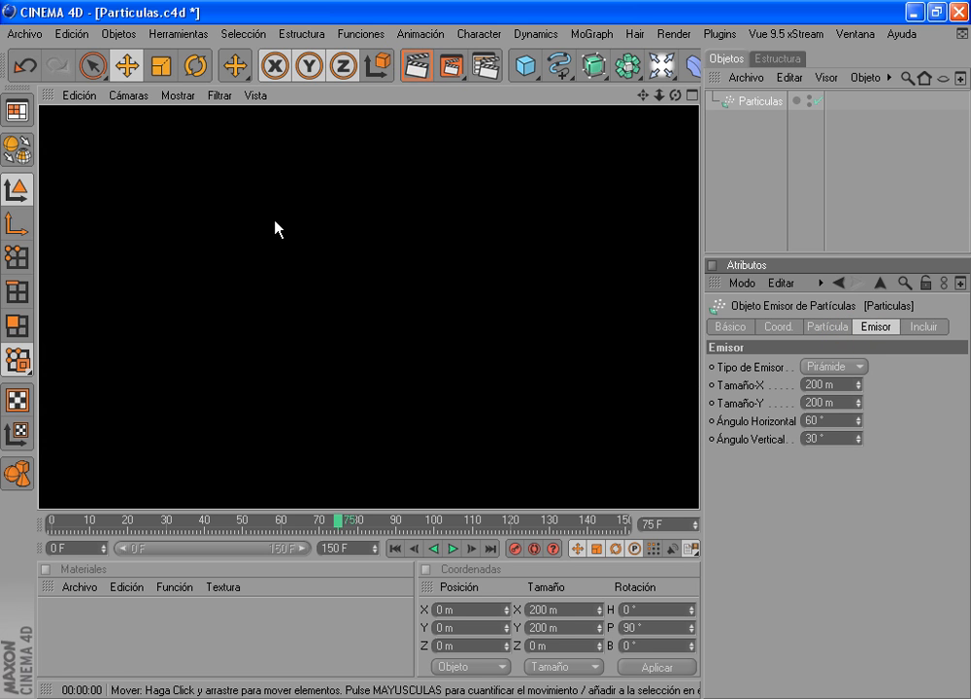
{"action": "left_click", "coordinate": [724, 178]}
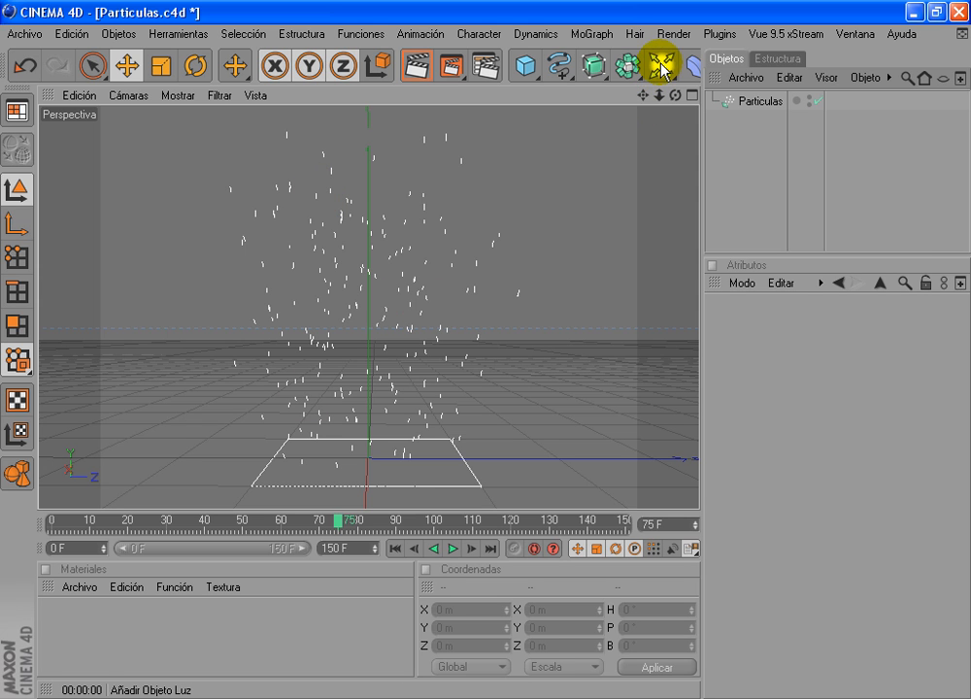
Step: Add an Entorno object to the scene, show its properties in a wider attributes area and deselect it
{"action": "left_click_drag", "start_coordinate": [665, 73], "coordinate": [422, 190]}
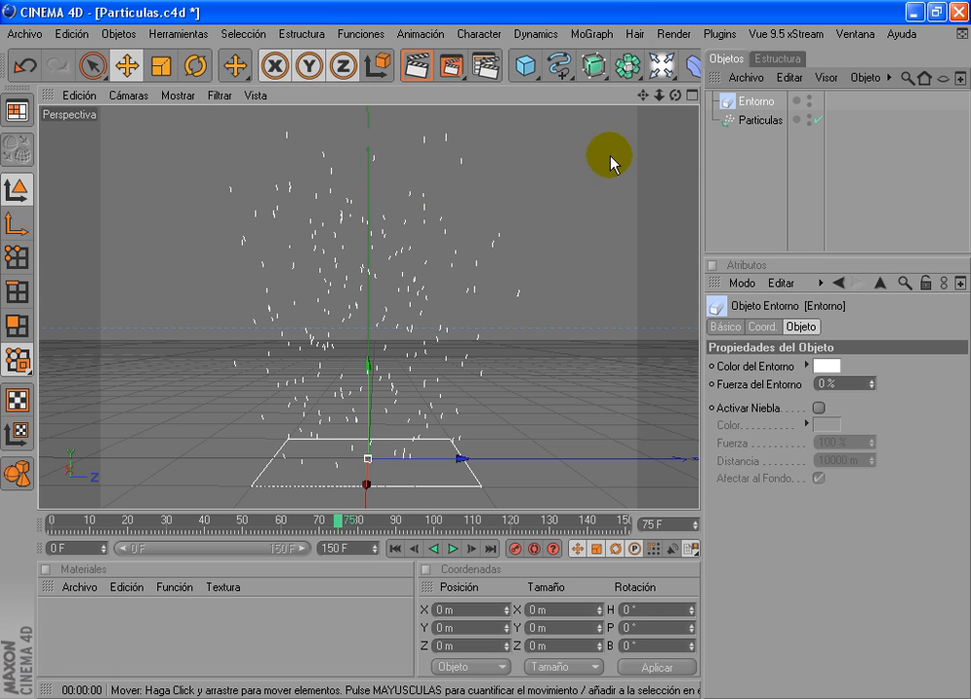
{"action": "left_click", "coordinate": [760, 182]}
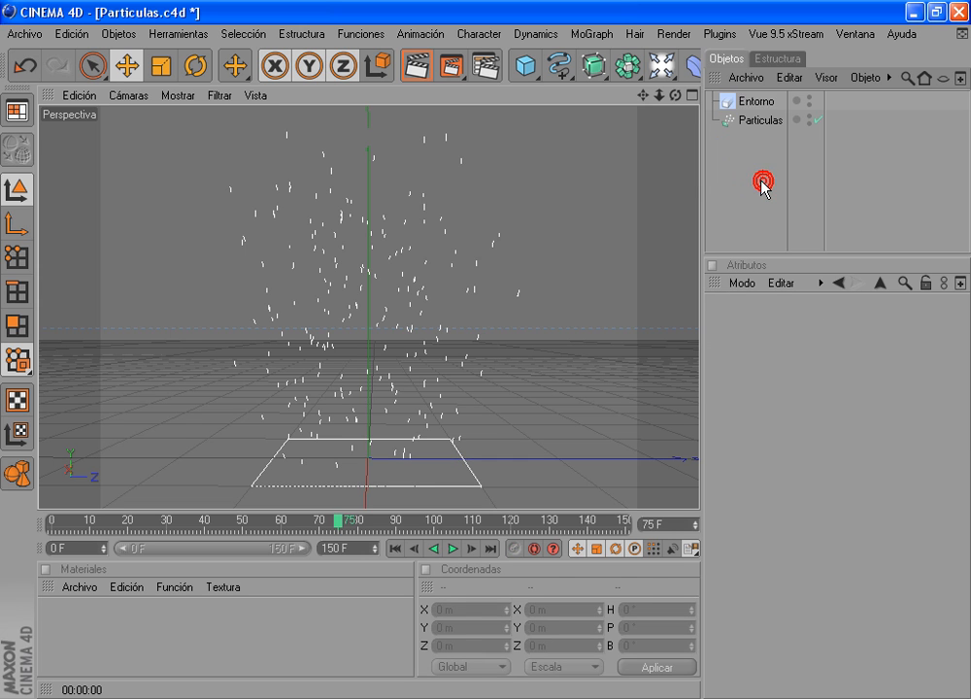
{"action": "left_click", "coordinate": [738, 101]}
{"action": "left_click_drag", "start_coordinate": [700, 195], "coordinate": [679, 196]}
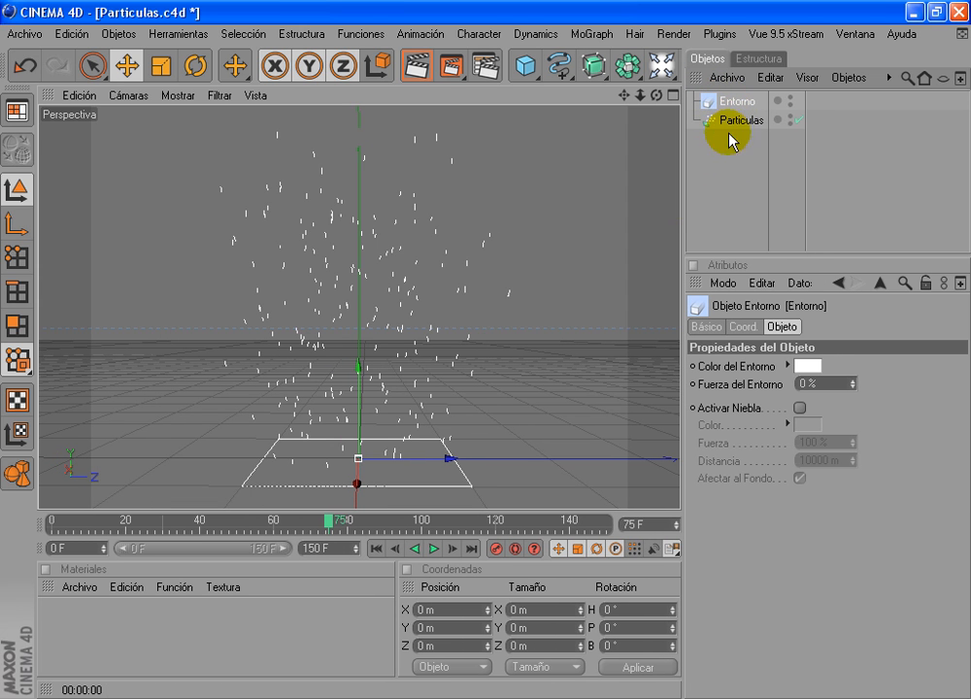
{"action": "left_click", "coordinate": [724, 180]}
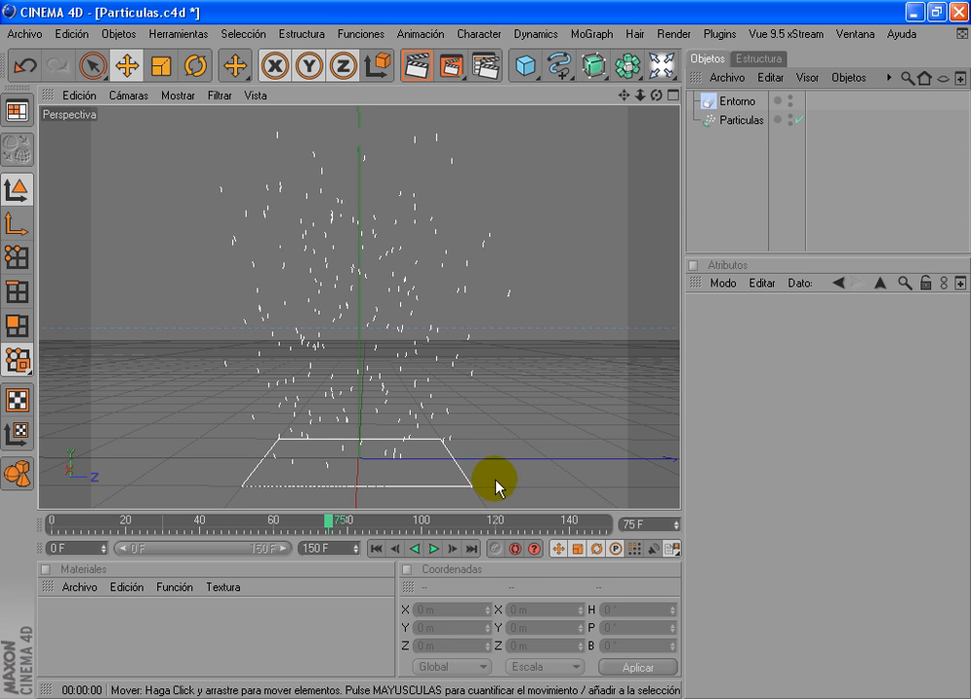
{"action": "left_click", "coordinate": [258, 641]}
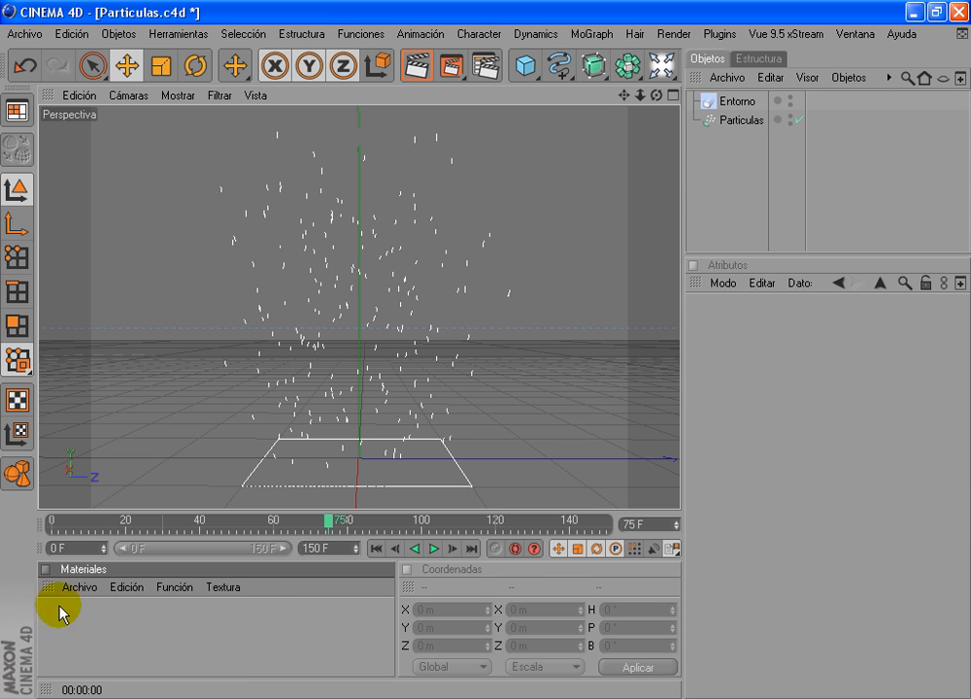
Step: Create a PyroCluster shader material, assign it to the Particulas emitter and test-render the Perspectiva view
{"action": "left_click", "coordinate": [83, 588]}
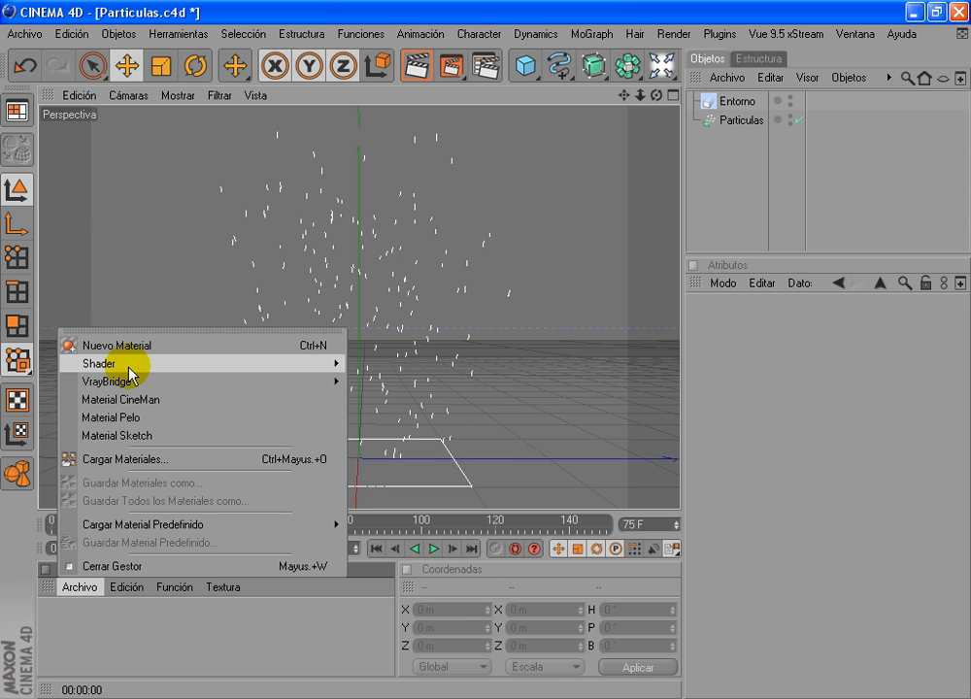
{"action": "mouse_move", "coordinate": [131, 373]}
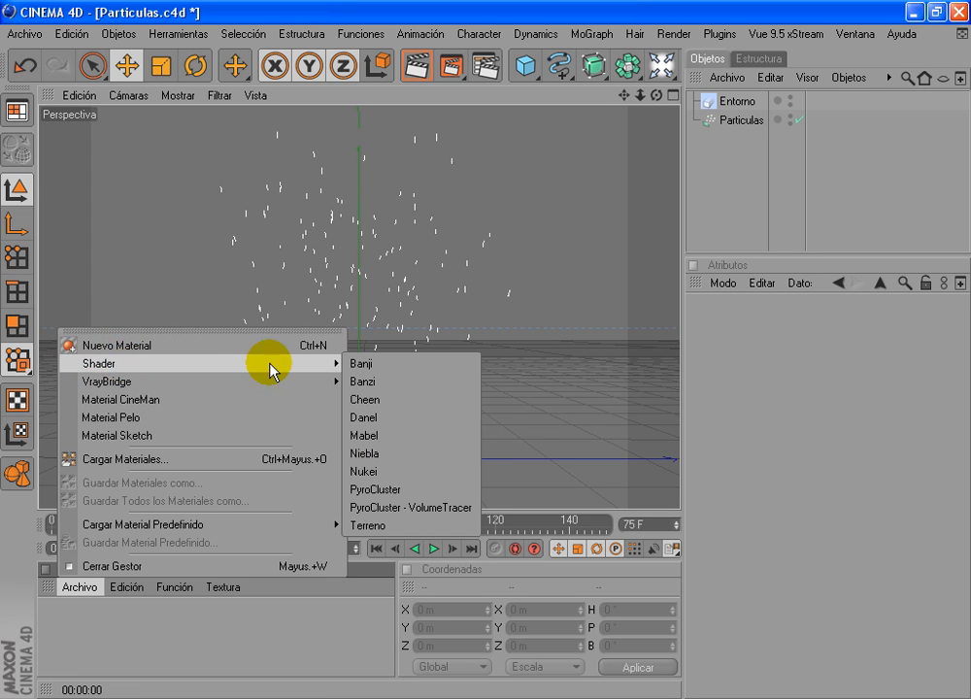
{"action": "left_click", "coordinate": [414, 497]}
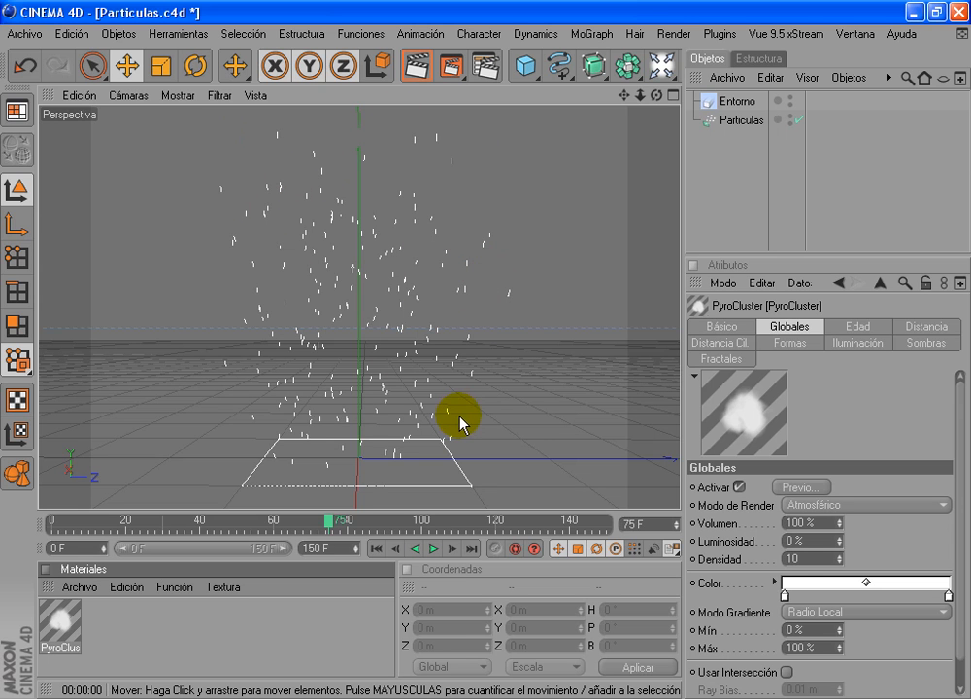
{"action": "left_click", "coordinate": [63, 624]}
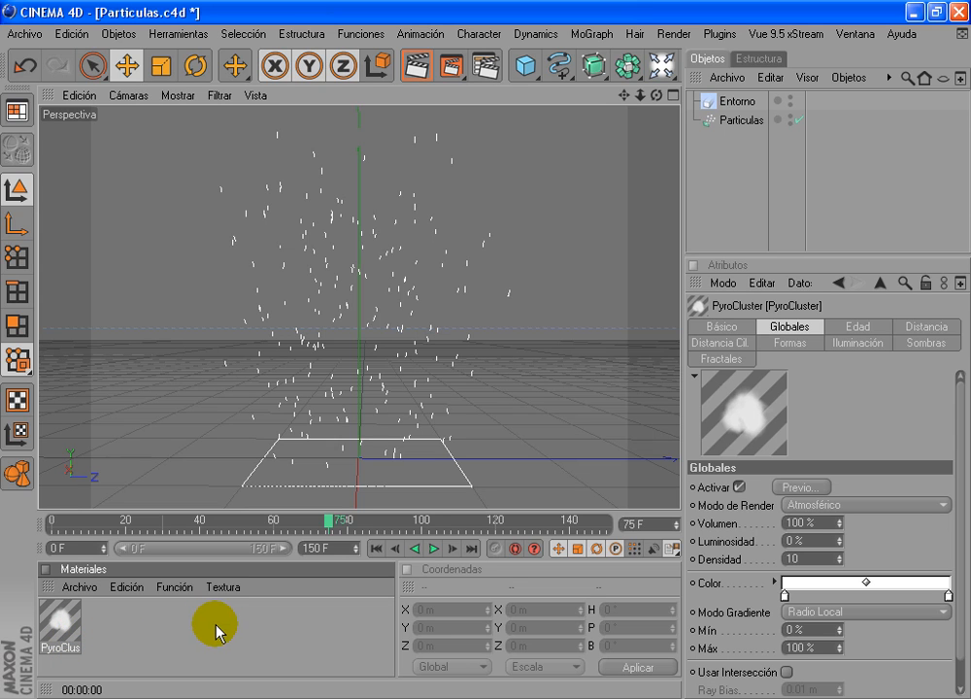
{"action": "left_click", "coordinate": [116, 647]}
{"action": "left_click", "coordinate": [62, 631]}
{"action": "left_click_drag", "start_coordinate": [53, 626], "coordinate": [738, 127]}
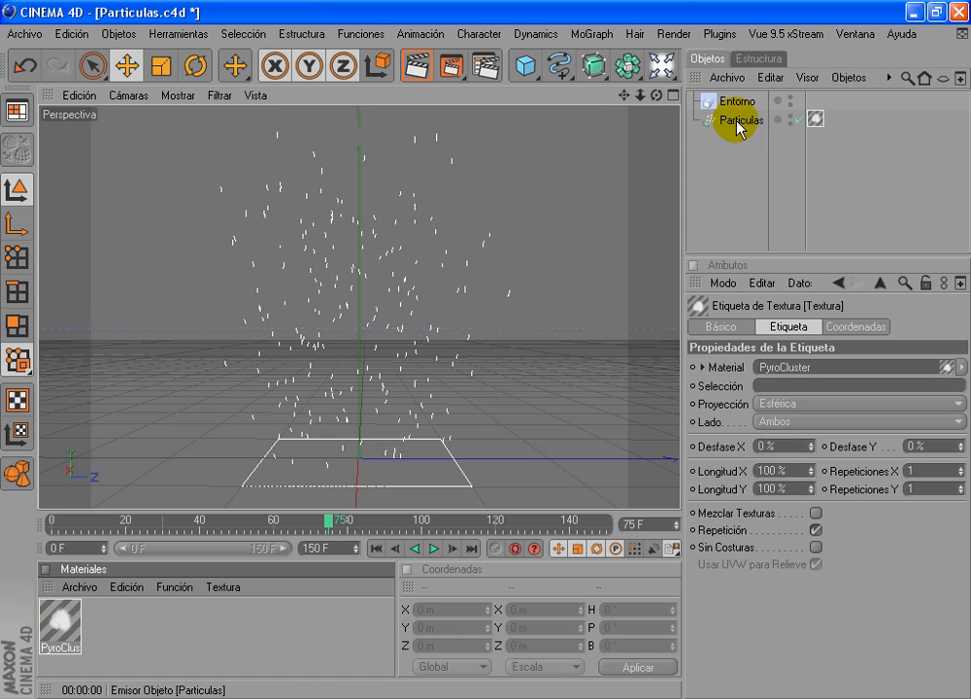
{"action": "left_click", "coordinate": [418, 66]}
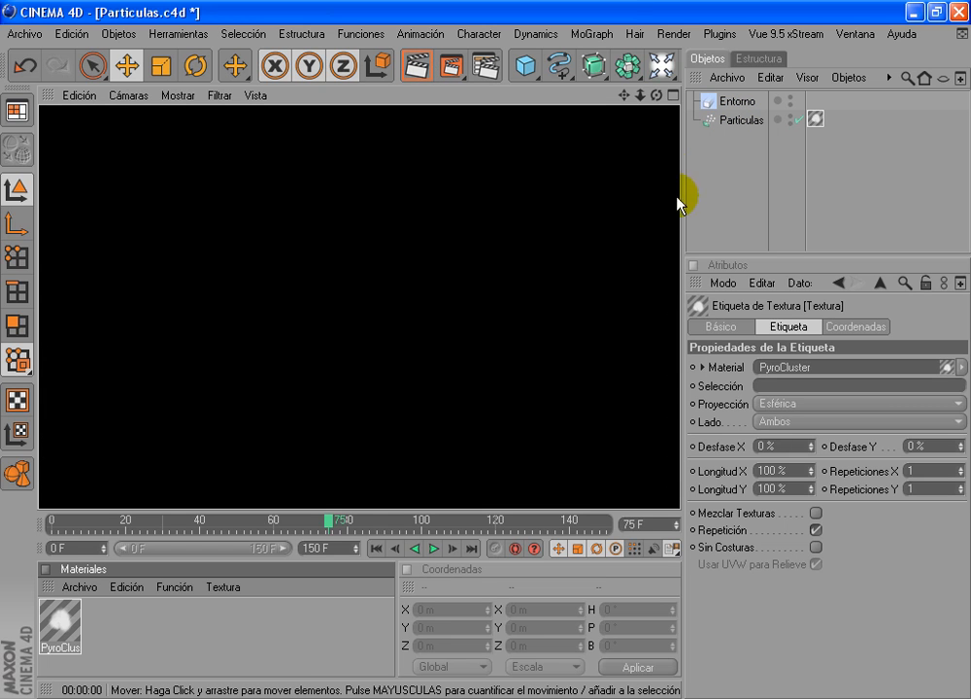
{"action": "left_click", "coordinate": [223, 631]}
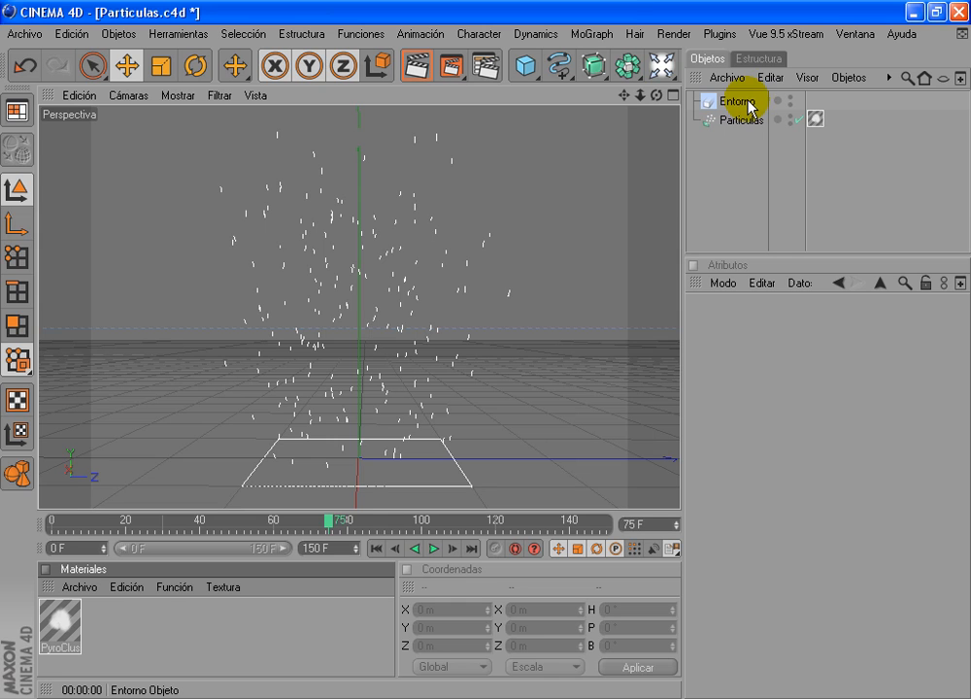
Step: Create a PyroCluster - VolumeTracer shader material and assign it to the Entorno object
{"action": "left_click", "coordinate": [90, 586]}
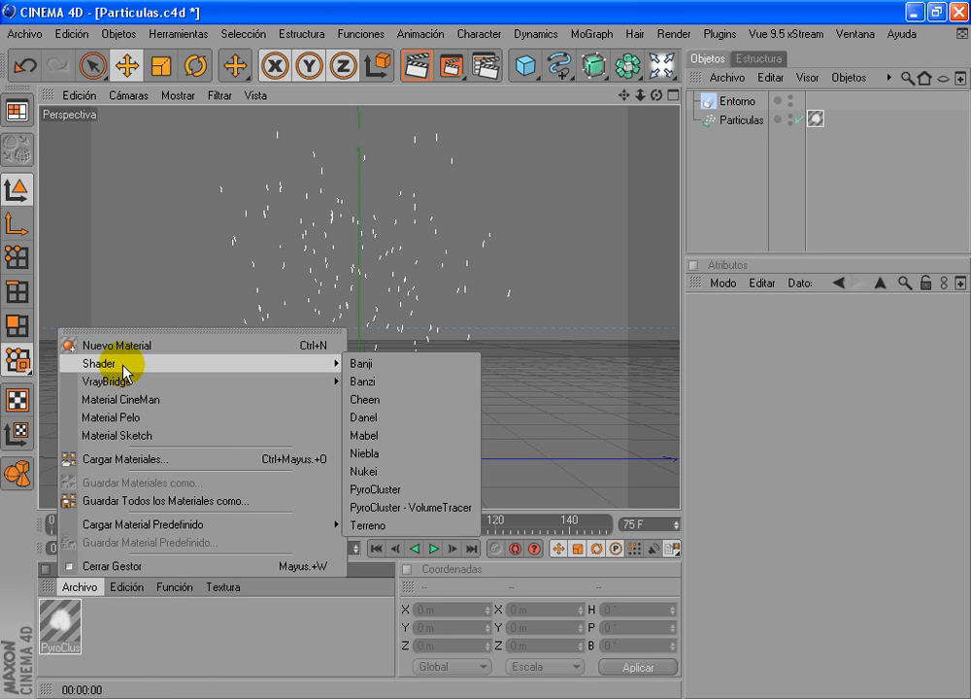
{"action": "left_click", "coordinate": [436, 512]}
{"action": "left_click", "coordinate": [213, 648]}
{"action": "left_click", "coordinate": [61, 622]}
{"action": "left_click_drag", "start_coordinate": [515, 200], "coordinate": [748, 105]}
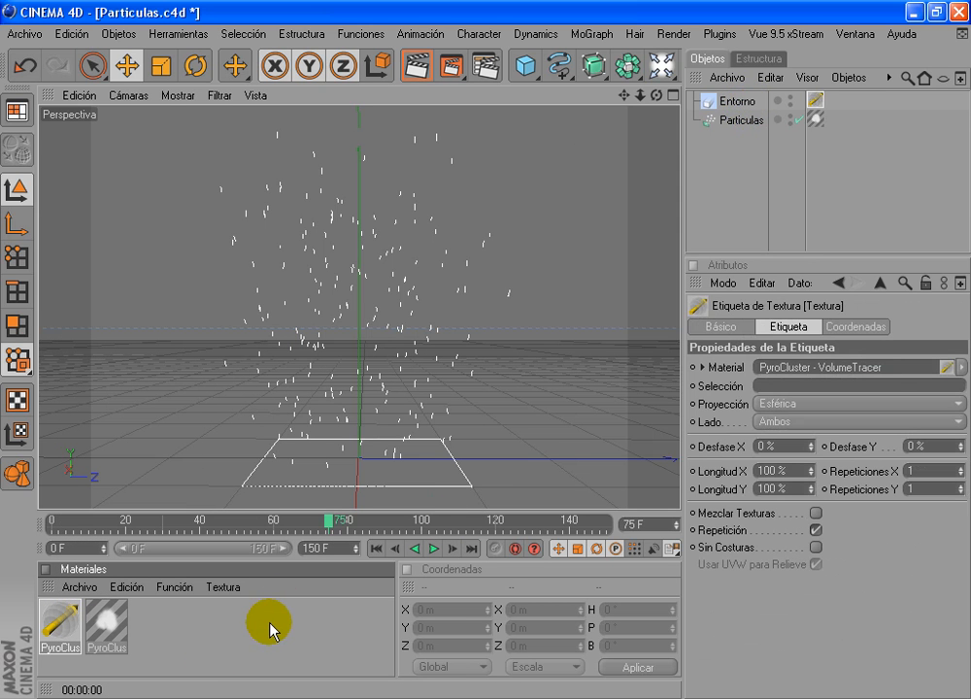
Step: Play the particle animation forward, pause it at frame 97 and render the Perspectiva view
{"action": "left_click", "coordinate": [433, 550]}
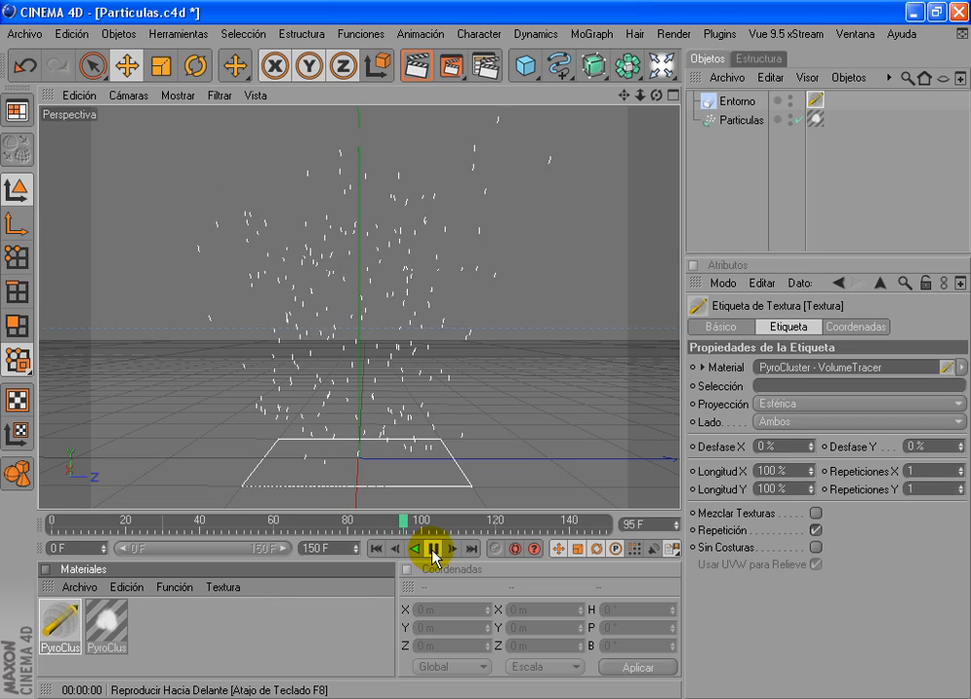
{"action": "left_click", "coordinate": [417, 72]}
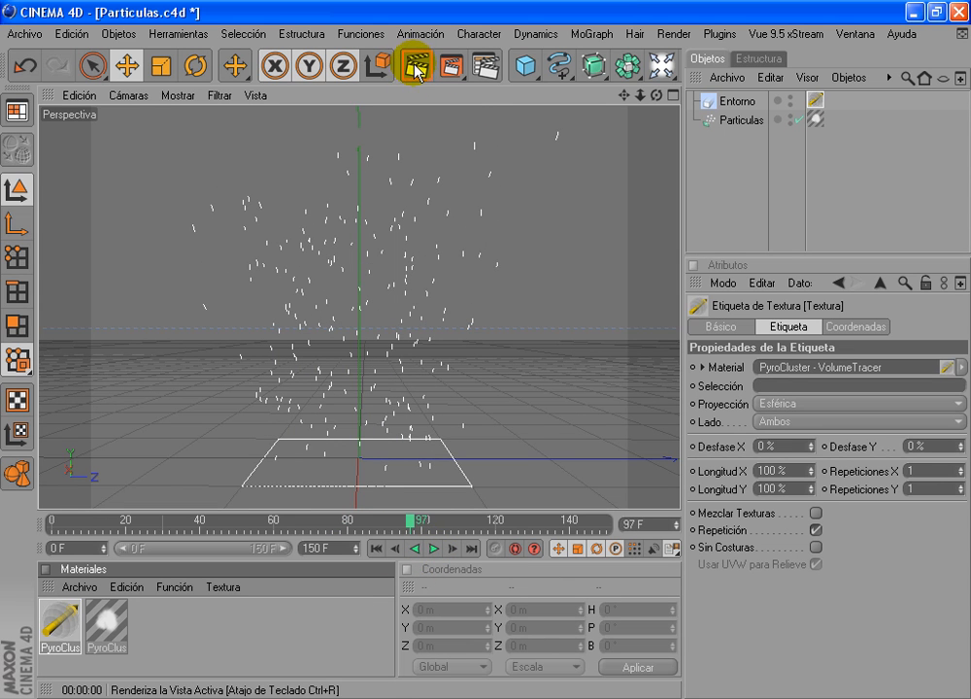
{"action": "left_click", "coordinate": [442, 212]}
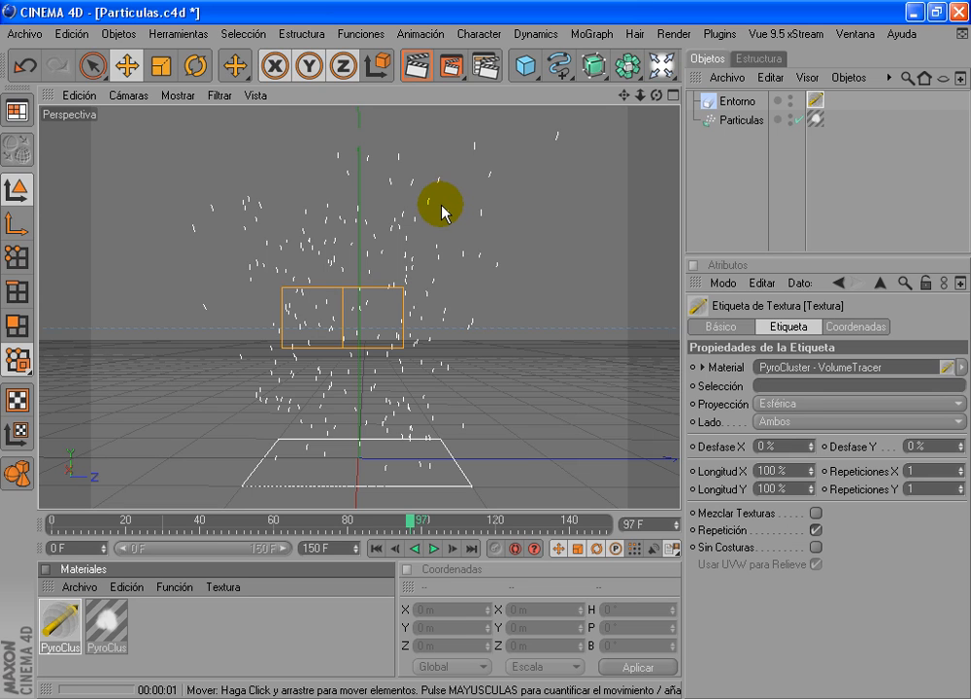
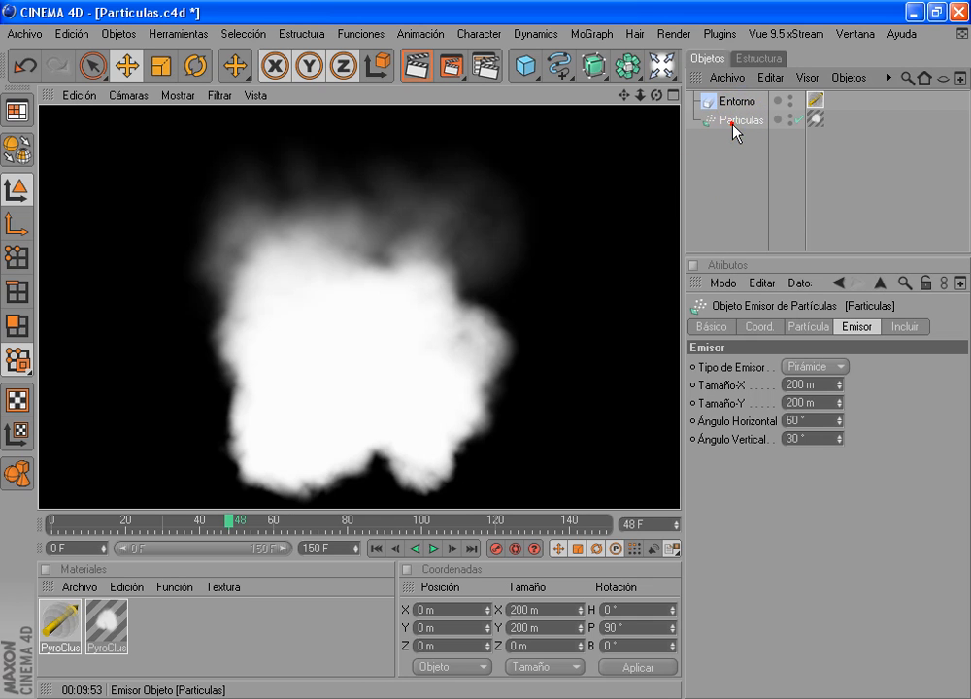
Step: Show the PyroCluster material's Globales settings and enlarge the attributes area until the Configuración option fits
{"action": "left_click", "coordinate": [704, 152]}
{"action": "left_click", "coordinate": [107, 621]}
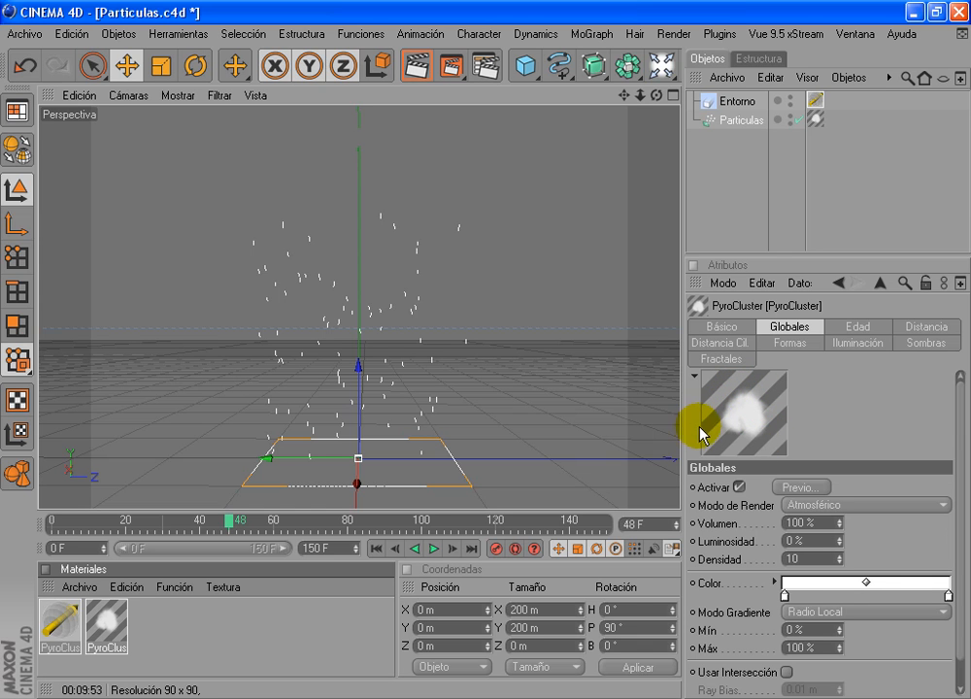
{"action": "left_click_drag", "start_coordinate": [677, 421], "coordinate": [637, 420]}
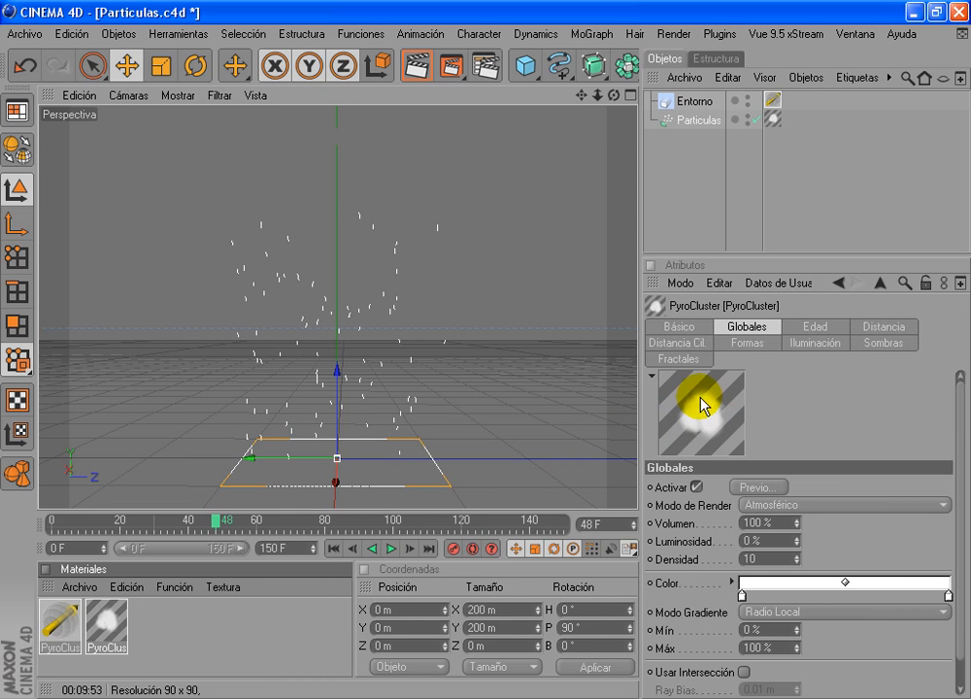
{"action": "left_click", "coordinate": [960, 453]}
{"action": "left_click_drag", "start_coordinate": [962, 453], "coordinate": [953, 493]}
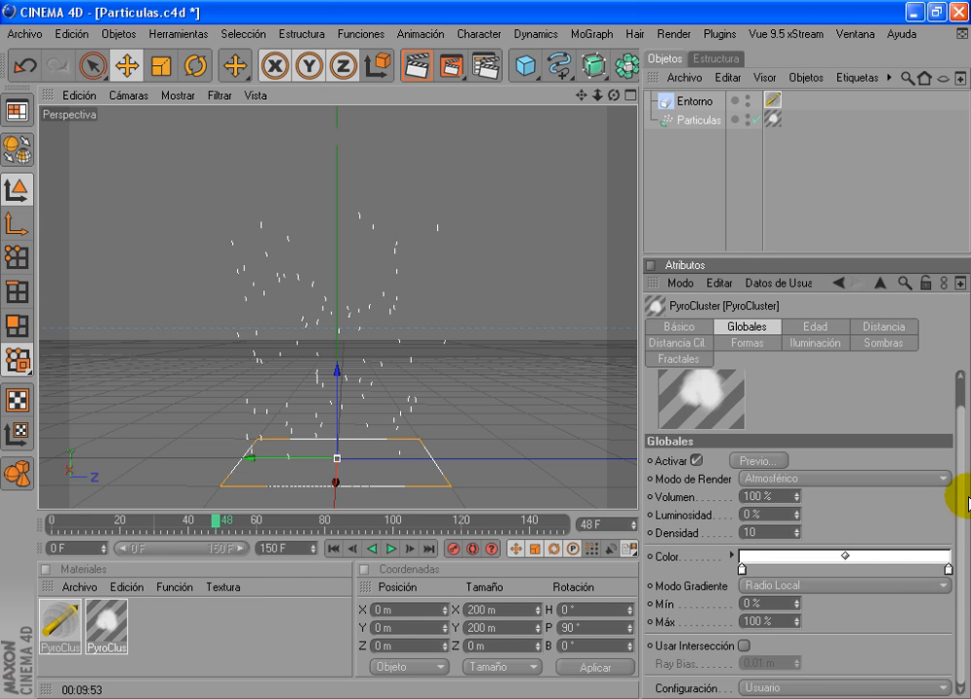
{"action": "left_click", "coordinate": [868, 686]}
{"action": "left_click", "coordinate": [894, 508]}
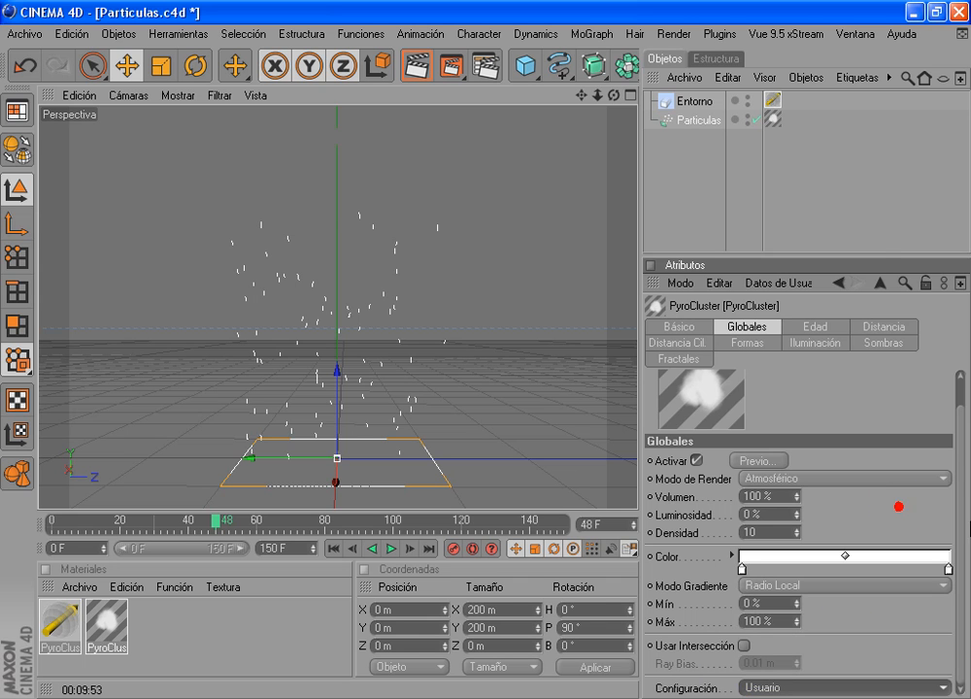
{"action": "left_click_drag", "start_coordinate": [857, 256], "coordinate": [850, 207]}
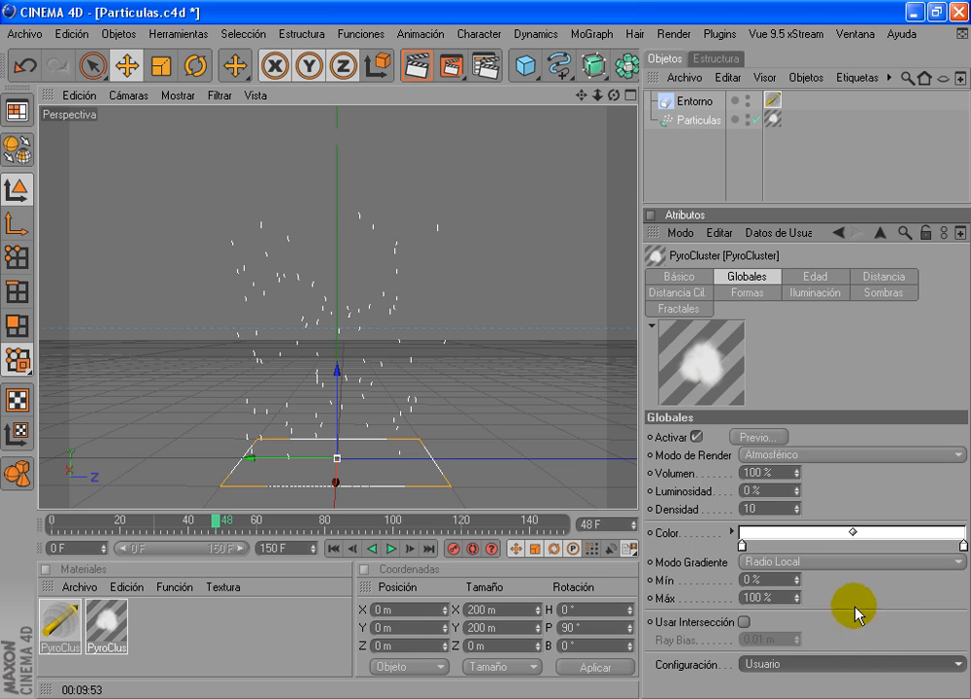
Step: Set the PyroCluster material's Configuración to the Fuego preset and accept converting the parameters
{"action": "left_click", "coordinate": [875, 665]}
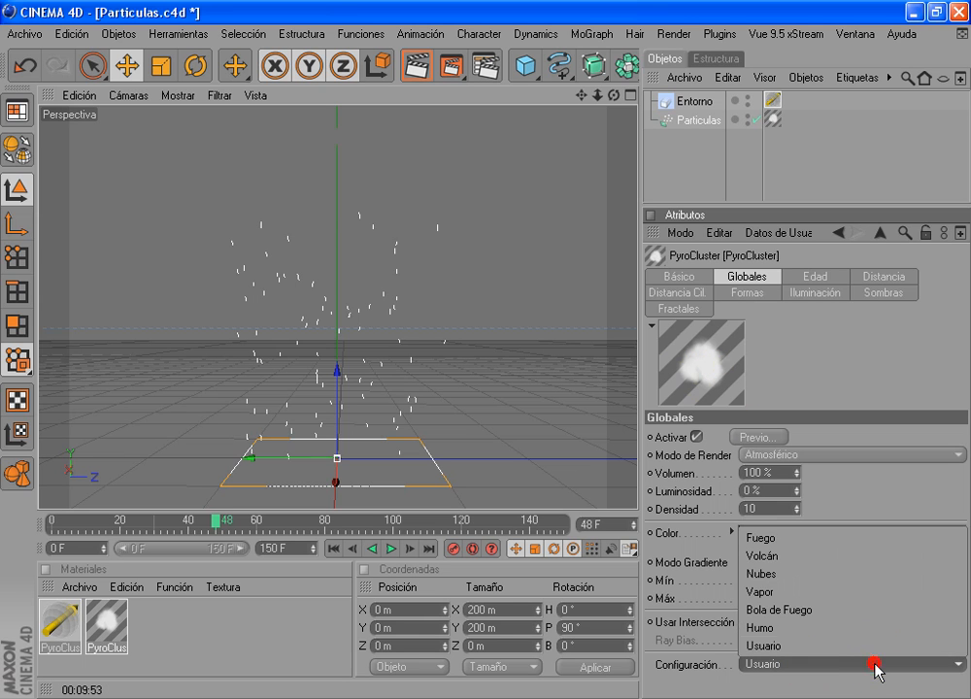
{"action": "left_click", "coordinate": [804, 540]}
{"action": "left_click_drag", "start_coordinate": [401, 333], "coordinate": [491, 335]}
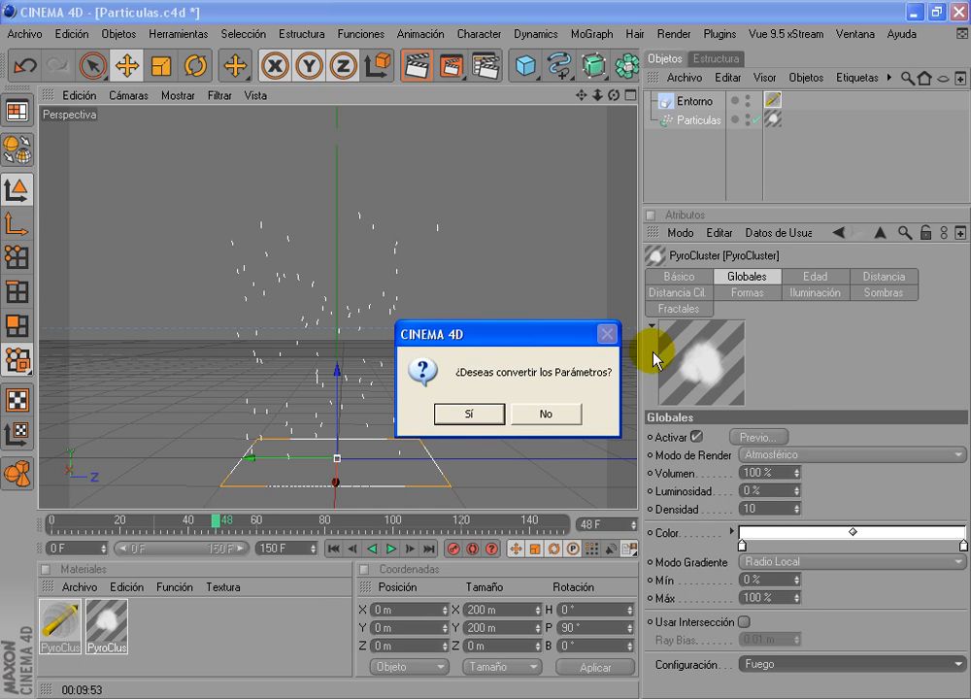
{"action": "left_click", "coordinate": [478, 415]}
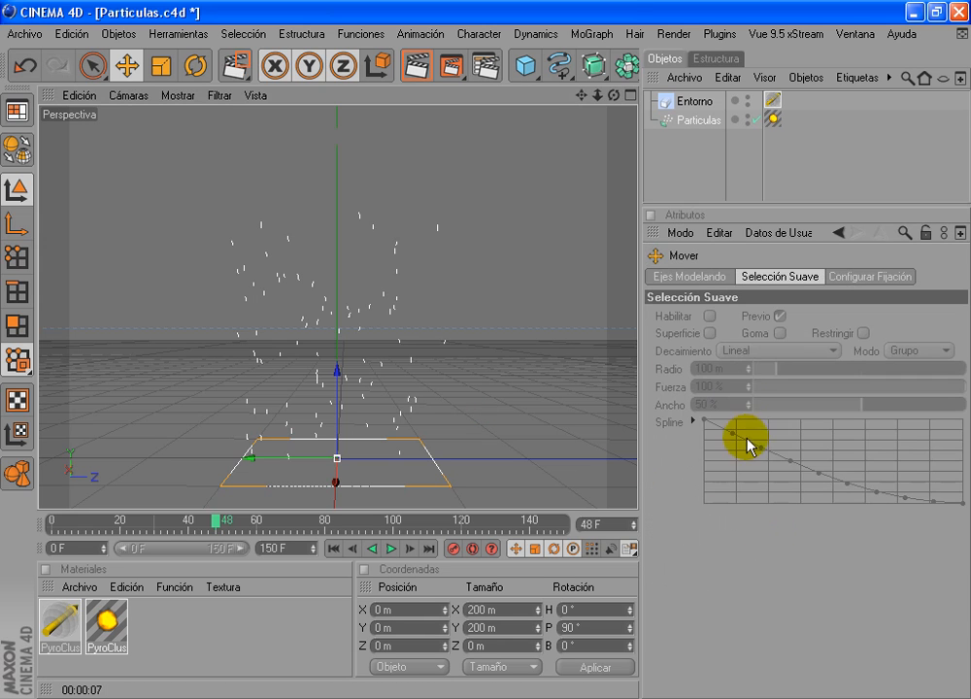
Step: Check the Particulas emitter's settings and the PyroCluster material in the Material Editor, and close the editor
{"action": "left_click", "coordinate": [699, 119]}
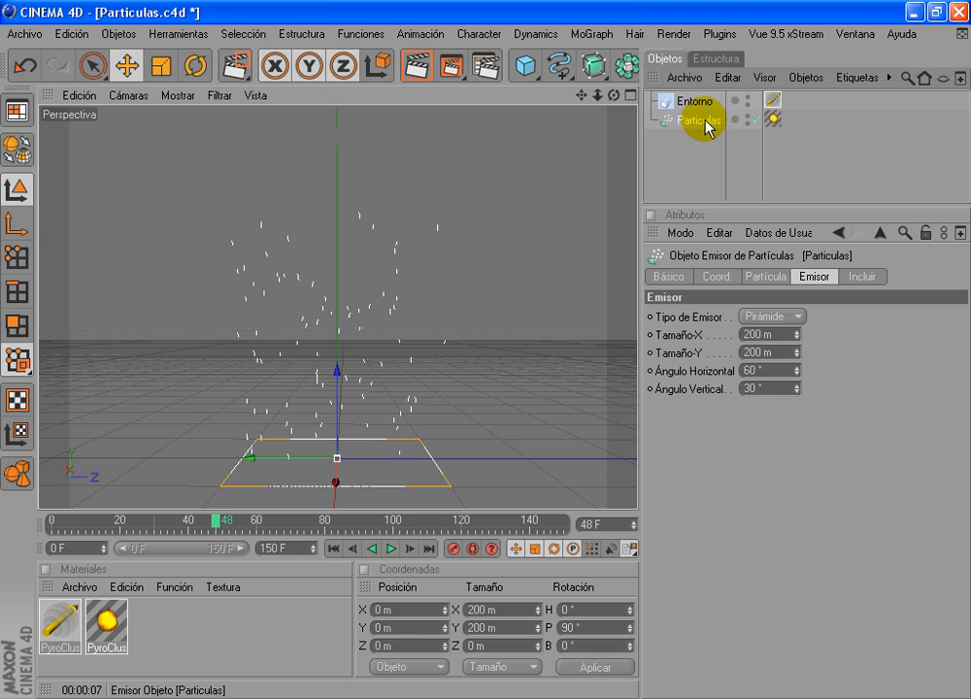
{"action": "left_click", "coordinate": [772, 101]}
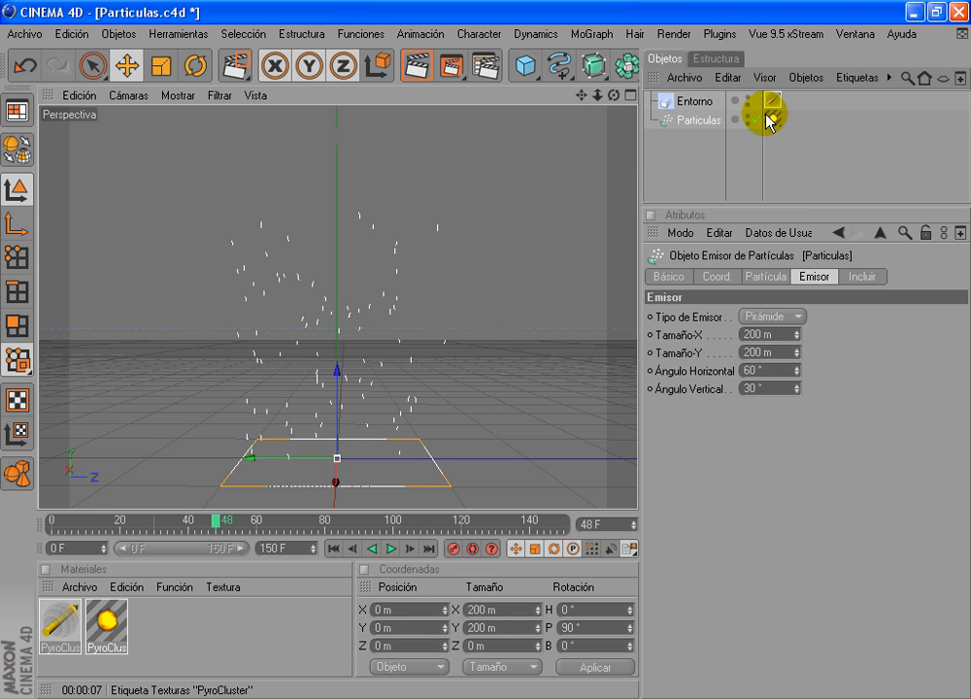
{"action": "double_click", "coordinate": [106, 626]}
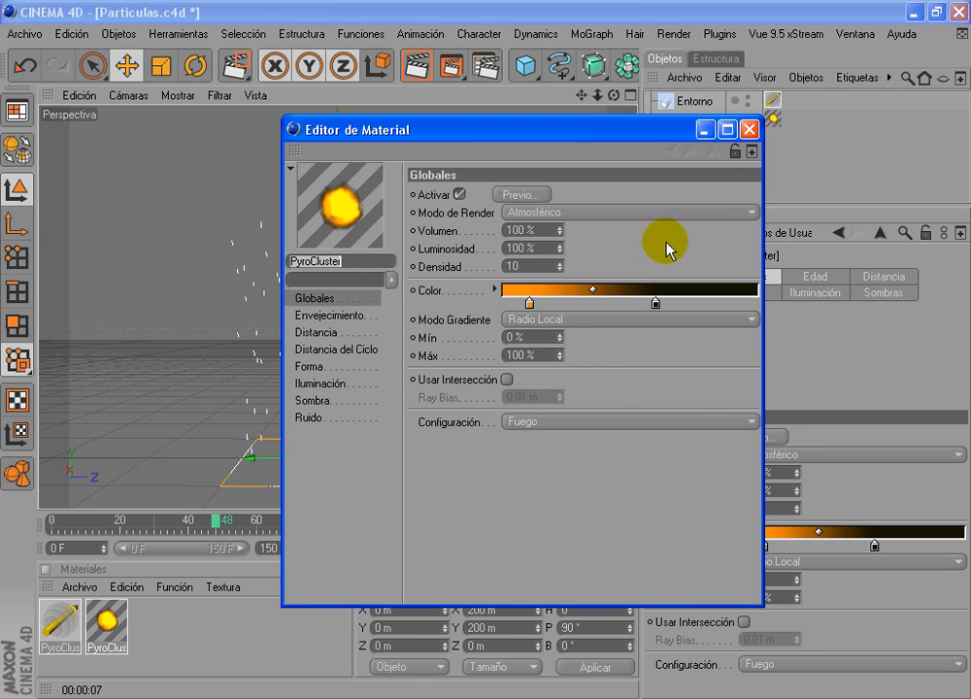
{"action": "left_click", "coordinate": [749, 129]}
{"action": "left_click", "coordinate": [682, 335]}
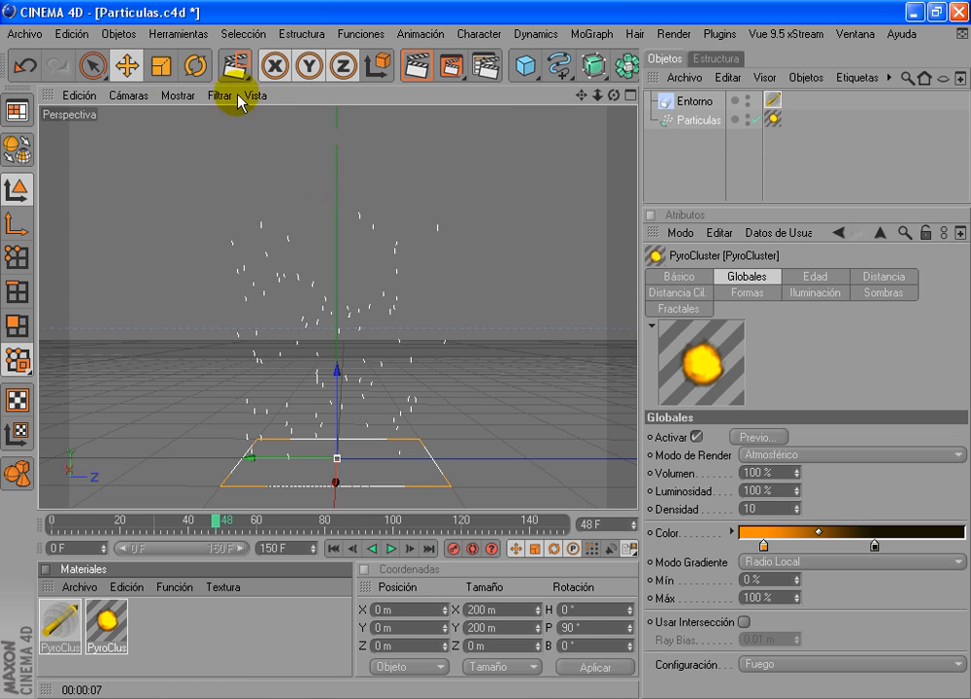
Step: Undo the stray change in the viewport and render a tall rectangular region over part of the particles
{"action": "left_click_drag", "start_coordinate": [340, 192], "coordinate": [357, 281]}
{"action": "key", "text": "ctrl+z"}
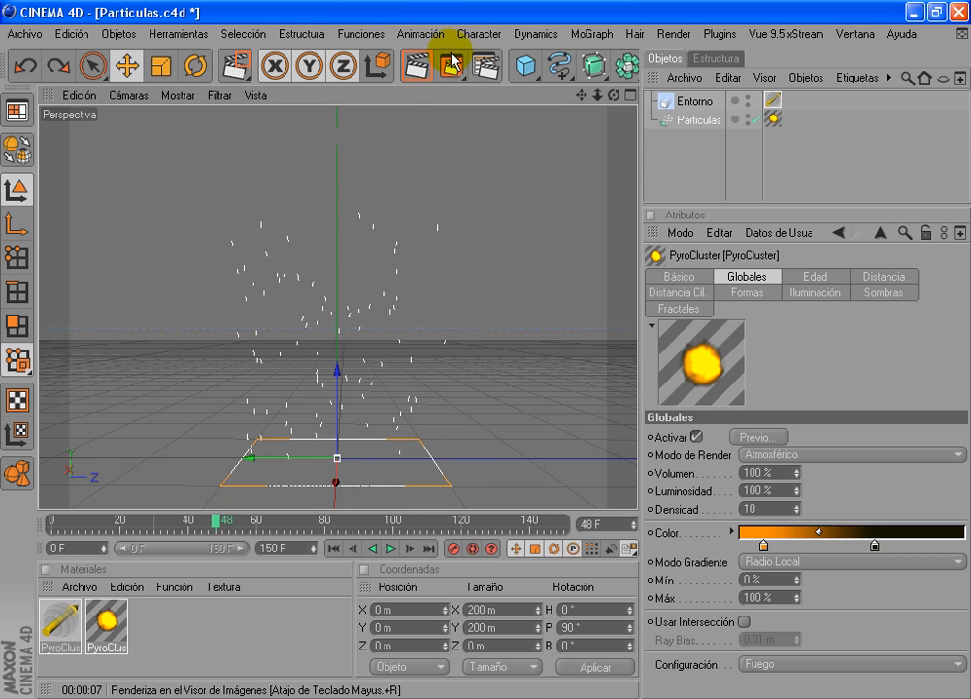
{"action": "left_click_drag", "start_coordinate": [449, 64], "coordinate": [525, 85]}
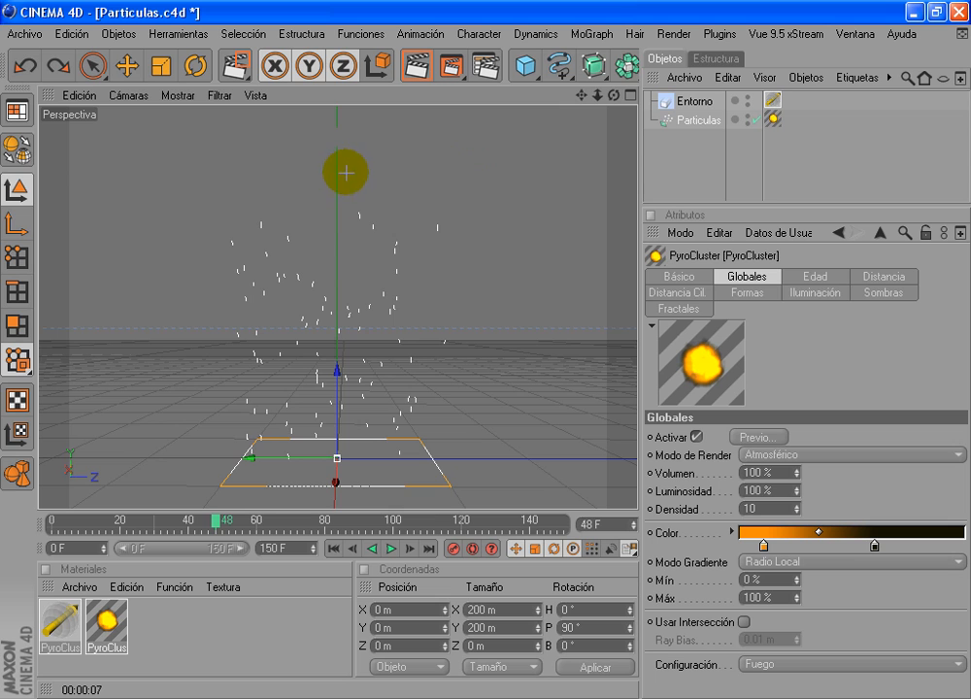
{"action": "left_click_drag", "start_coordinate": [349, 181], "coordinate": [477, 407]}
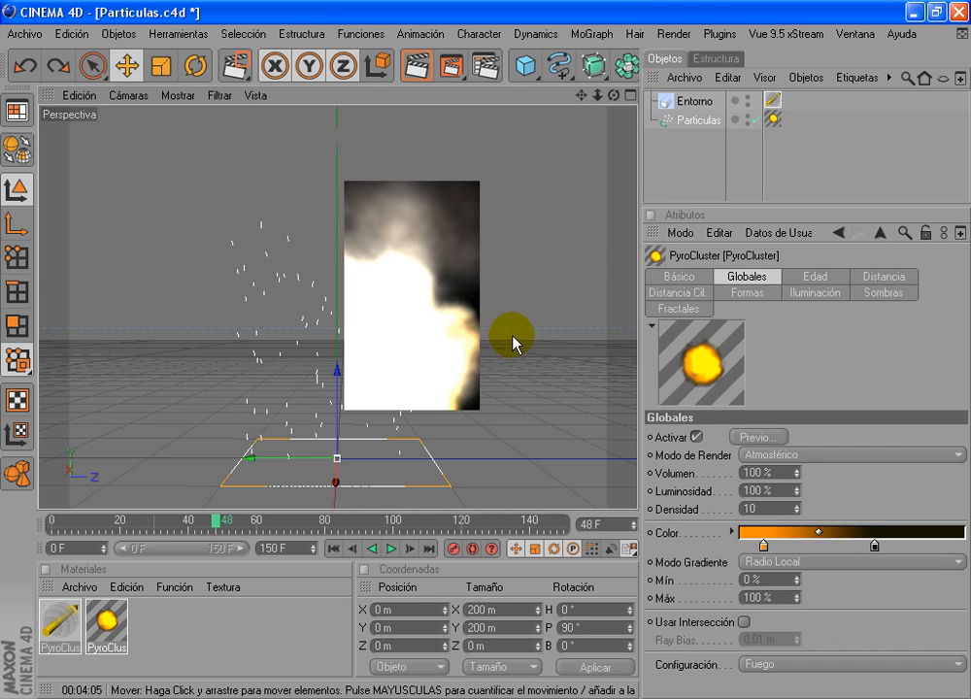
Step: Set the PyroCluster material's Configuración to the Bola de Fuego preset and accept converting the parameters
{"action": "left_click", "coordinate": [854, 666]}
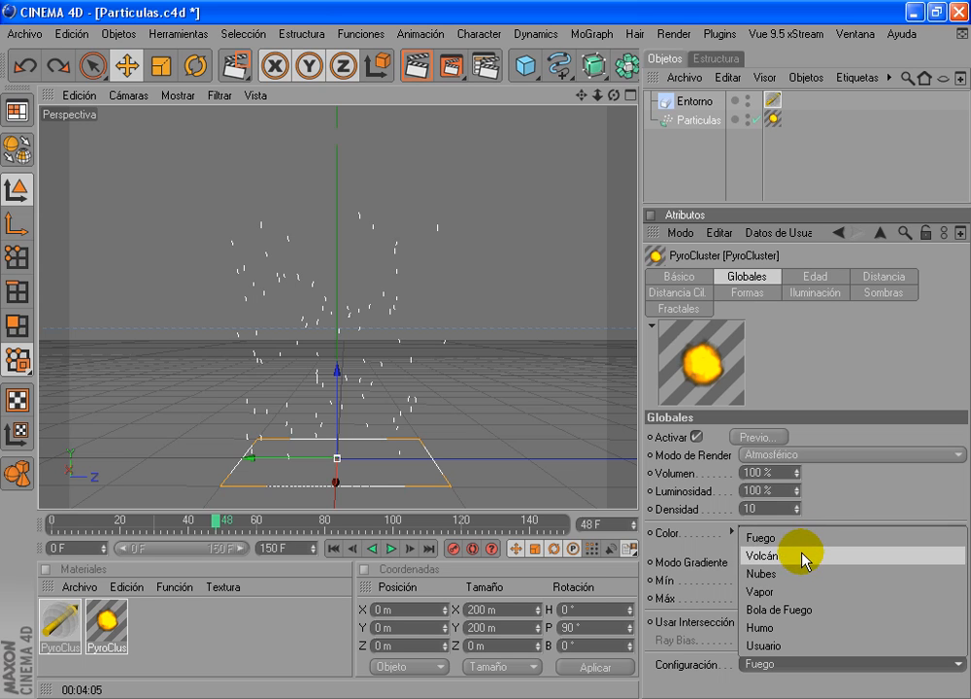
{"action": "left_click", "coordinate": [798, 609]}
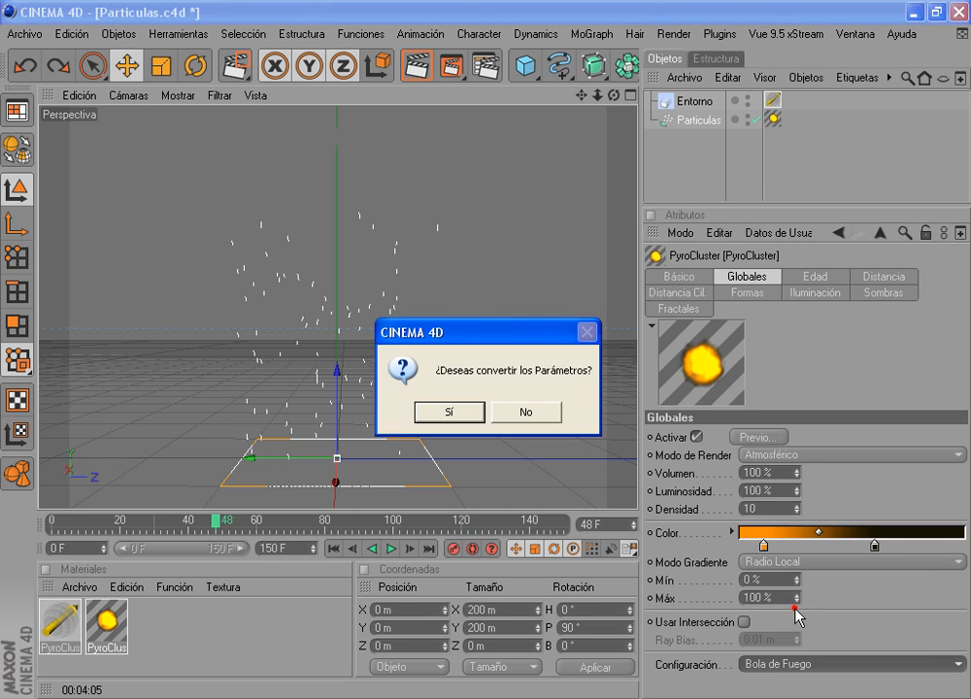
{"action": "left_click", "coordinate": [442, 413]}
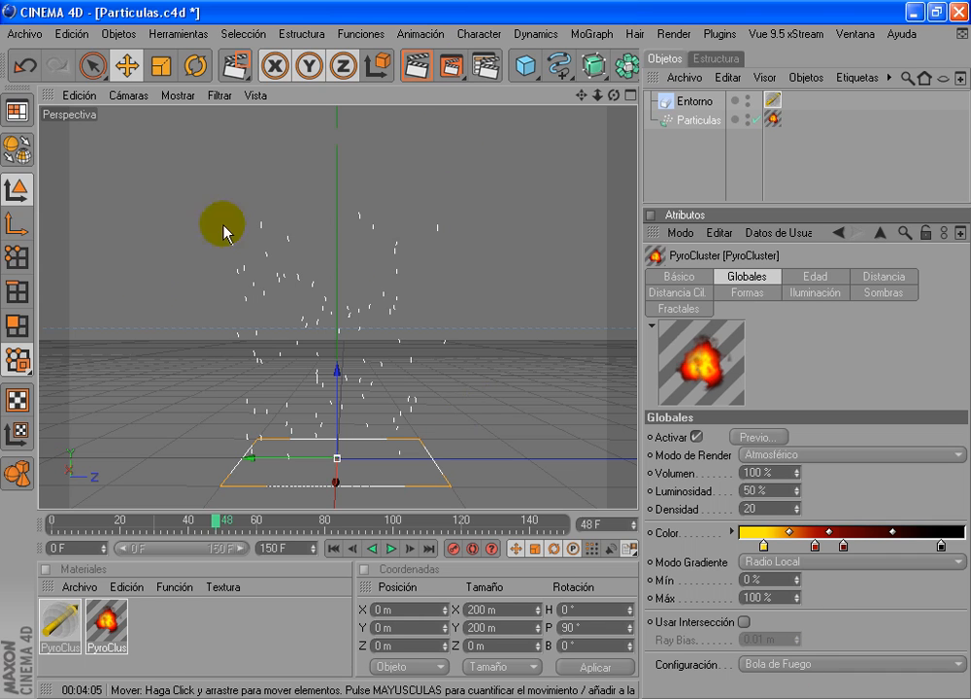
Step: Render the scene to the picture viewer and enlarge the image to about 195% to examine the fireball effect
{"action": "left_click", "coordinate": [450, 68]}
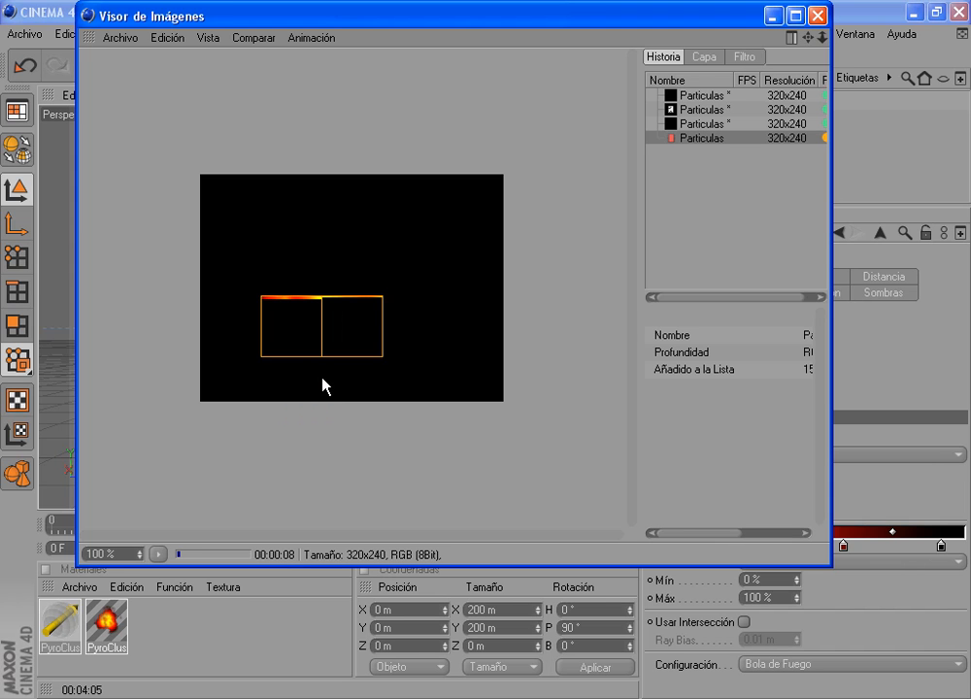
{"action": "scroll", "coordinate": [322, 391], "scroll_direction": "down", "scroll_amount": 1}
{"action": "scroll", "coordinate": [324, 386], "scroll_direction": "up", "scroll_amount": 4}
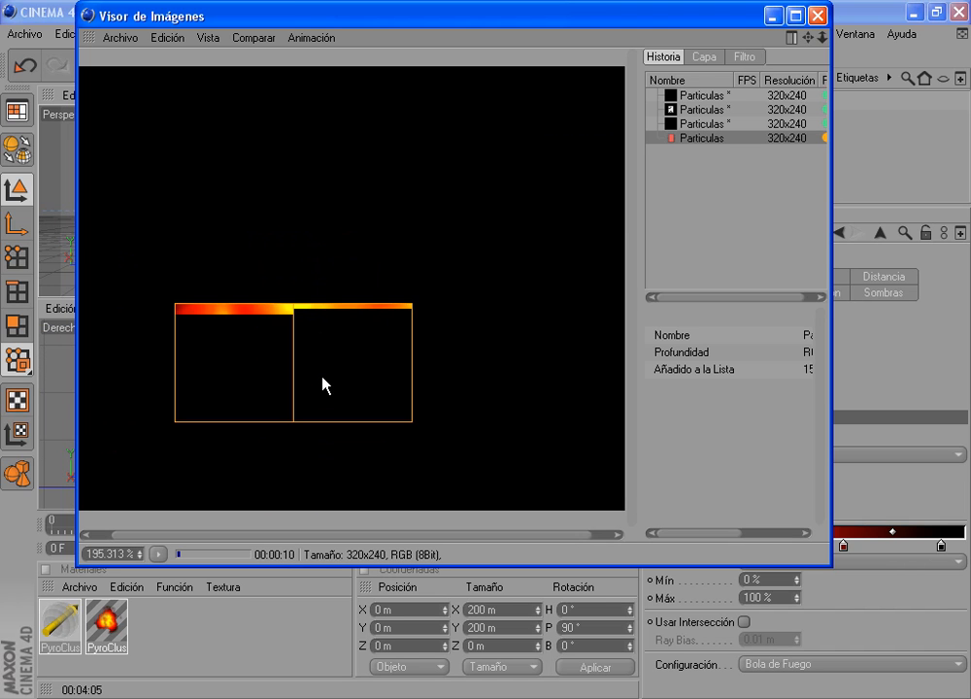
{"action": "mouse_move", "coordinate": [450, 18]}
{"action": "left_mouse_down"}
{"action": "mouse_move", "coordinate": [433, 41]}
{"action": "mouse_move", "coordinate": [433, 28]}
{"action": "mouse_move", "coordinate": [453, 44]}
{"action": "mouse_move", "coordinate": [460, 35]}
{"action": "left_mouse_up"}
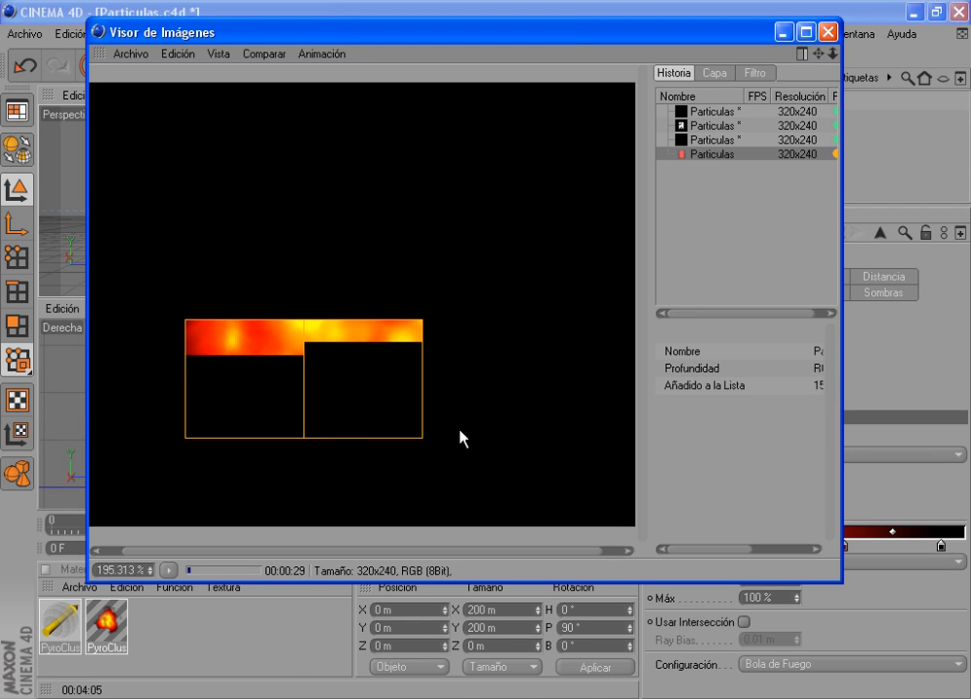
{"action": "mouse_move", "coordinate": [469, 41]}
{"action": "left_mouse_down"}
{"action": "mouse_move", "coordinate": [499, 49]}
{"action": "mouse_move", "coordinate": [485, 44]}
{"action": "left_mouse_up"}
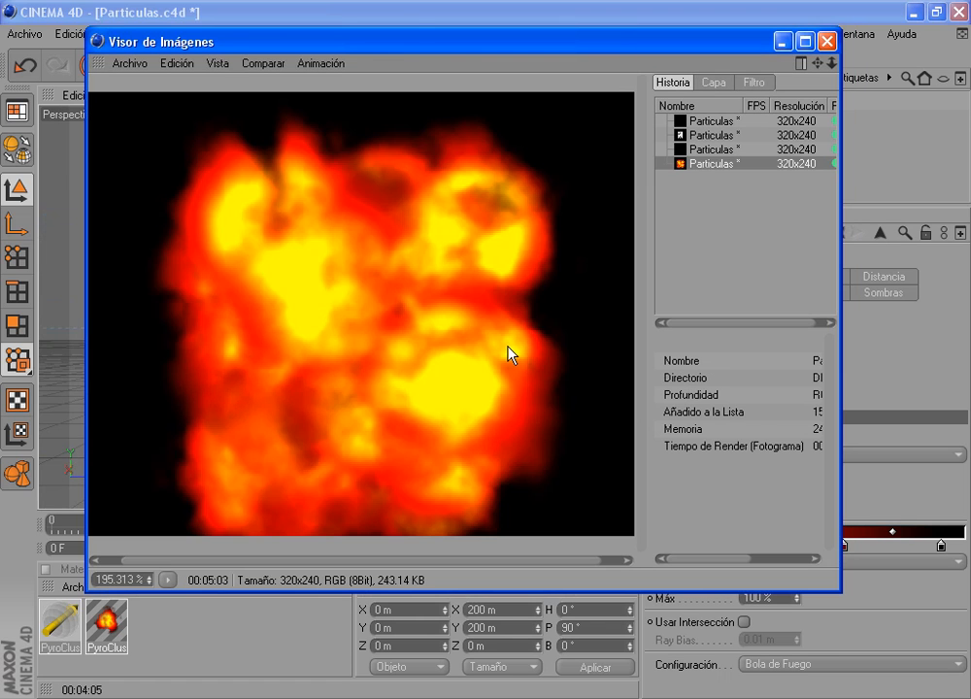
Step: Minimize the picture viewer, check the PyroCluster material's Globales settings in the Material Editor, and close the editor
{"action": "left_click_drag", "start_coordinate": [448, 43], "coordinate": [504, 24]}
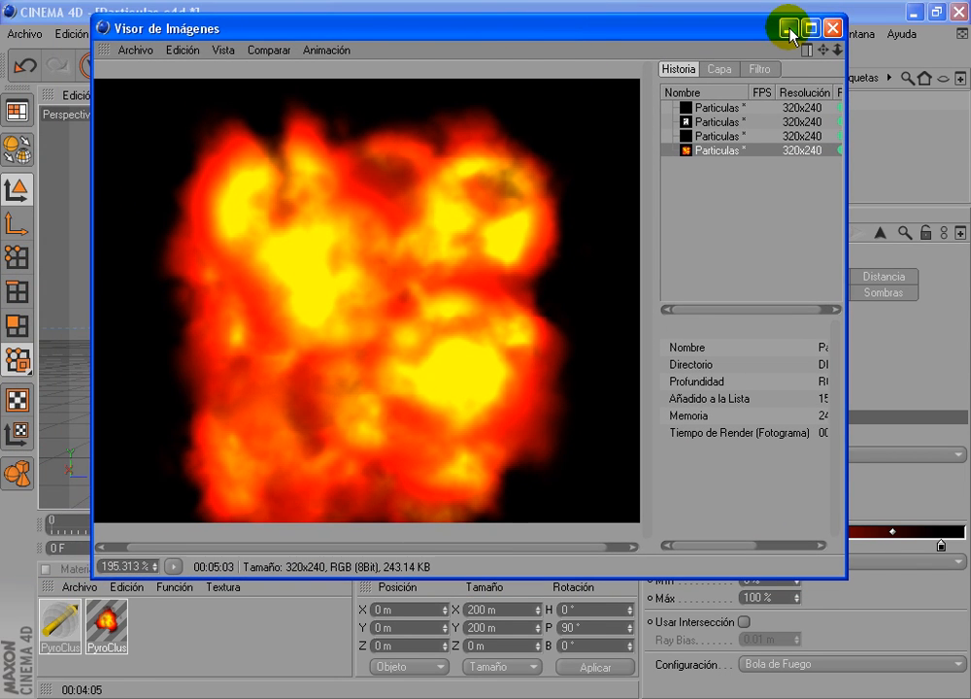
{"action": "left_click", "coordinate": [790, 29]}
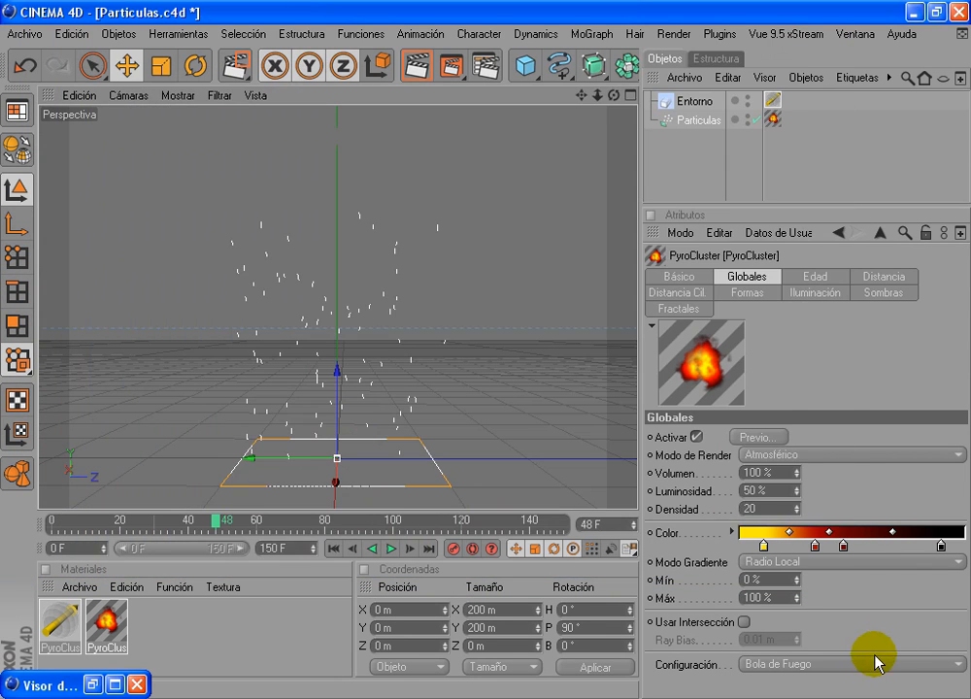
{"action": "double_click", "coordinate": [109, 633]}
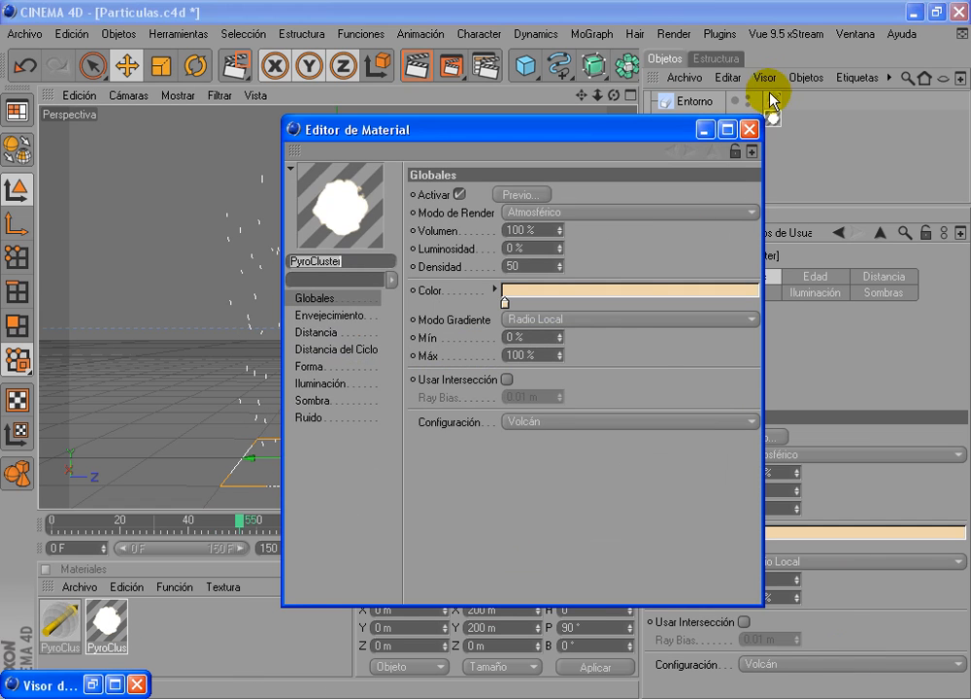
{"action": "left_click", "coordinate": [748, 130]}
Step: Try the Humo preset and the Fuego preset as the PyroCluster material's Configuración
{"action": "left_click", "coordinate": [798, 664]}
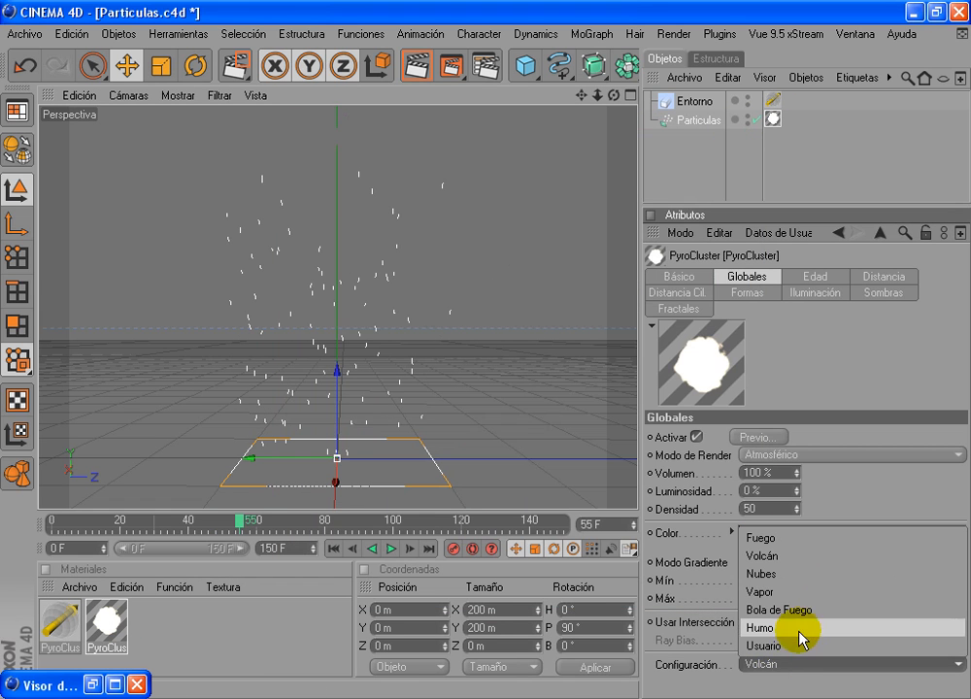
{"action": "left_click", "coordinate": [760, 627]}
{"action": "left_click", "coordinate": [816, 669]}
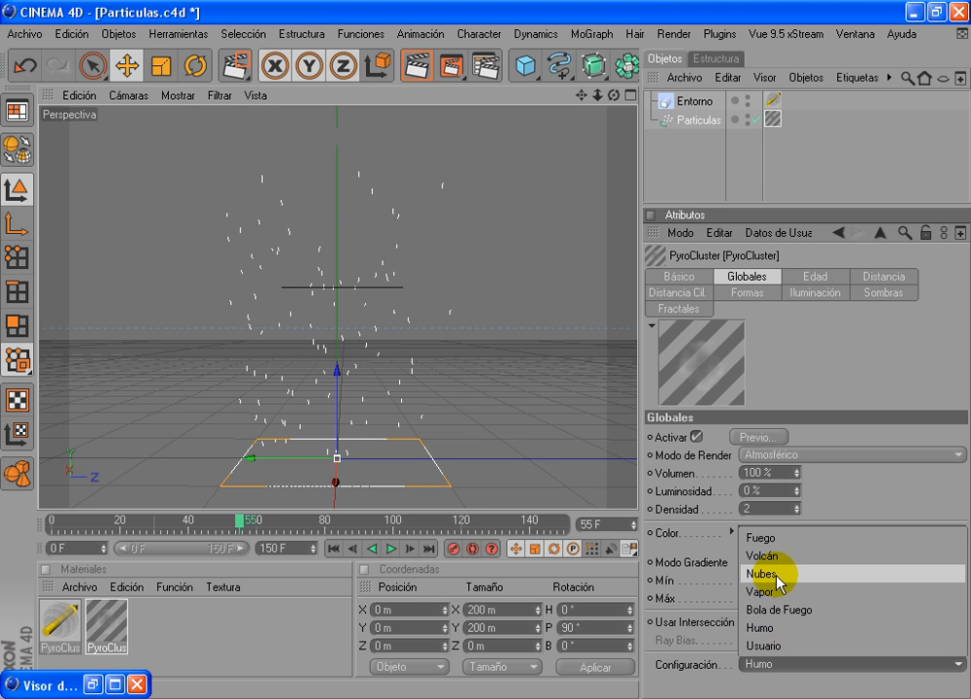
{"action": "left_click", "coordinate": [789, 538]}
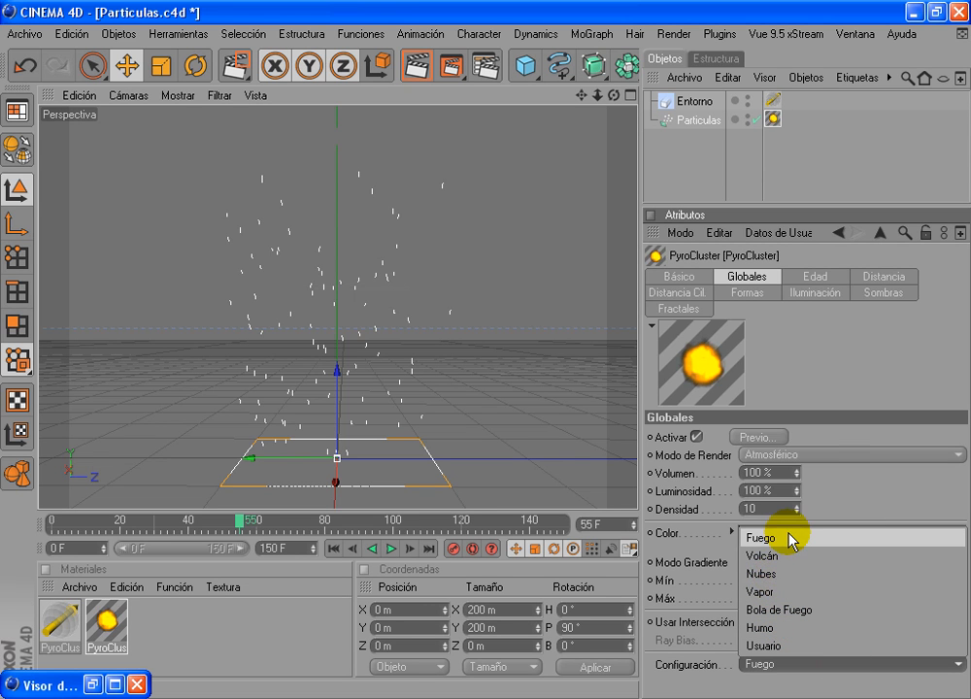
Step: Set the PyroCluster material's Configuración to the Vapor preset, accept converting the parameters, and render the perspective view
{"action": "left_click", "coordinate": [791, 594]}
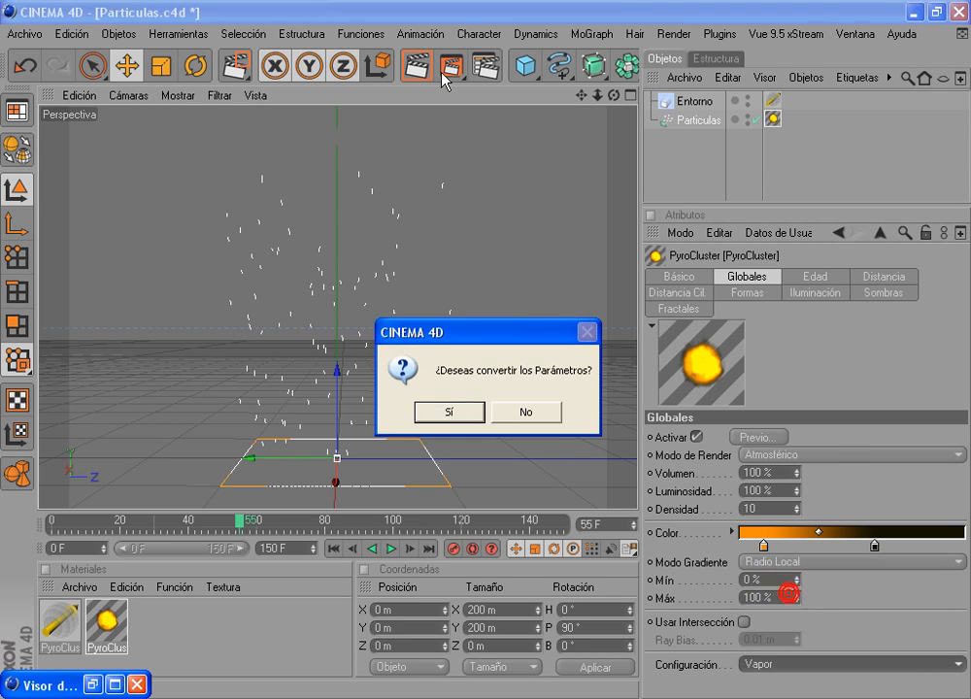
{"action": "left_click", "coordinate": [446, 350]}
{"action": "left_click", "coordinate": [419, 68]}
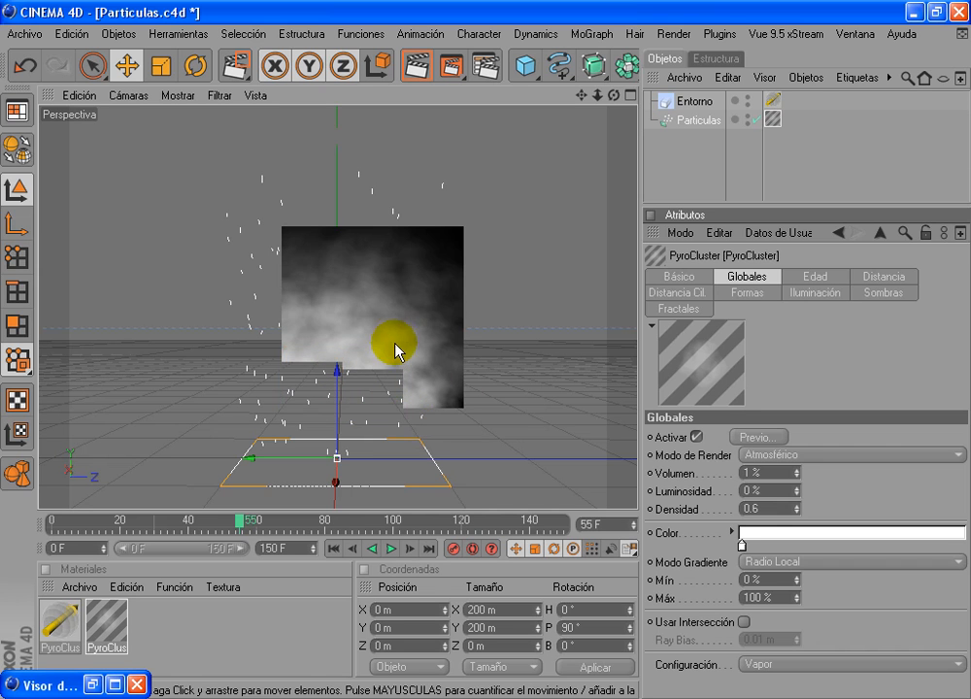
Step: Clear the rendered view and play the particle animation from the start, stopping at frame 49
{"action": "left_click", "coordinate": [524, 403]}
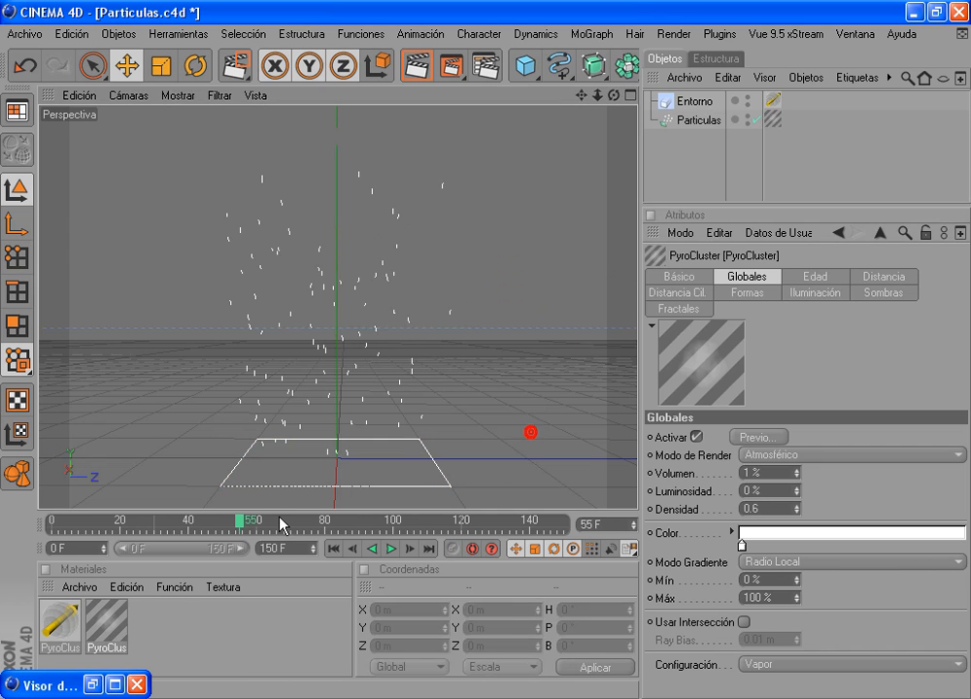
{"action": "left_click_drag", "start_coordinate": [242, 521], "coordinate": [56, 521]}
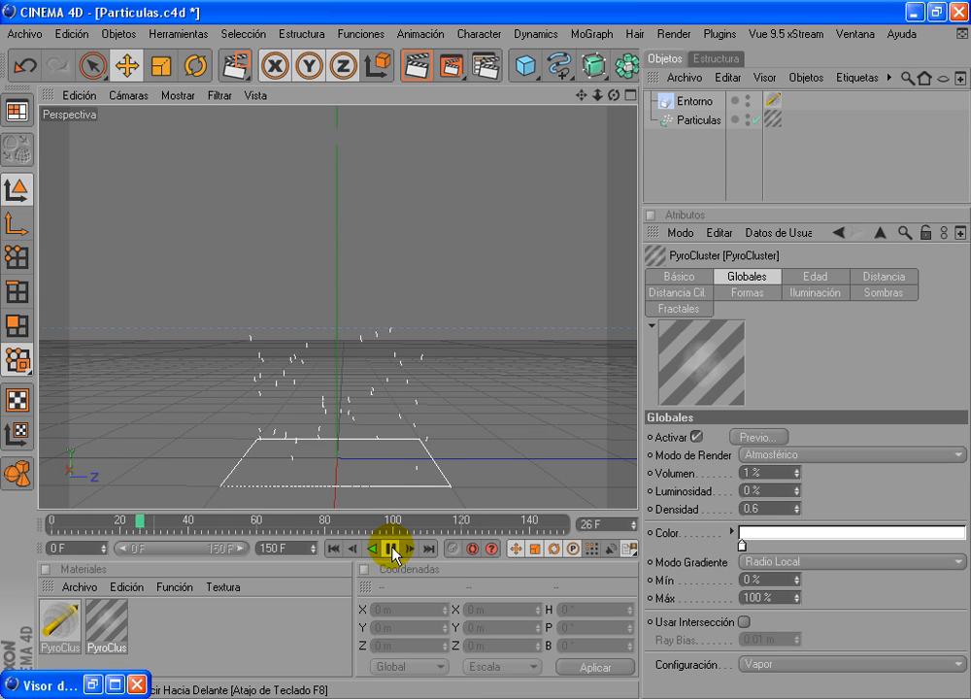
{"action": "left_click", "coordinate": [393, 550]}
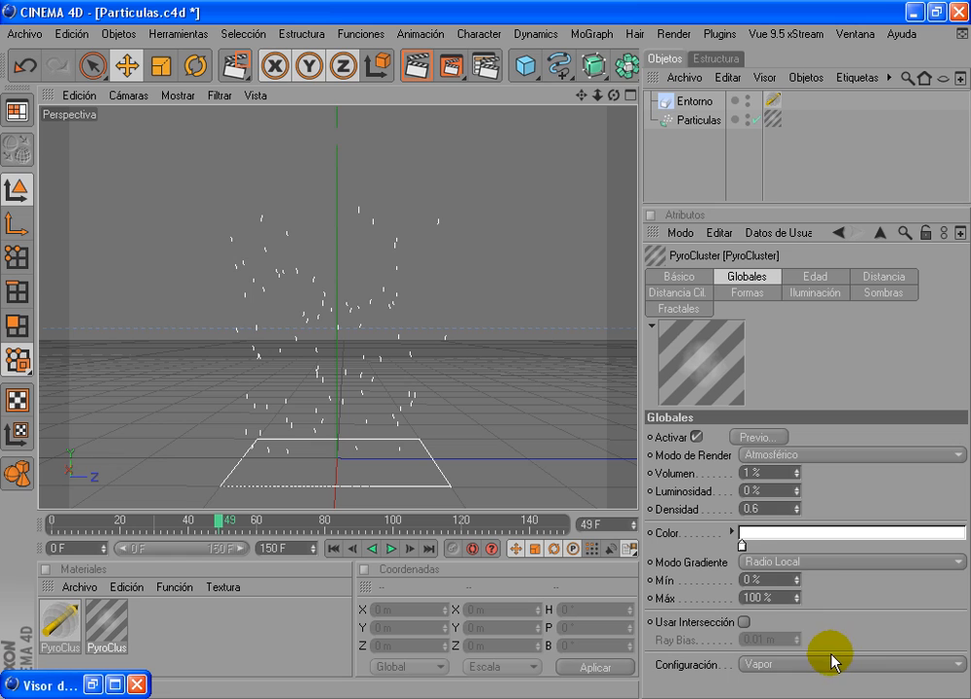
Step: Set the PyroCluster material's Configuración to the Fuego preset and convert its parameters
{"action": "left_click", "coordinate": [769, 665]}
{"action": "left_click", "coordinate": [826, 505]}
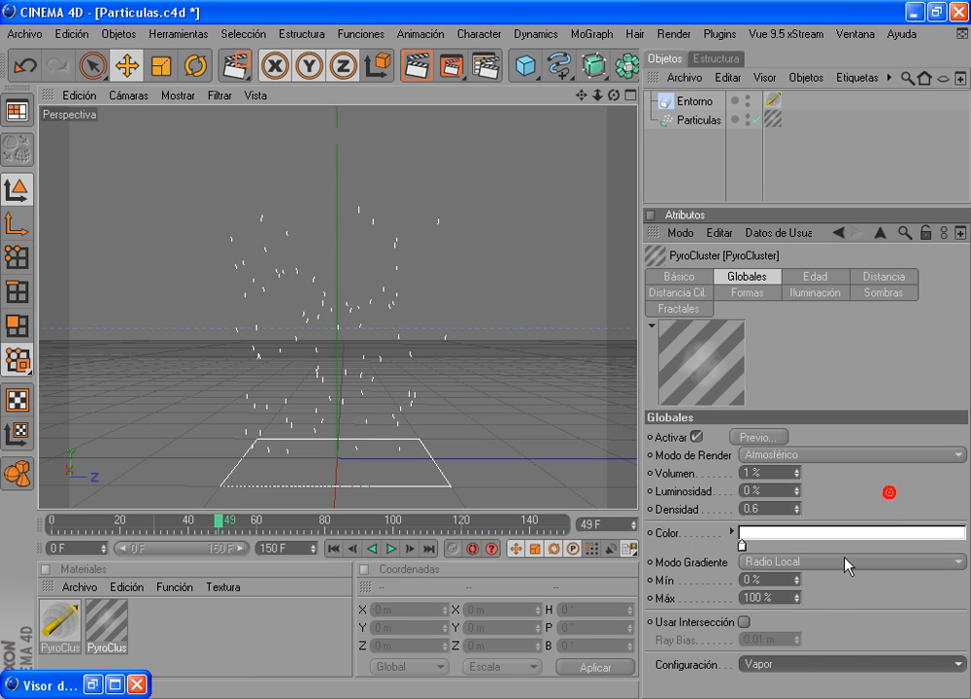
{"action": "left_click", "coordinate": [840, 667]}
{"action": "left_click", "coordinate": [802, 537]}
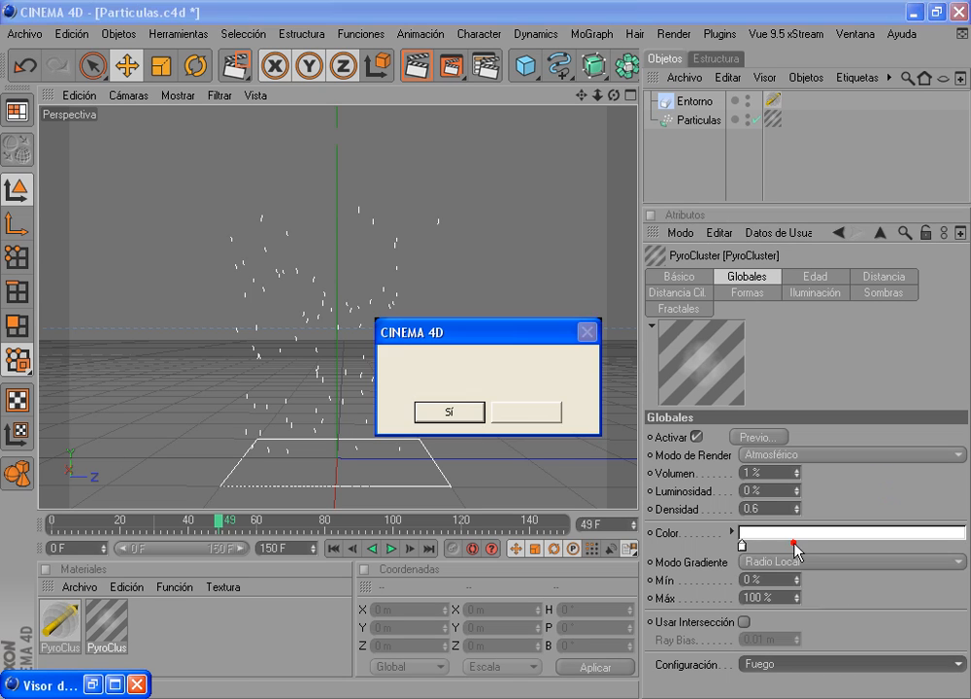
{"action": "left_click", "coordinate": [554, 415]}
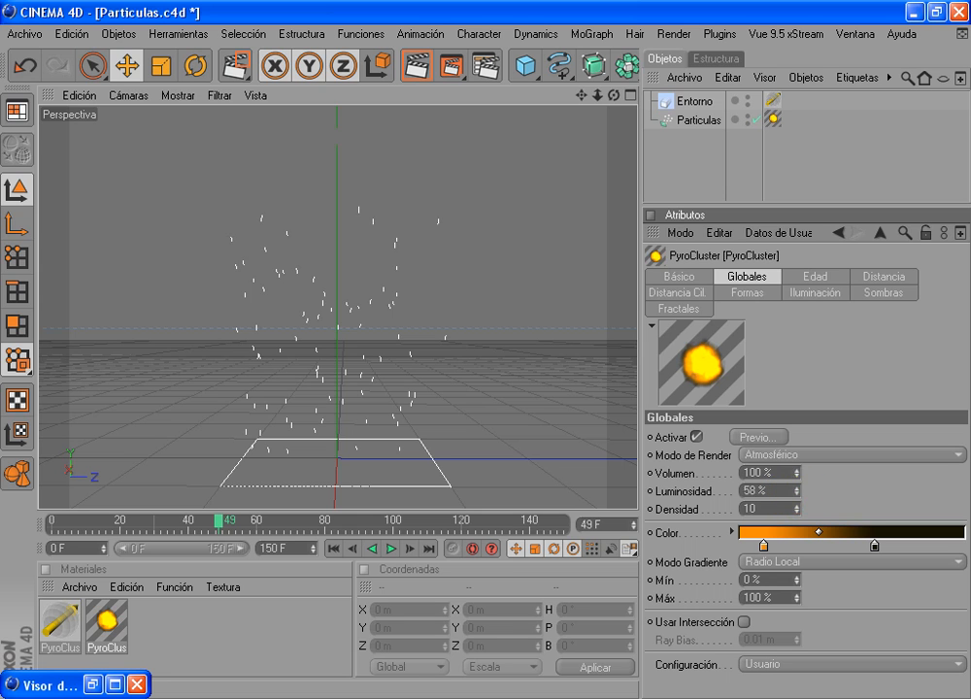
Step: Set the PyroCluster material's Luminosidad to 46% and its Densidad to 20.7
{"action": "left_click_drag", "start_coordinate": [797, 490], "coordinate": [797, 473]}
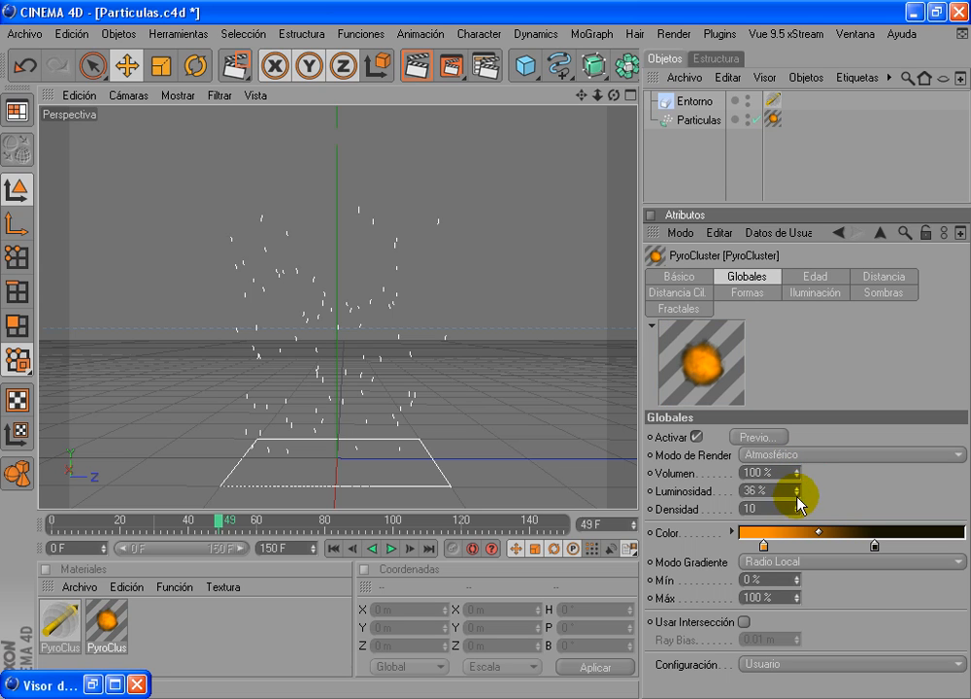
{"action": "left_click_drag", "start_coordinate": [799, 491], "coordinate": [802, 485]}
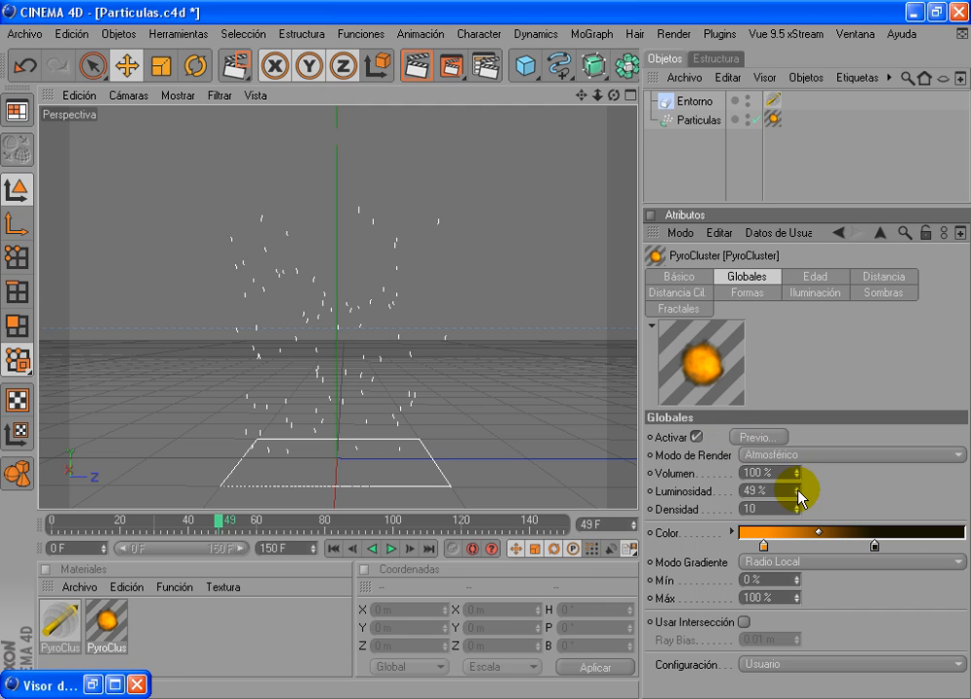
{"action": "left_click_drag", "start_coordinate": [798, 507], "coordinate": [792, 527]}
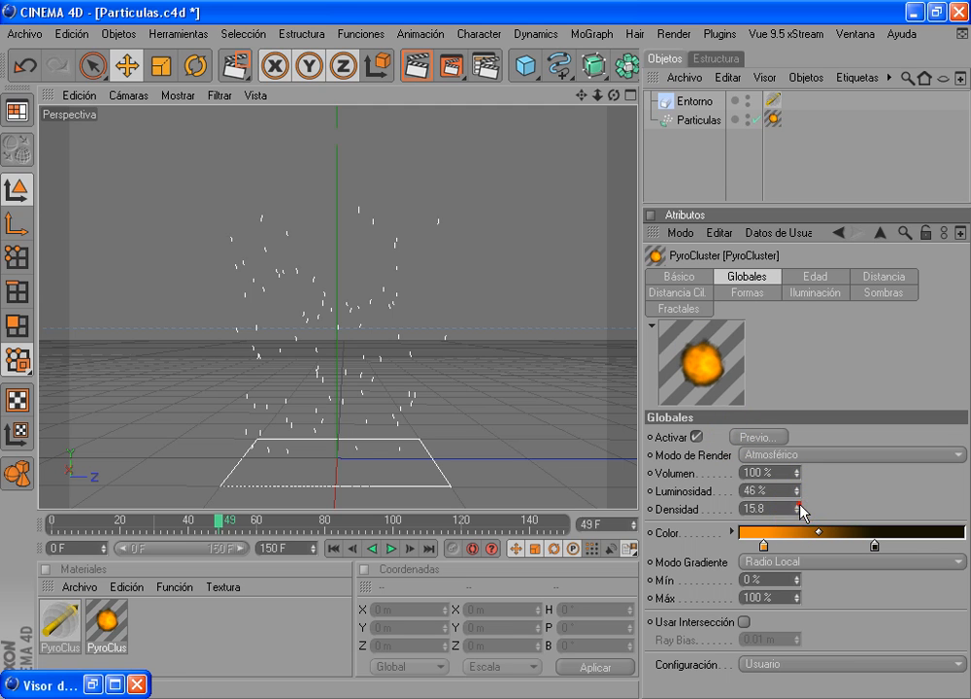
Step: Consult the help entry for the PyroCluster Densidad parameter and close the help window
{"action": "right_click", "coordinate": [675, 511]}
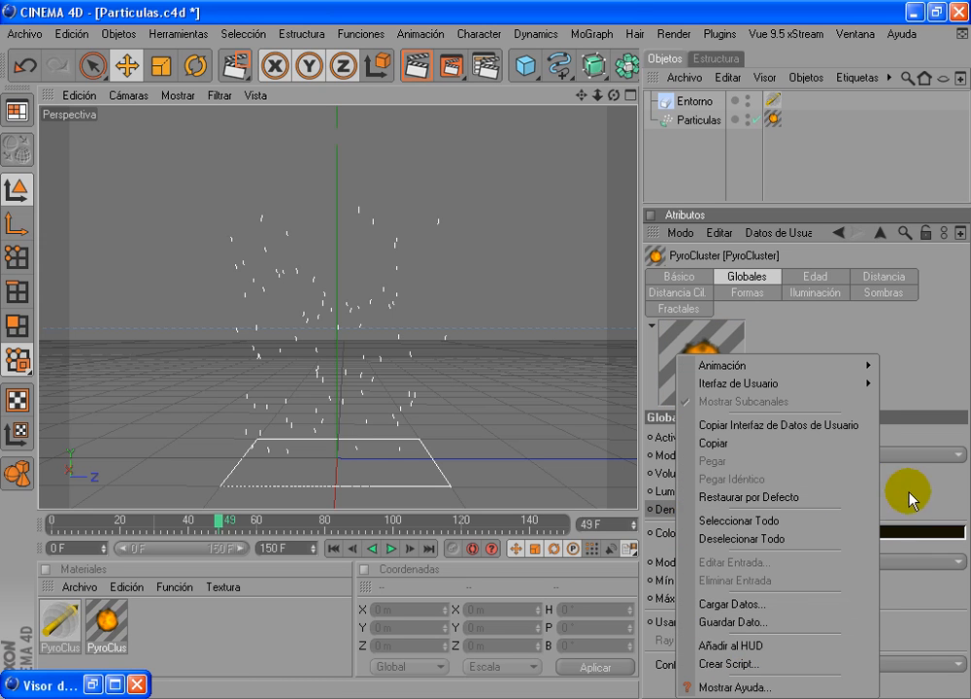
{"action": "left_click", "coordinate": [907, 492]}
{"action": "right_click", "coordinate": [681, 507]}
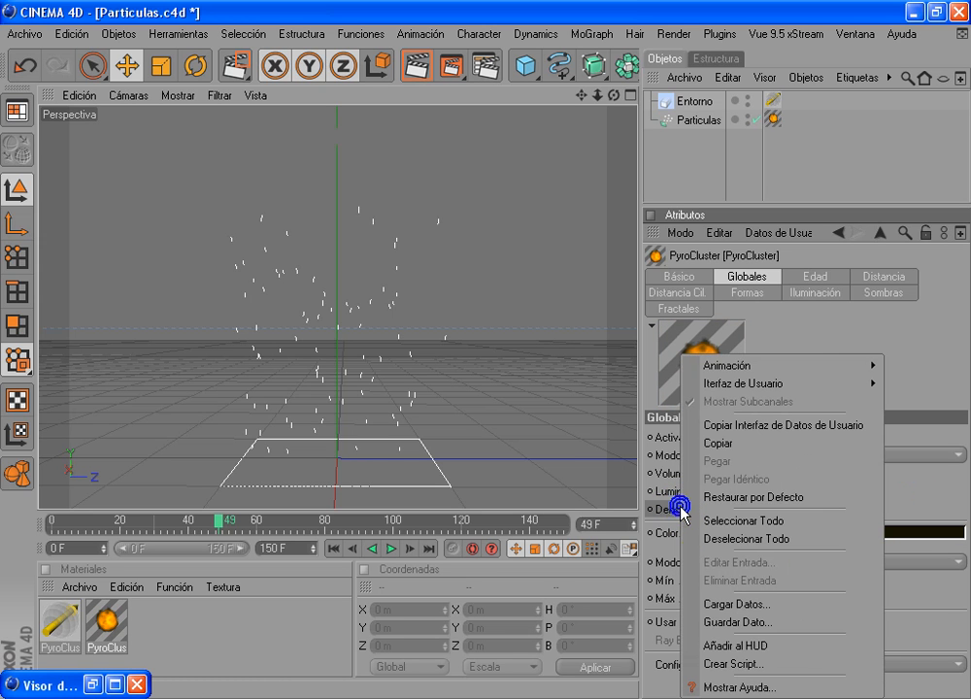
{"action": "left_click", "coordinate": [741, 687]}
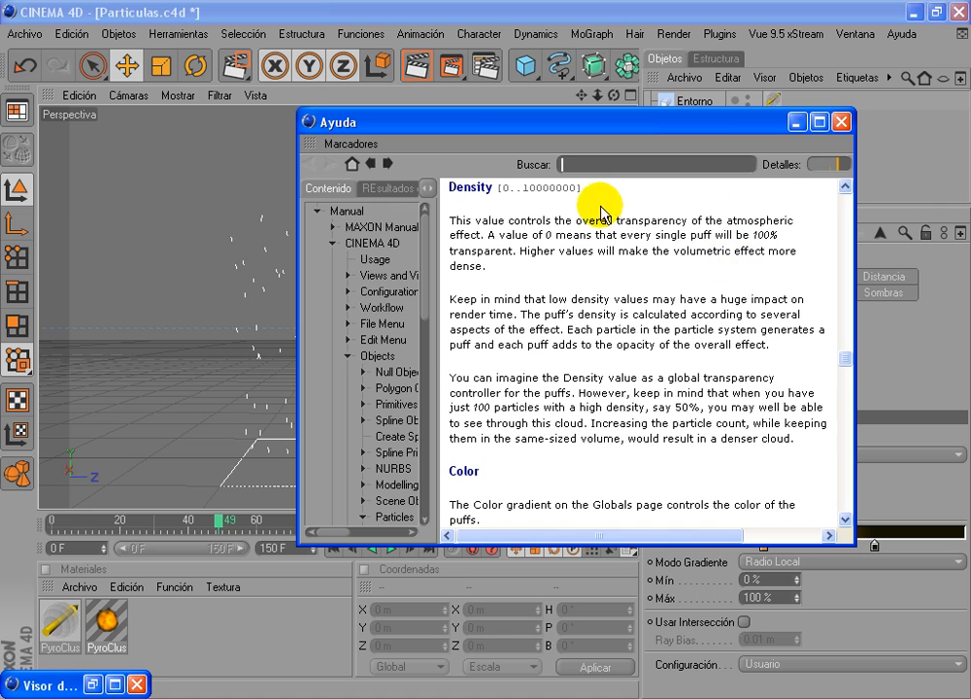
{"action": "left_click", "coordinate": [841, 122]}
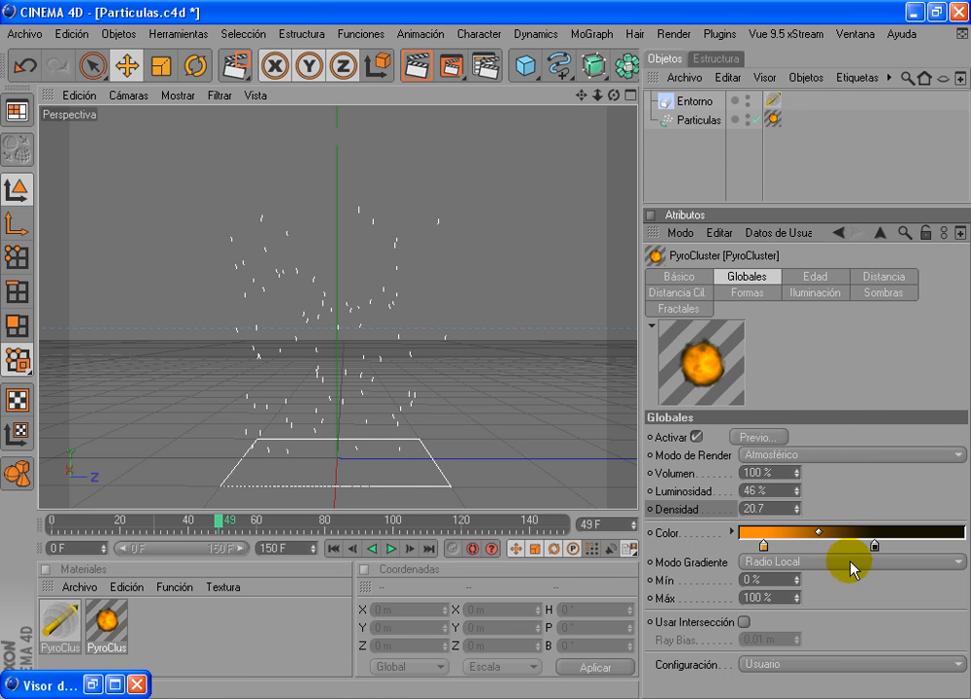
Step: Close the minimized picture viewer and widen the perspective view slightly by narrowing the object and attribute area
{"action": "left_click", "coordinate": [138, 684]}
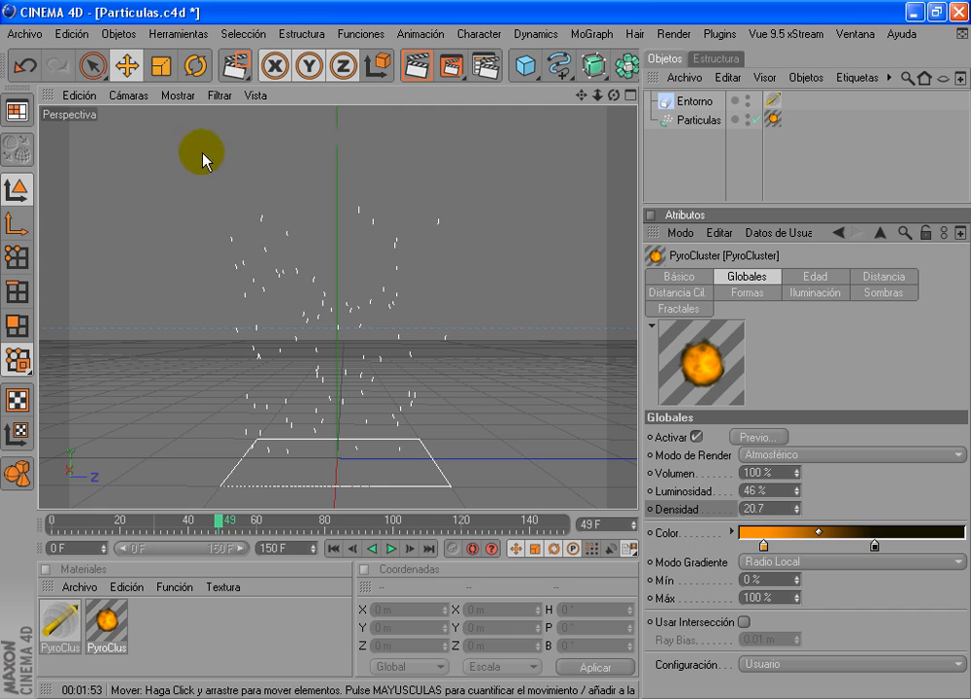
{"action": "left_click_drag", "start_coordinate": [642, 223], "coordinate": [804, 217]}
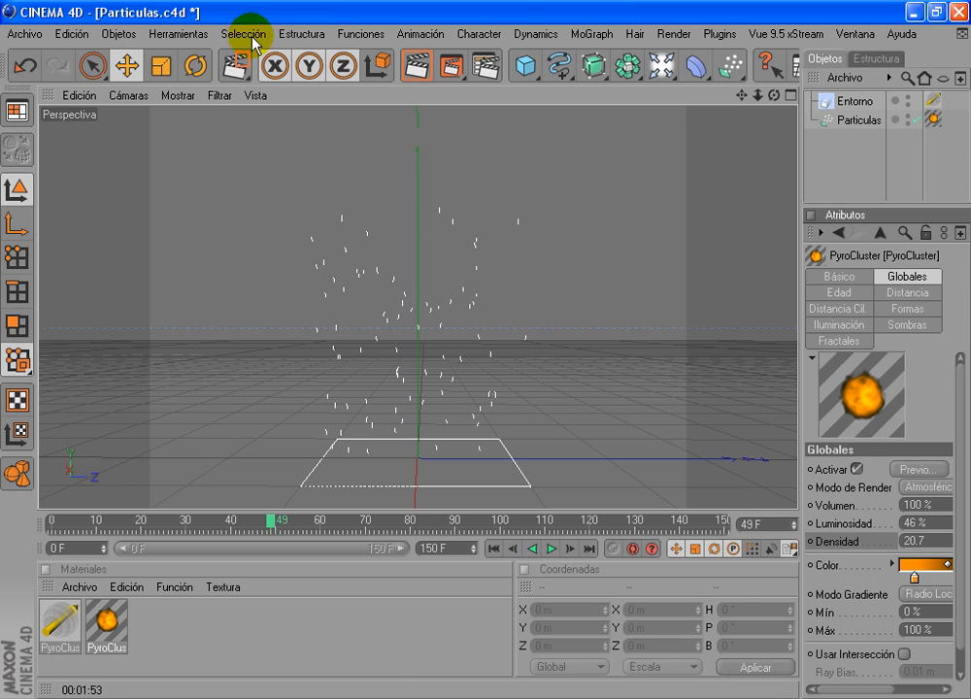
{"action": "left_click_drag", "start_coordinate": [798, 323], "coordinate": [677, 305]}
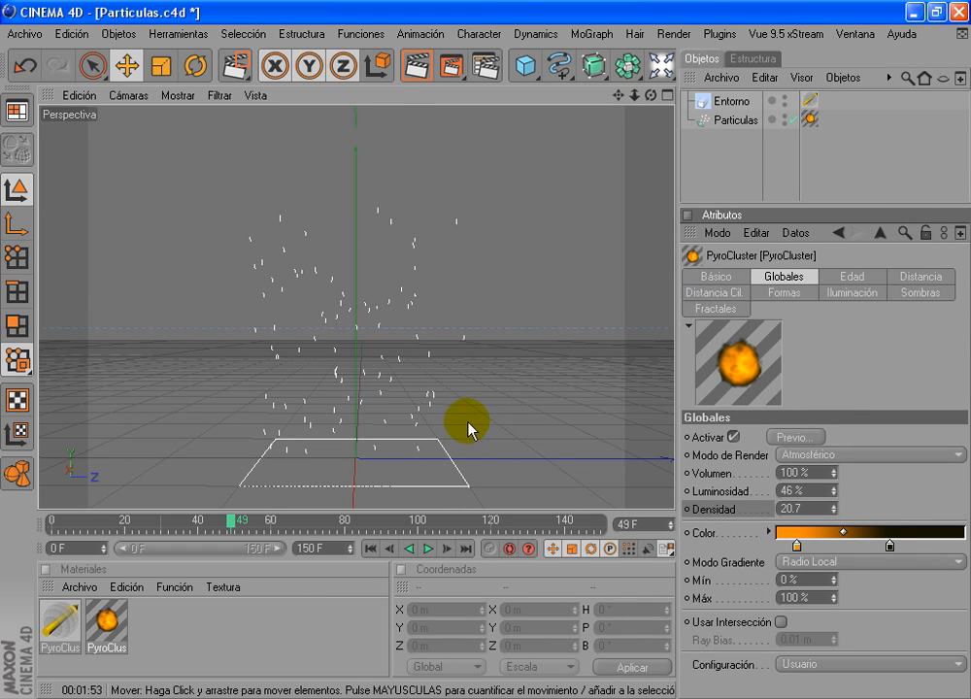